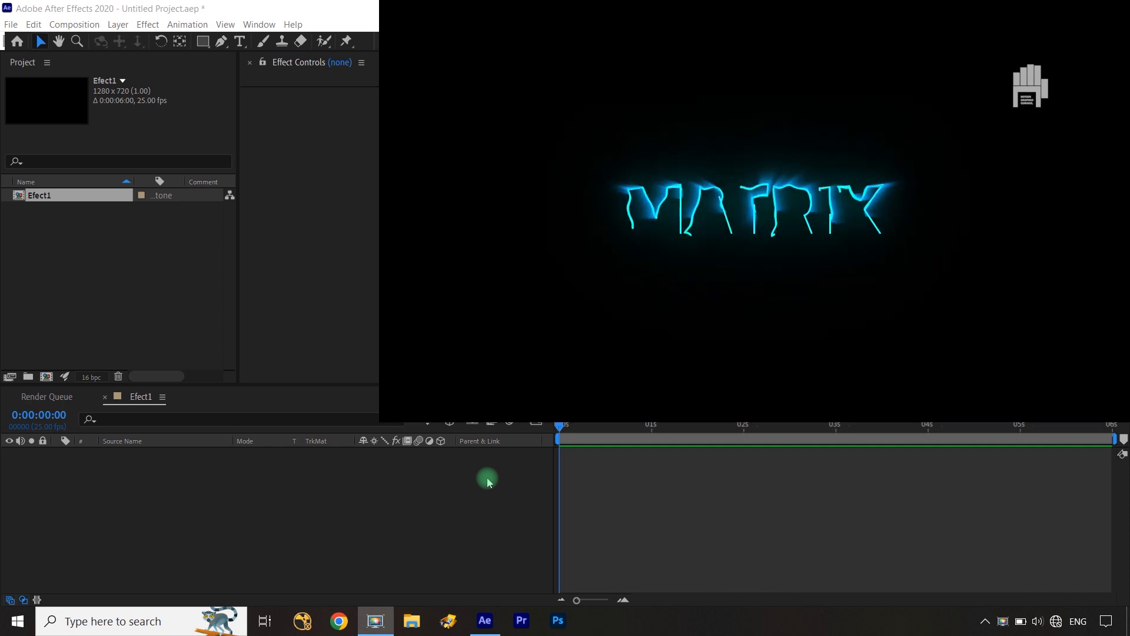
- Create a text layer in the Efect1 composition reading "MATRIX"
click(239, 40)
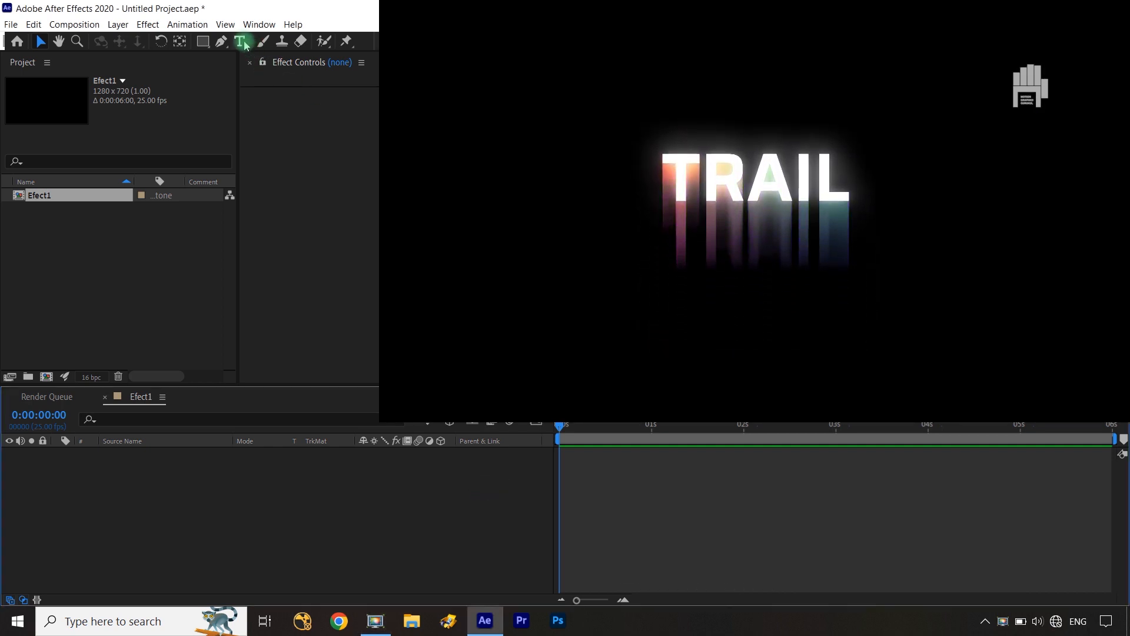
click(623, 227)
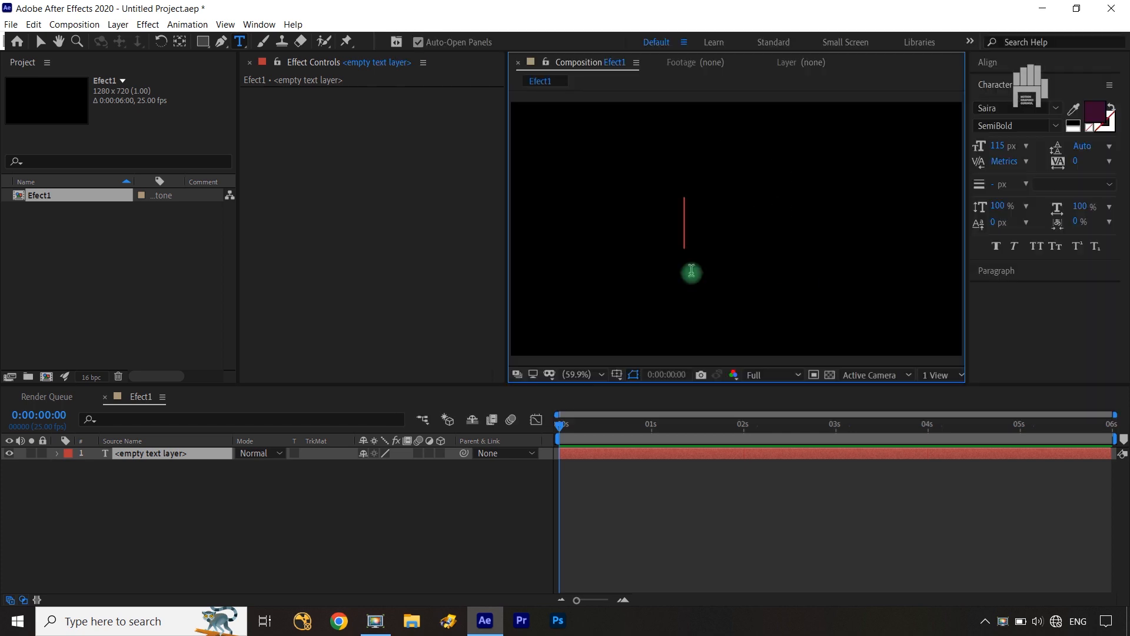
text(MATRIX)
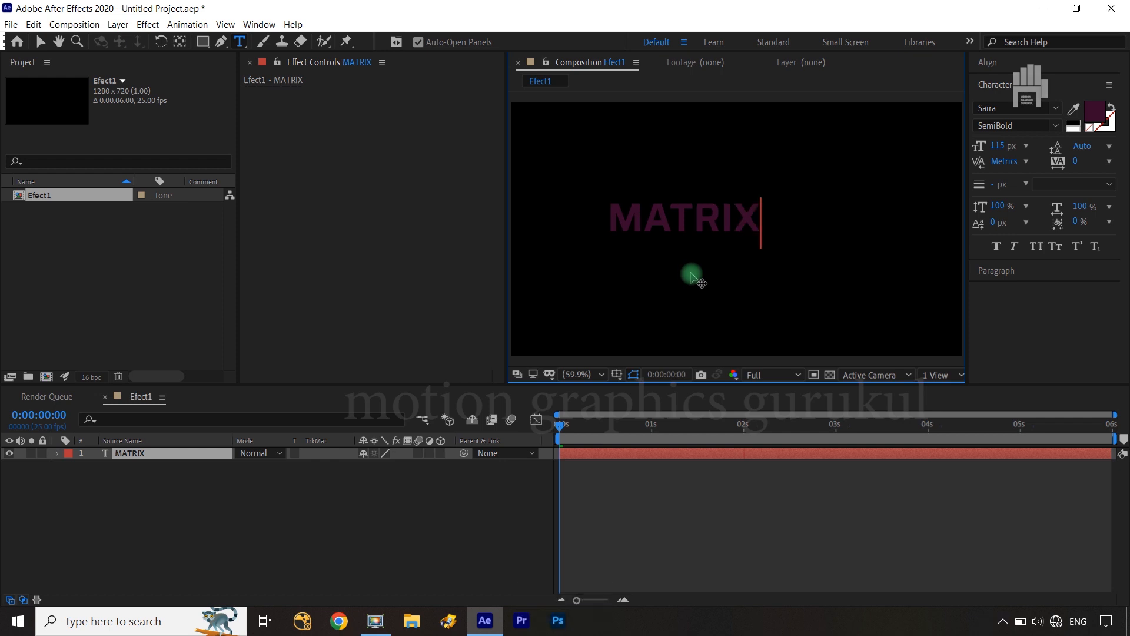
- Centre the MATRIX layer's anchor point and align the layer to the composition's horizontal and vertical centre
click(181, 45)
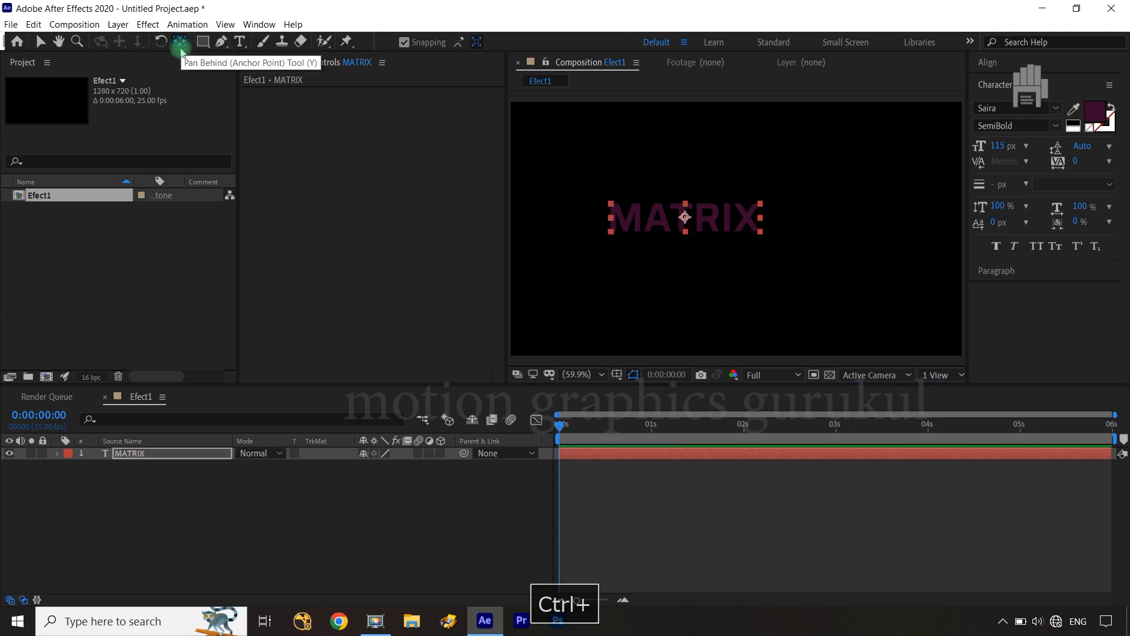
click(984, 62)
click(1008, 99)
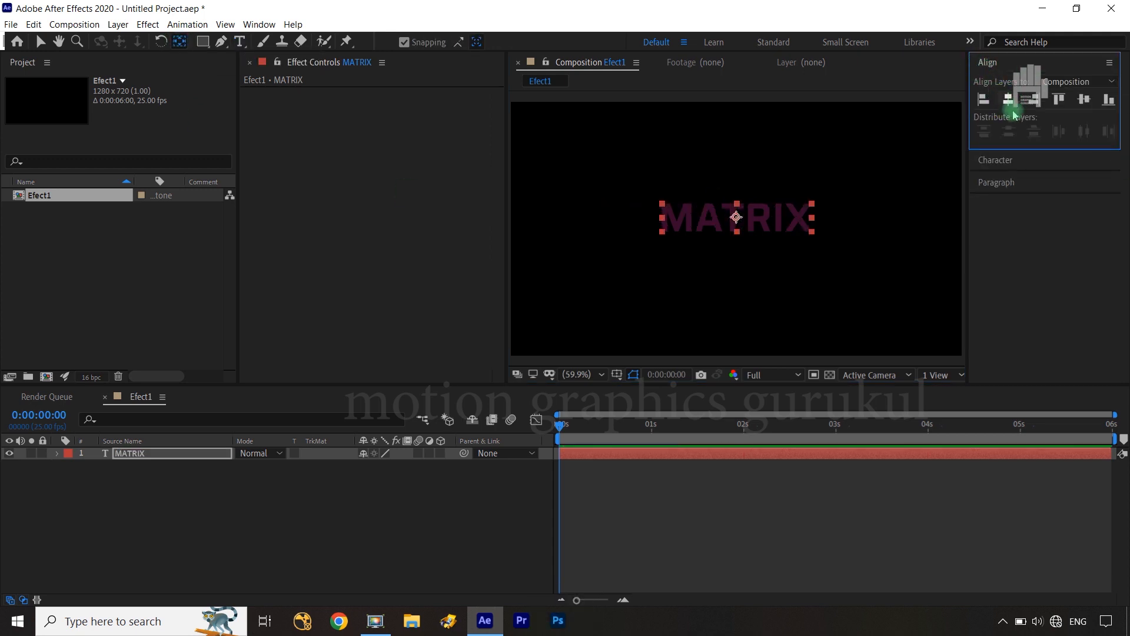
click(1083, 100)
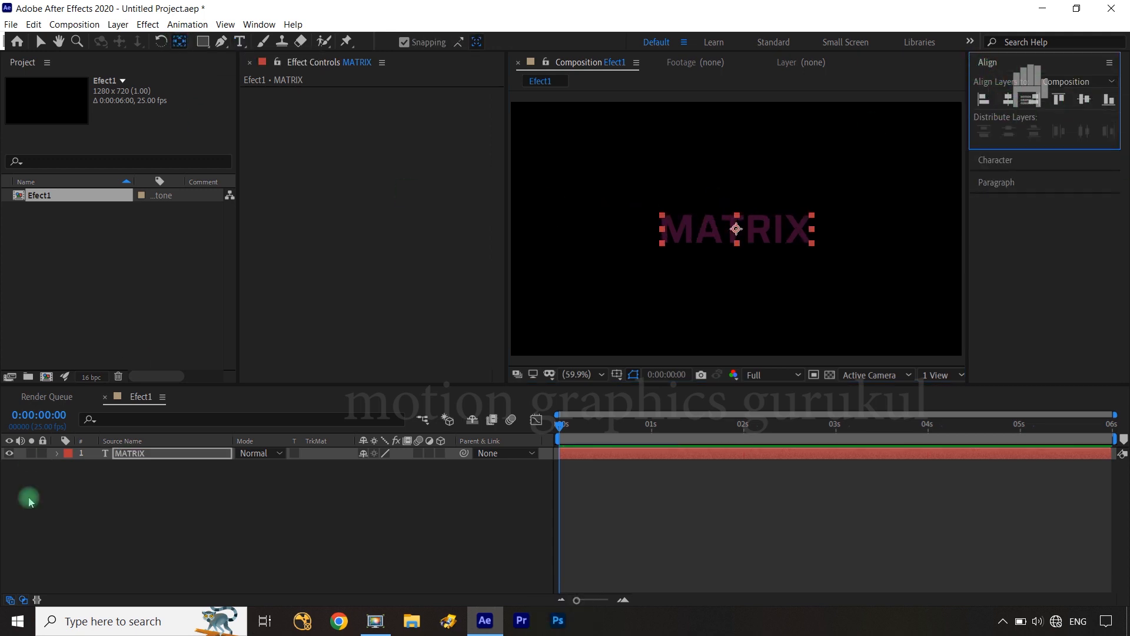
- Create shapes from the MATRIX text layer
click(209, 548)
click(165, 453)
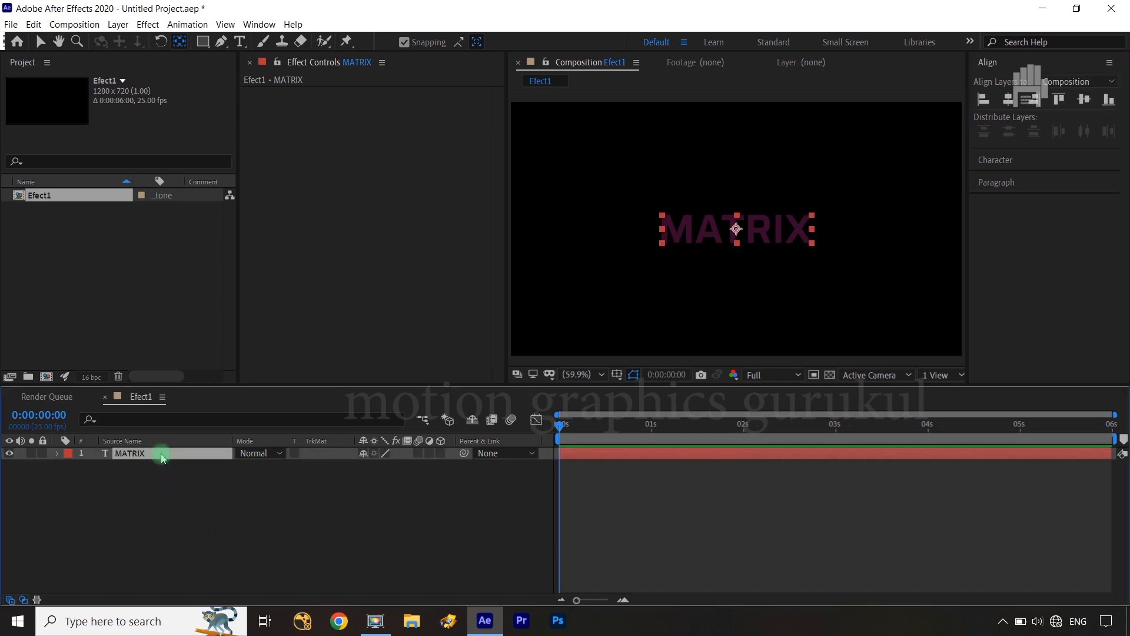
right_click(163, 458)
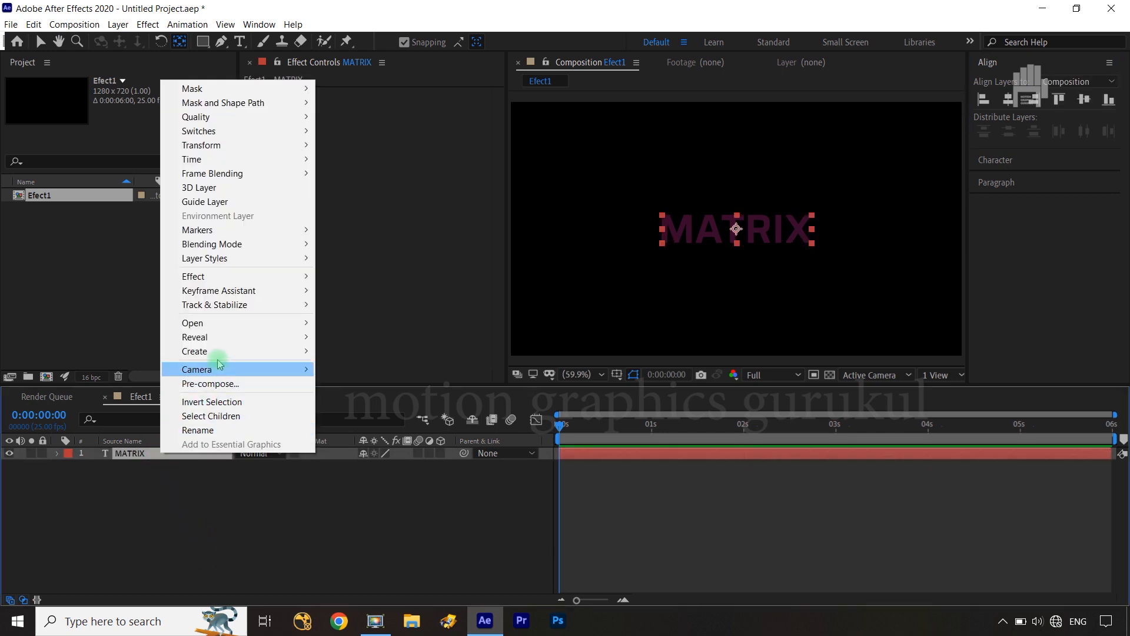
mouse_move(221, 352)
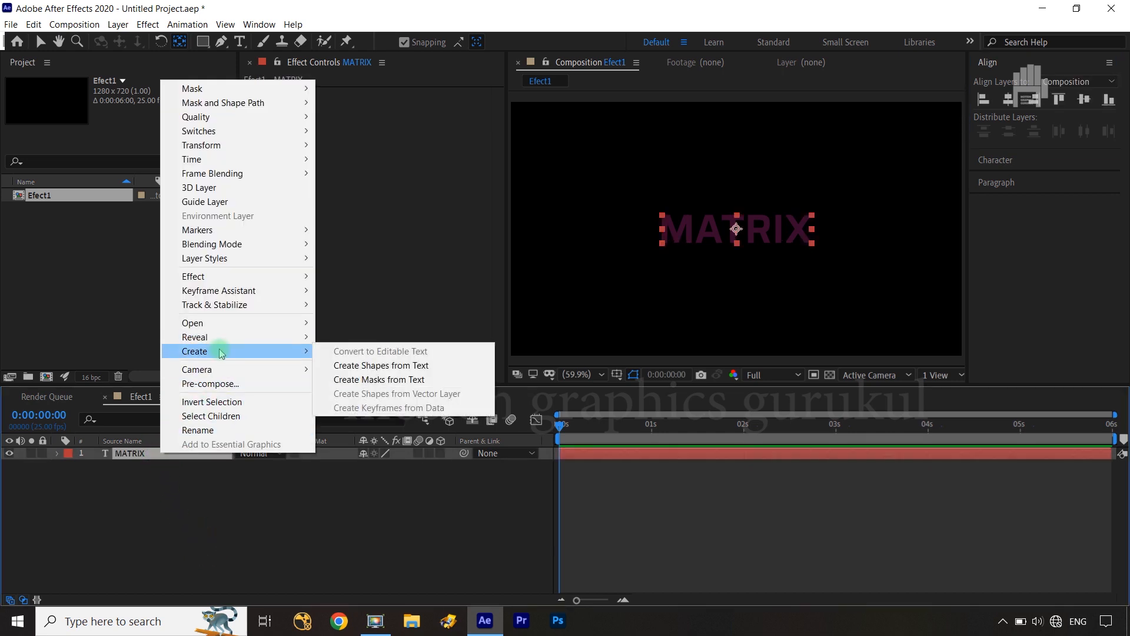
click(388, 366)
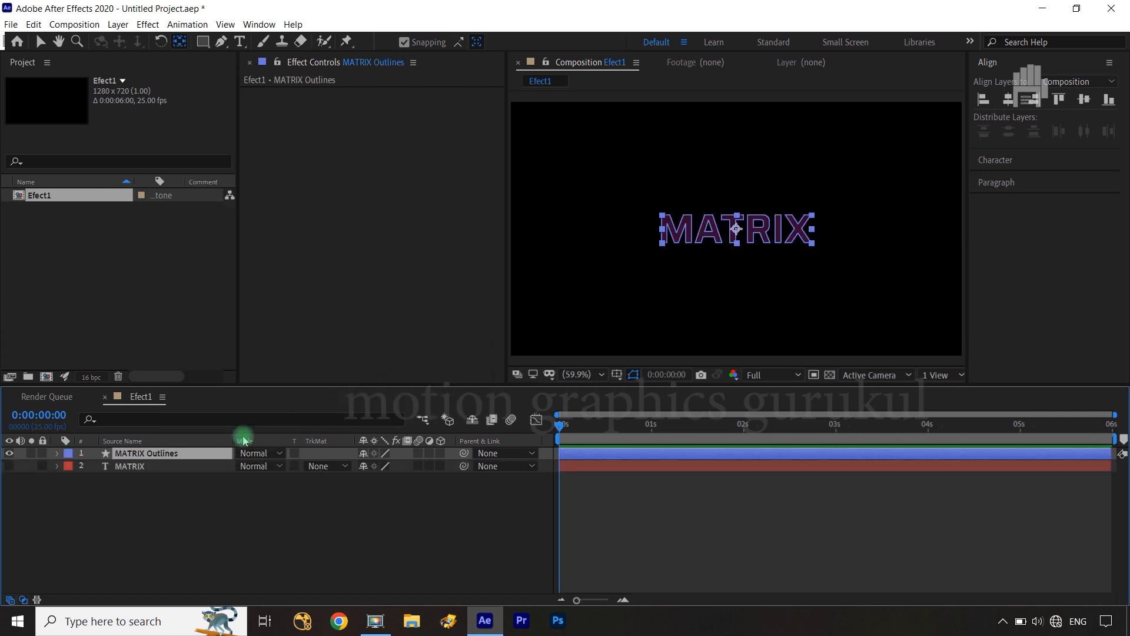
- Set the fill of the MATRIX Outlines shape layer to None
click(136, 465)
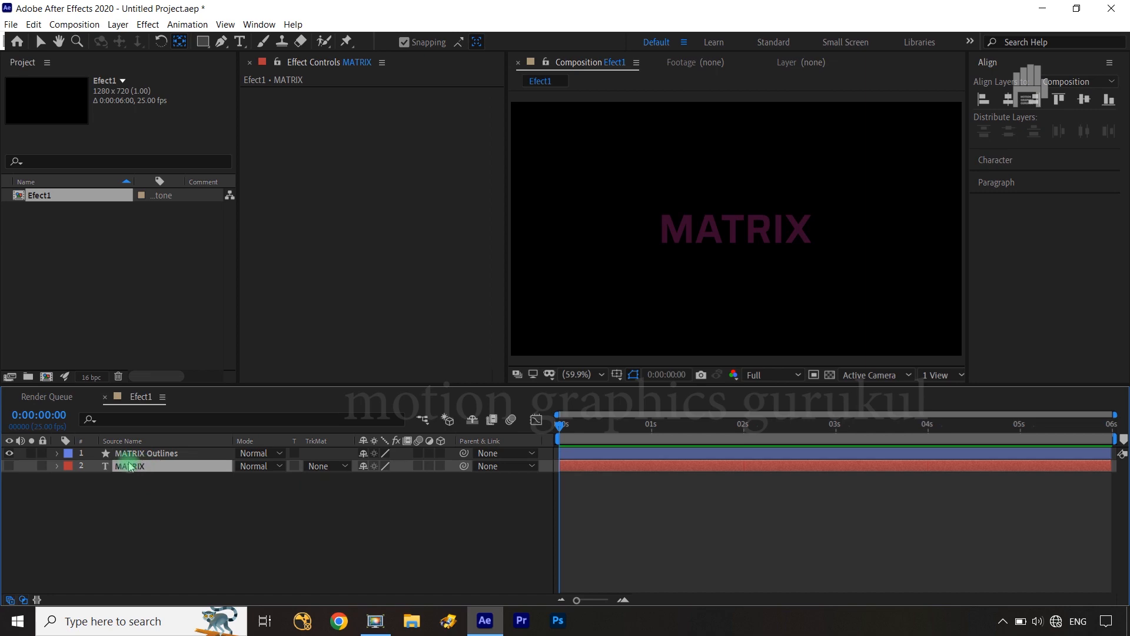
click(134, 453)
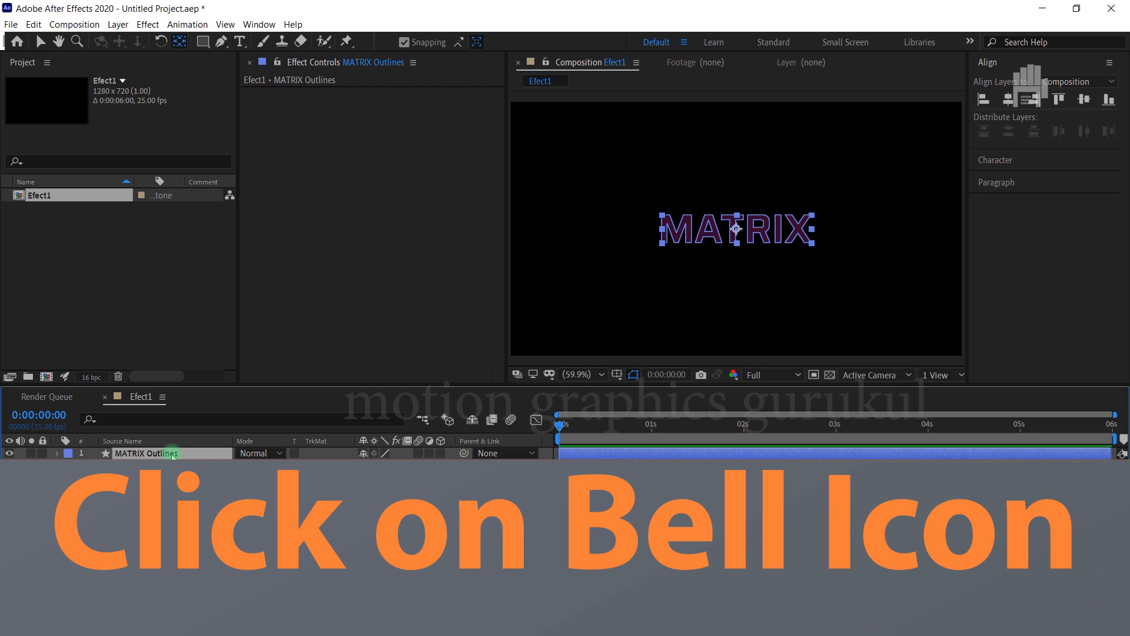
key(v)
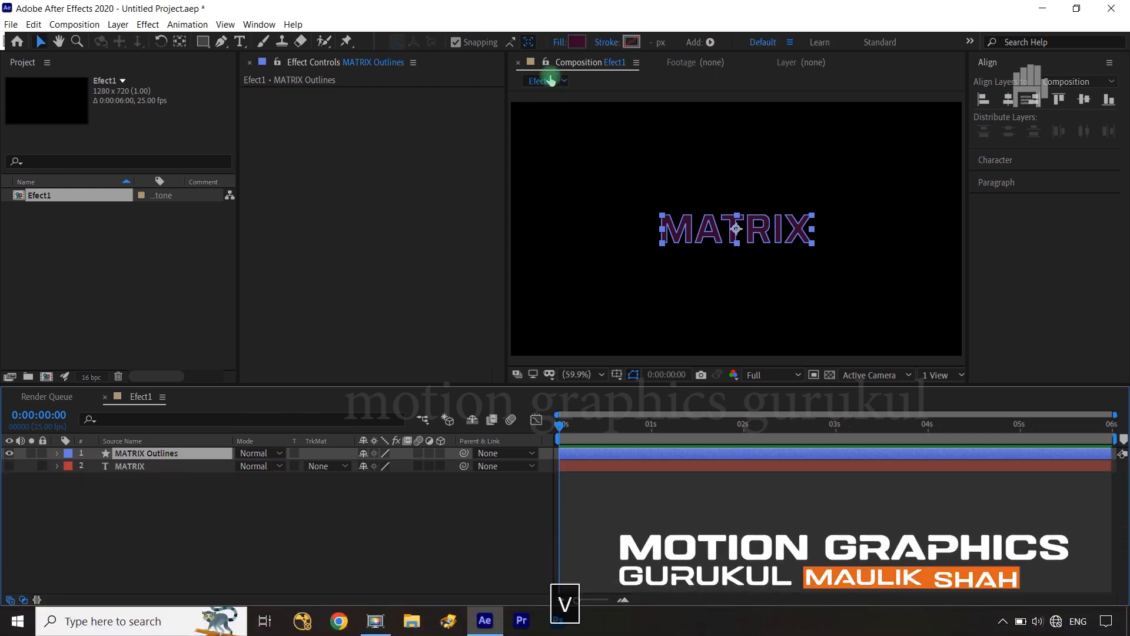
click(559, 42)
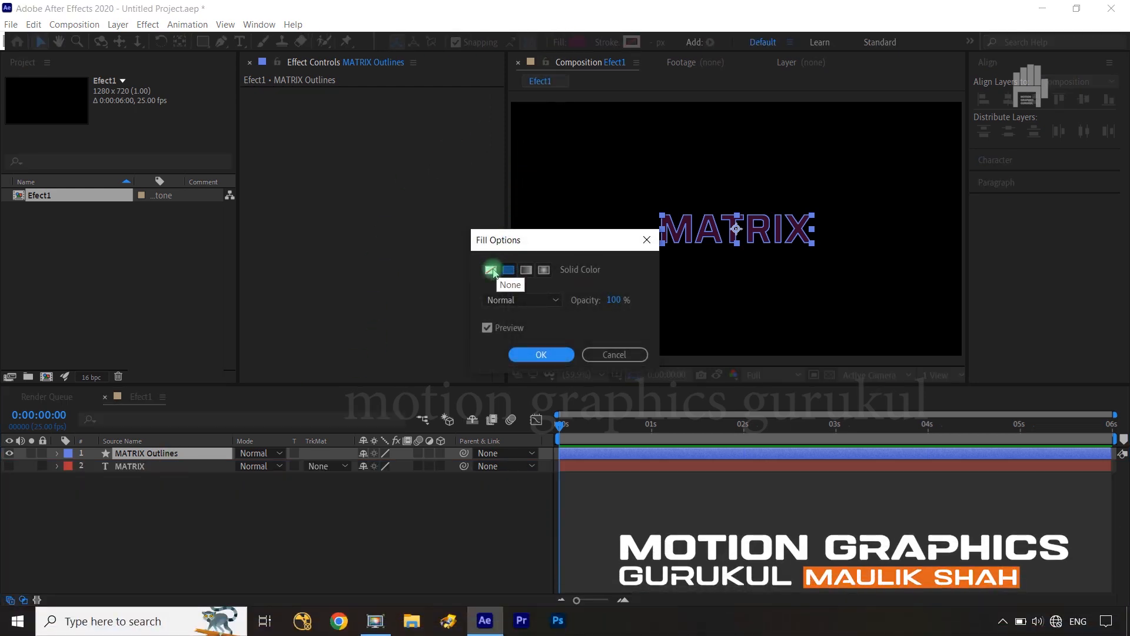
click(492, 270)
click(521, 353)
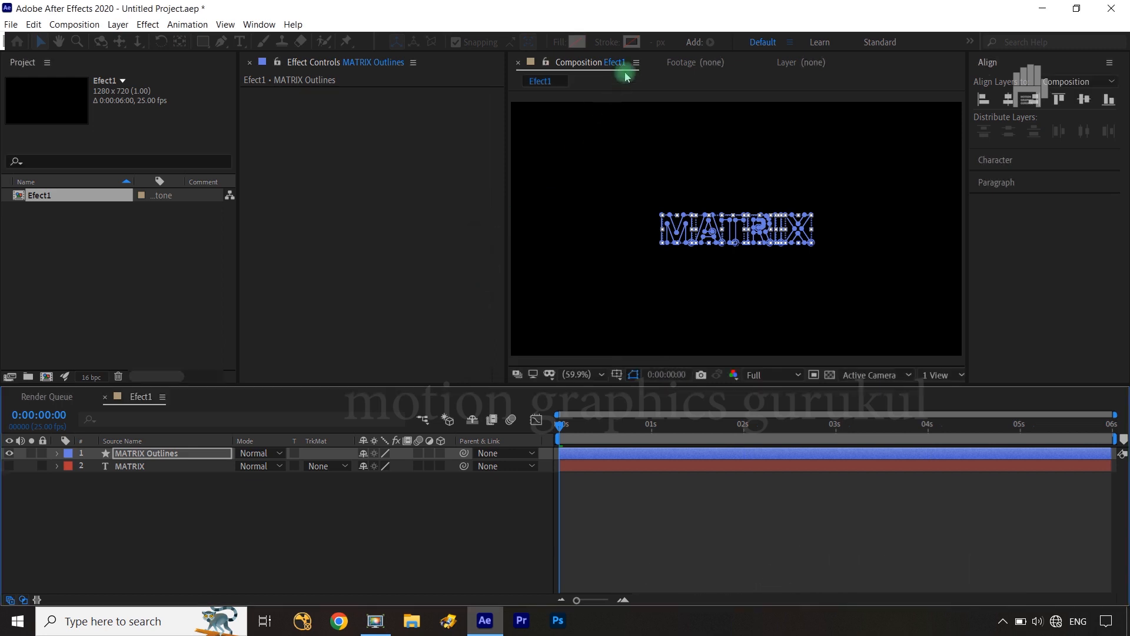
- Set the MATRIX Outlines stroke colour to cyan 00FFFE and deselect the layer
click(631, 42)
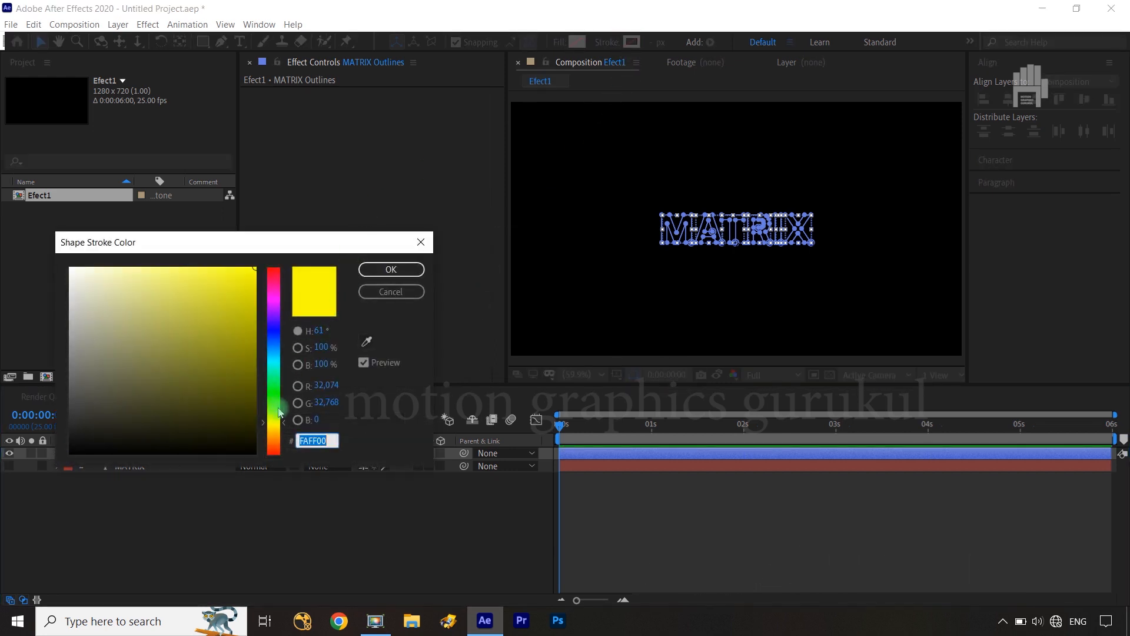
click(278, 361)
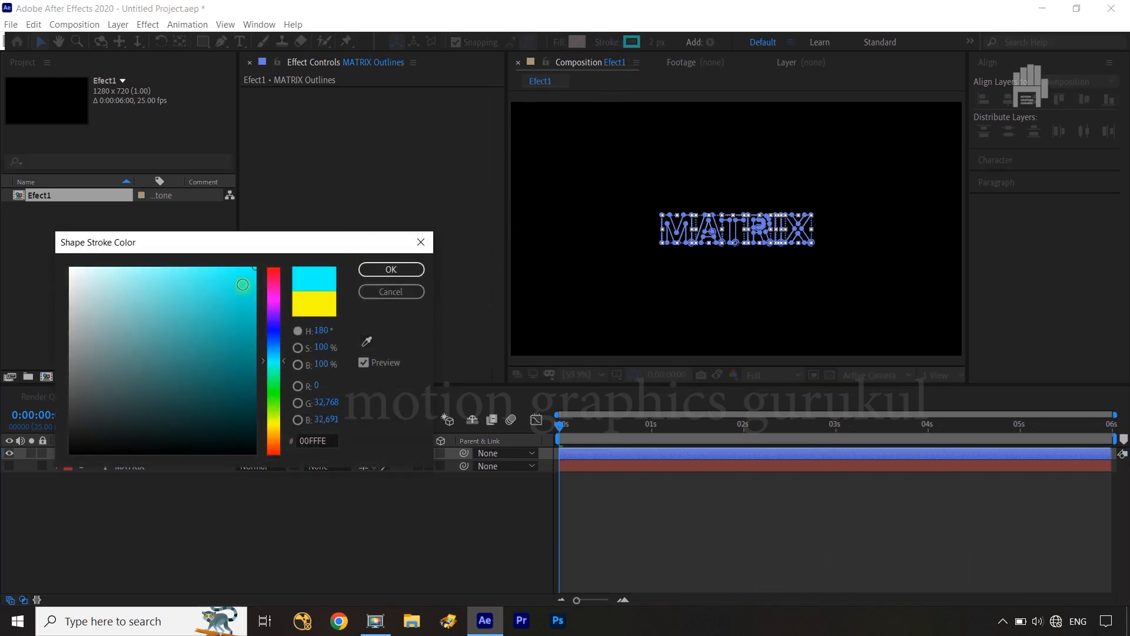
click(391, 270)
click(260, 550)
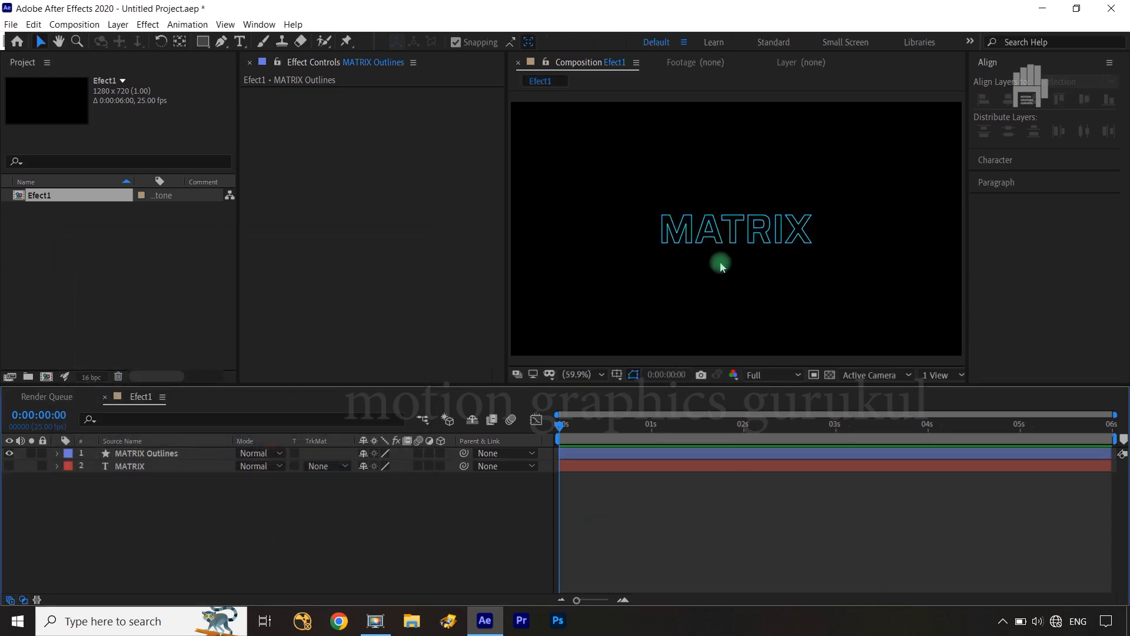
- Add Trim Paths to the contents of the MATRIX Outlines layer
click(150, 455)
click(57, 453)
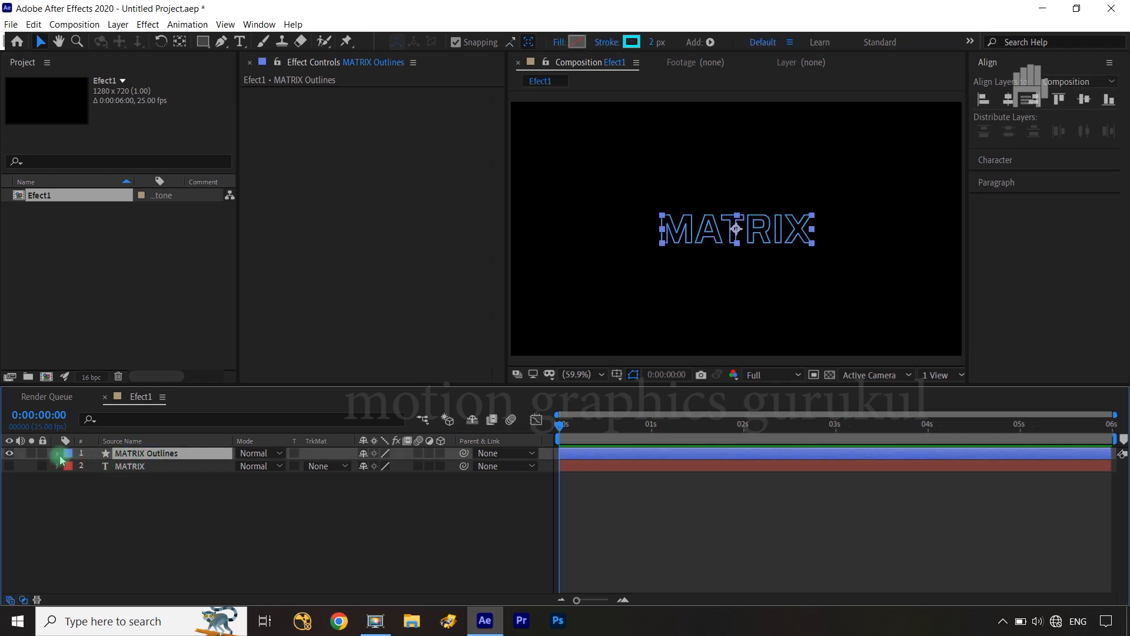
click(446, 466)
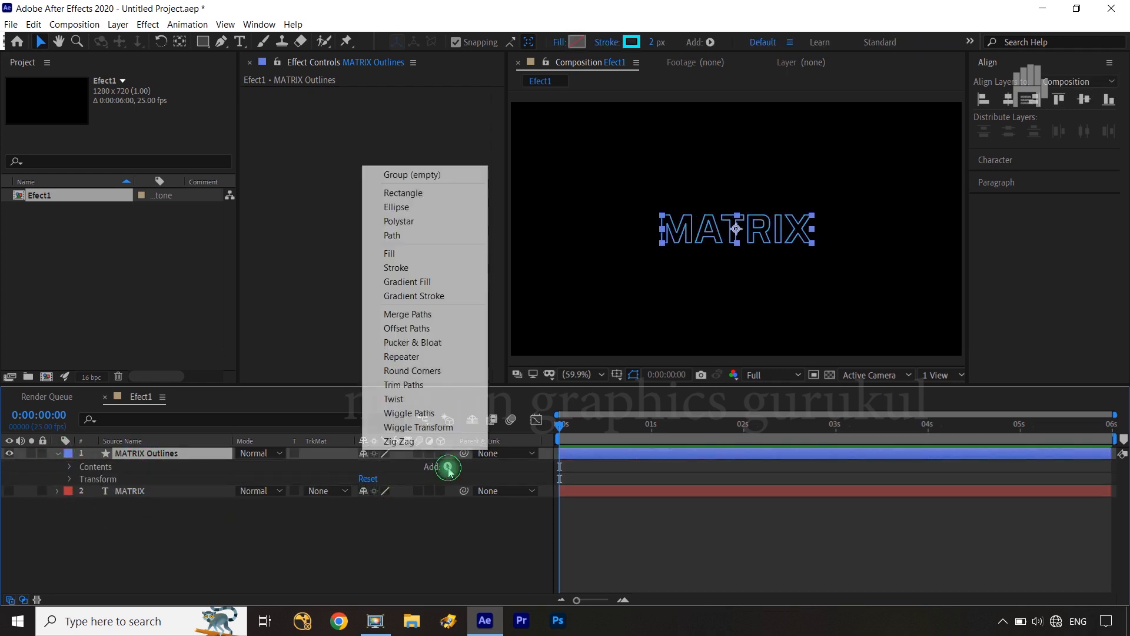
click(425, 413)
click(404, 385)
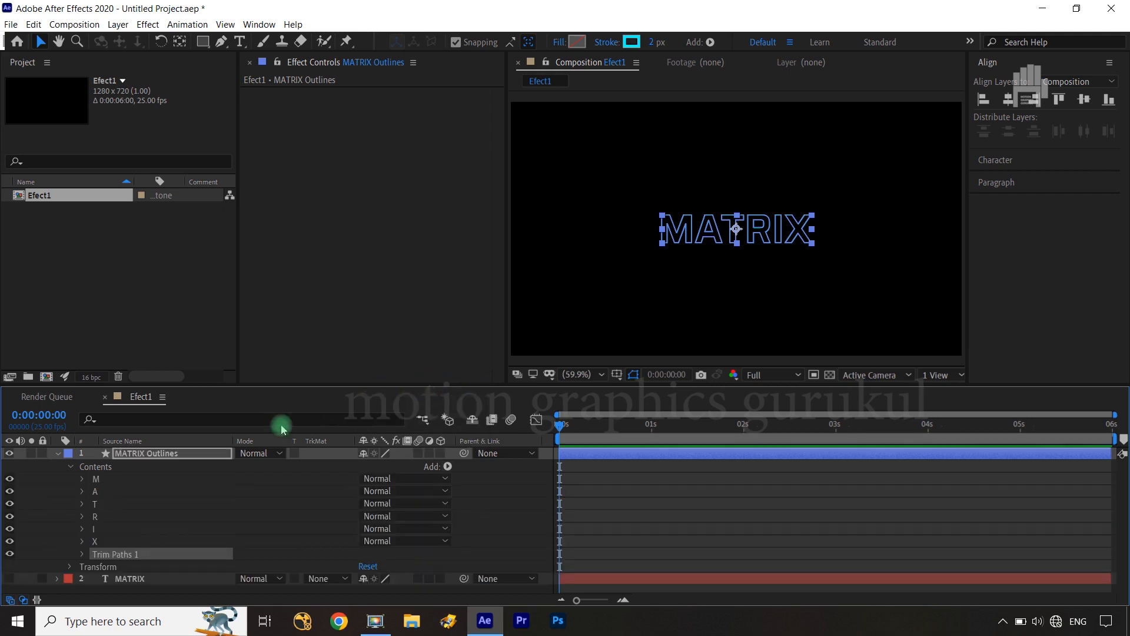
- Enable keyframing for Start, End and Offset of Trim Paths 1 at 0:00:00:00
click(93, 557)
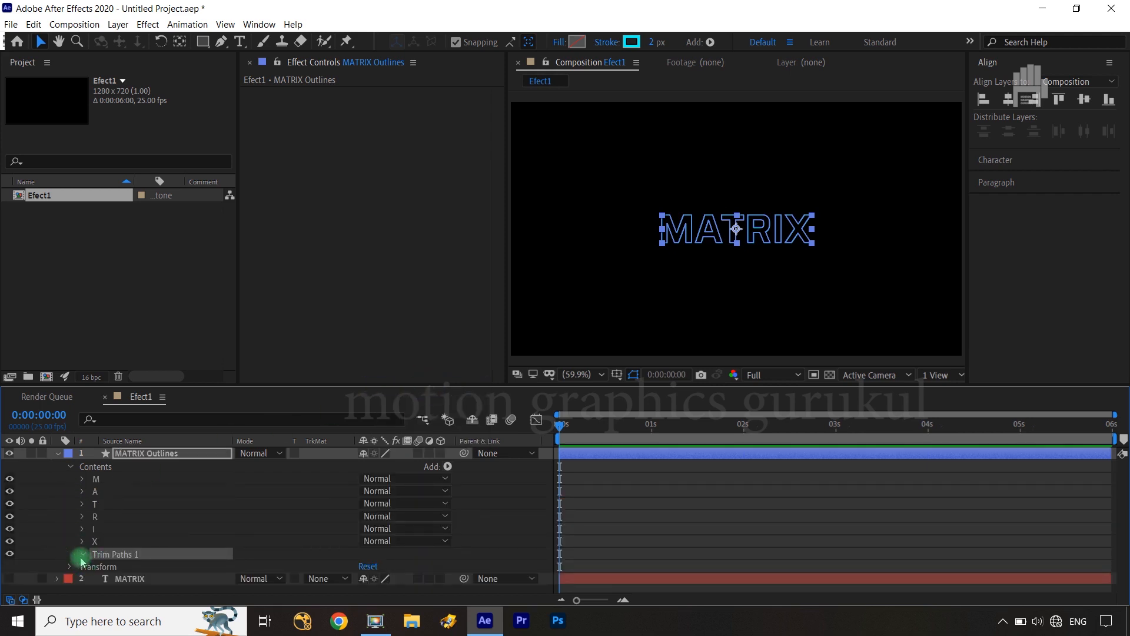
click(81, 557)
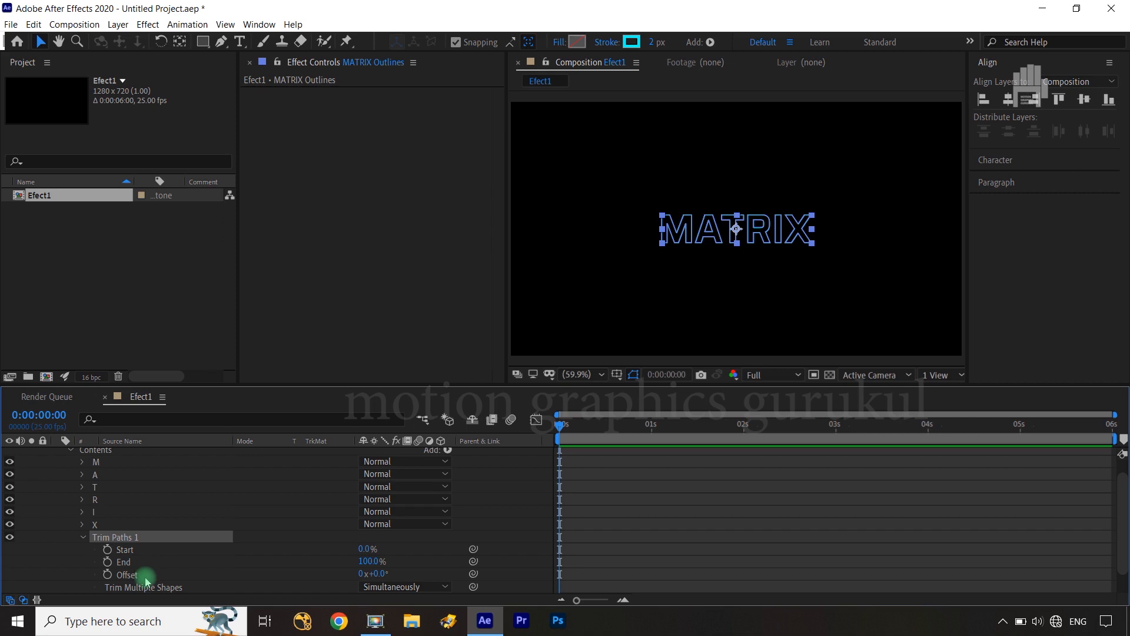
click(107, 549)
click(107, 562)
click(107, 574)
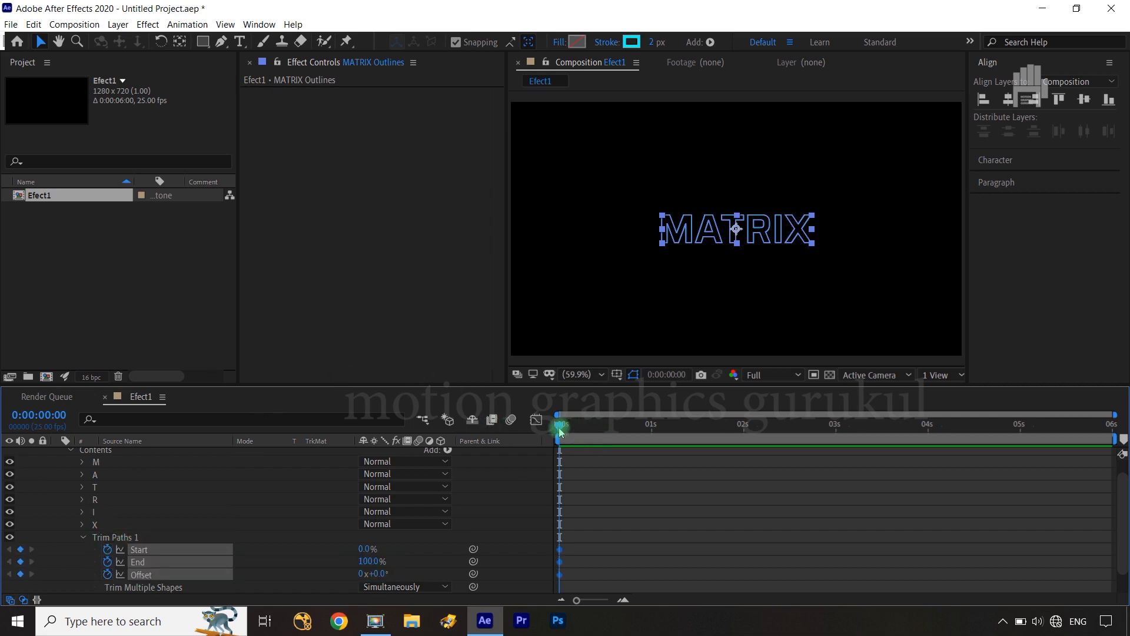
- Add keyframes for the Trim Paths Start, End and Offset at 0:00:01:00
drag(572, 431, 652, 431)
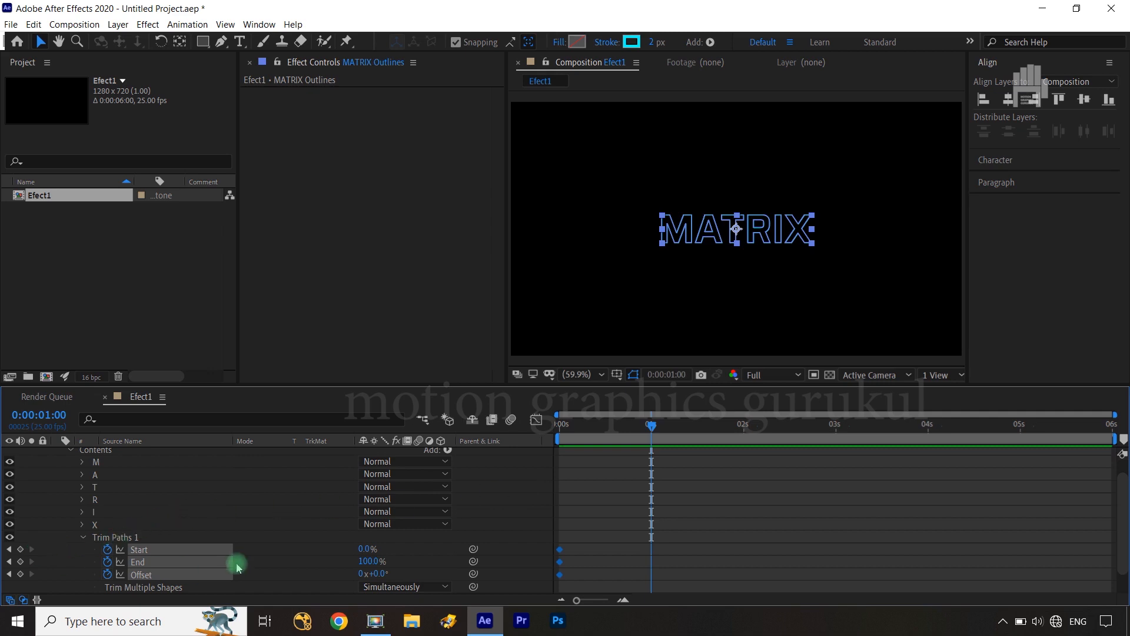
click(278, 535)
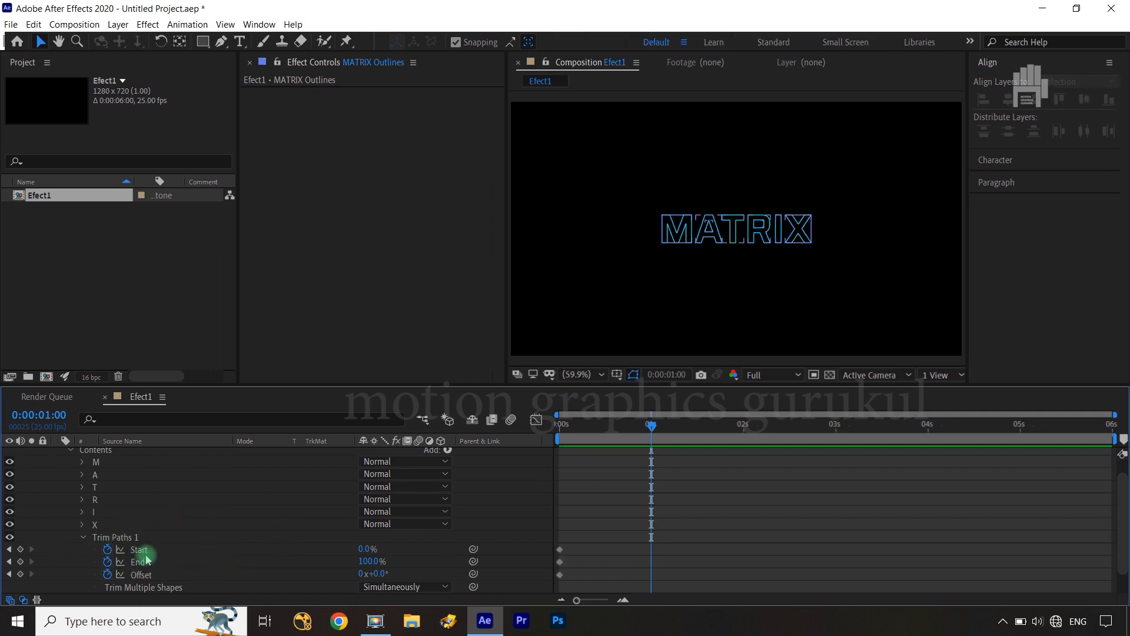
click(21, 549)
click(21, 562)
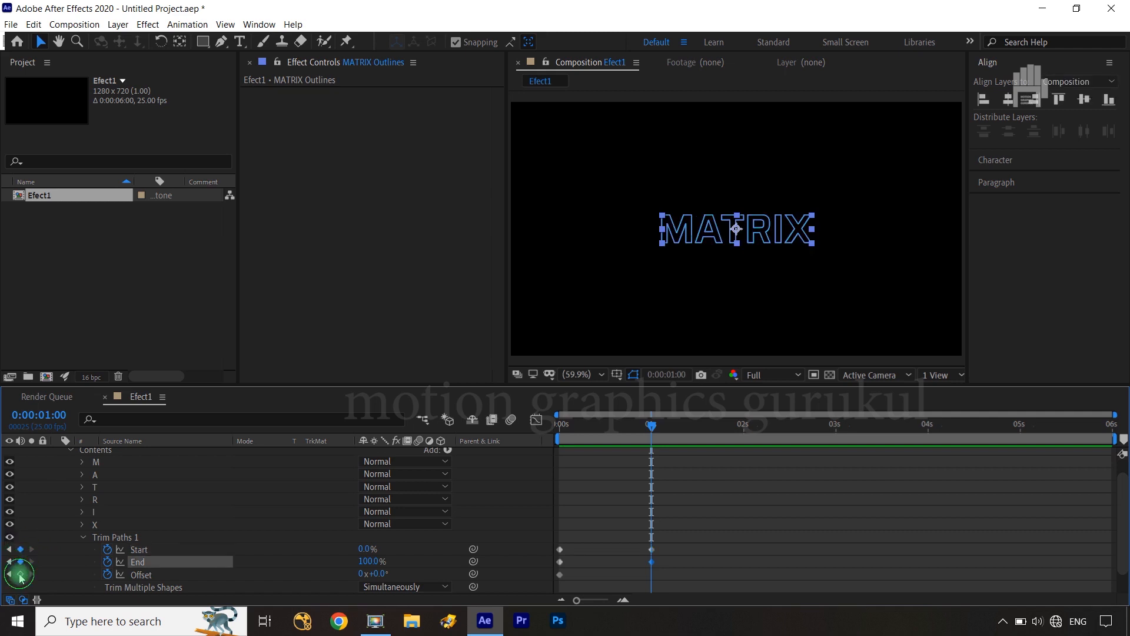
click(20, 574)
click(176, 524)
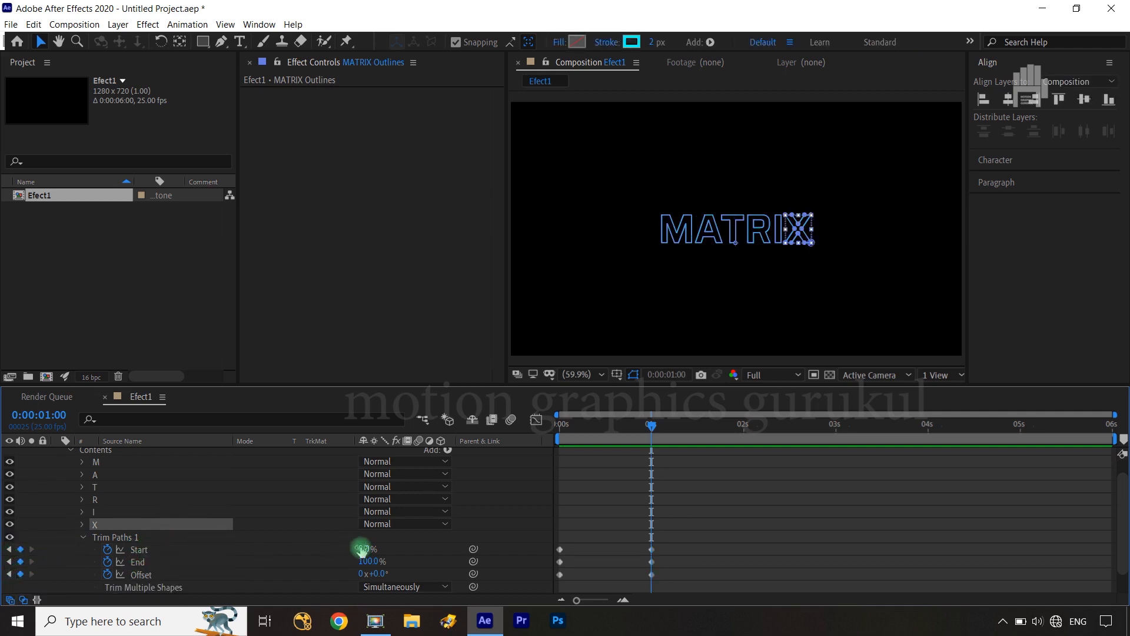
- Set the Trim Paths Start to 100% and Offset to 180° at the one-second keyframes
drag(361, 549, 479, 535)
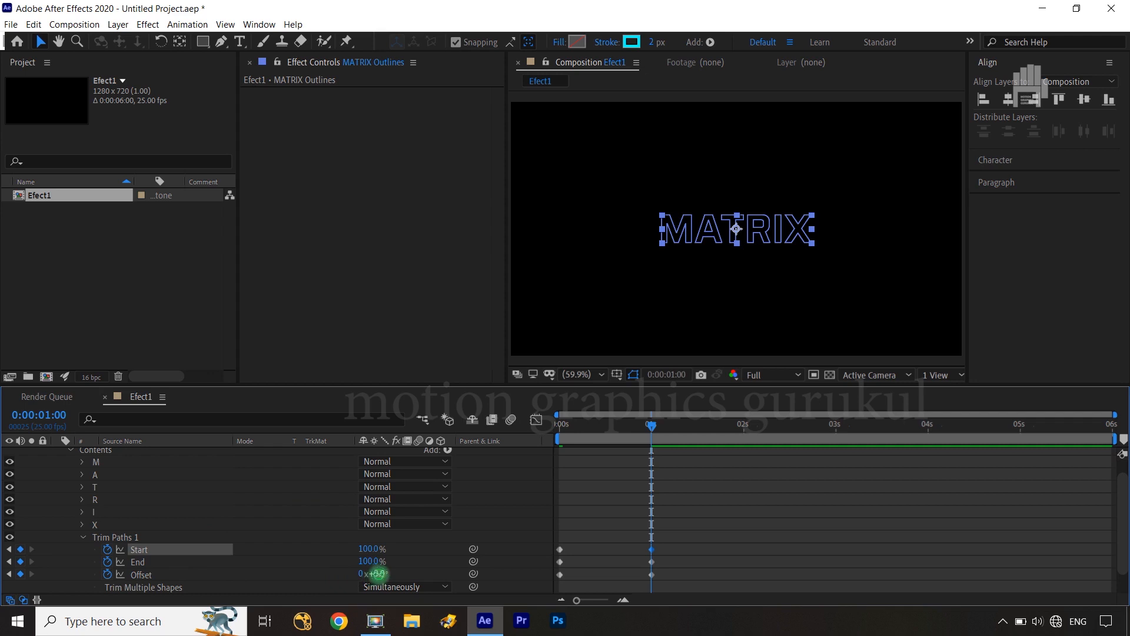
click(379, 574)
text(180)
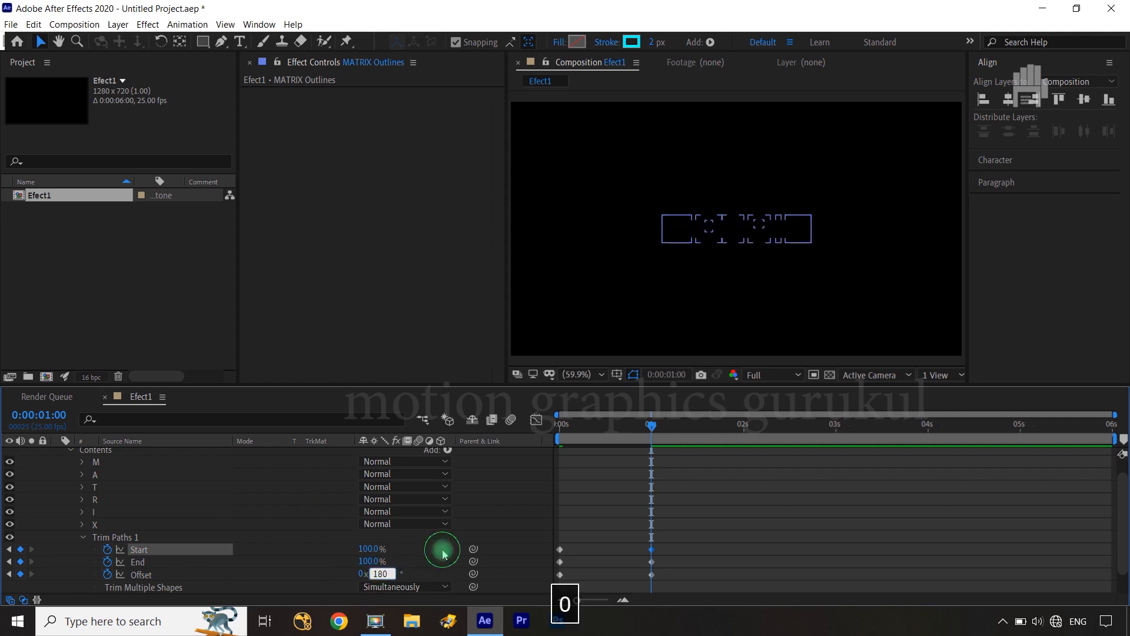
key(Return)
- Return to 0:00:00:00 and set the Trim Paths End to 0%
drag(652, 424, 551, 439)
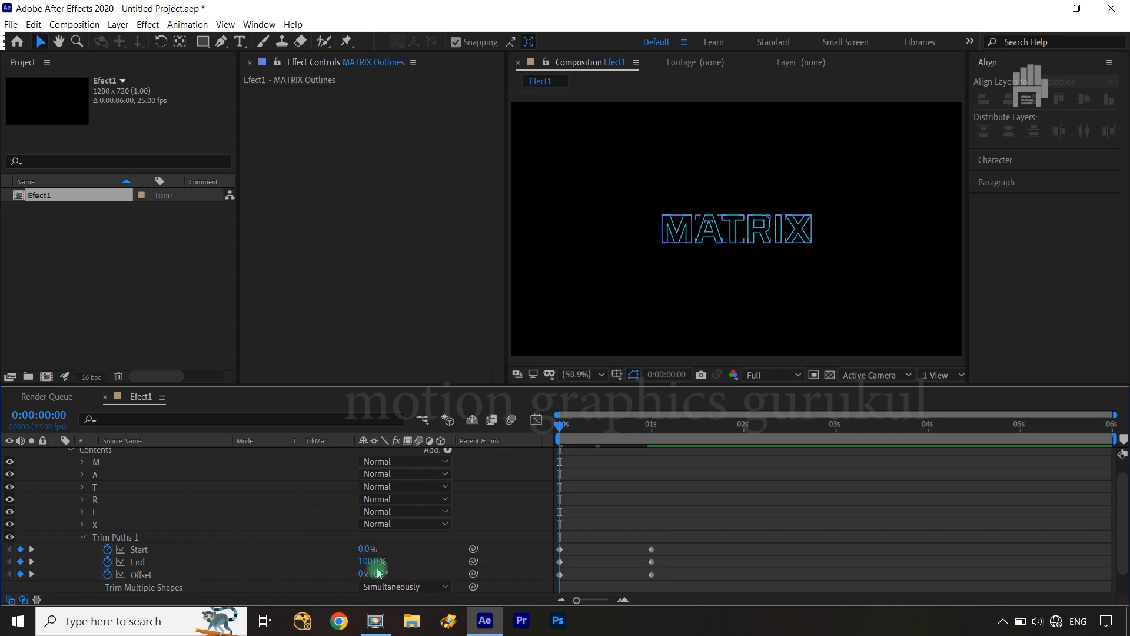
text(0)
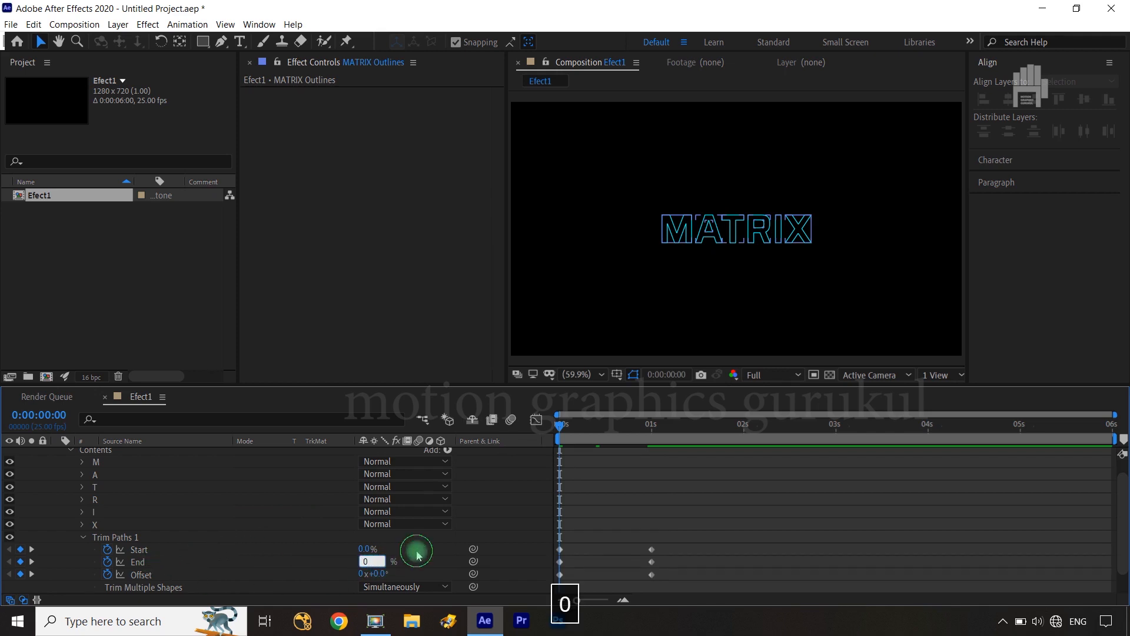
click(417, 549)
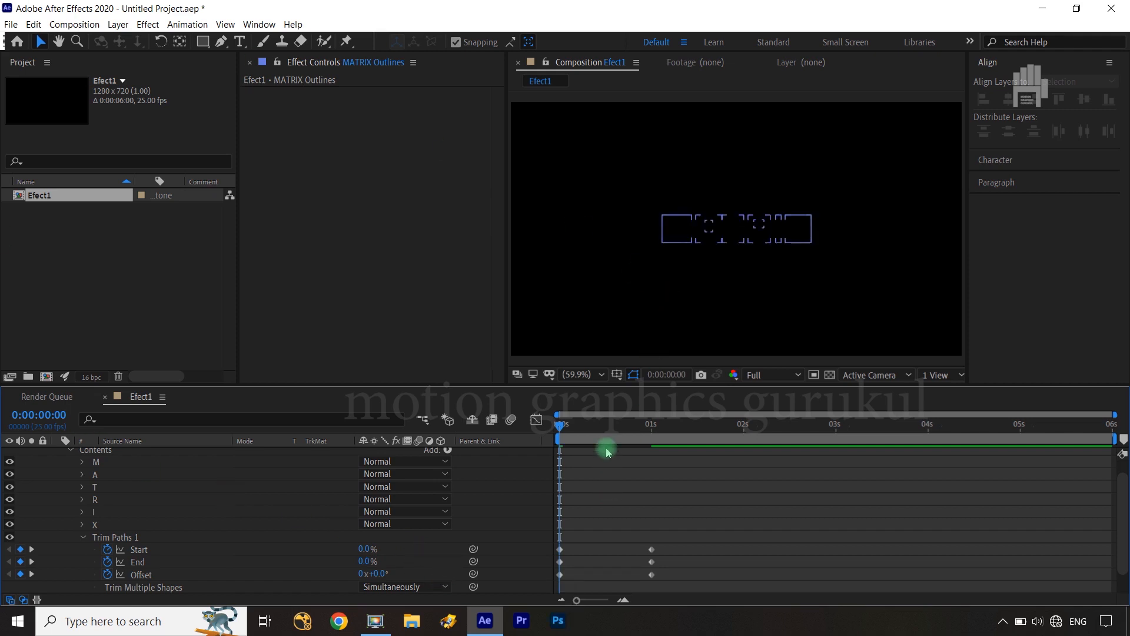
- Step through the Trim Paths animation around the one-second keyframes in single frames and ten-frame jumps
drag(562, 428, 652, 429)
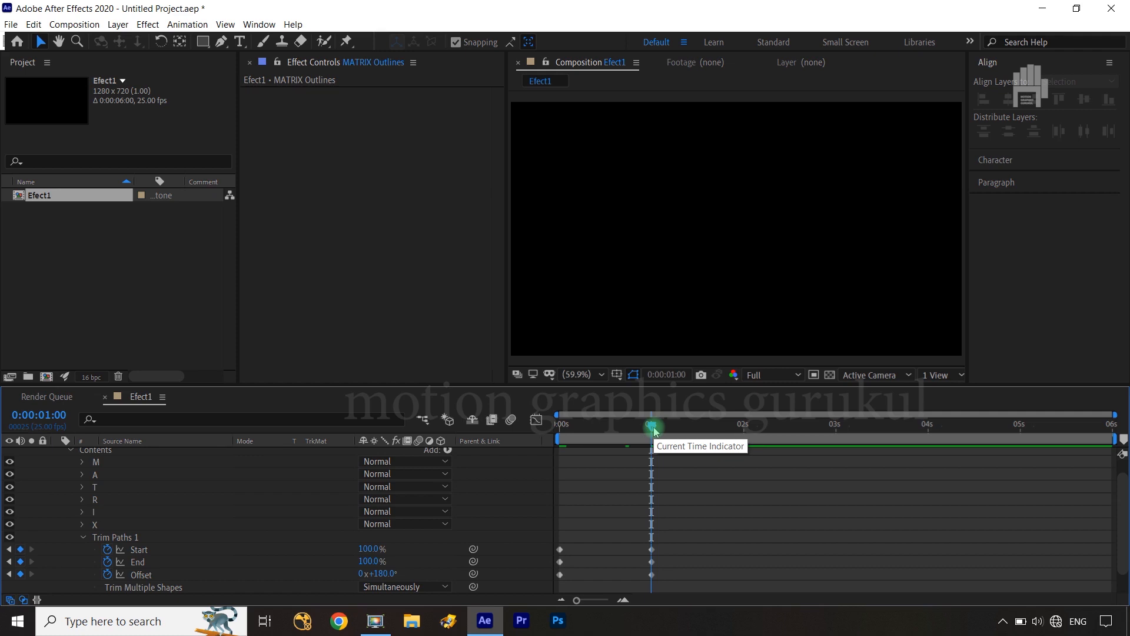
key(ctrl+Left)
key(ctrl+Left)
key(ctrl+Left)
key(ctrl+Left)
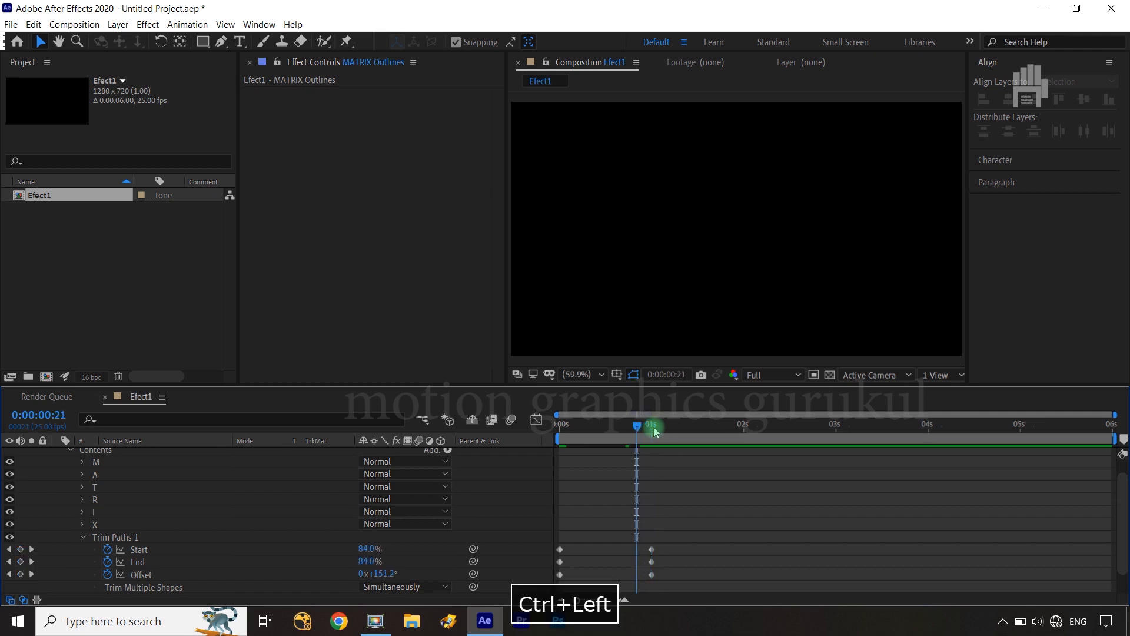
key(ctrl+Left)
key(ctrl+Left)
key(ctrl+Left)
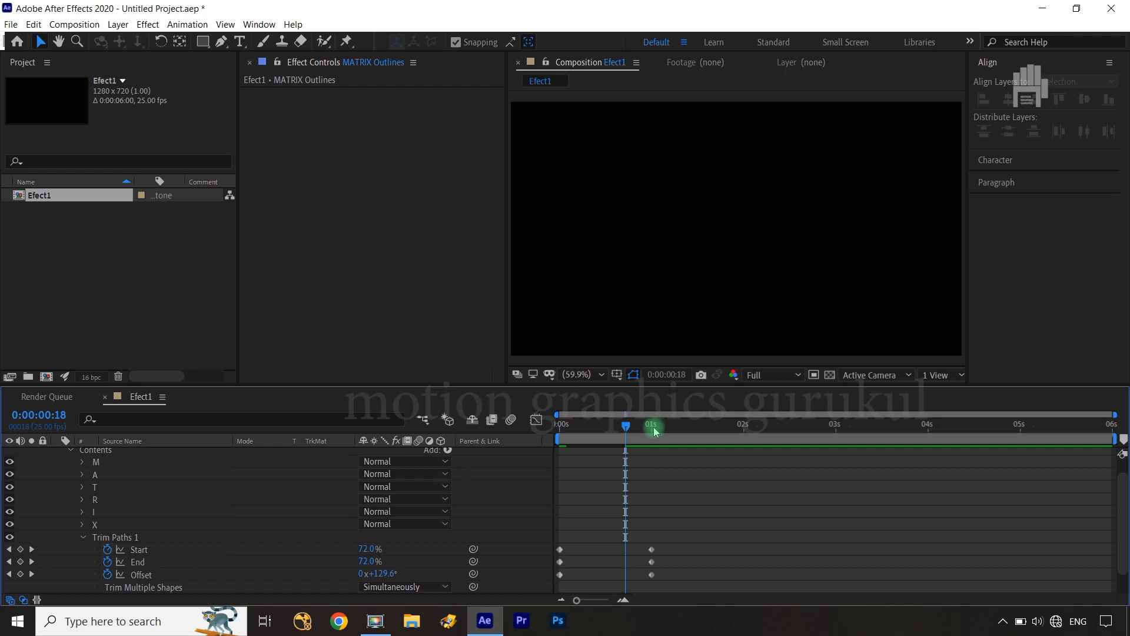
key(shift+Page_Down)
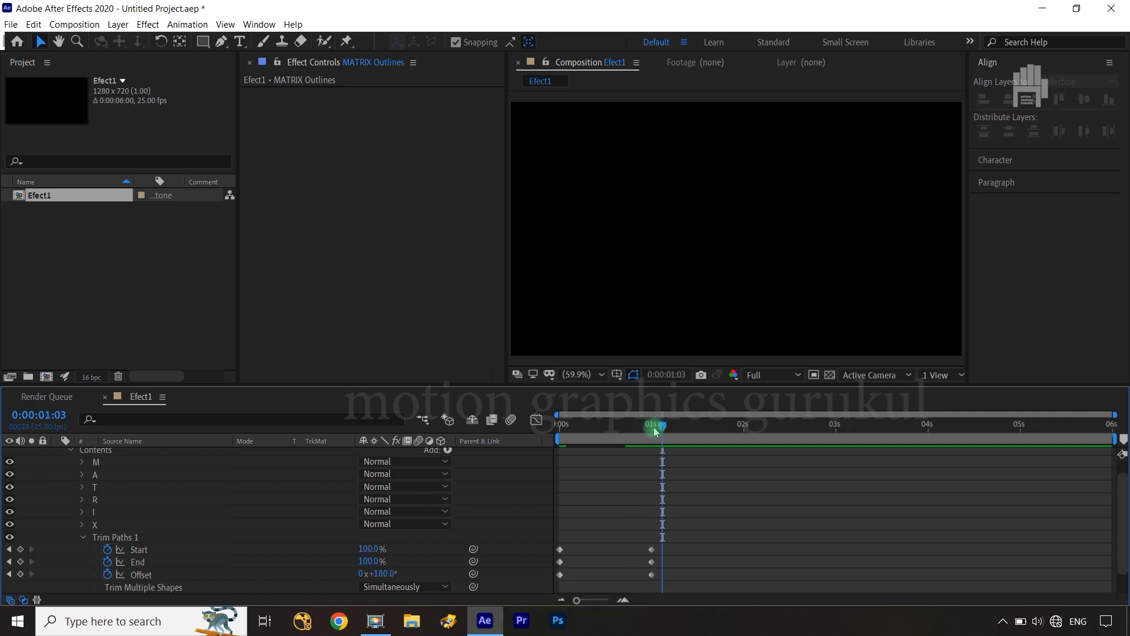
key(shift+Page_Up)
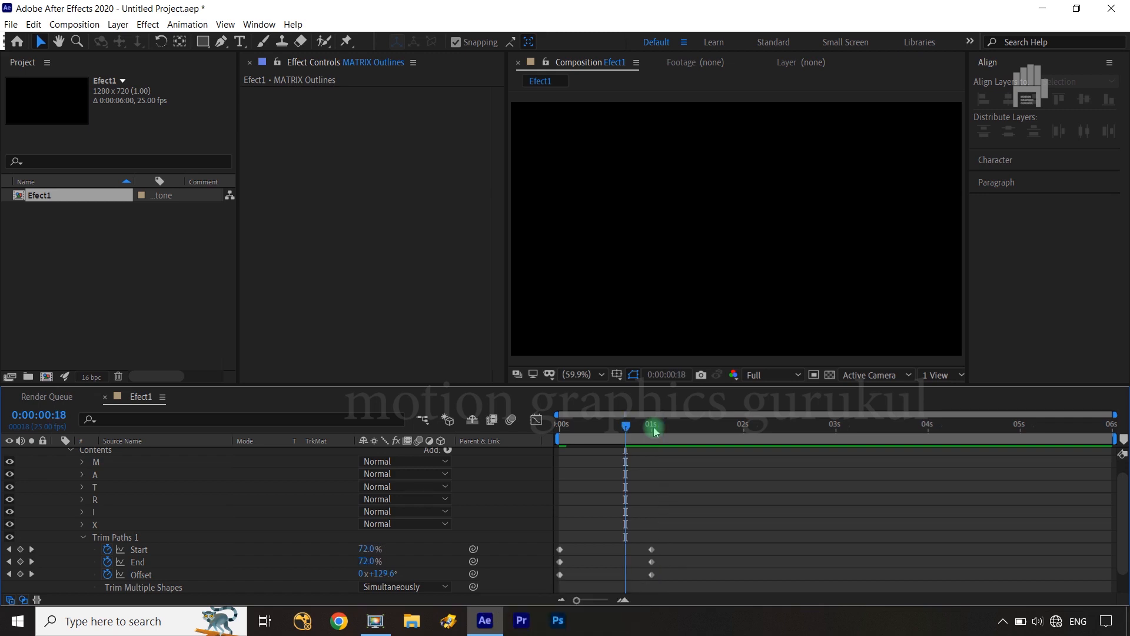
key(shift+Page_Up)
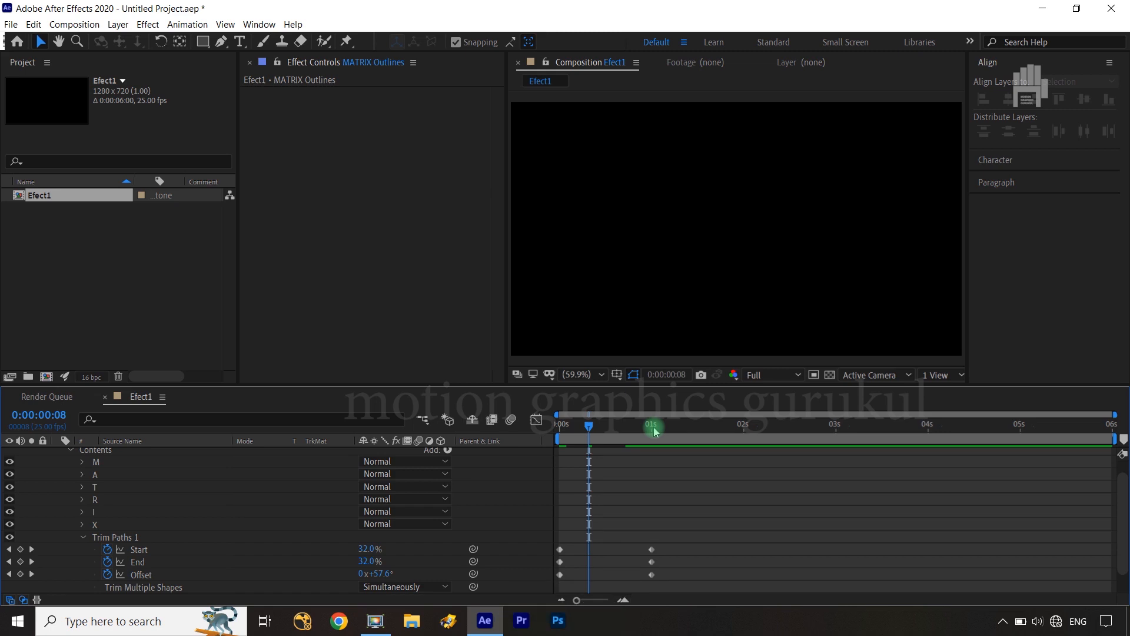
key(ctrl+Right)
key(ctrl+Right)
key(ctrl+Right)
key(ctrl+Right)
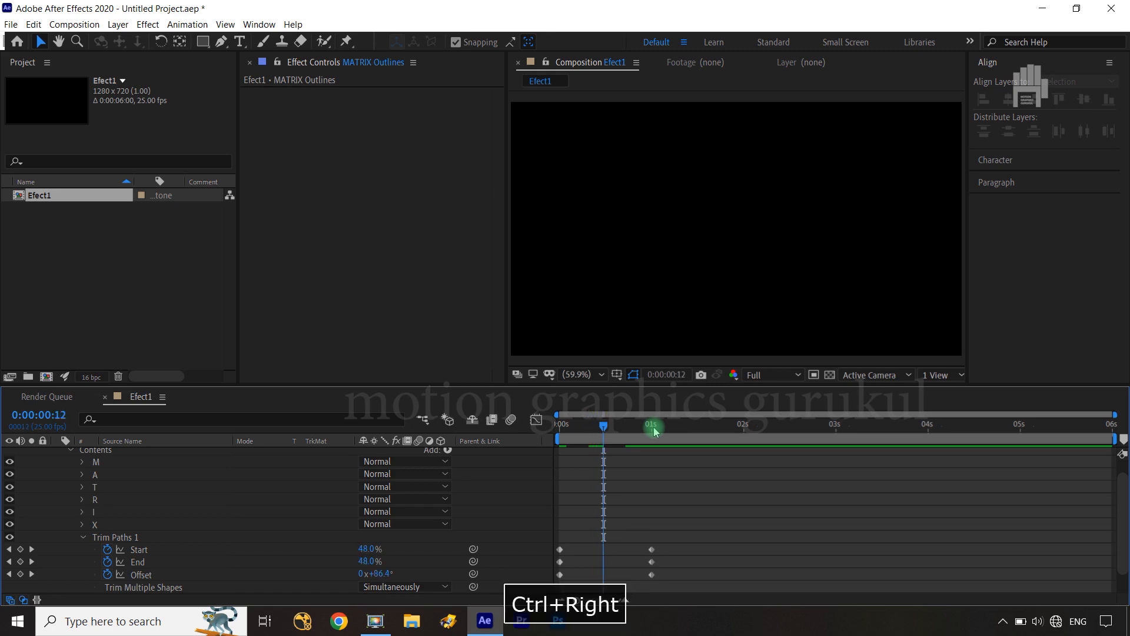
key(ctrl+Right)
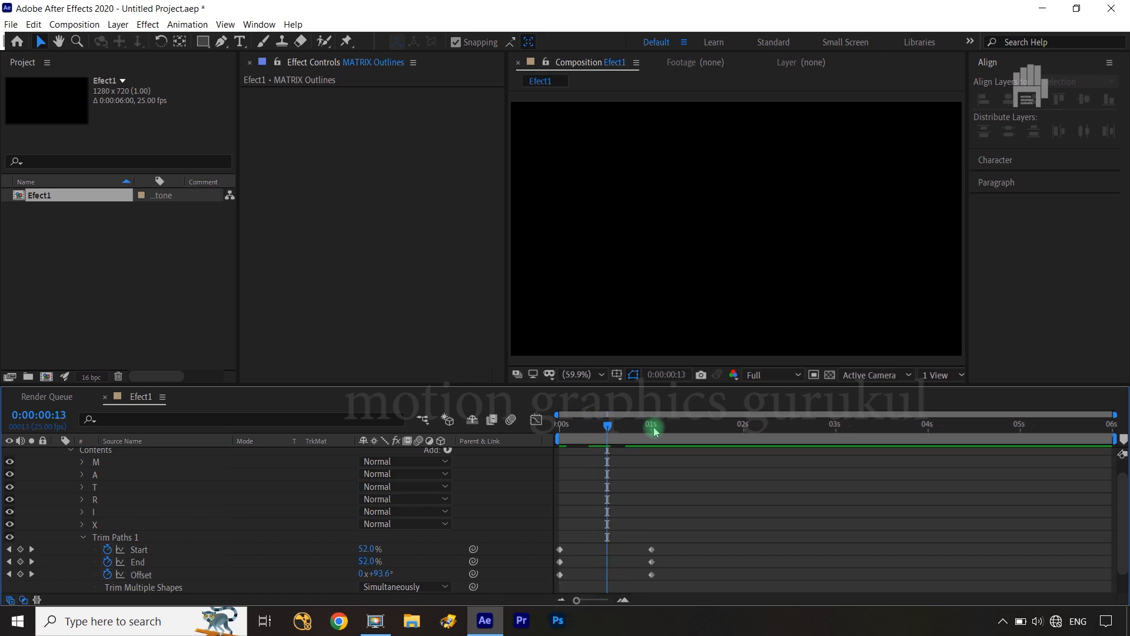
- Move both Trim Paths End keyframes to start at 0:00:00:15, and align the last Offset keyframe with the last End keyframe at 0:00:01:15
drag(607, 428, 650, 429)
key(shift+Page_Up)
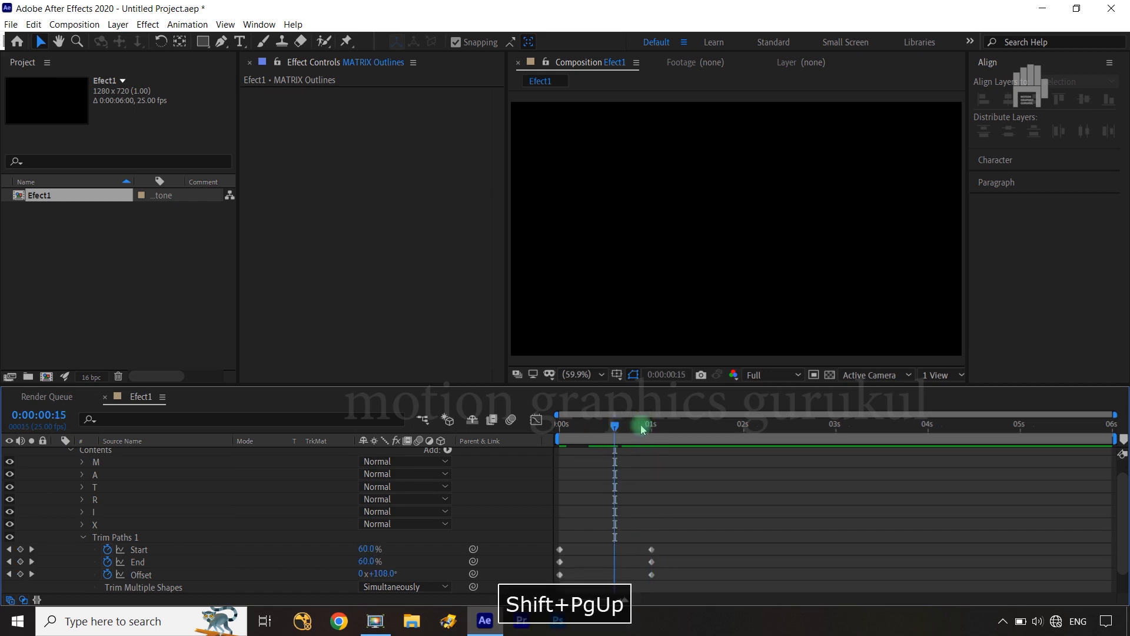
mouse_move(668, 560)
mouse_down()
mouse_move(553, 579)
mouse_move(531, 570)
mouse_move(614, 568)
mouse_up()
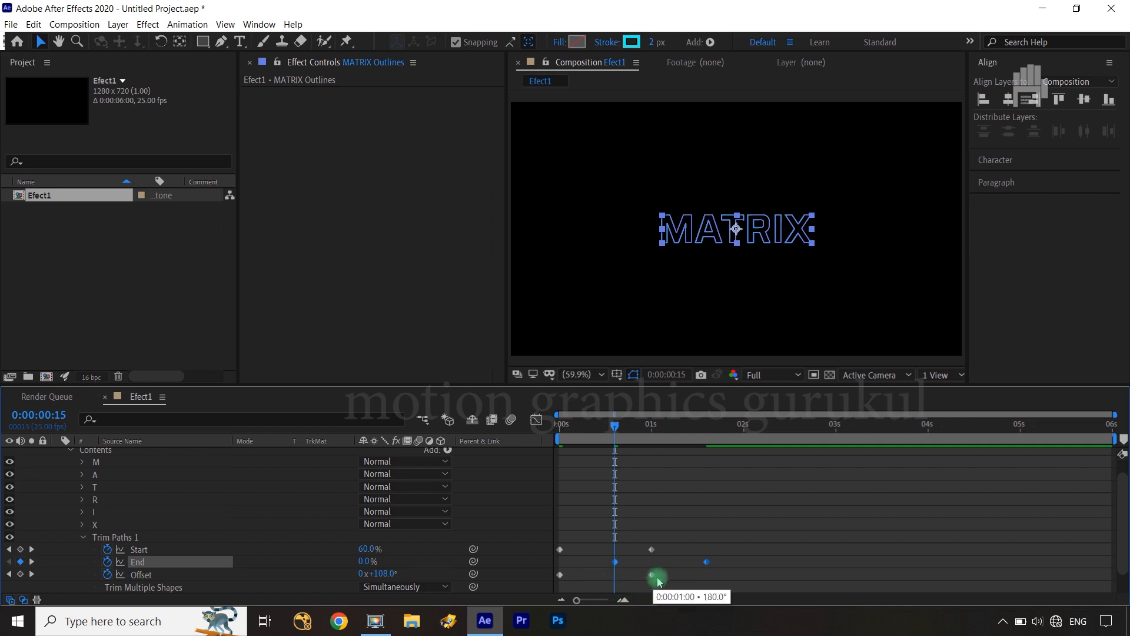
click(670, 575)
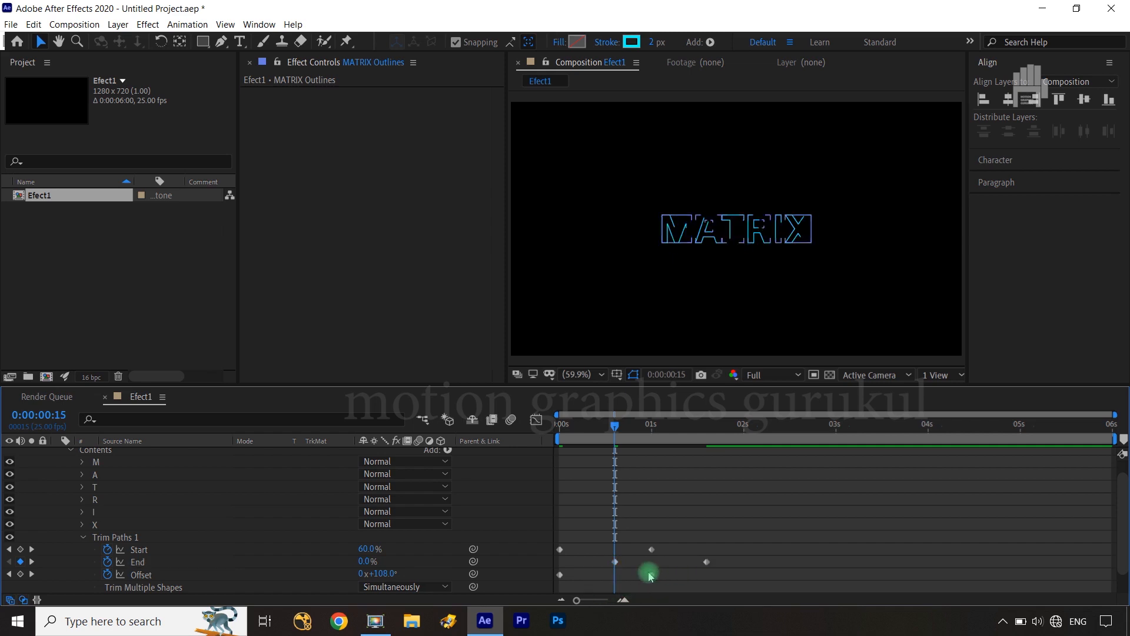
drag(653, 578, 708, 577)
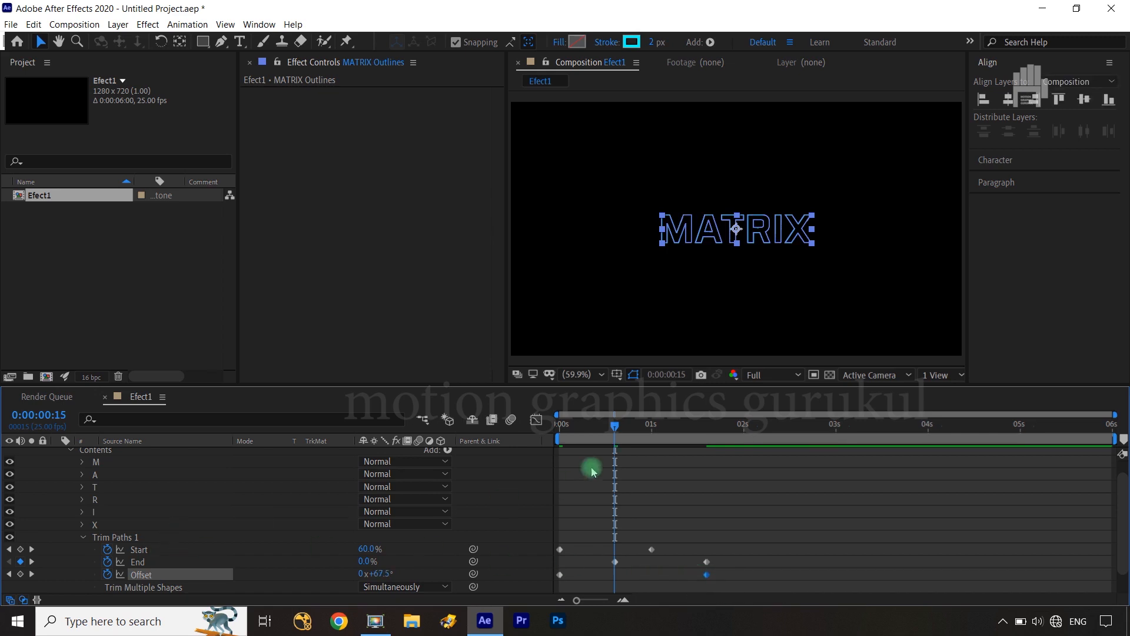
- Scrub to 0:00:00:21 to preview the outline reveal, and collapse the properties of the MATRIX Outlines layer
drag(617, 423, 636, 441)
click(513, 486)
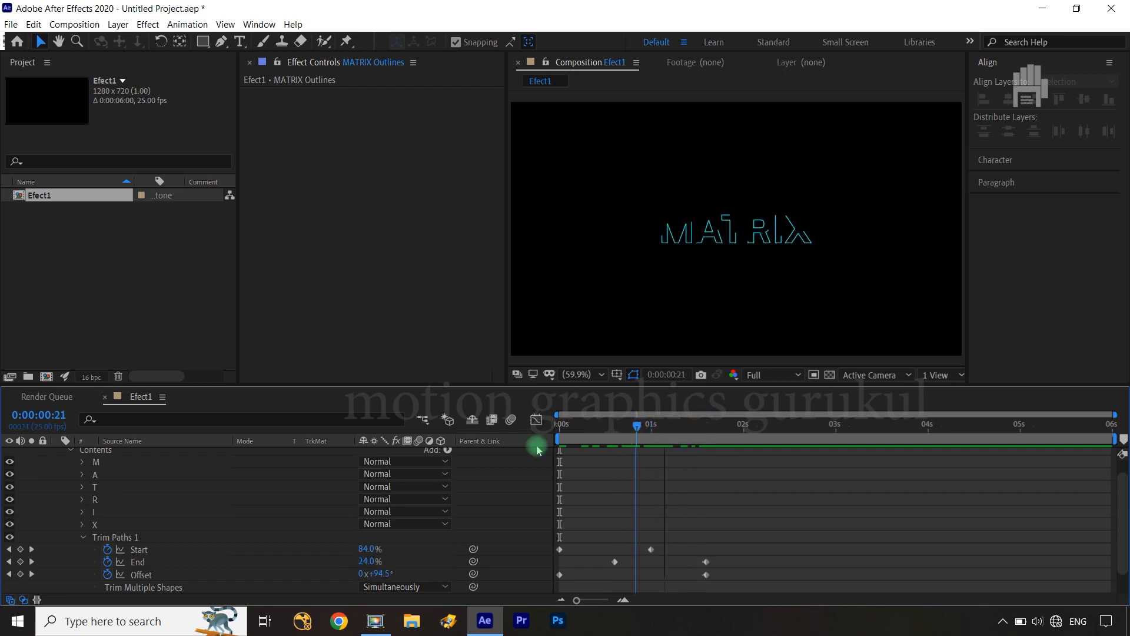
click(82, 537)
click(56, 450)
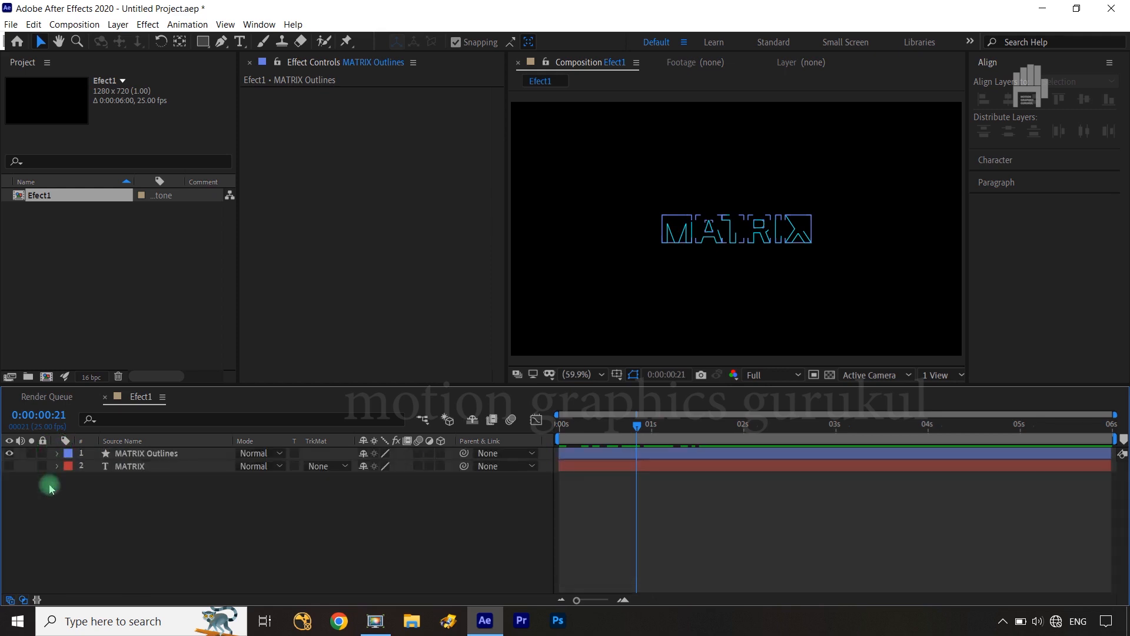
- Apply the Turbulent Displace distortion effect to the MATRIX Outlines layer
click(162, 454)
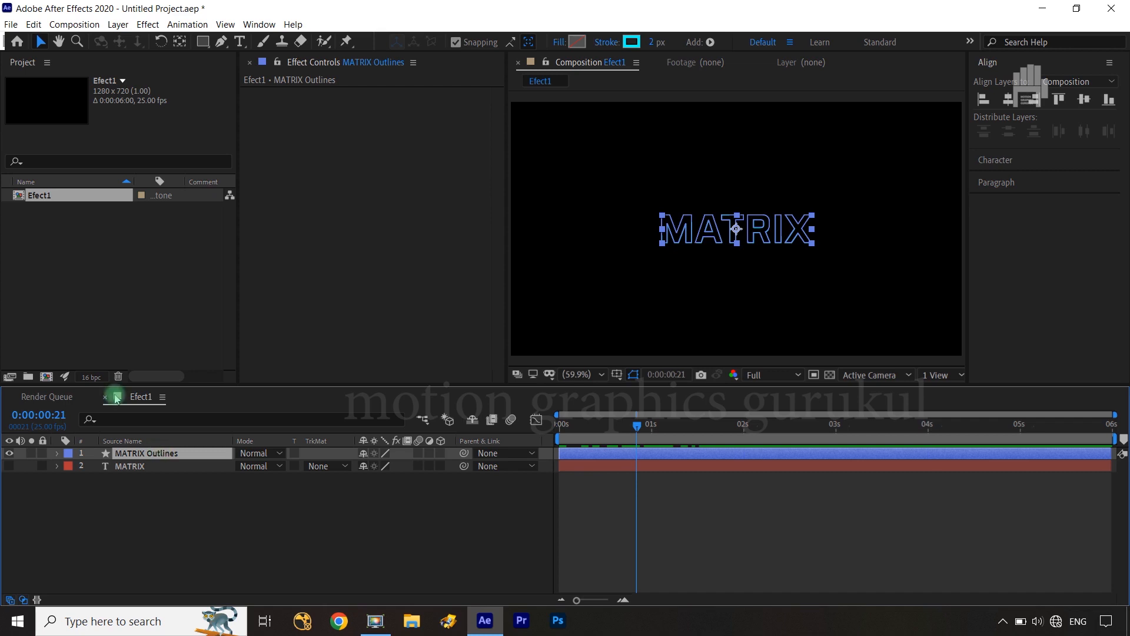
click(141, 27)
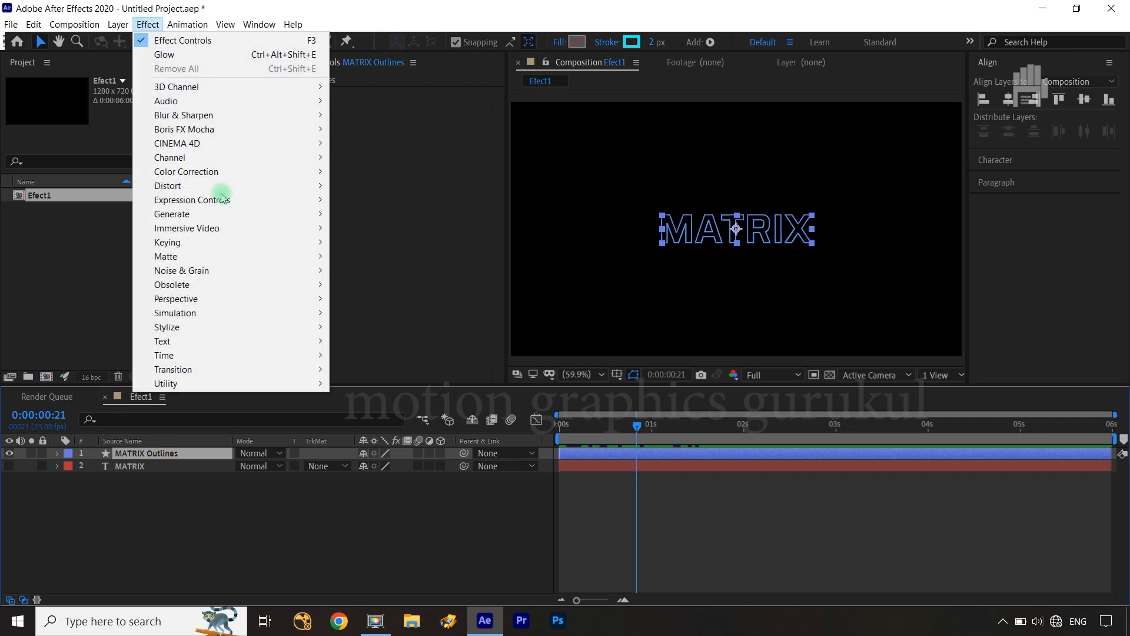
mouse_move(189, 189)
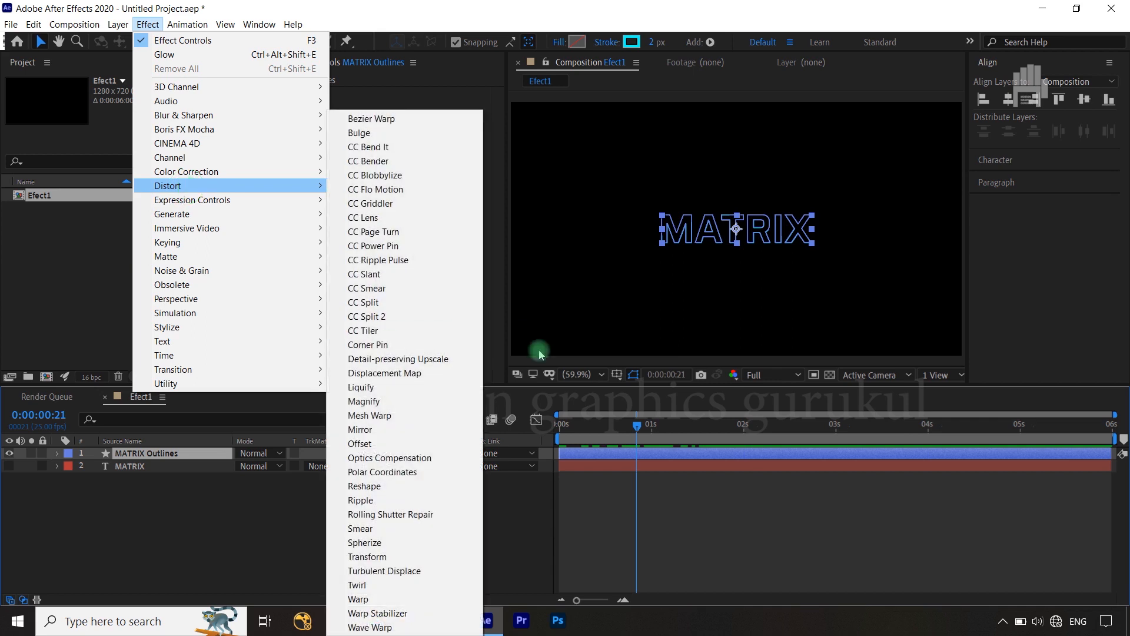
click(402, 571)
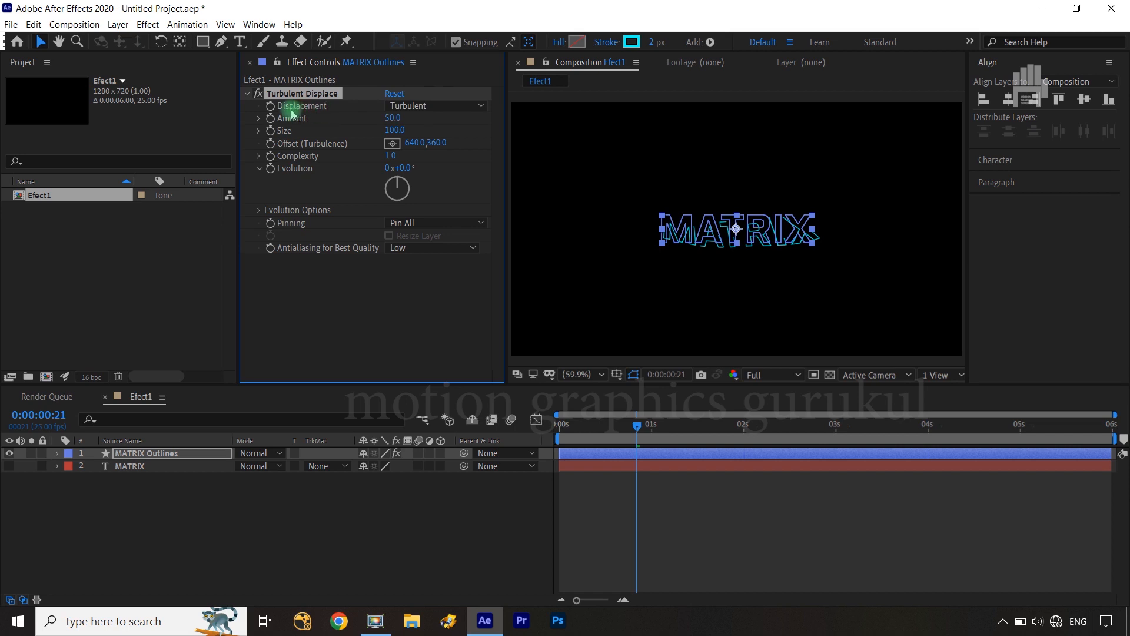
- Set the Displacement type of Turbulent Displace to Twist and deselect the layer to view the distorted outline
click(451, 111)
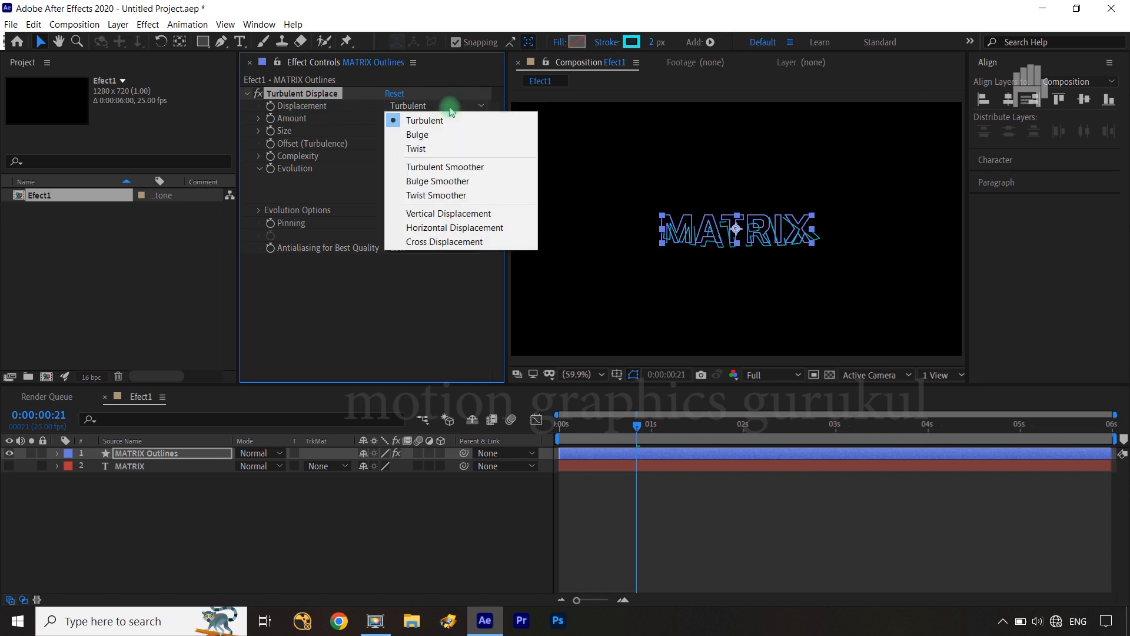
click(436, 148)
click(442, 111)
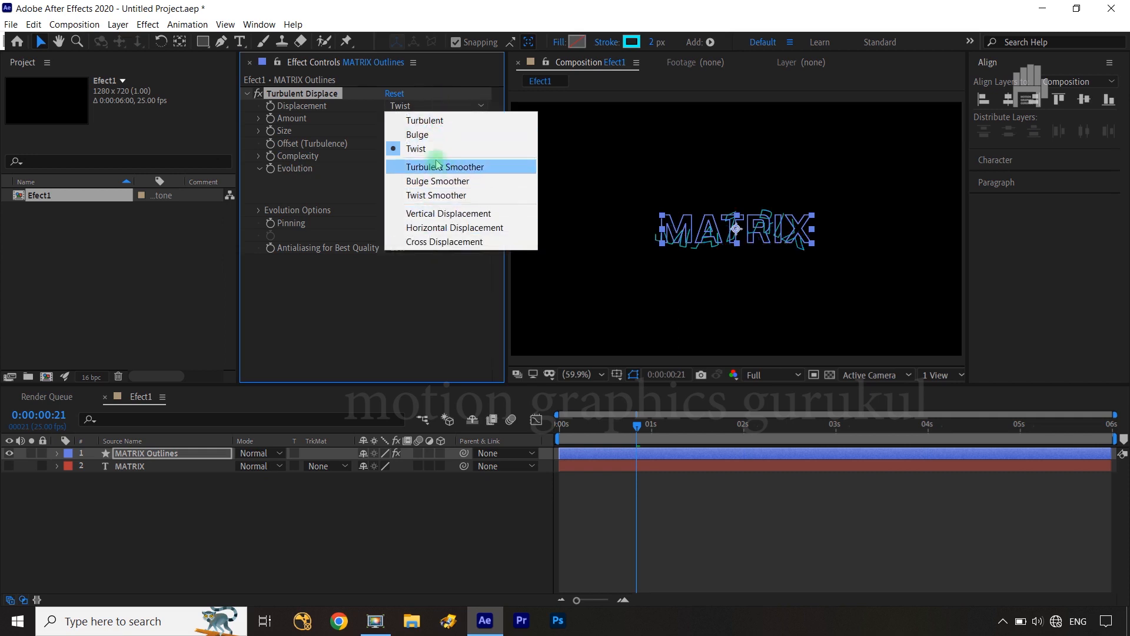
click(415, 301)
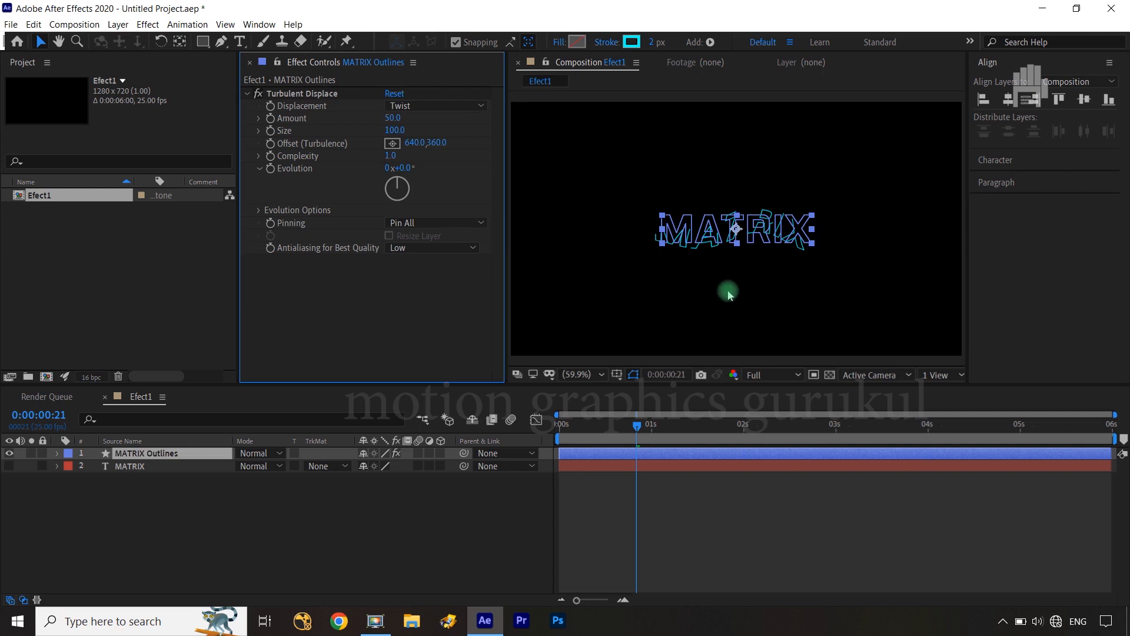
click(510, 509)
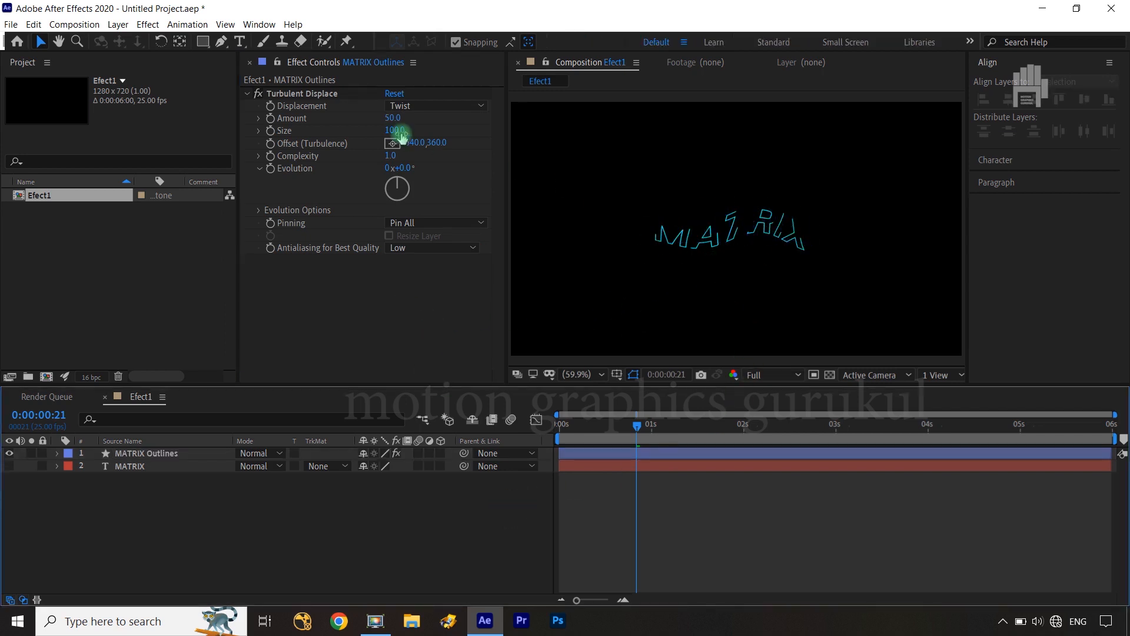
- Compare the outline with Turbulent Displace off and on, and try the Turbulent displacement type before returning to Twist
click(258, 94)
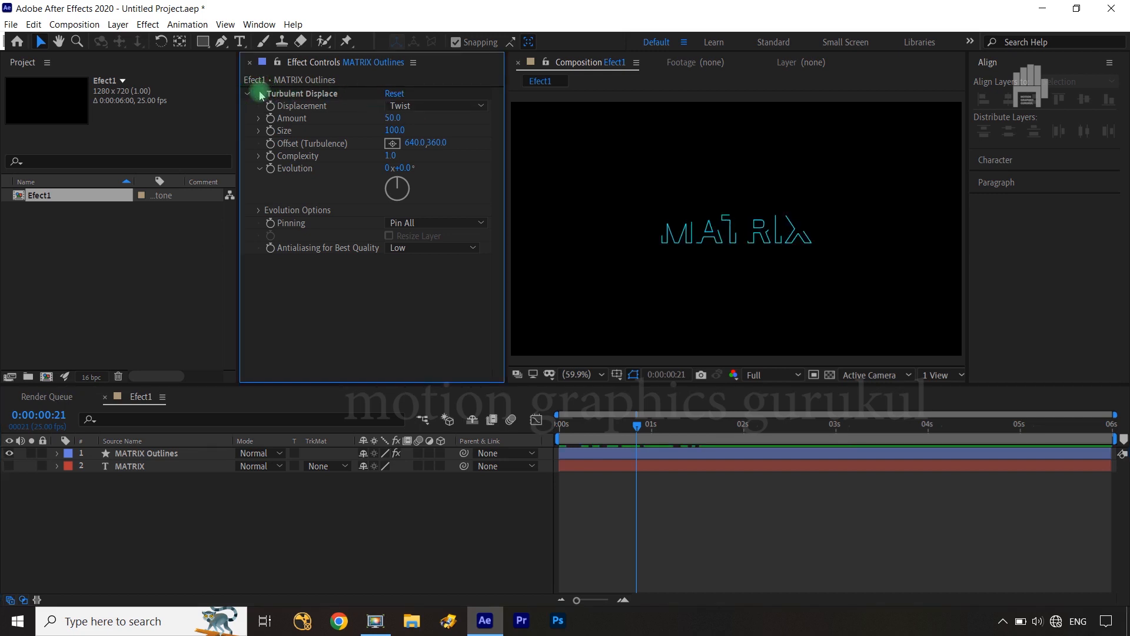
click(258, 95)
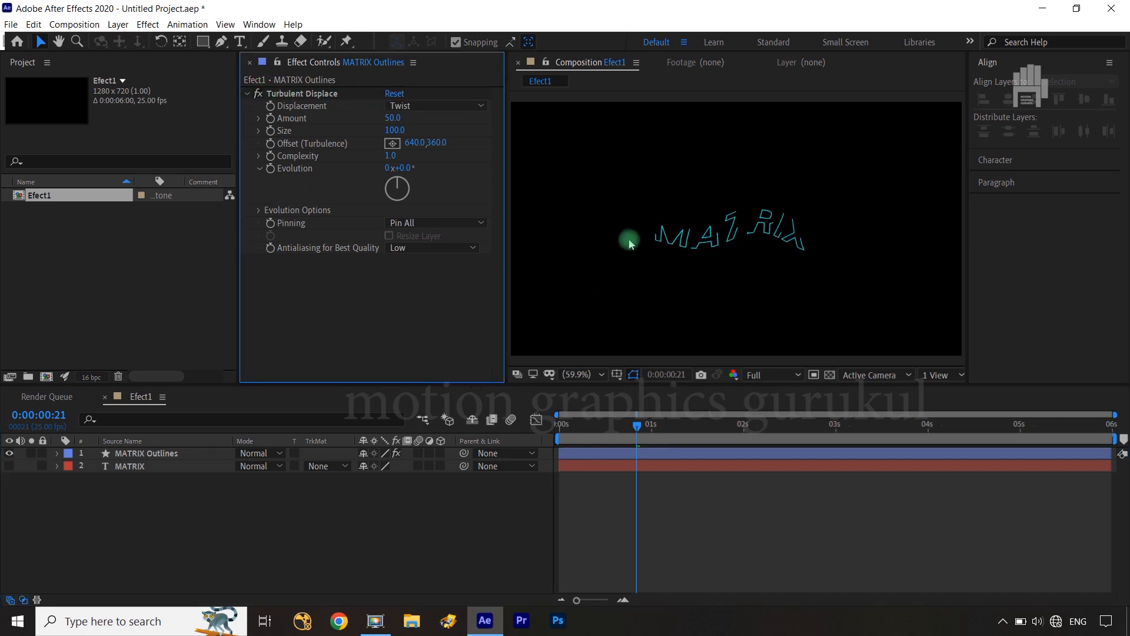
click(453, 106)
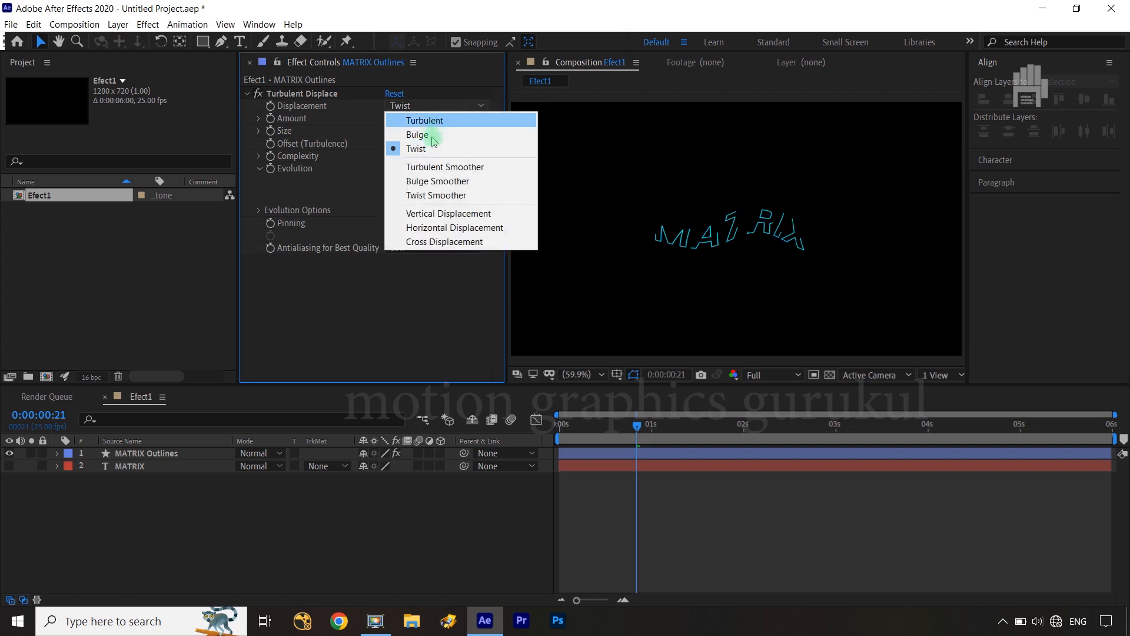
click(434, 118)
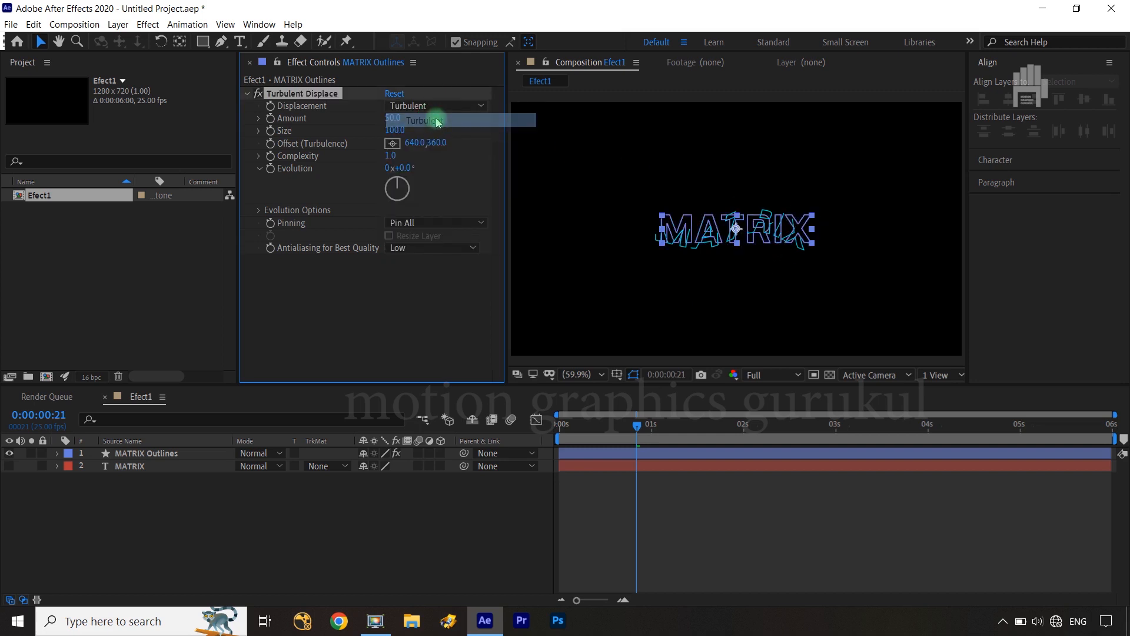
click(482, 513)
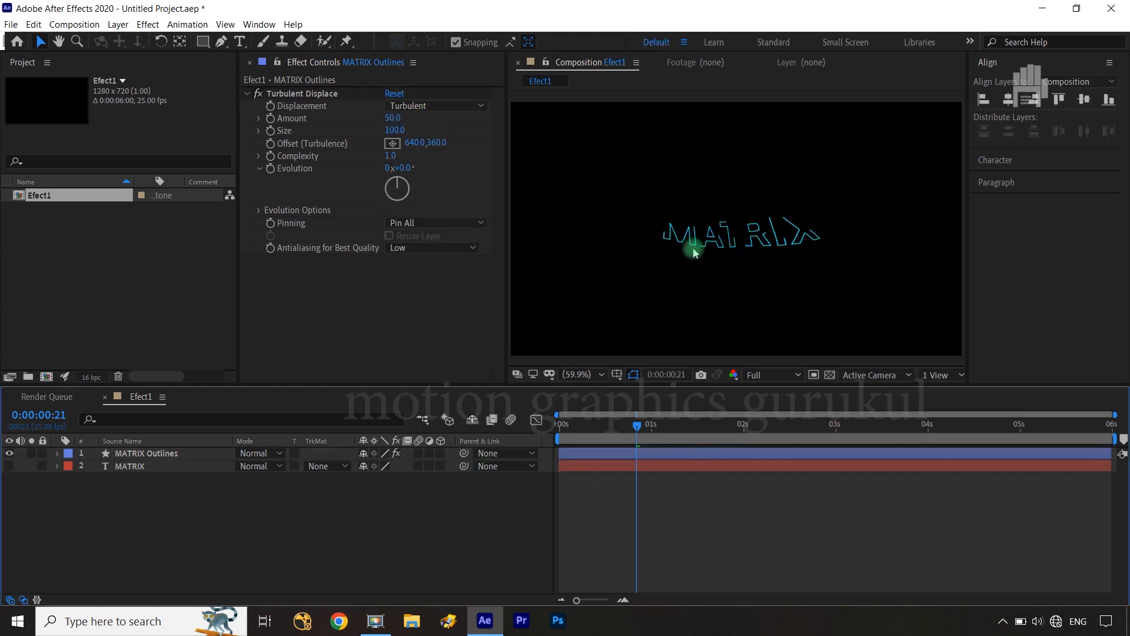
click(456, 105)
click(441, 148)
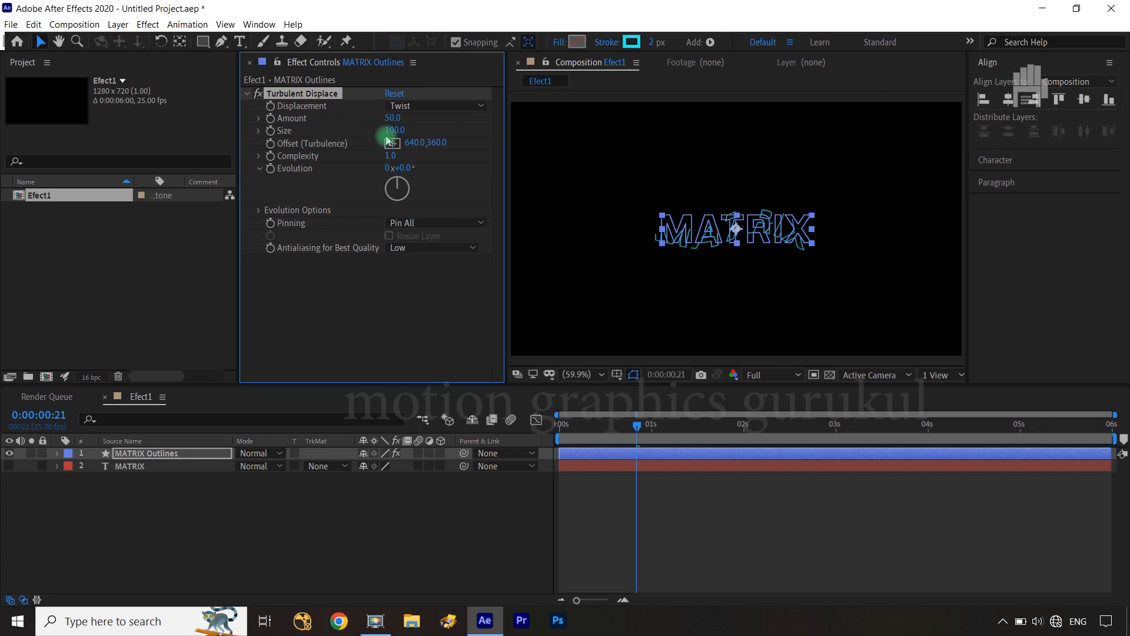
- Set the Size of Turbulent Displace to 10 and deselect the layer to view the outline
text(1)
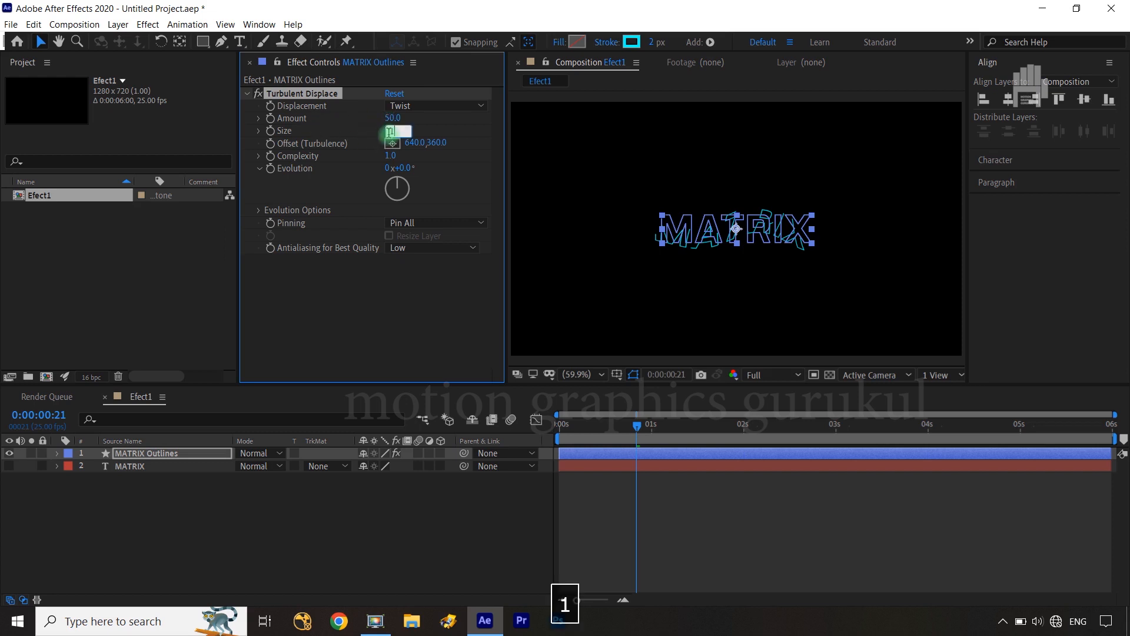
text(0)
key(Return)
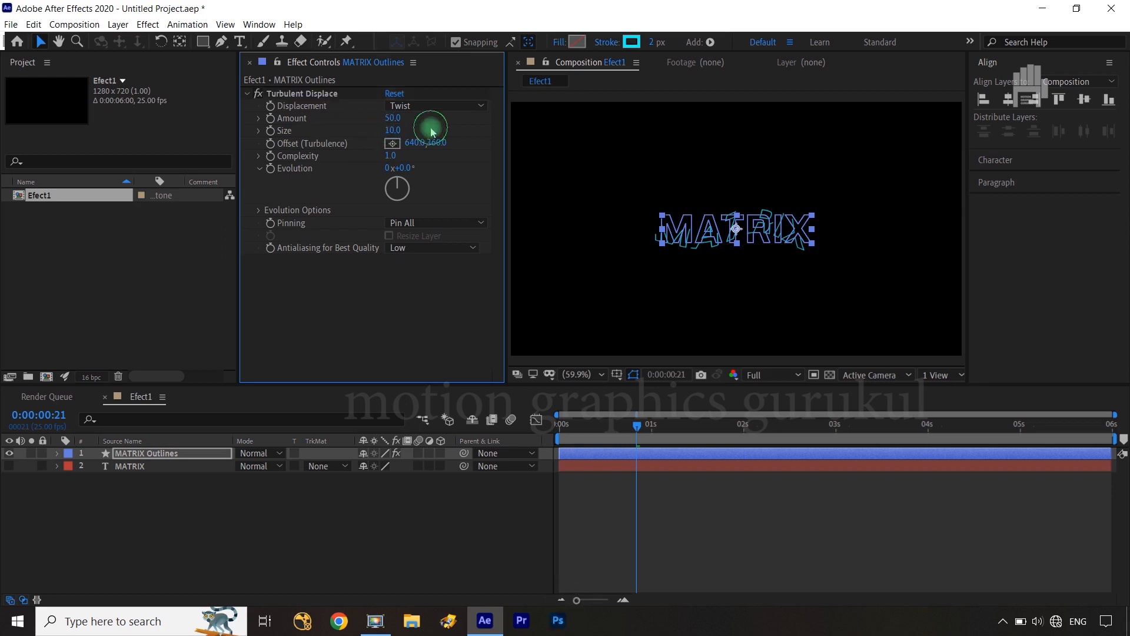
click(482, 555)
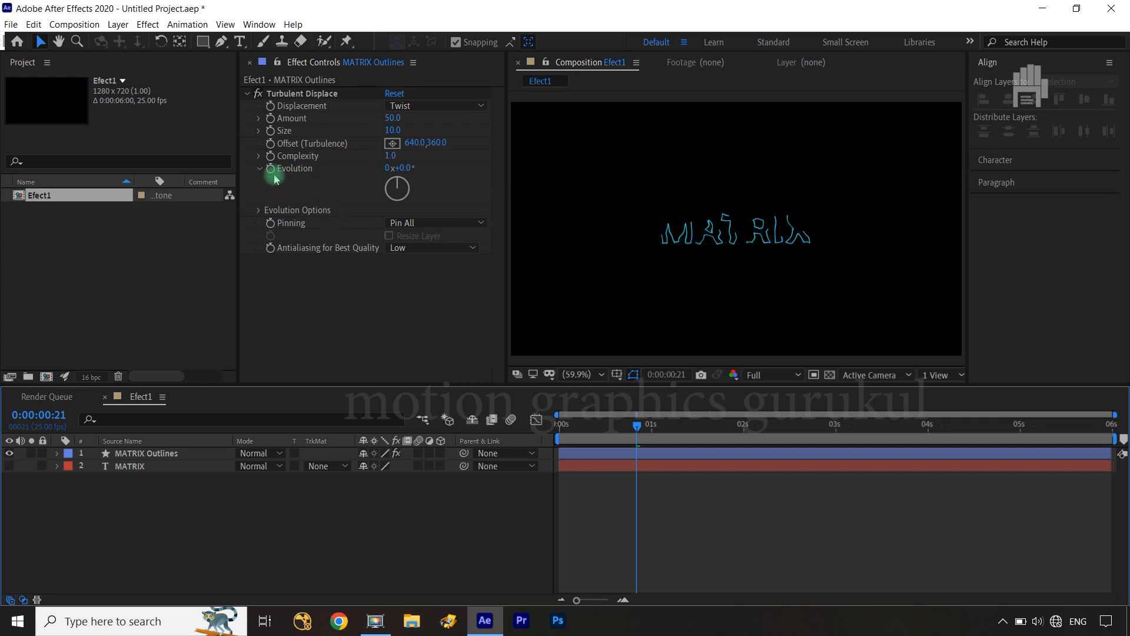
- Enable keyframing for the Evolution of Turbulent Displace at 0:00:00:24
mouse_move(667, 430)
mouse_down()
mouse_move(561, 429)
mouse_move(648, 424)
mouse_up()
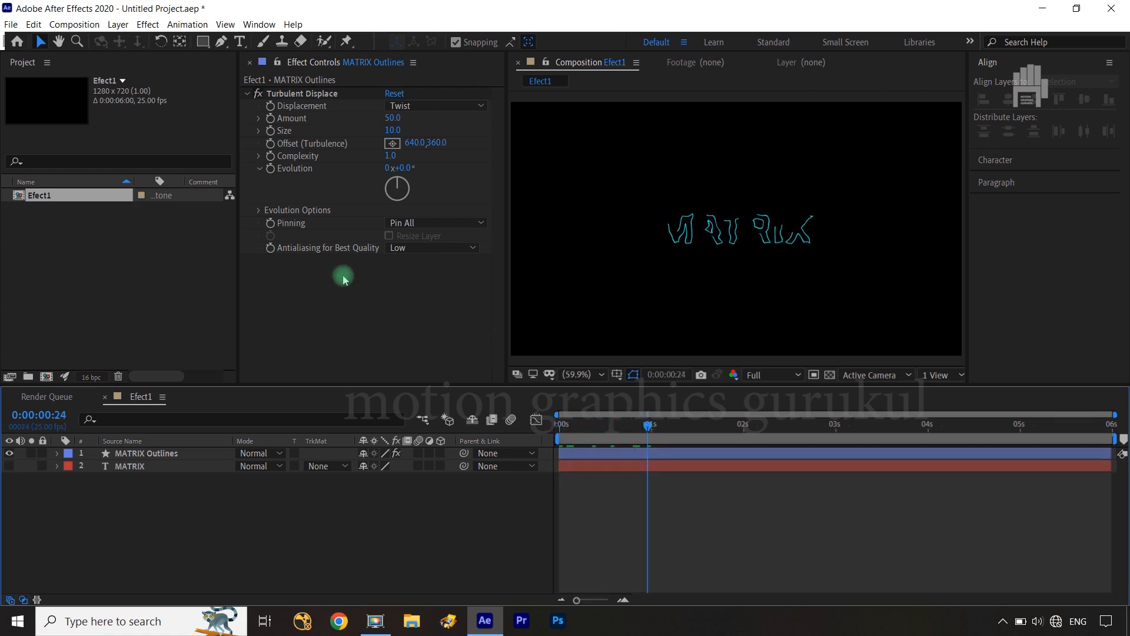
click(271, 172)
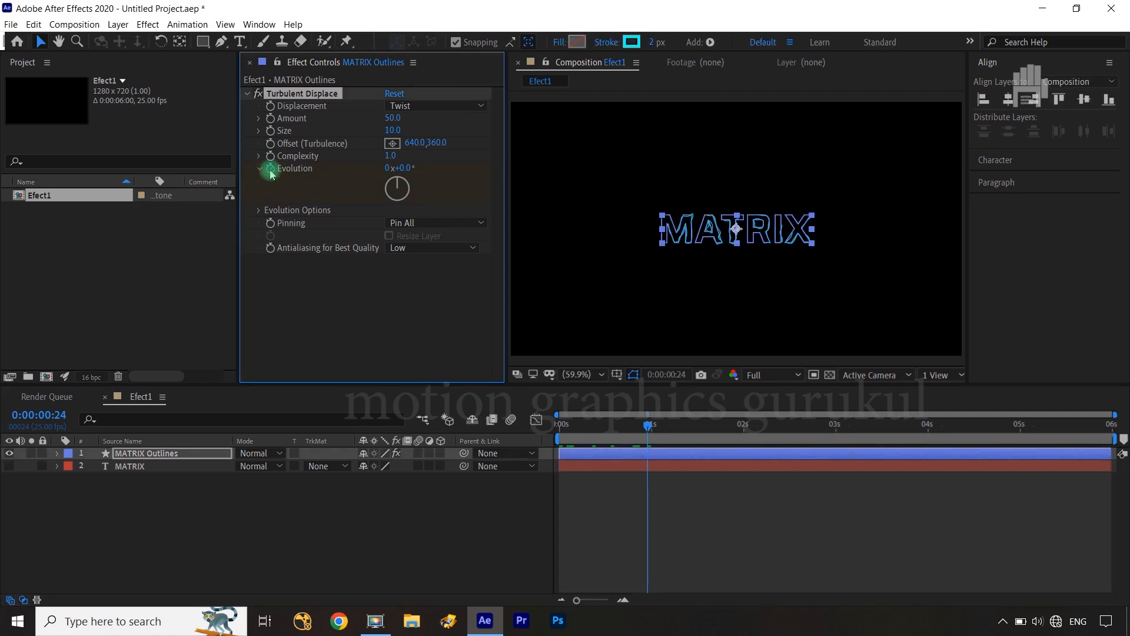
click(270, 168)
- Duplicate the Turbulent Displace effect on the MATRIX Outlines layer and set the copy's Displacement type to Turbulent
key(ctrl+d)
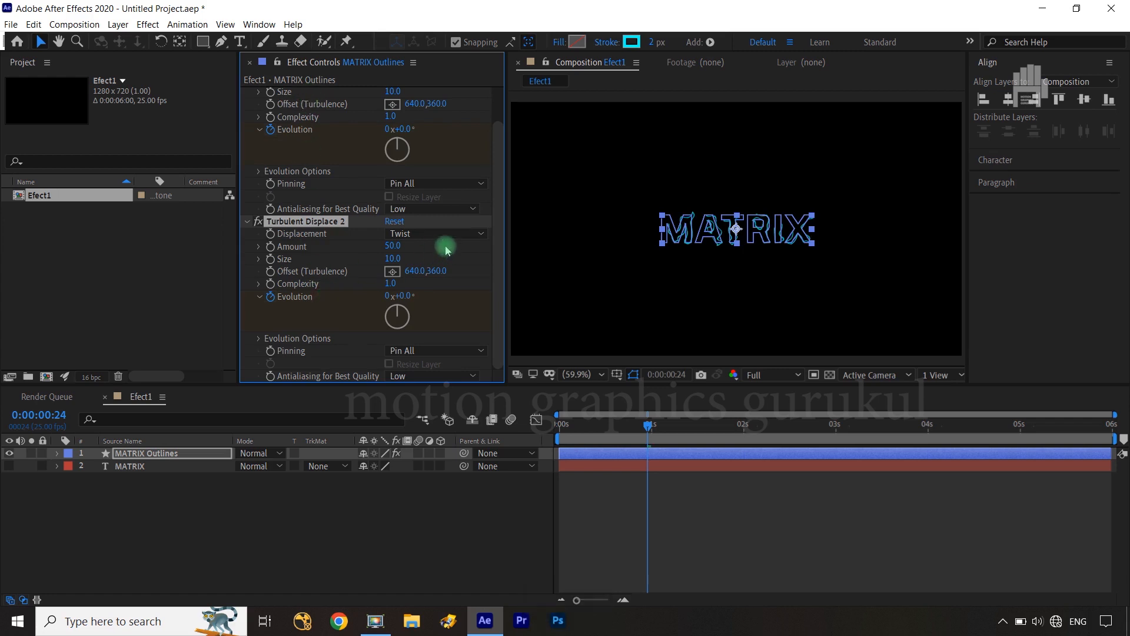
click(407, 234)
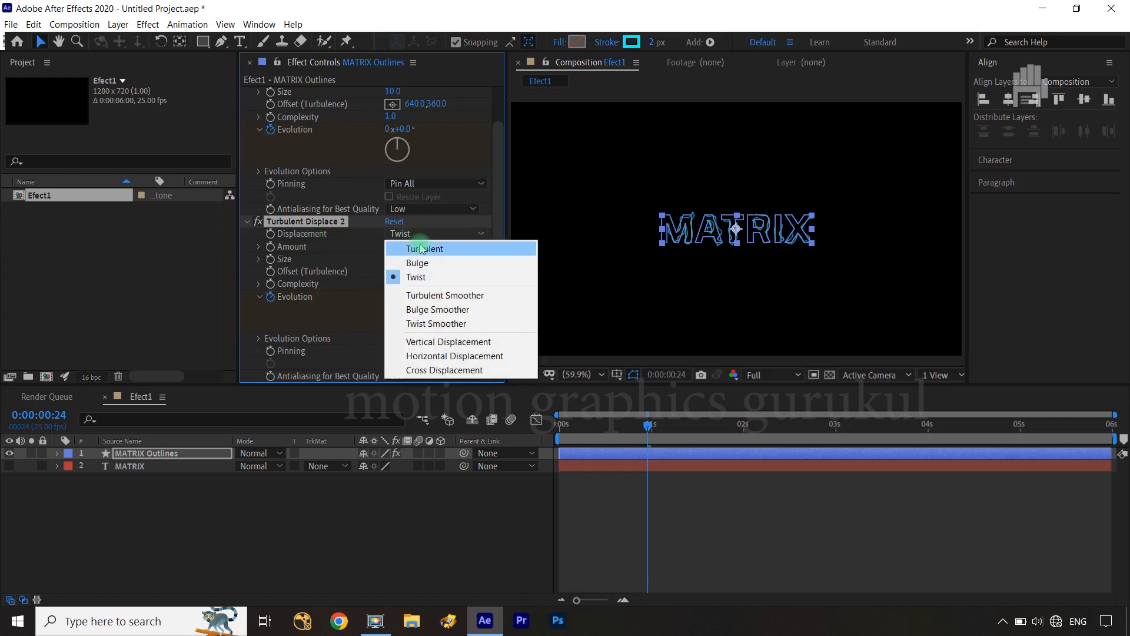
click(424, 250)
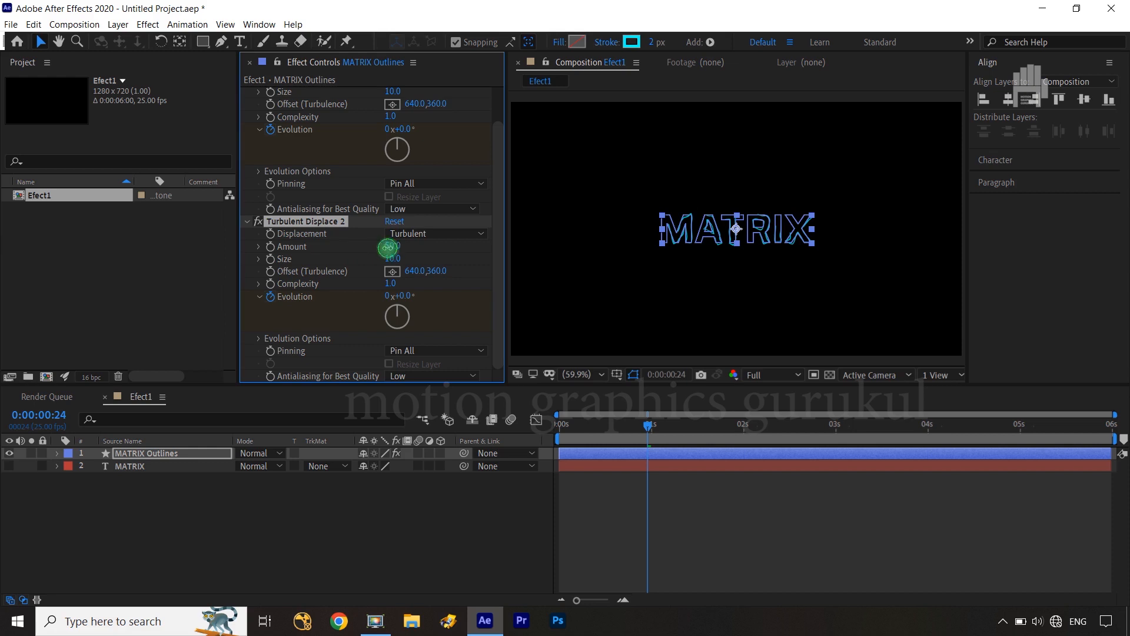
- Set the second Turbulent Displace's Amount to 10 and, after trying a Size of 22, set its Size to 25
text(10)
click(436, 246)
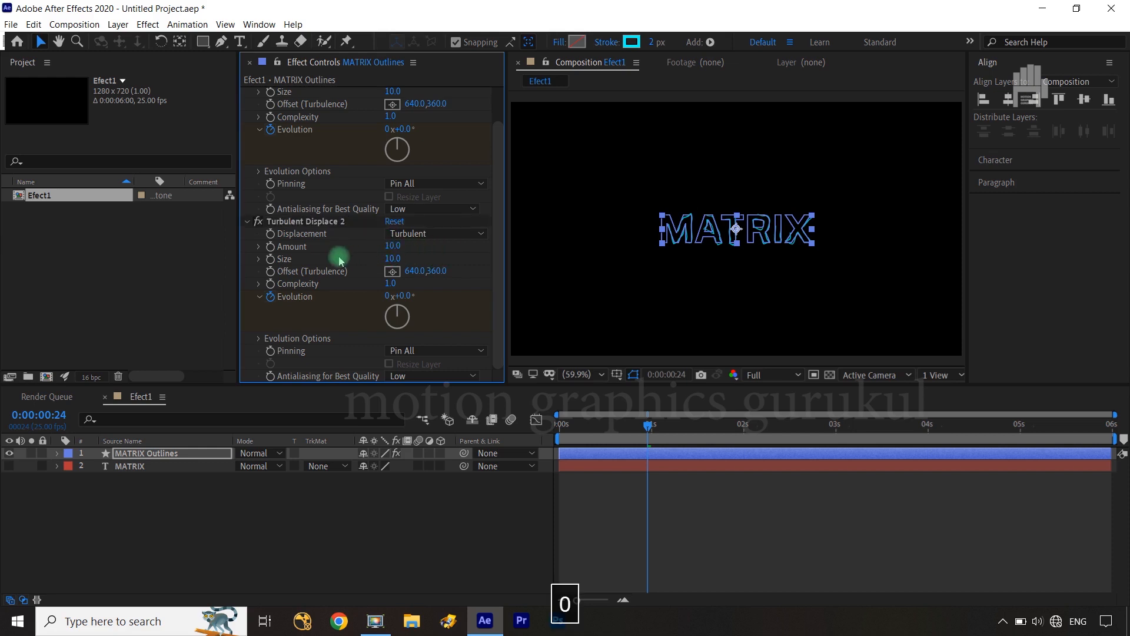
click(393, 258)
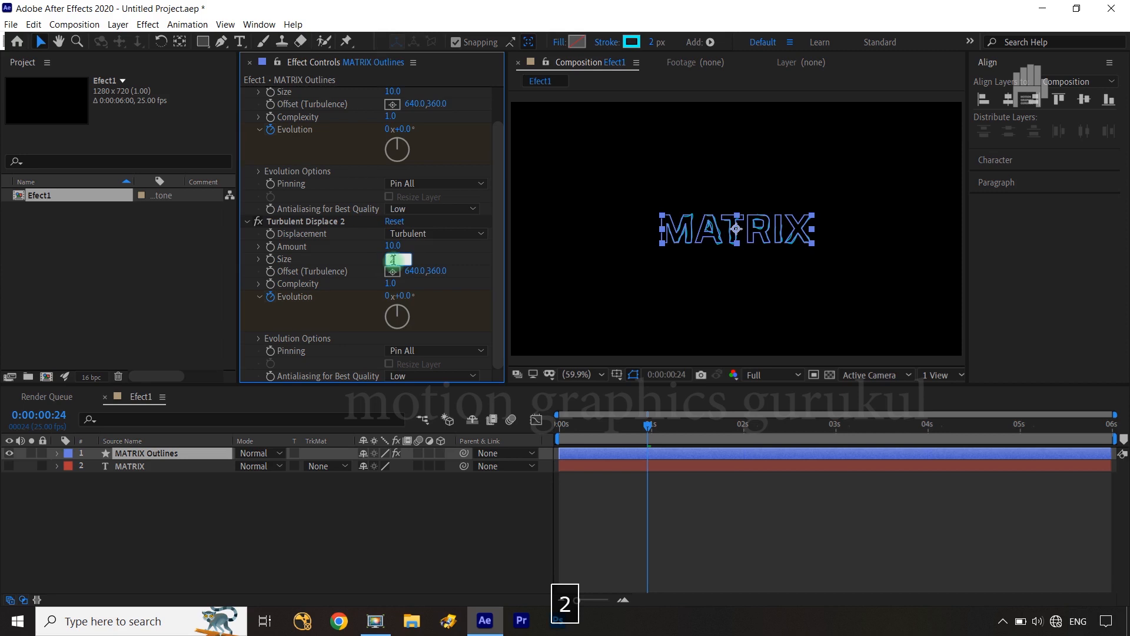
text(22)
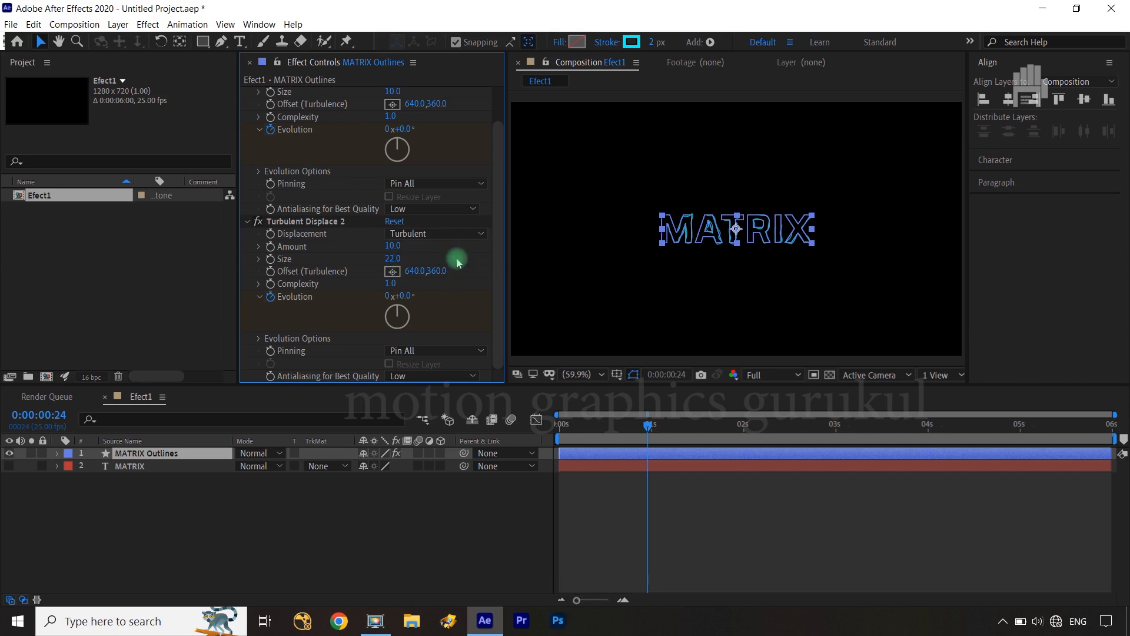
click(480, 520)
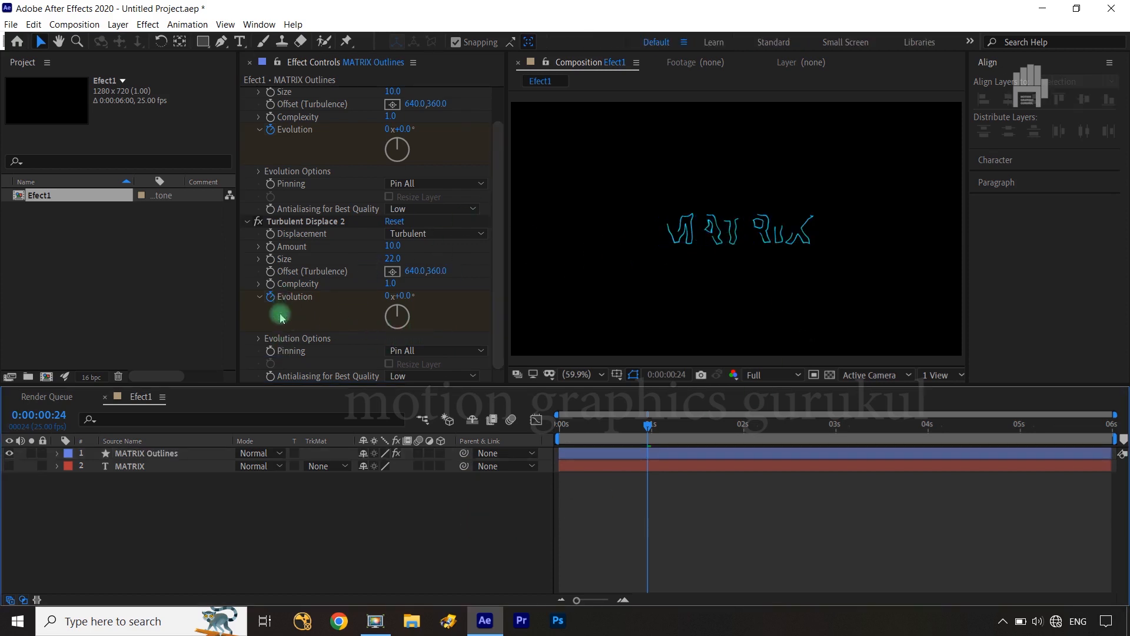
click(393, 259)
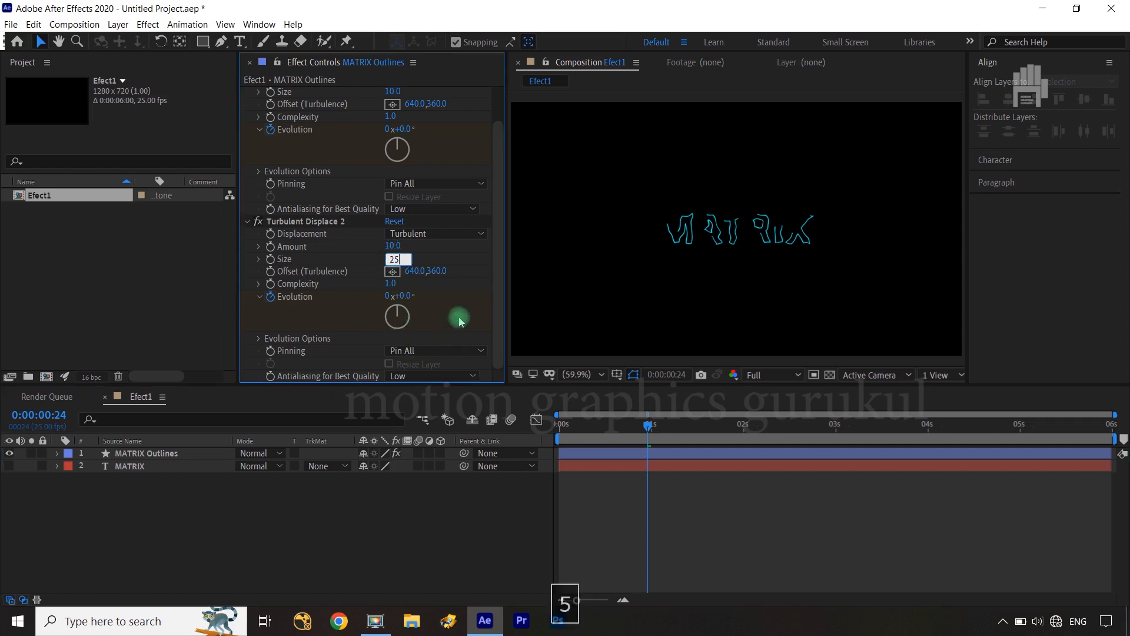
key(Return)
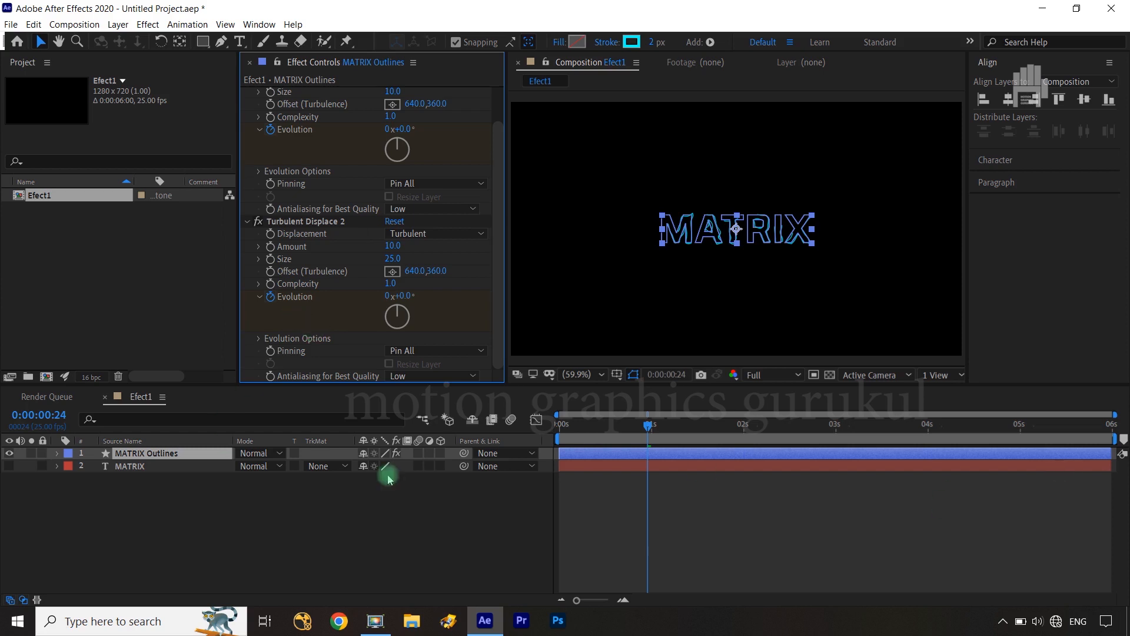
- Reveal the keyframed properties of MATRIX Outlines and move the Evolution keyframes of both Turbulent Displace effects to 0:00:01:15
click(205, 456)
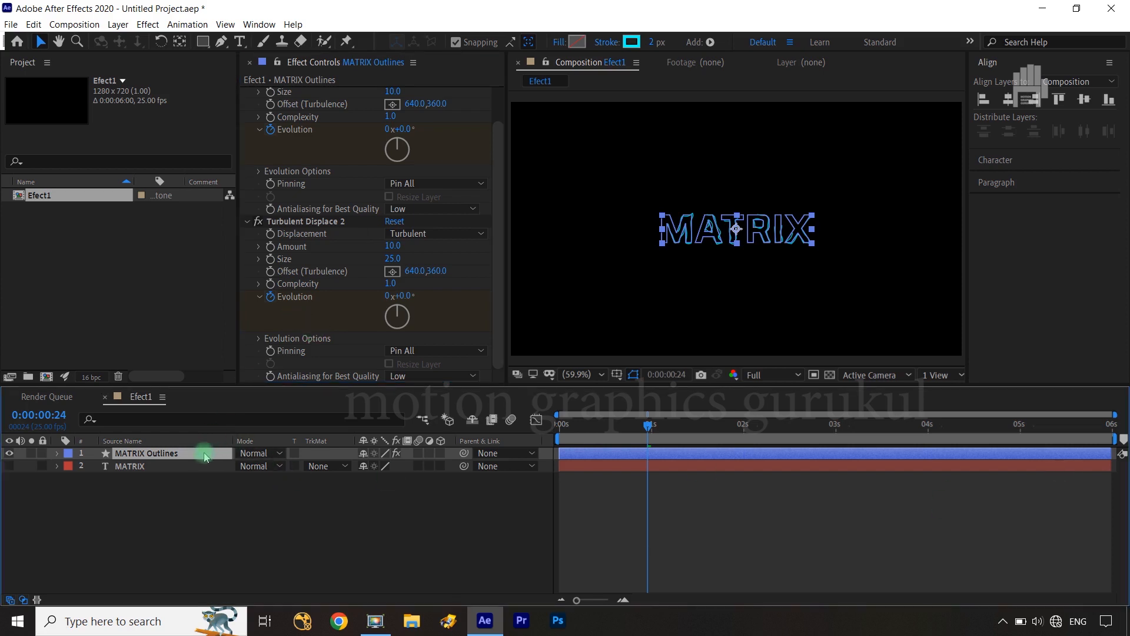
key(u)
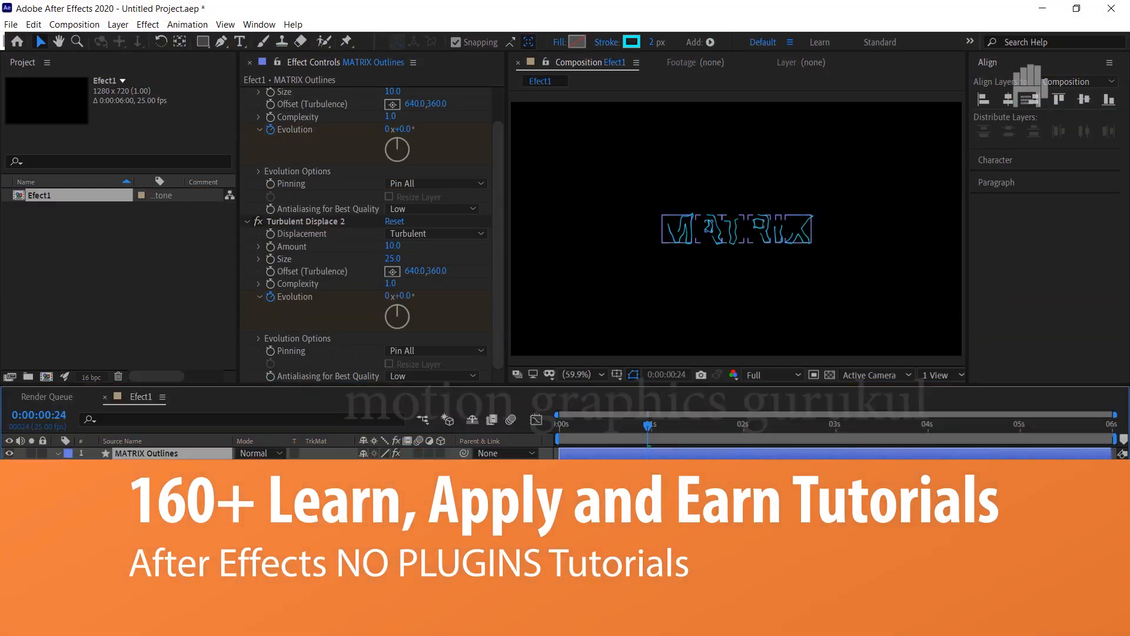
drag(671, 471, 627, 565)
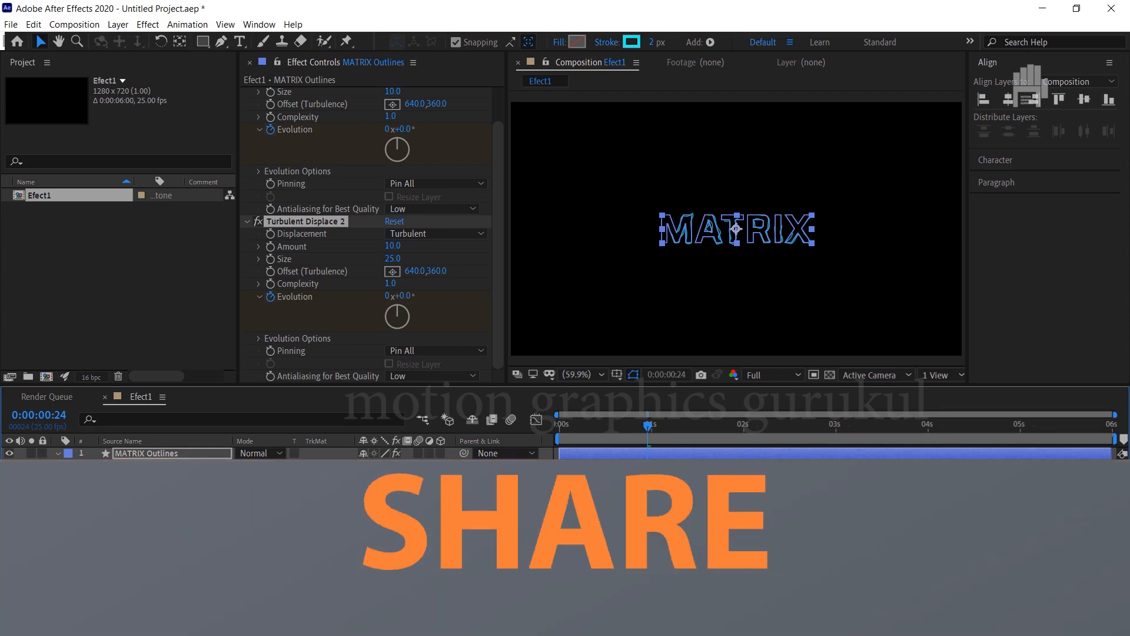
- Add an Evolution keyframe to both Turbulent Displace effects at 0:00:00:00
drag(648, 428, 559, 428)
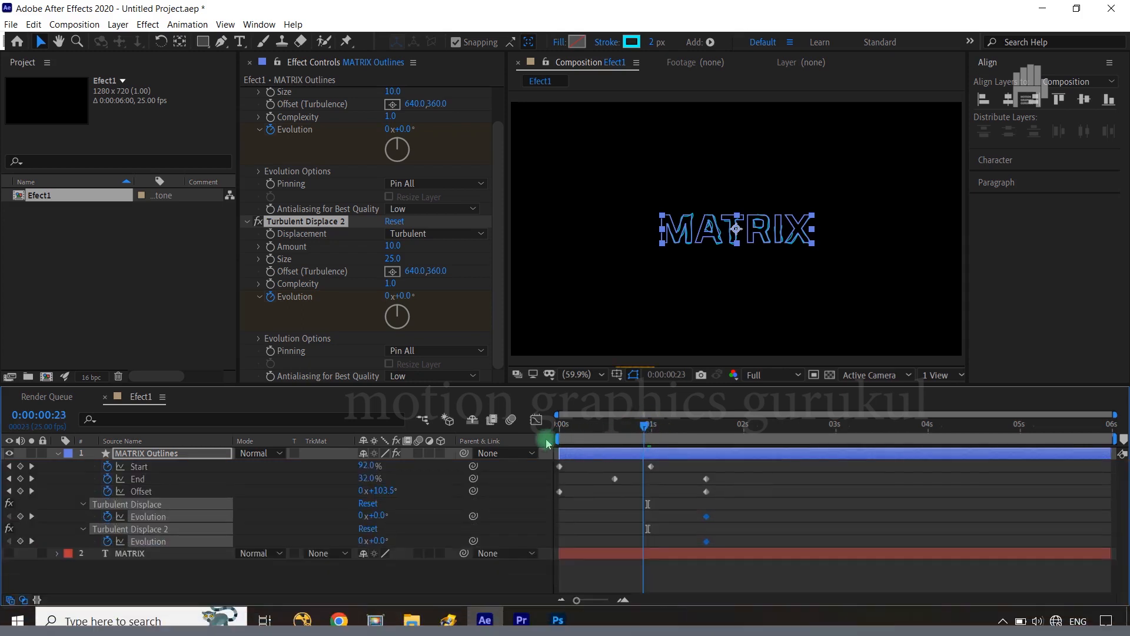
click(236, 574)
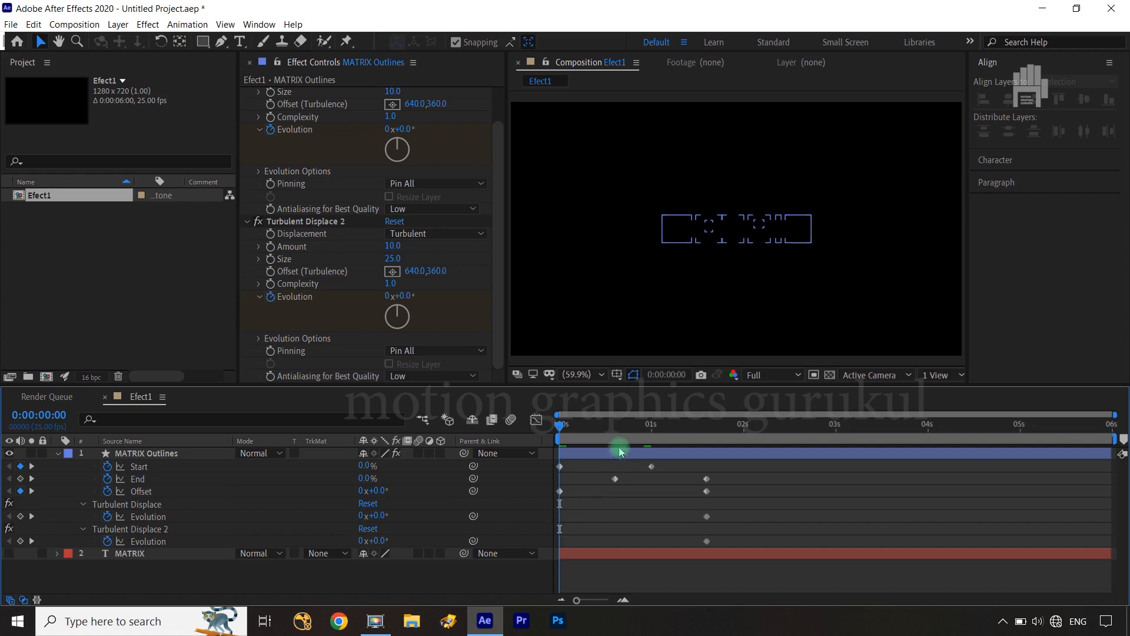
click(20, 516)
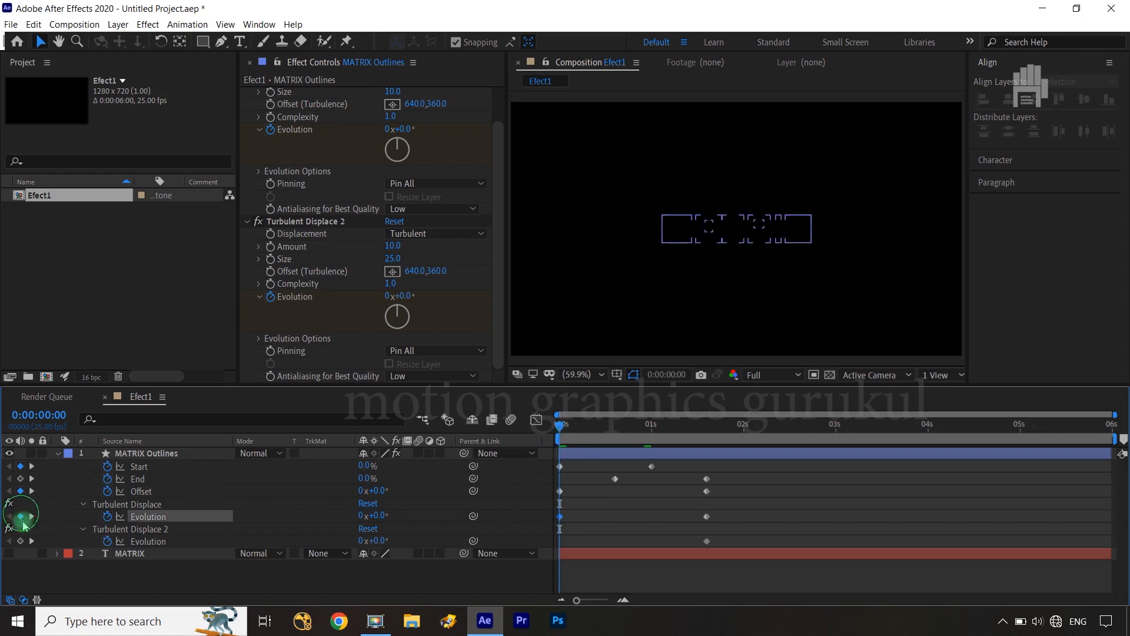
click(20, 540)
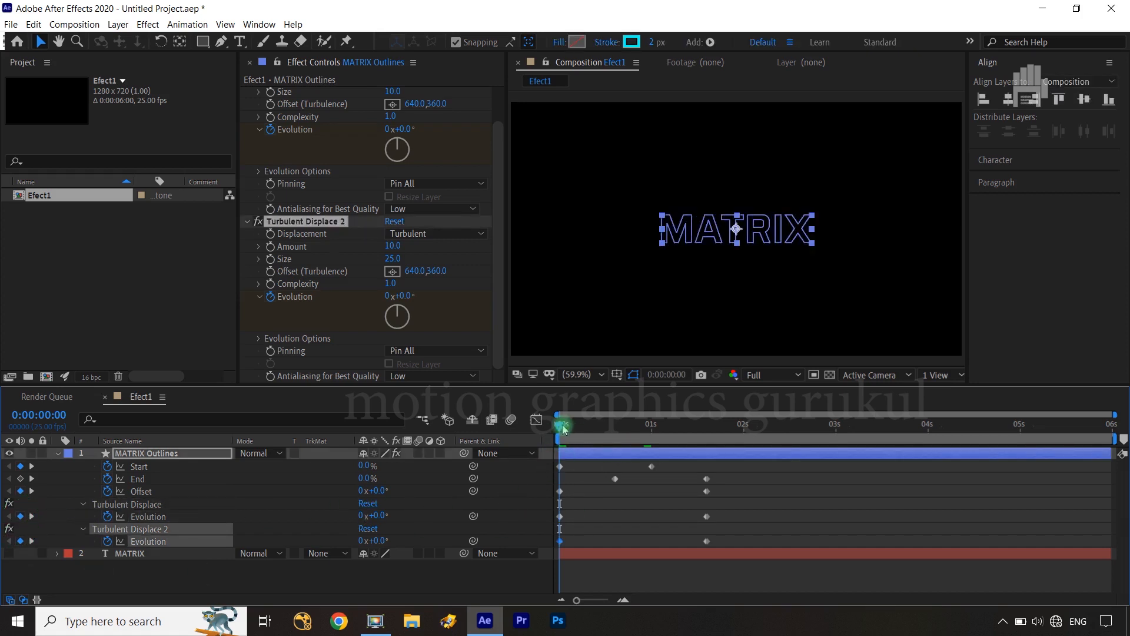
- At 0:00:01:15, set Evolution to 1x+0.0° for the first Turbulent Displace and 0x+180.0° for the second, collapse the layer and scrub to 0:00:01:03
drag(560, 424, 706, 432)
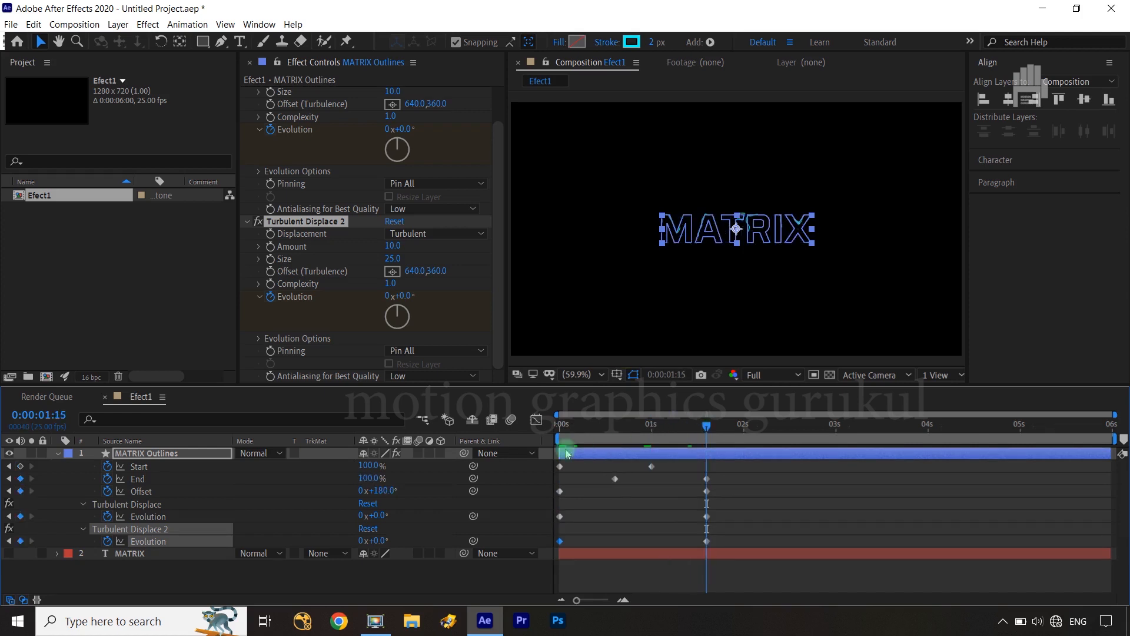
click(313, 512)
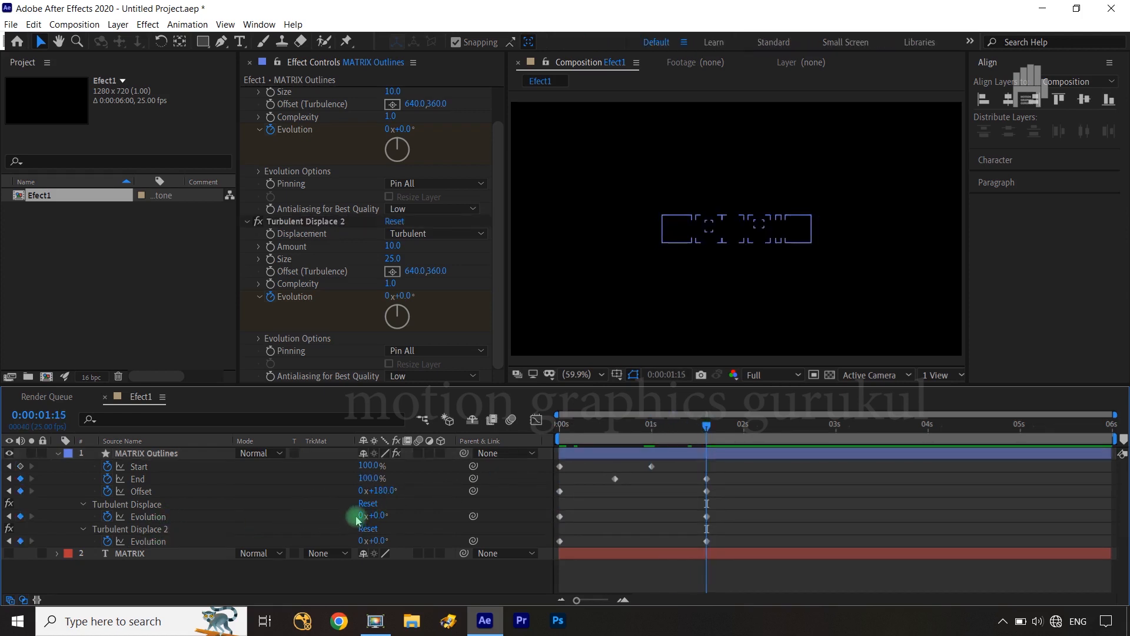
text(1)
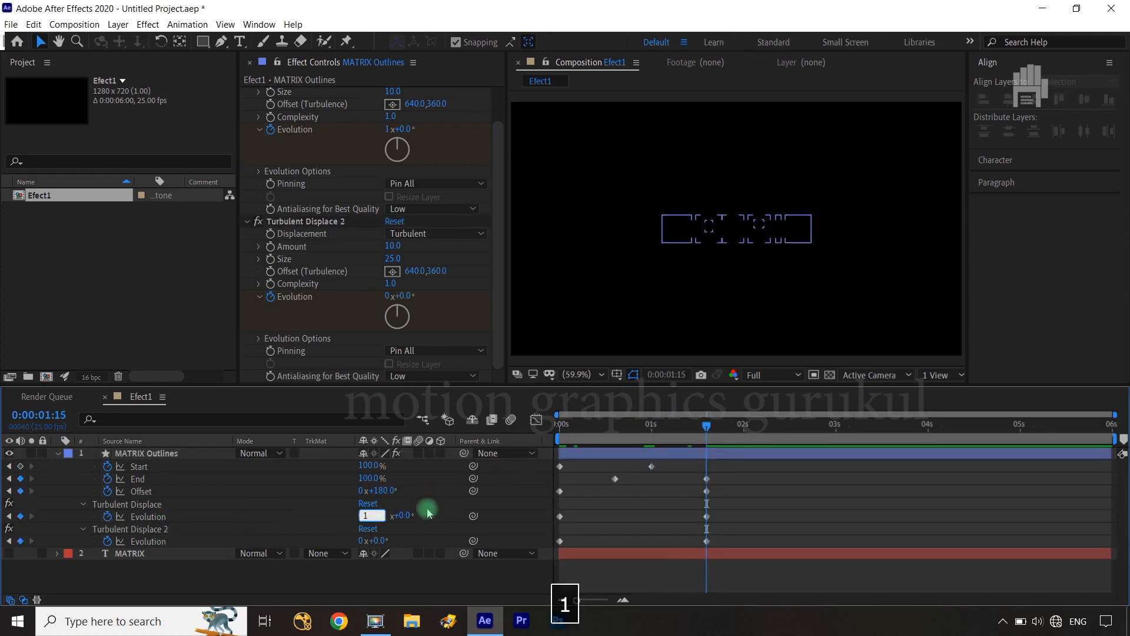
click(428, 513)
text(180)
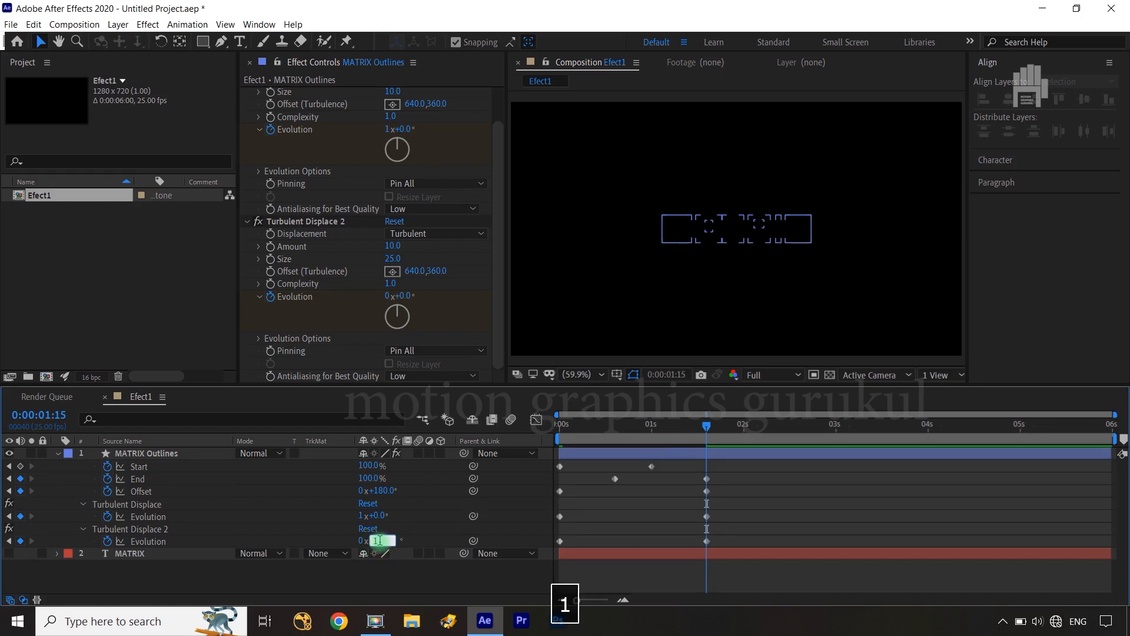
click(432, 536)
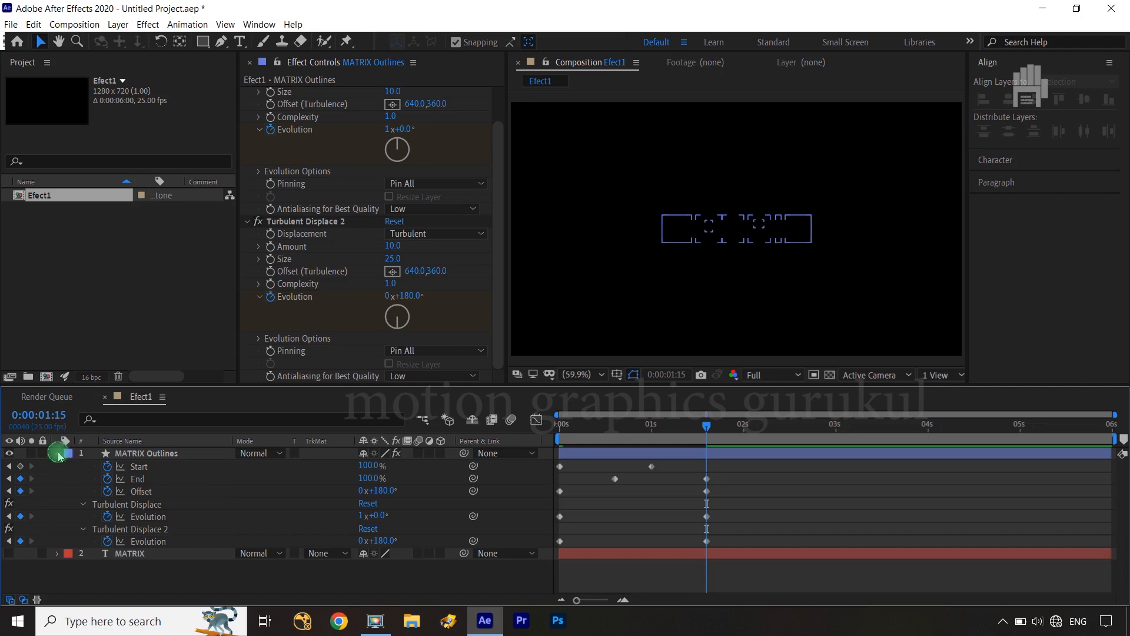
click(57, 453)
drag(704, 428, 662, 427)
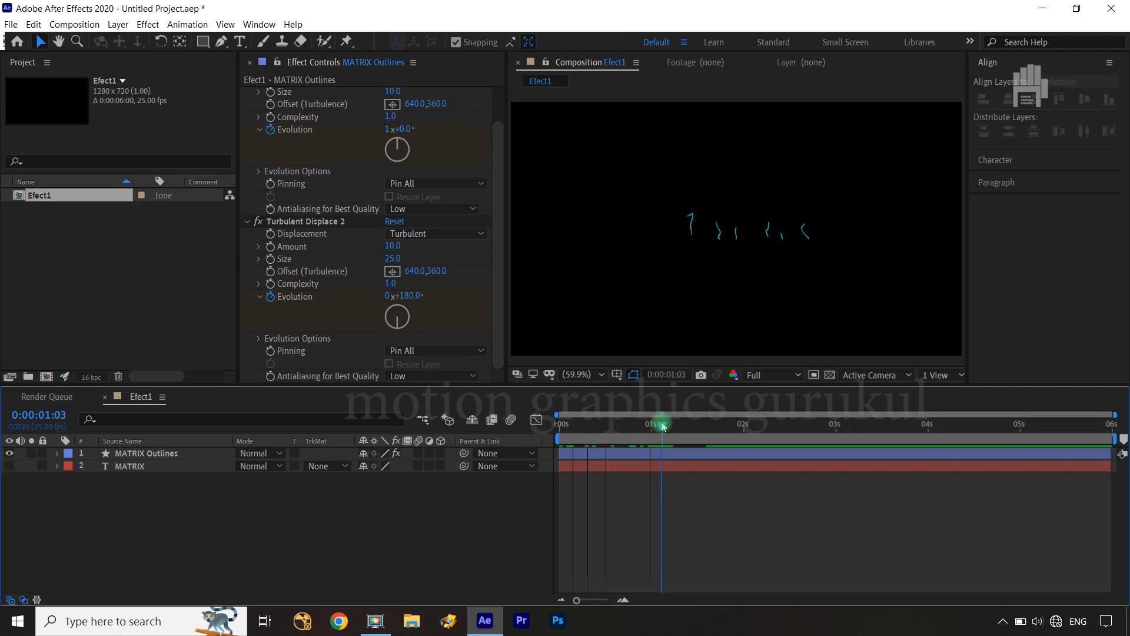
- Pre-compose the MATRIX Outlines layer as "mian stroke effect" with all attributes moved into the new composition
click(154, 453)
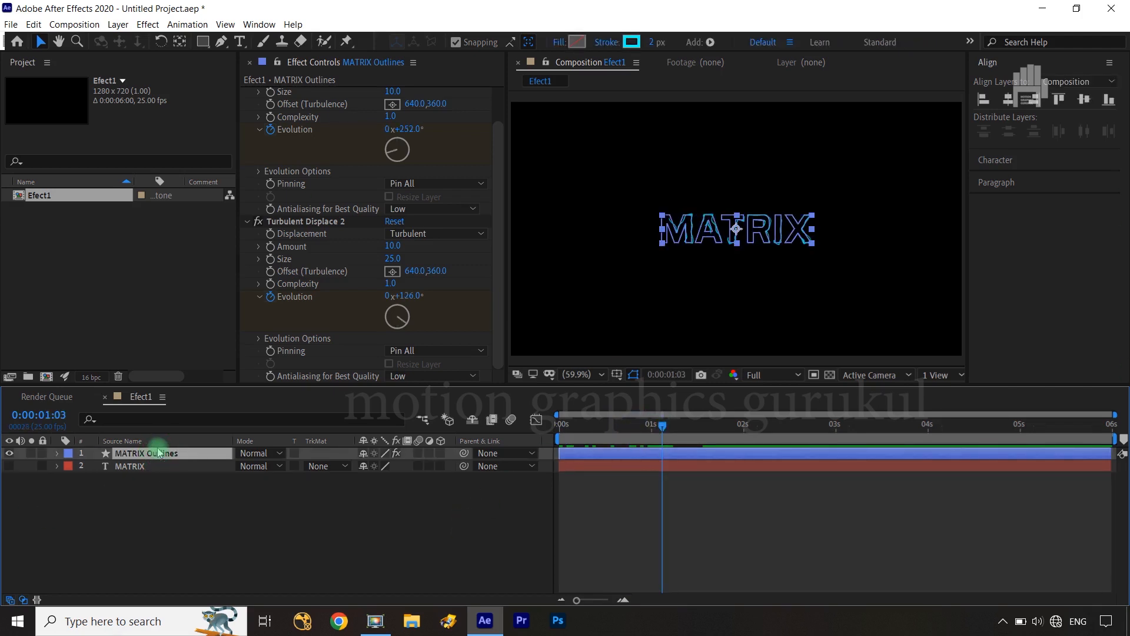
key(ctrl+shift+c)
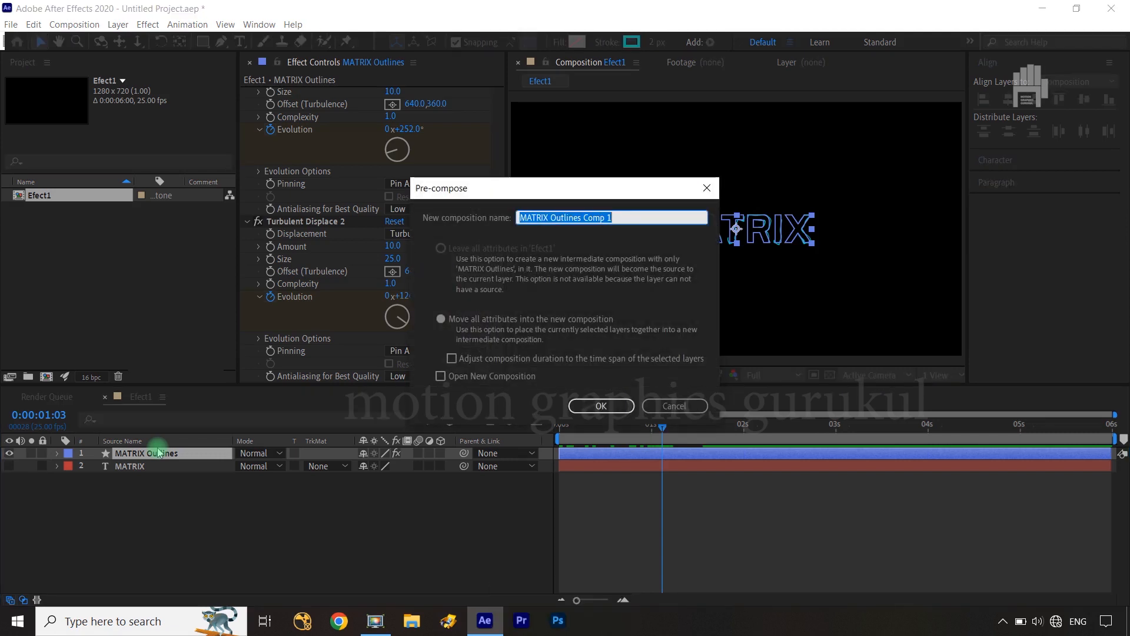
text(mian)
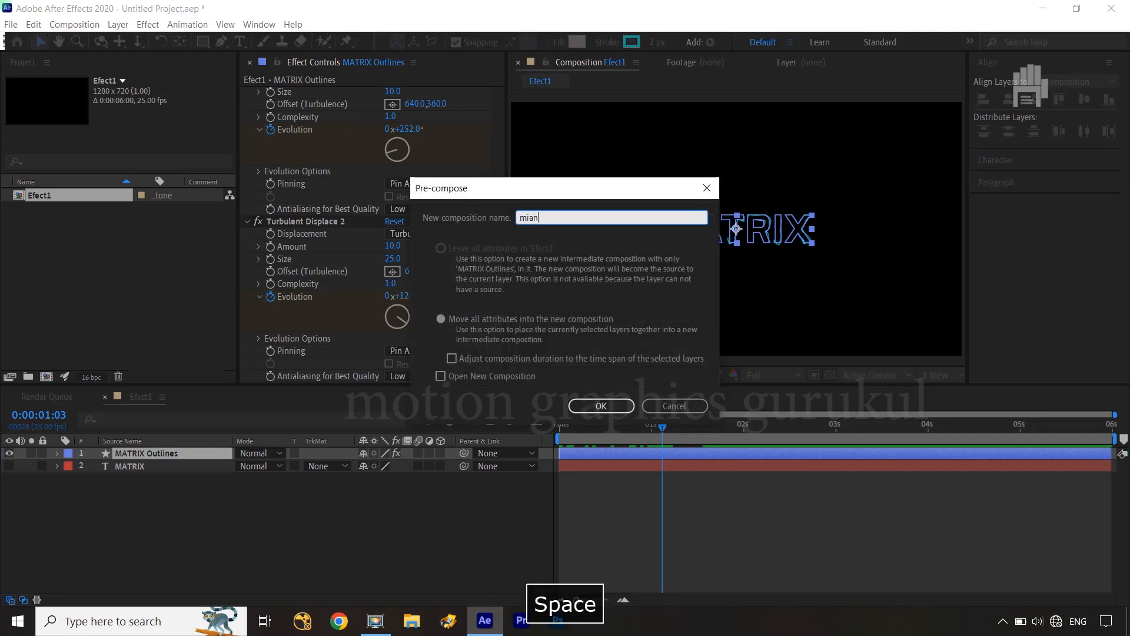
text( stroke  ef)
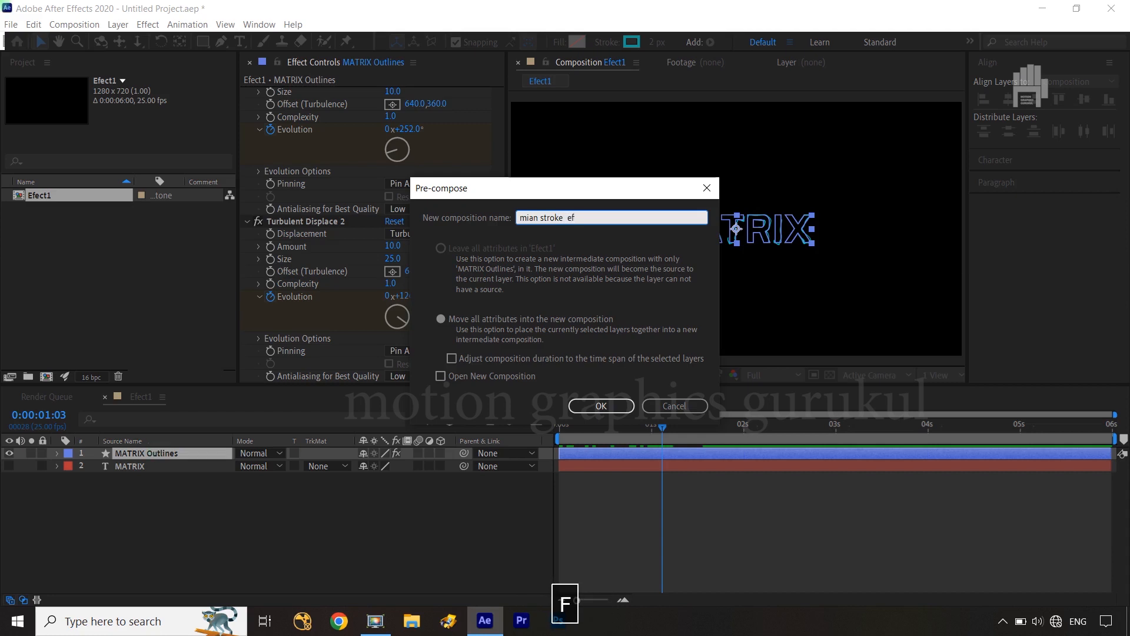
text(fect)
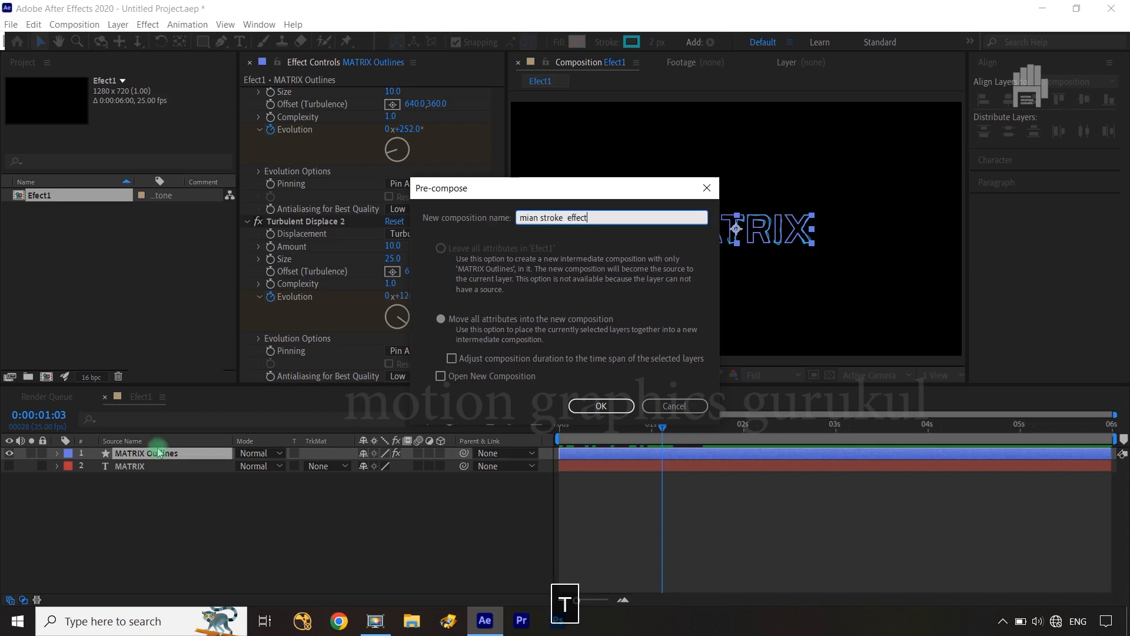
click(599, 406)
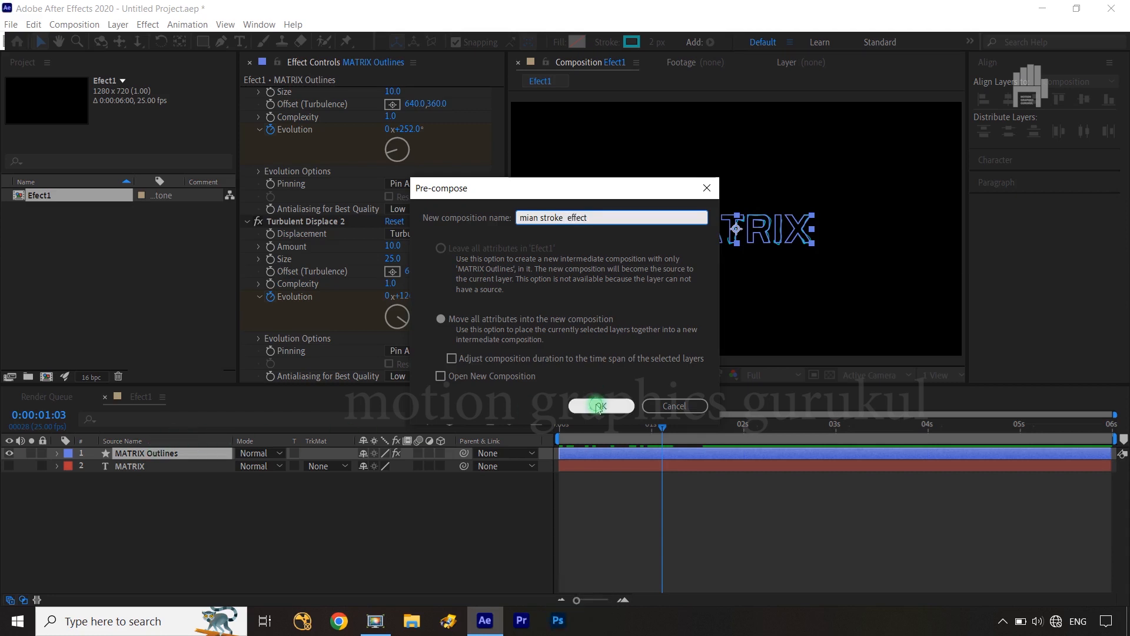
click(301, 567)
- Duplicate the mian stroke effect layer and deselect the copy
click(156, 454)
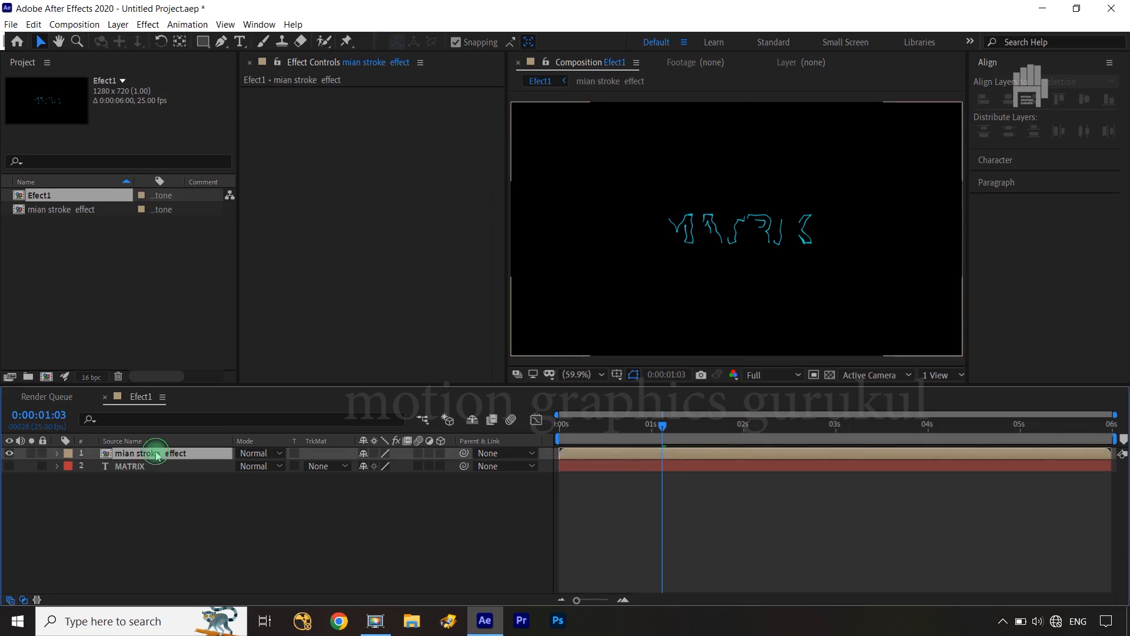
key(ctrl+d)
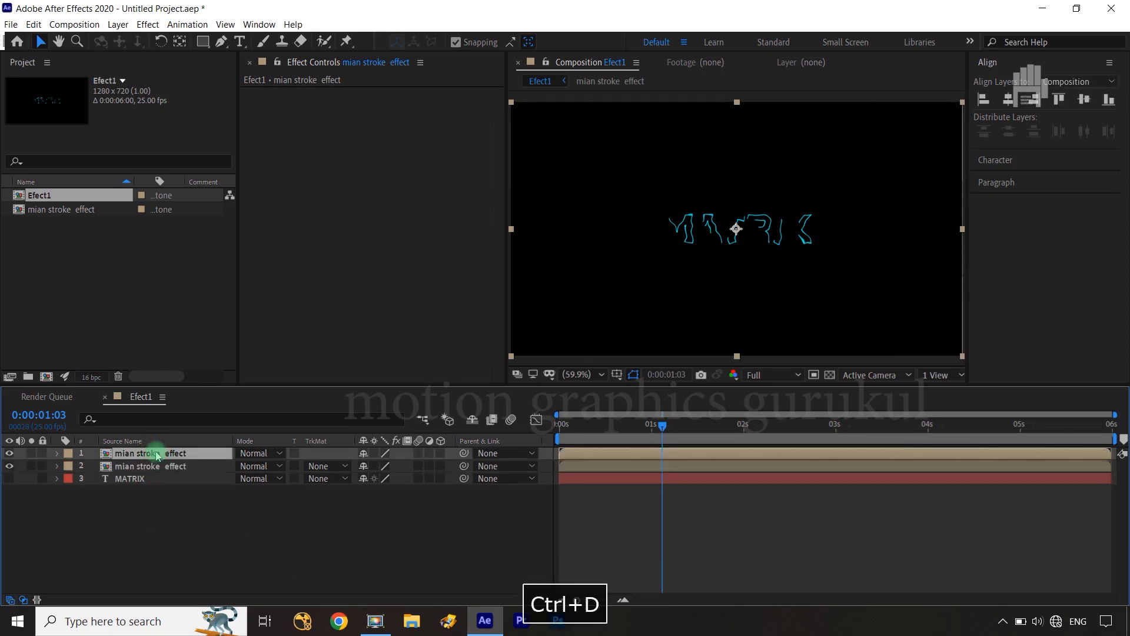
click(174, 537)
- Apply a Fill effect with colour 0096FF to the top mian stroke effect layer
click(166, 453)
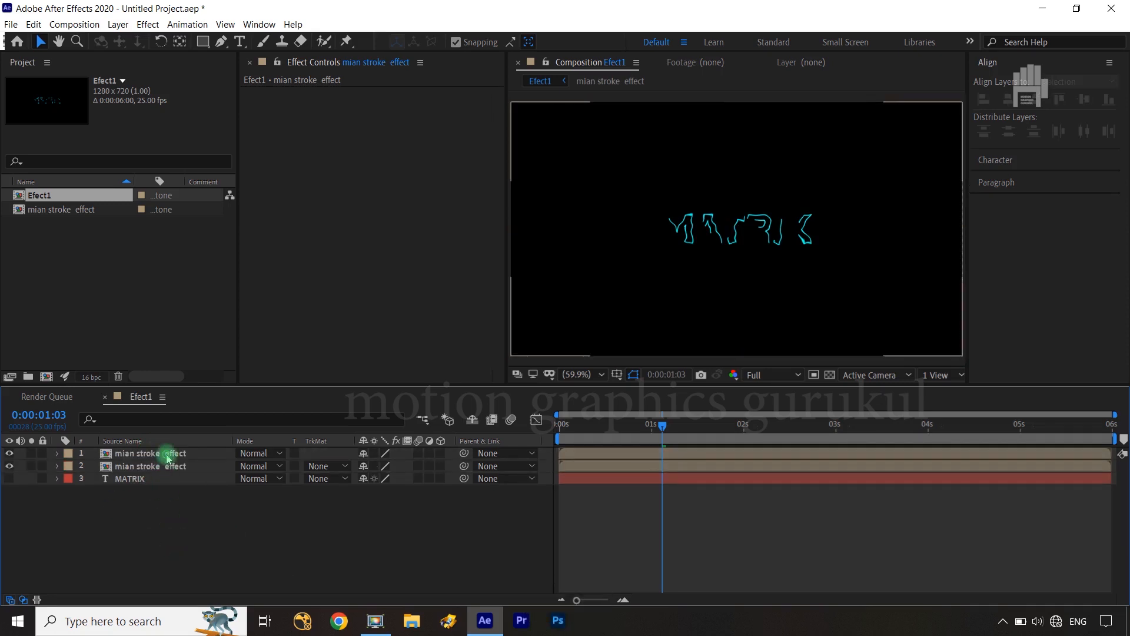
click(156, 25)
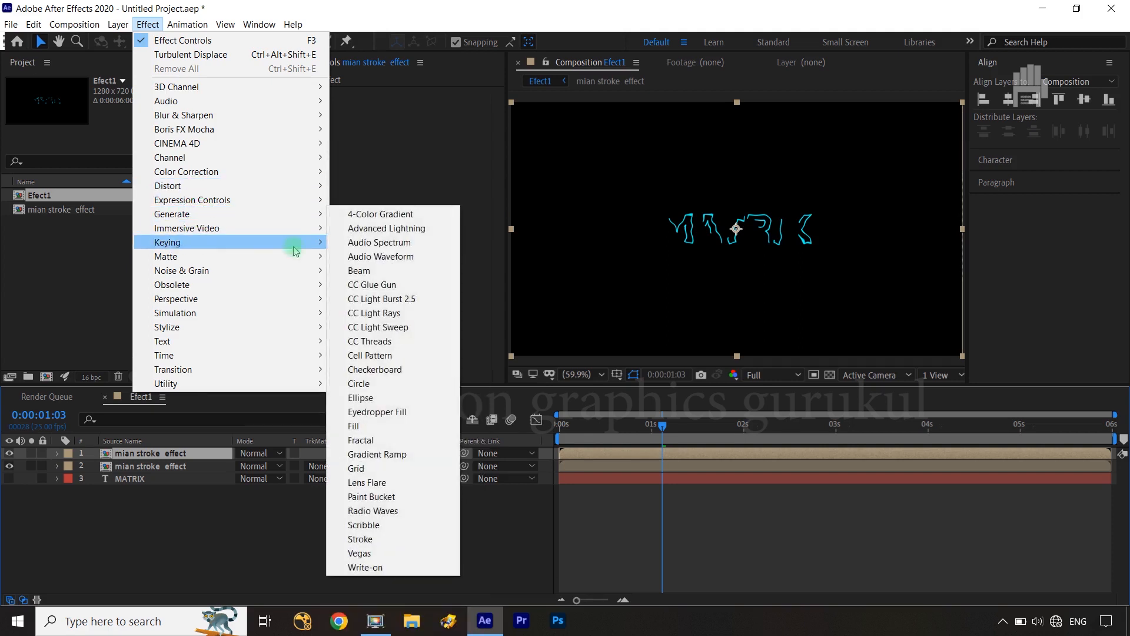
click(354, 426)
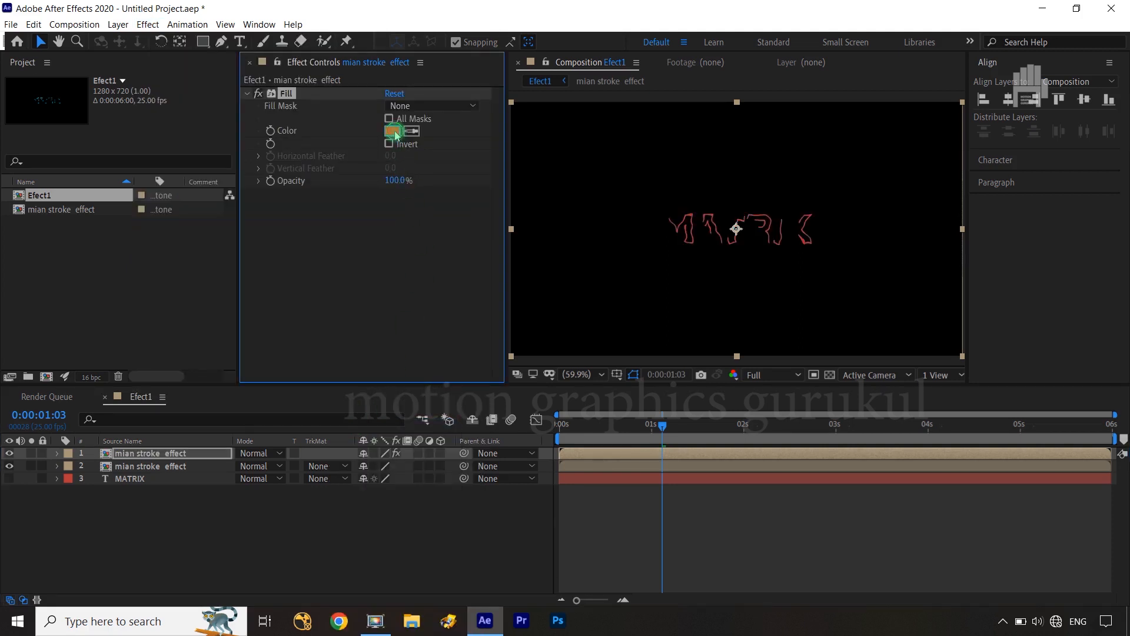
click(393, 131)
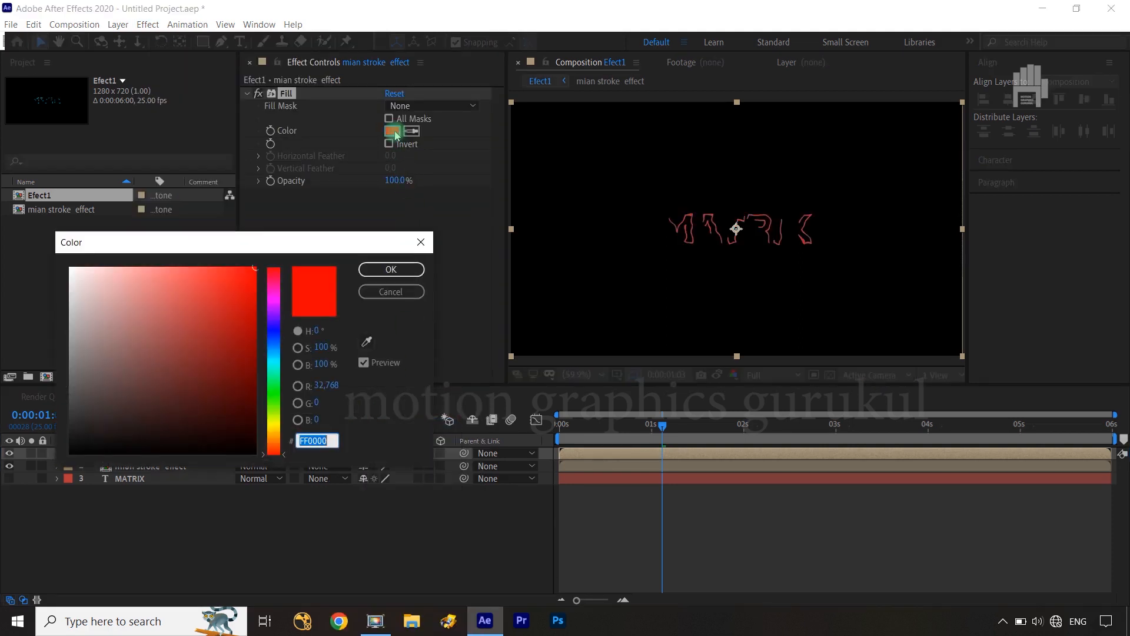
click(272, 351)
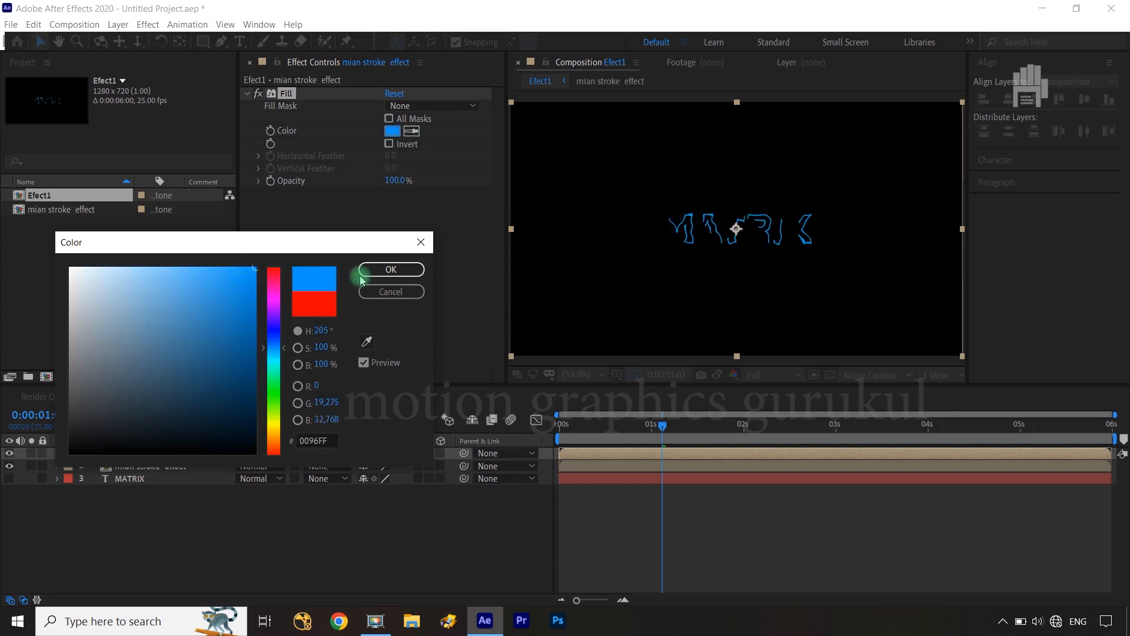
click(393, 270)
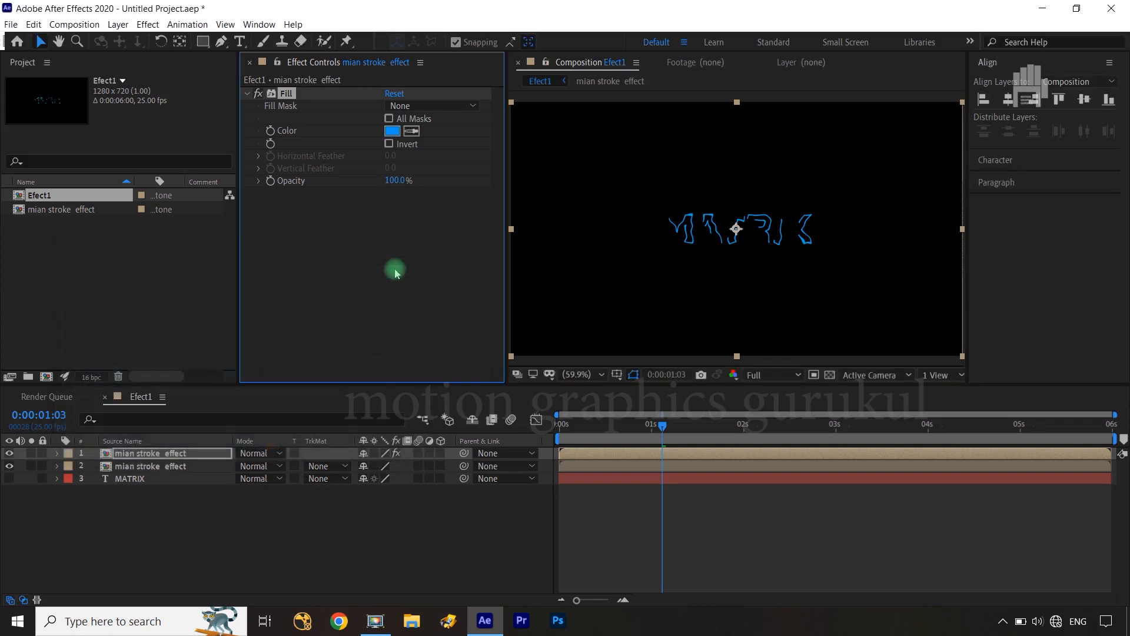
- Apply CC Radial Fast Blur with an Amount of 25 to the same layer and compare the glow with the effects off and on
click(147, 24)
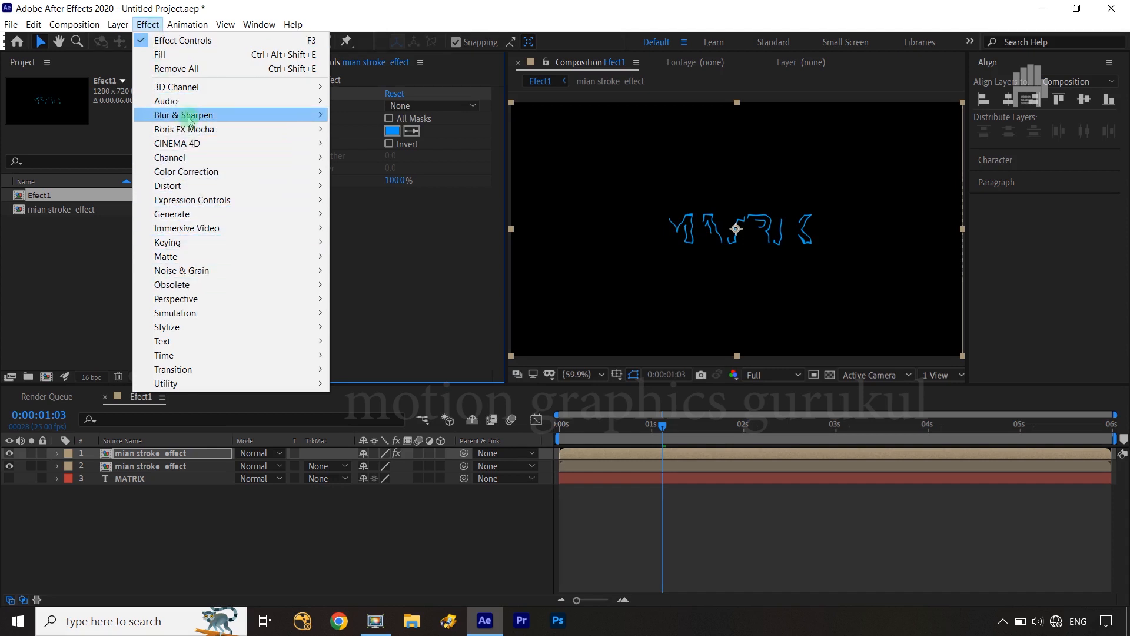
mouse_move(183, 116)
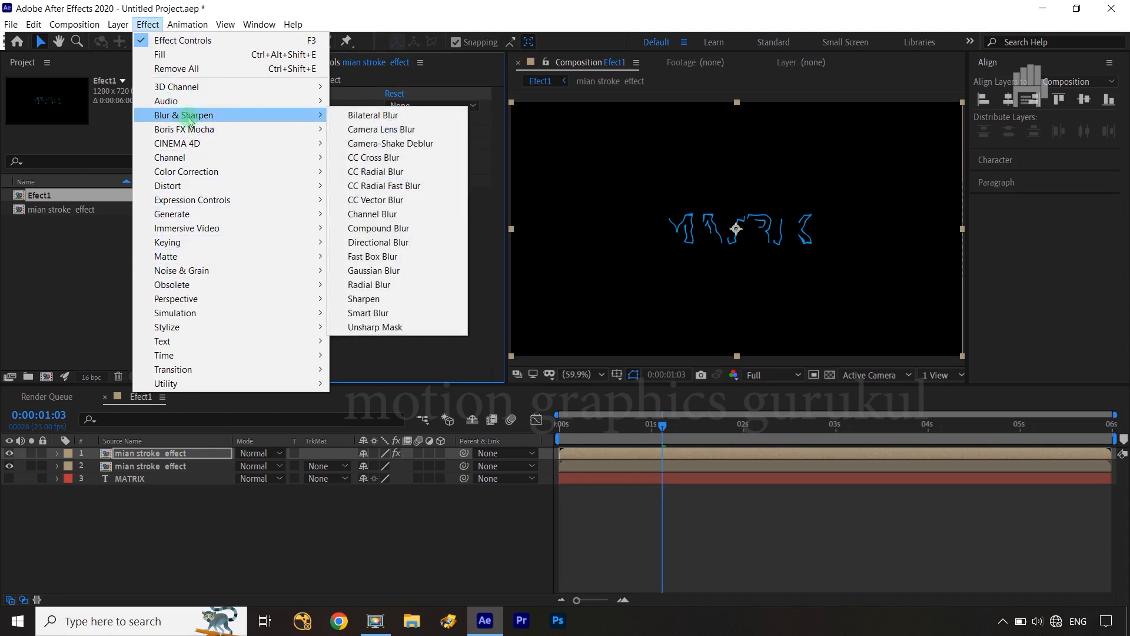
click(384, 186)
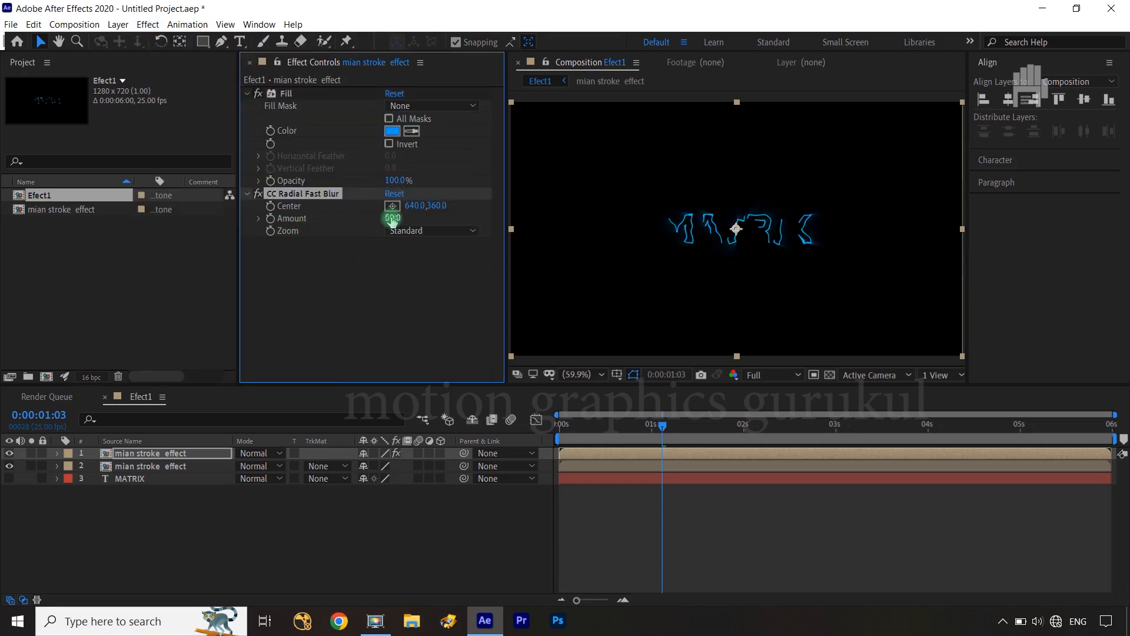
text(25)
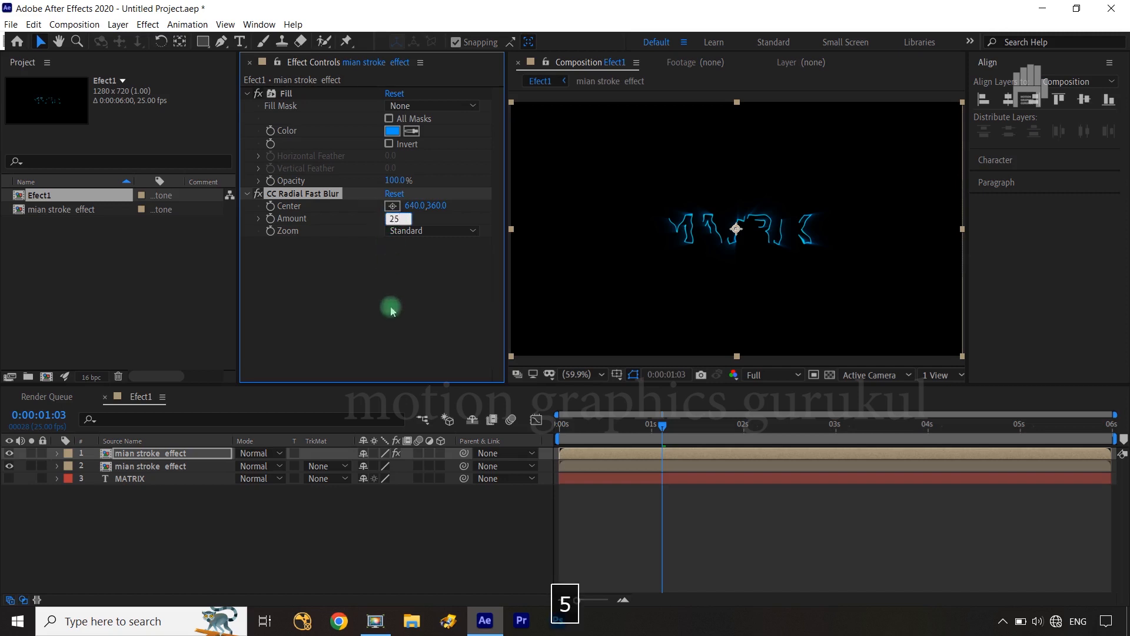
key(Return)
scroll(762, 258, up, 3)
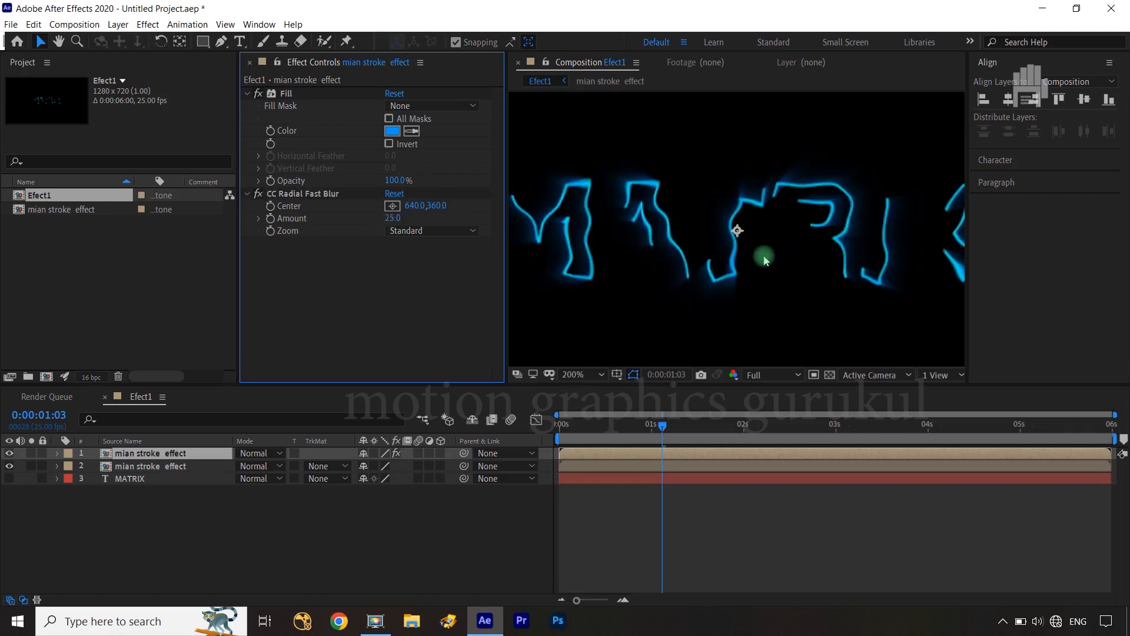
click(259, 194)
click(259, 194)
click(882, 250)
click(780, 242)
key(shift+slash)
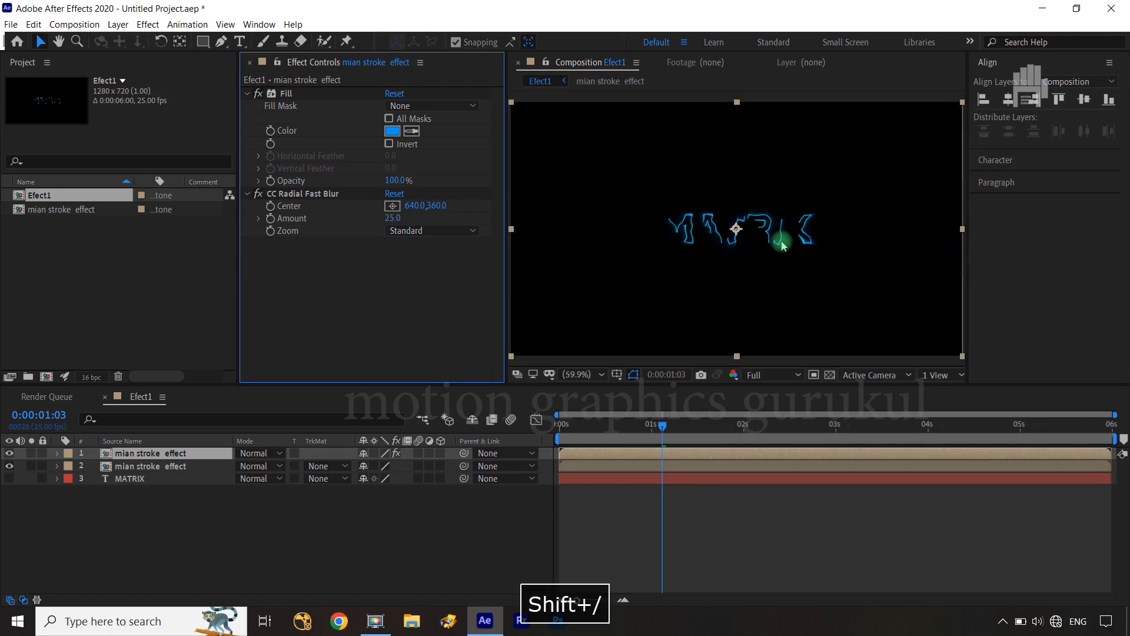
click(273, 524)
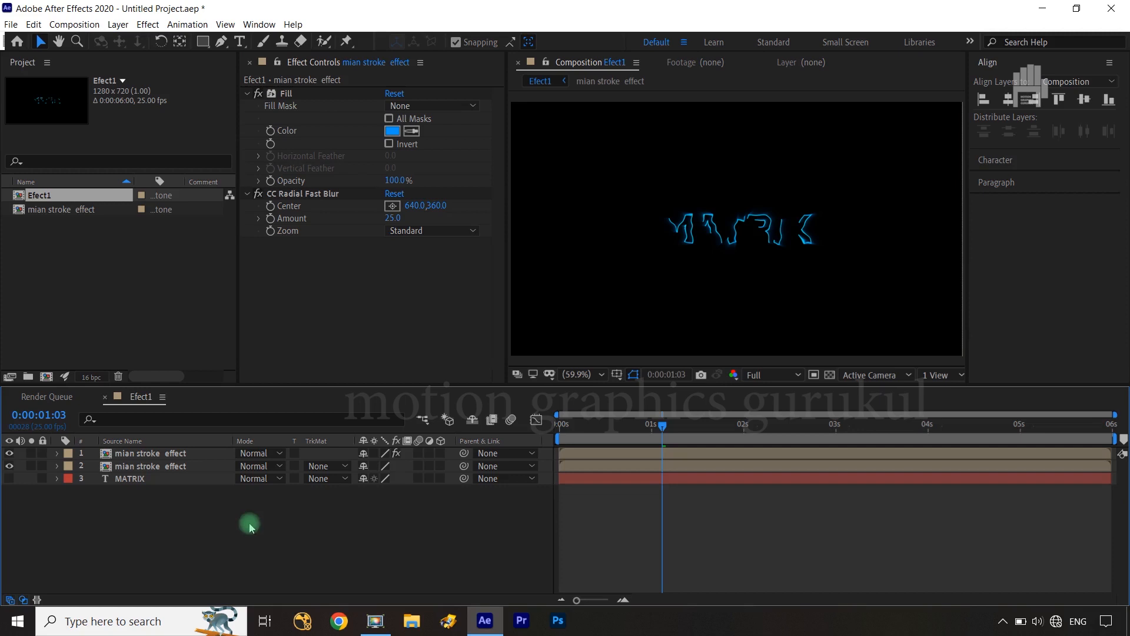
- Create a shape layer from the MATRIX text and keep it at the top of the layer stack
click(125, 480)
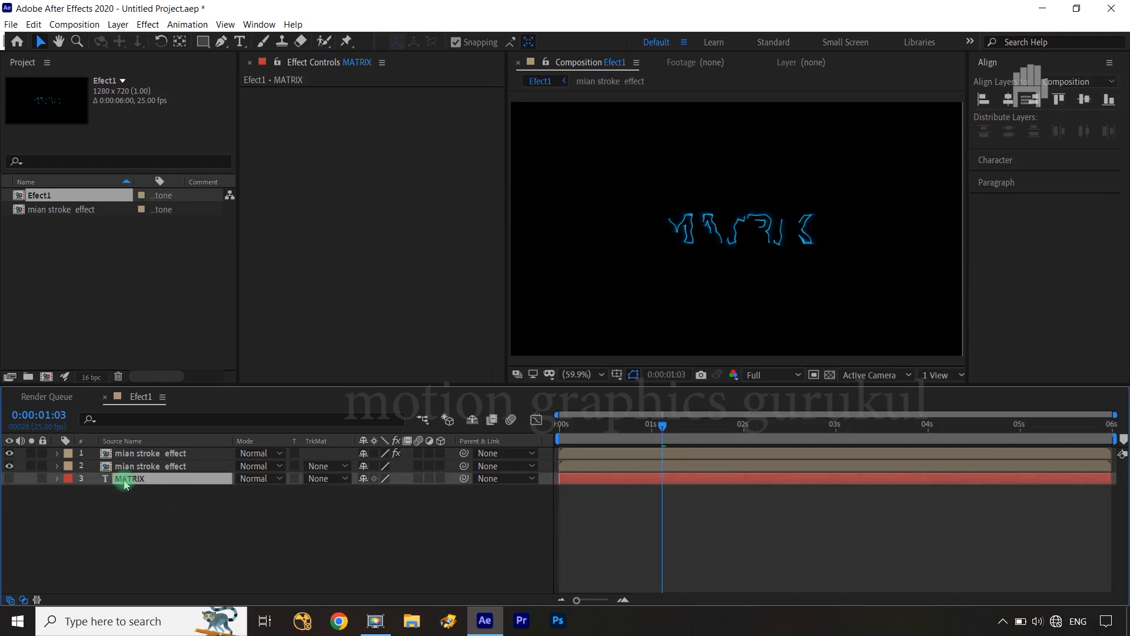
right_click(125, 480)
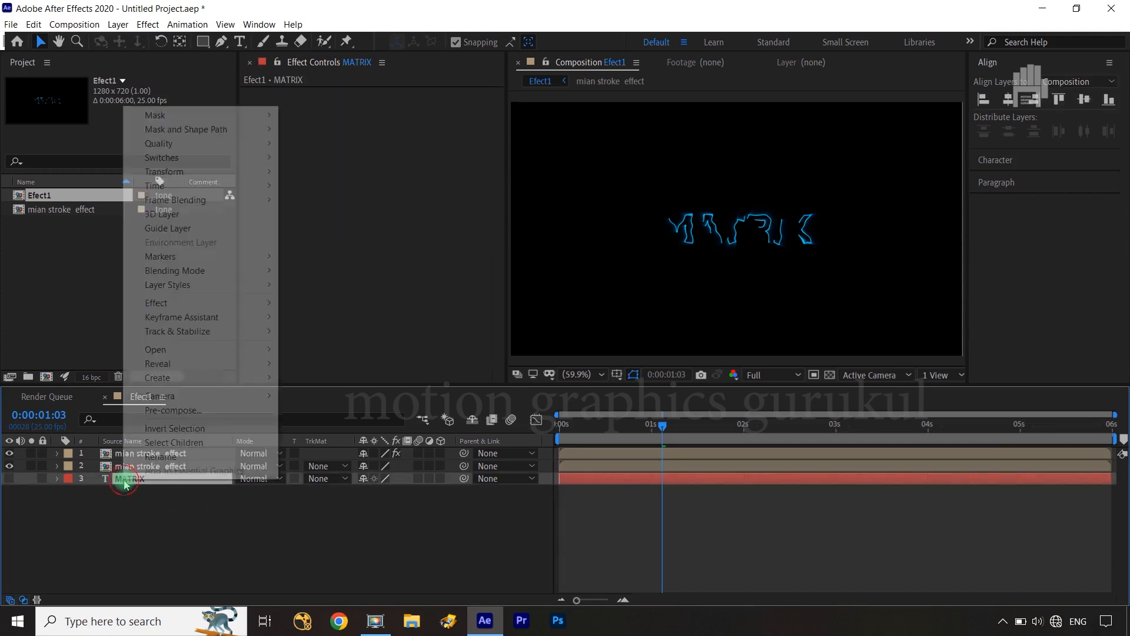
mouse_move(175, 380)
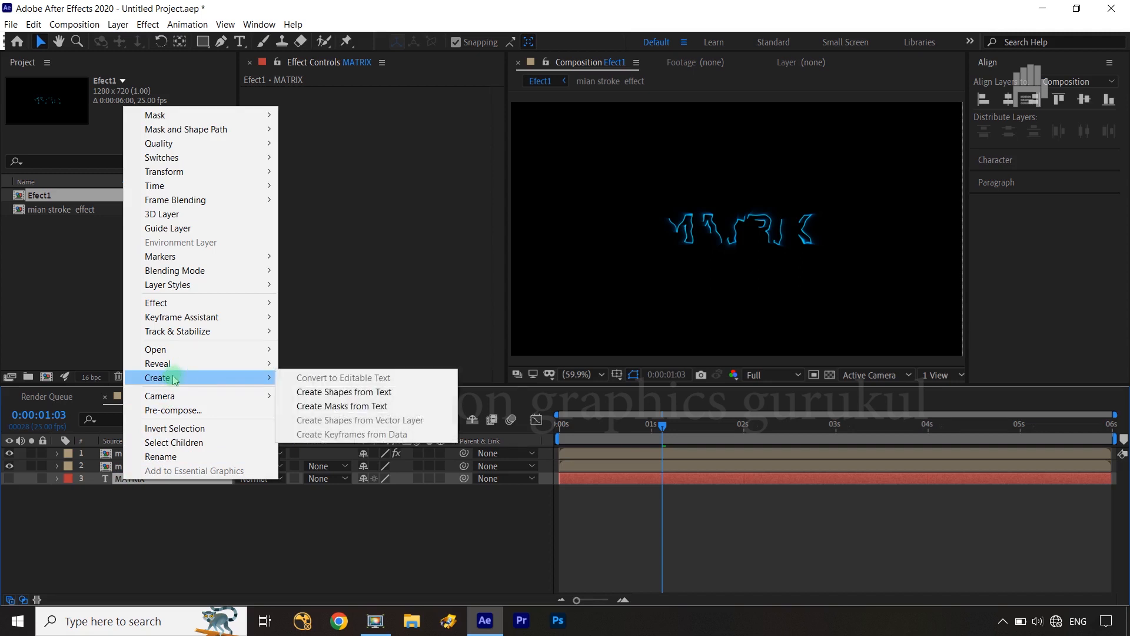
click(335, 392)
drag(151, 478, 156, 455)
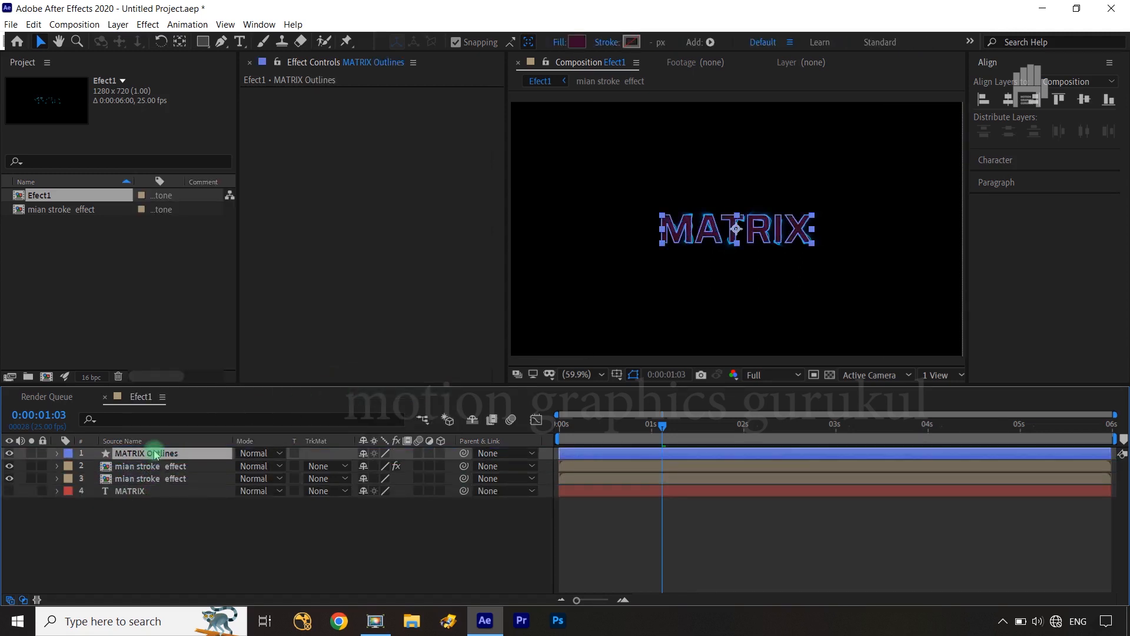
- Add Trim Paths to the contents of the new MATRIX Outlines shape layer
click(57, 453)
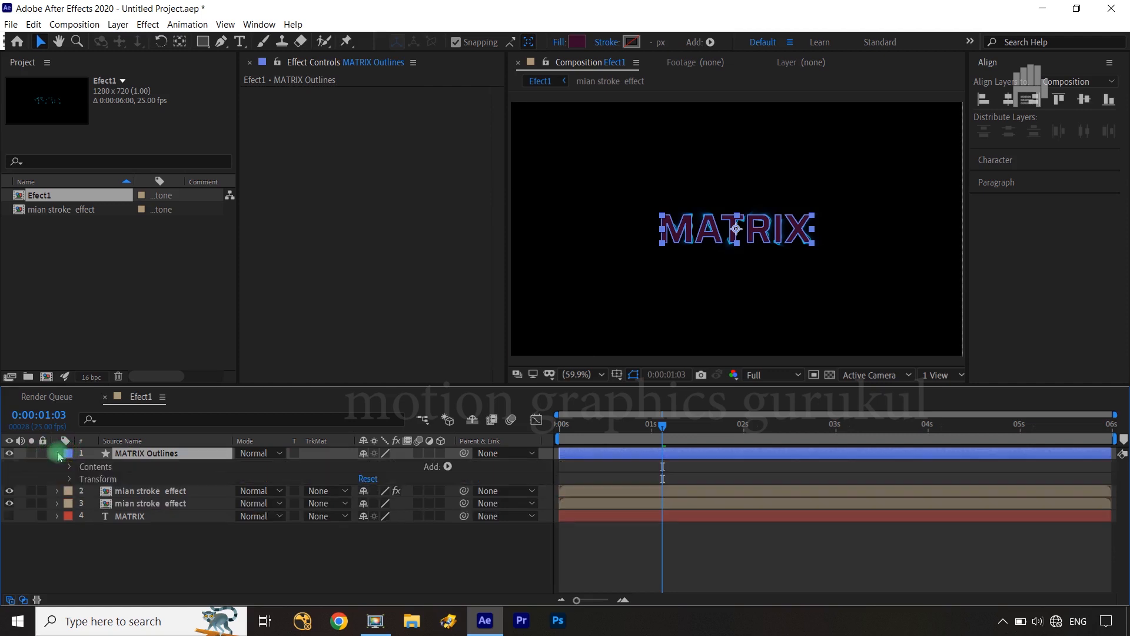
click(449, 467)
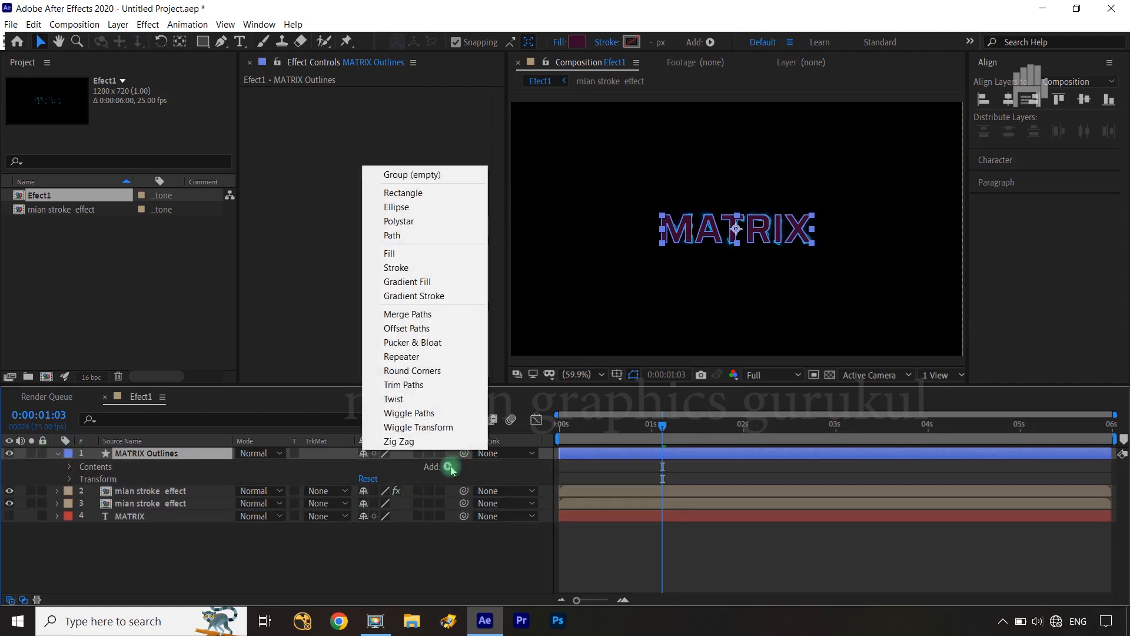
click(436, 384)
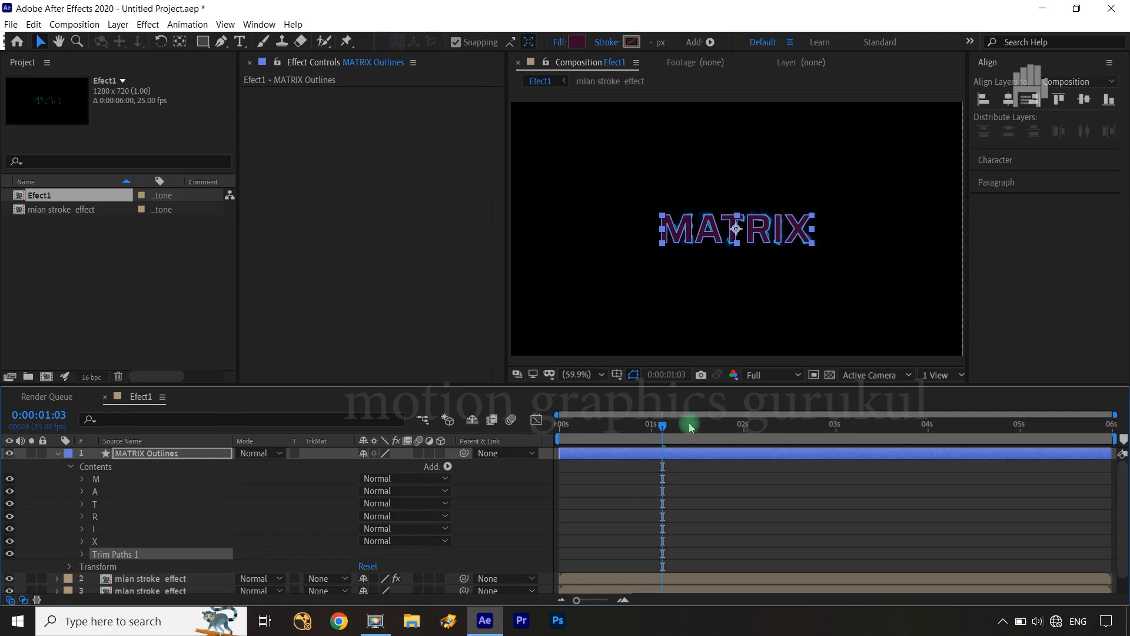
- At 0:00:00:00, set the Trim Paths End to 0% with a keyframe, and show only the layer's keyframed properties
drag(662, 425, 541, 425)
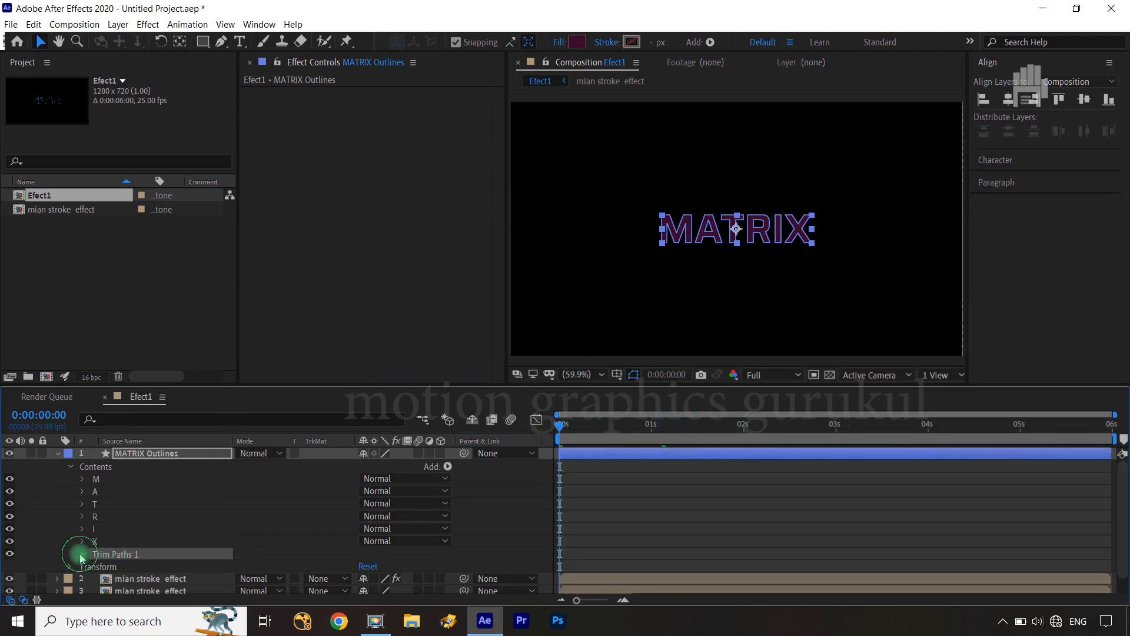
click(82, 554)
drag(368, 567, 108, 565)
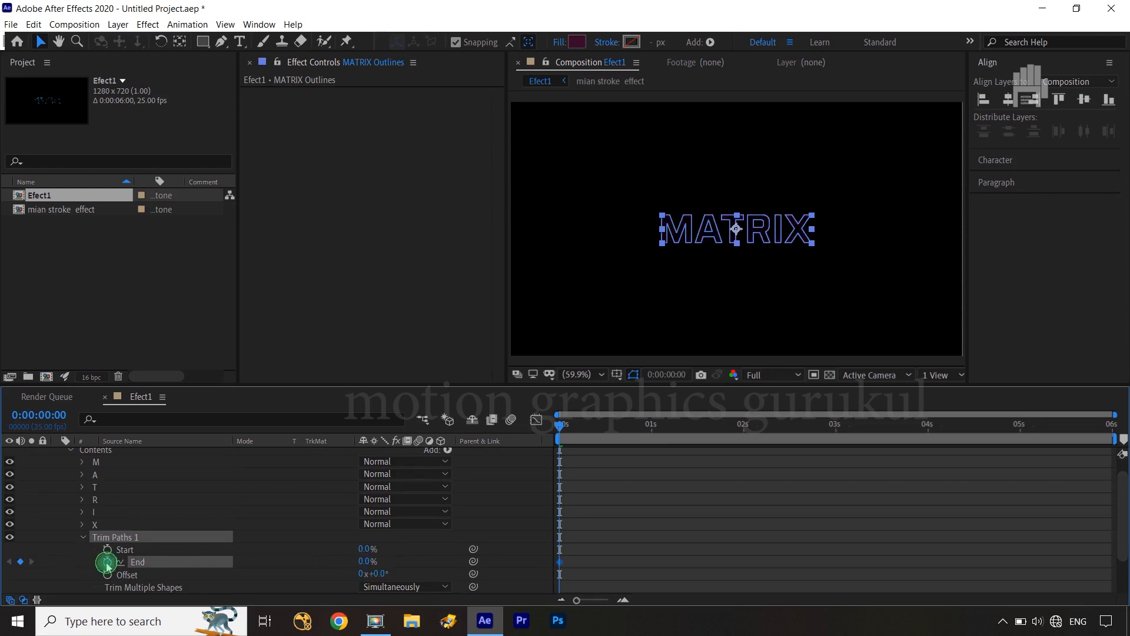
scroll(236, 496, up, 1)
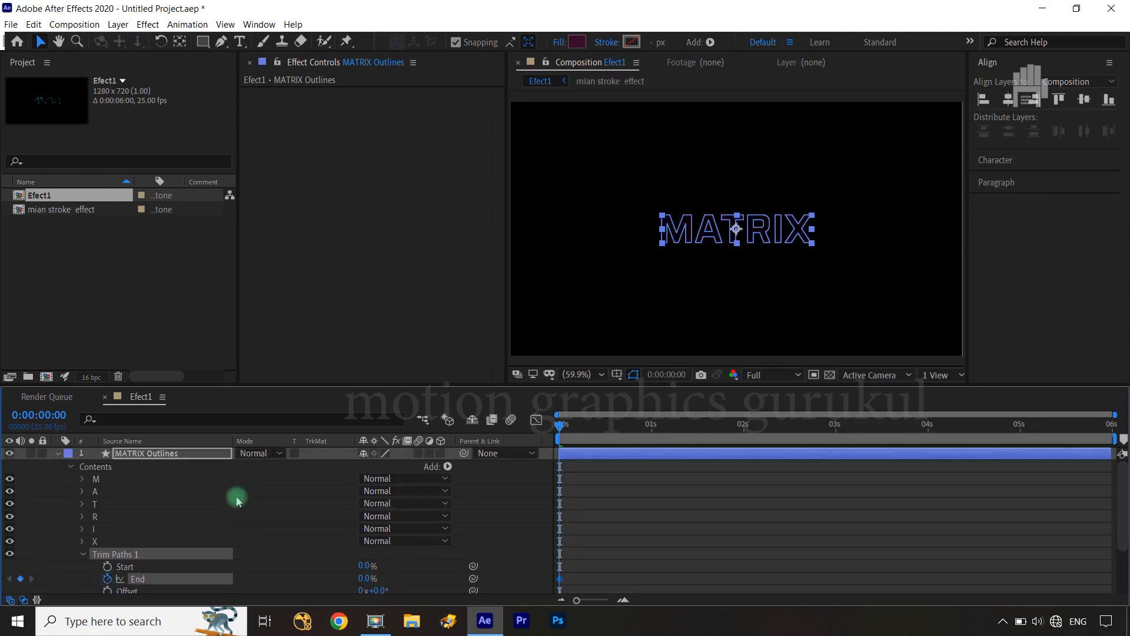
click(194, 456)
key(u)
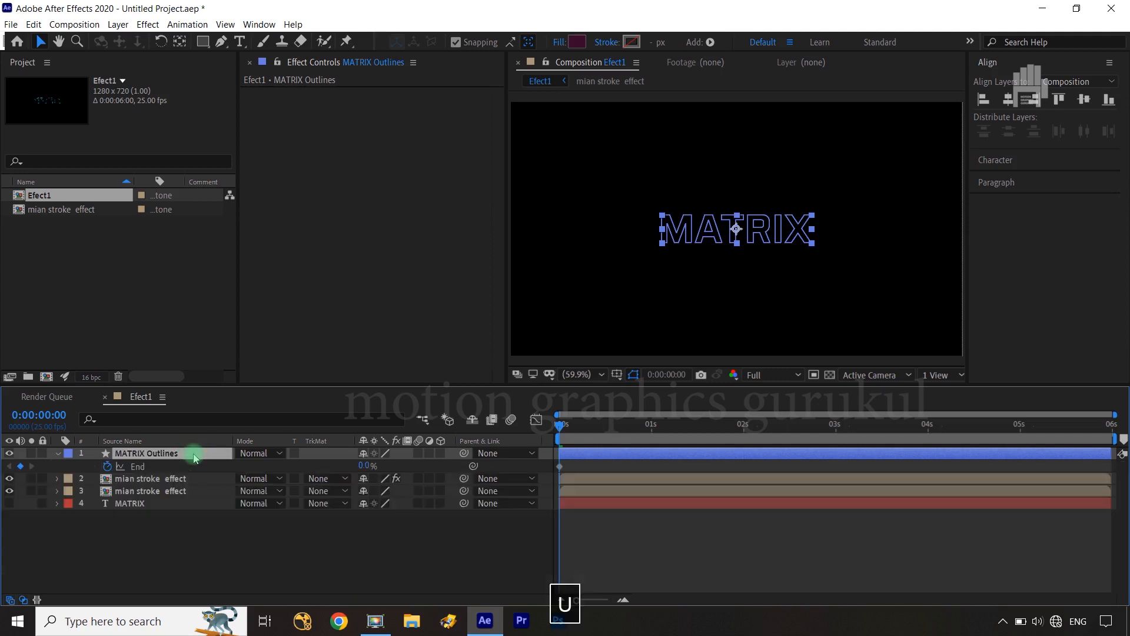
- In the mian stroke effect composition, reveal the MATRIX Outlines keyframes and move the current time to the last ones at 0:00:01:15
click(265, 575)
click(193, 480)
key(u)
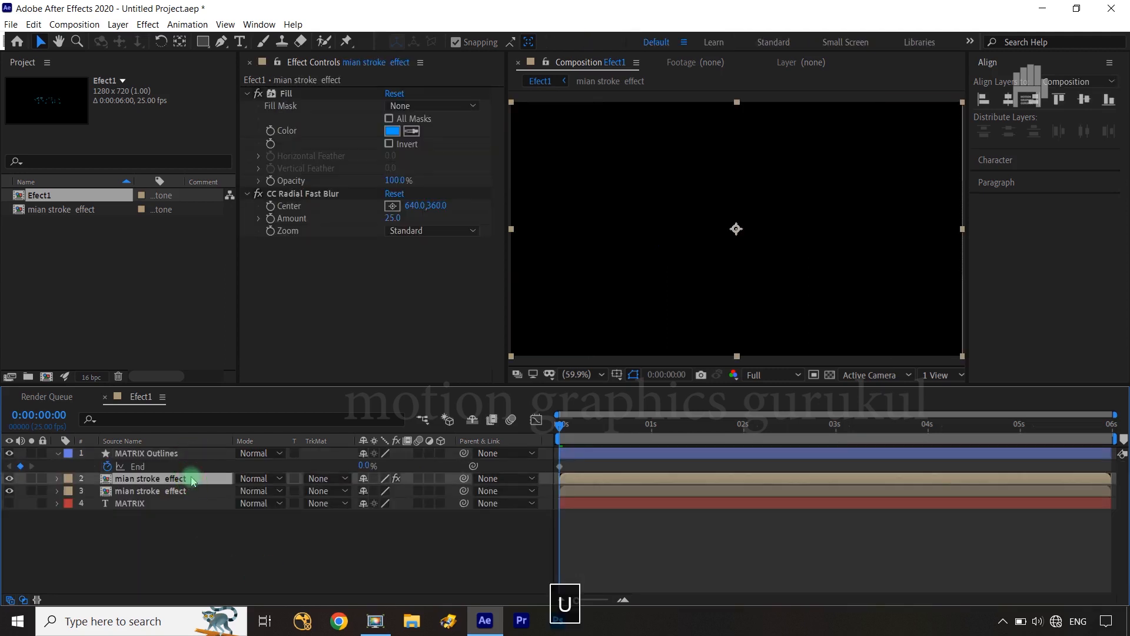
click(241, 544)
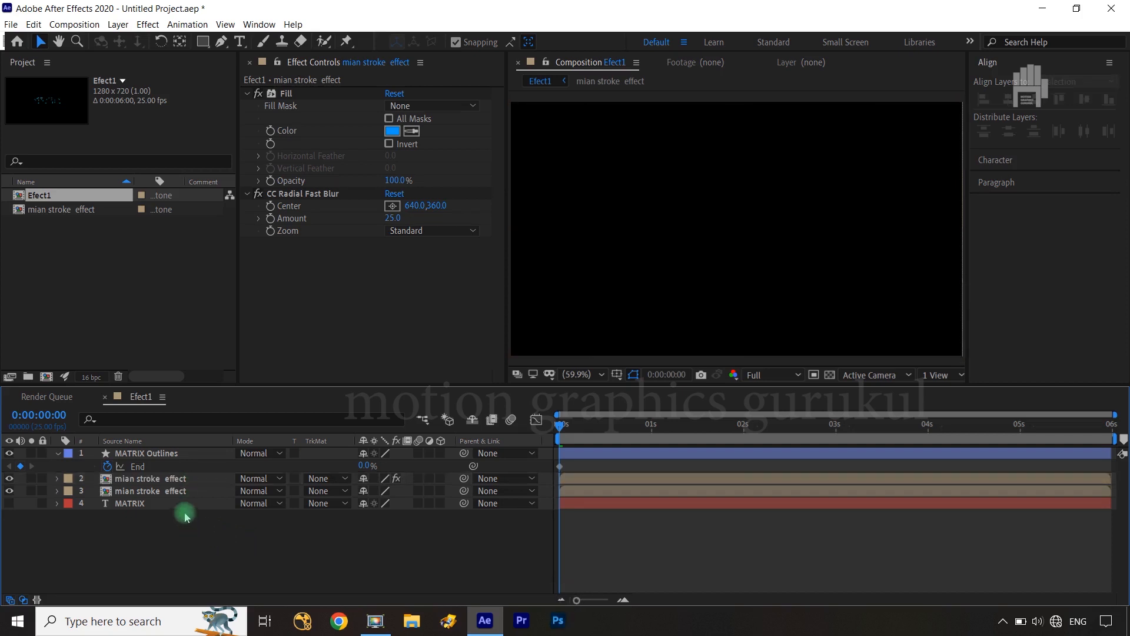
double_click(176, 480)
click(140, 453)
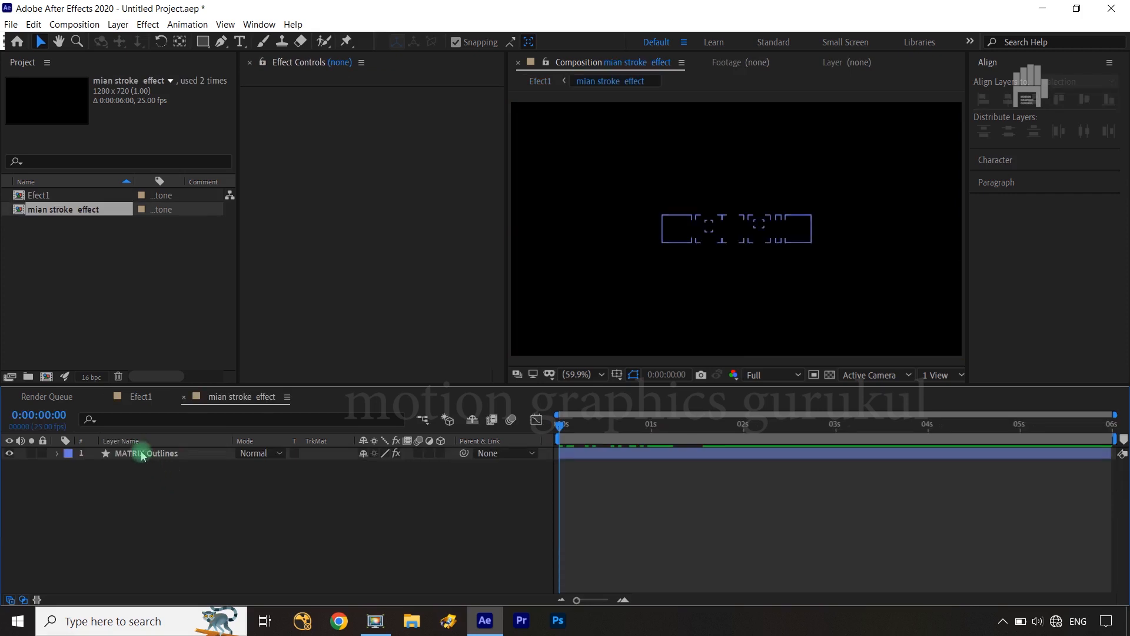
key(u)
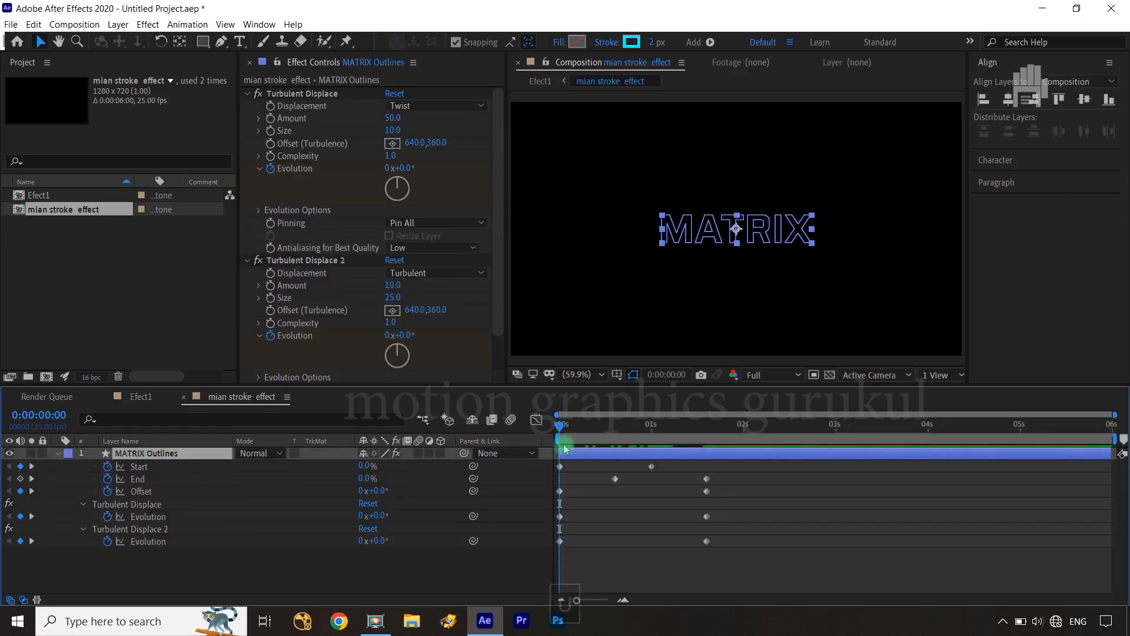
key(k)
key(k)
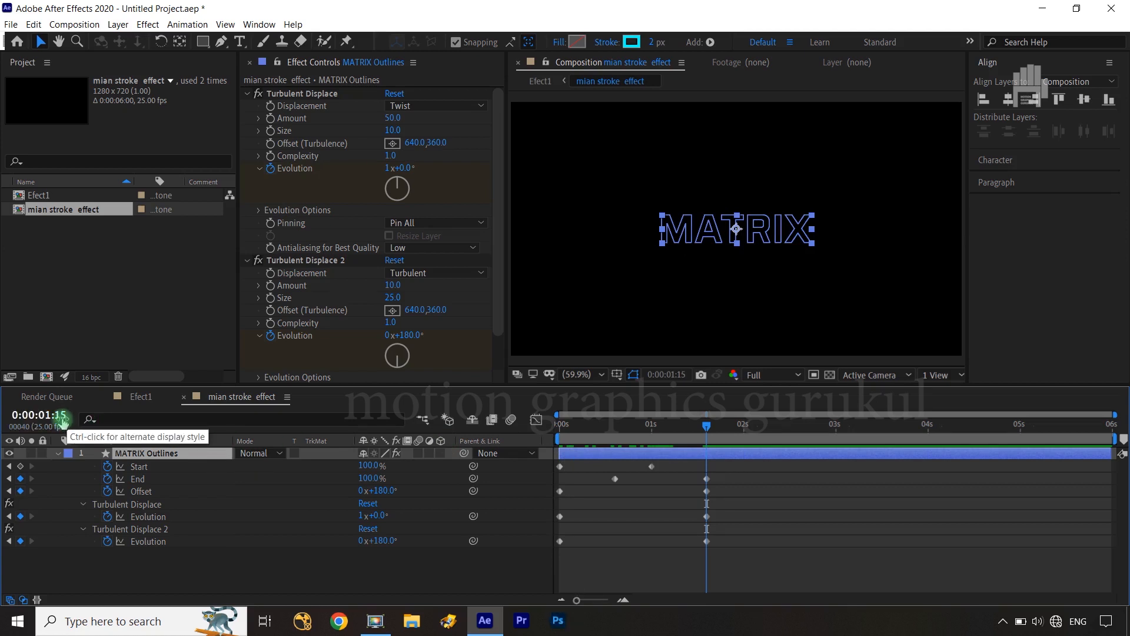
- Return to the Effect1 composition and set the MATRIX Outlines Trim Paths End to 100% at 0:00:01:15
click(190, 516)
key(Tab)
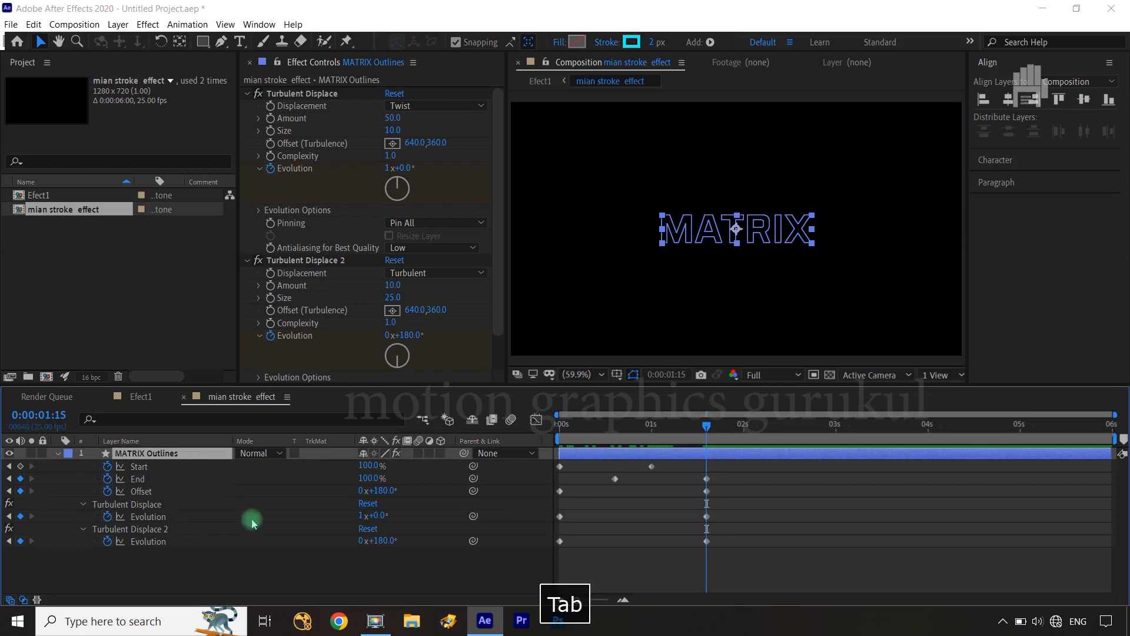
click(196, 523)
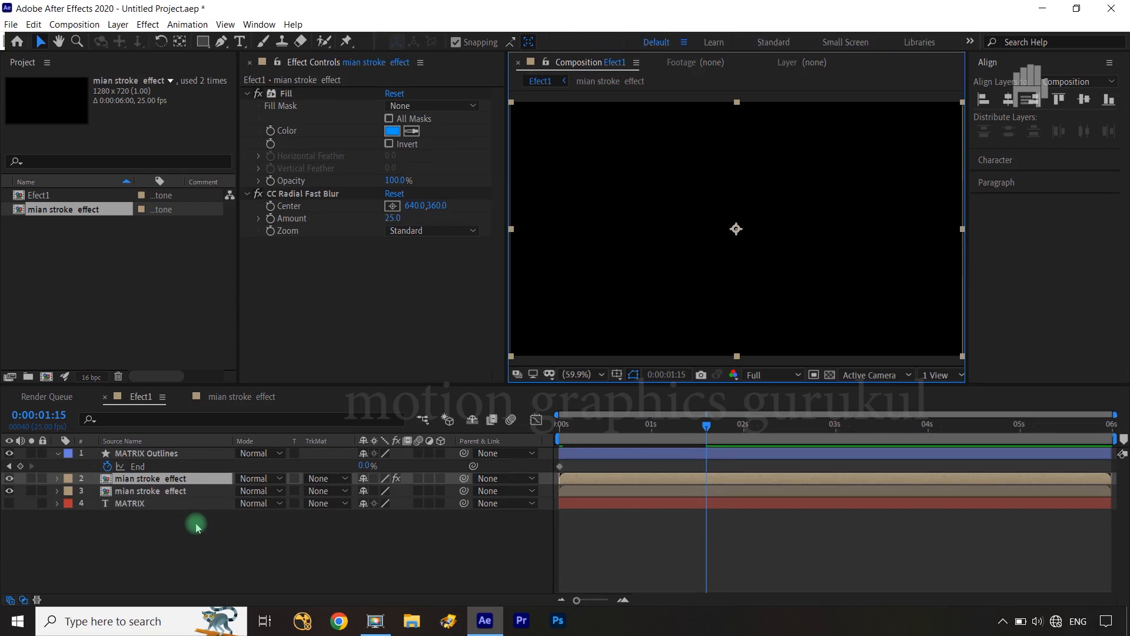
click(137, 466)
click(364, 466)
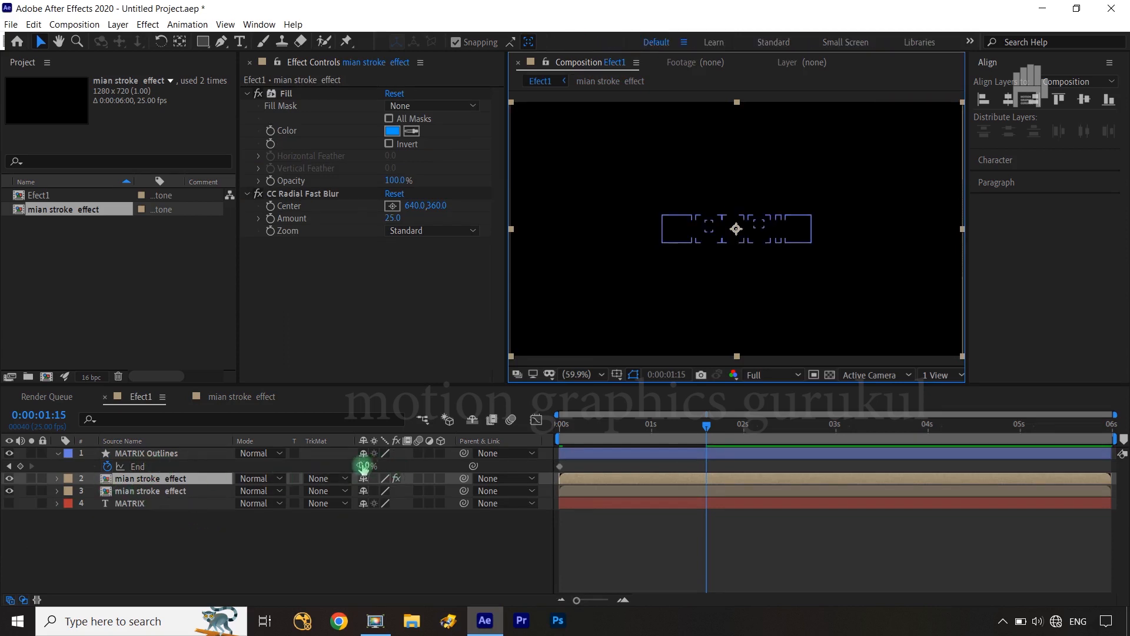
drag(364, 465, 454, 461)
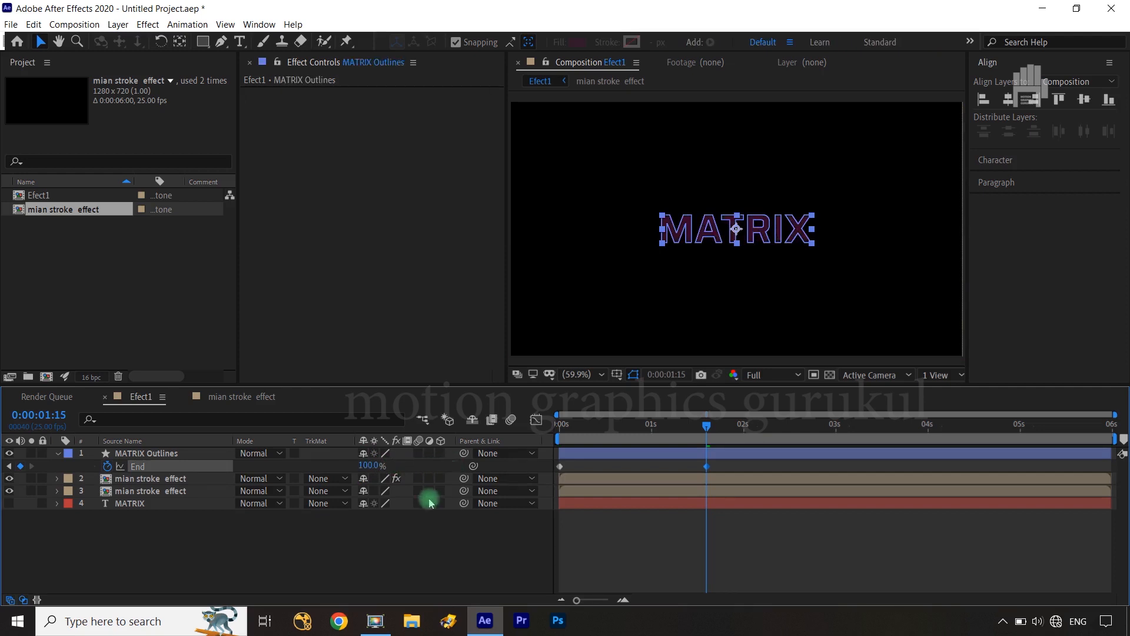
click(430, 546)
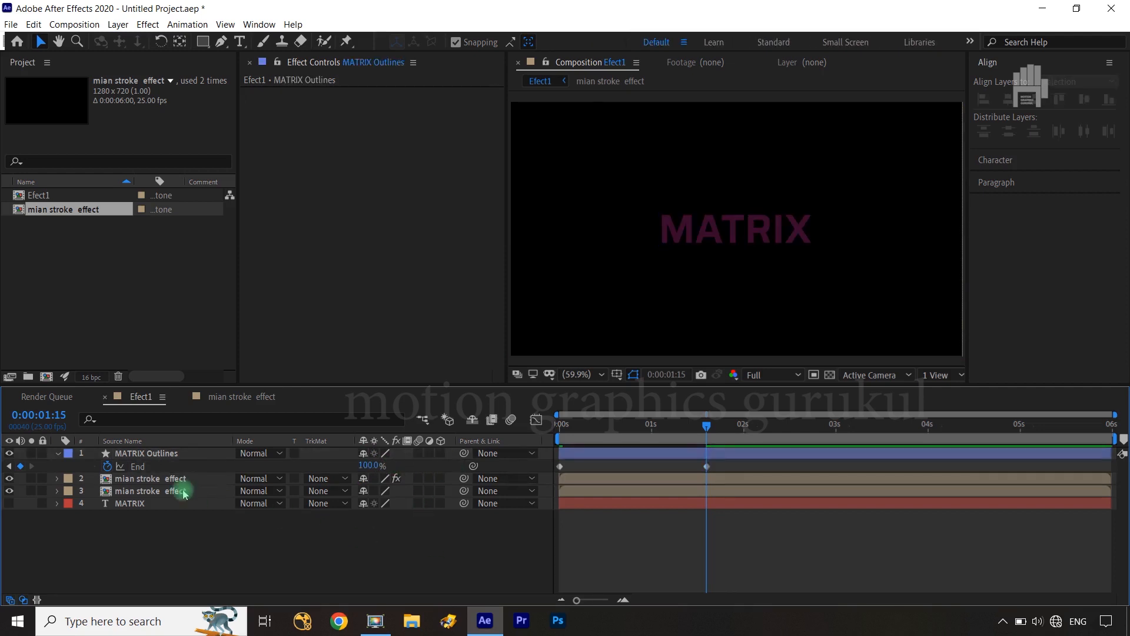
click(140, 454)
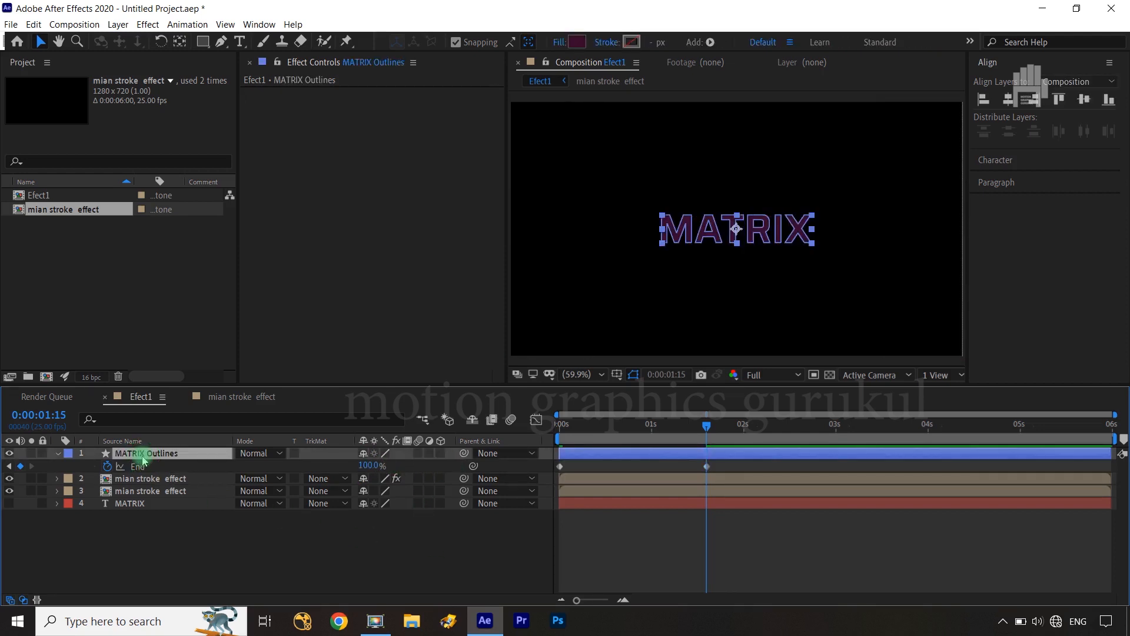
- Set the fill type of the MATRIX Outlines shape layer to None
click(579, 41)
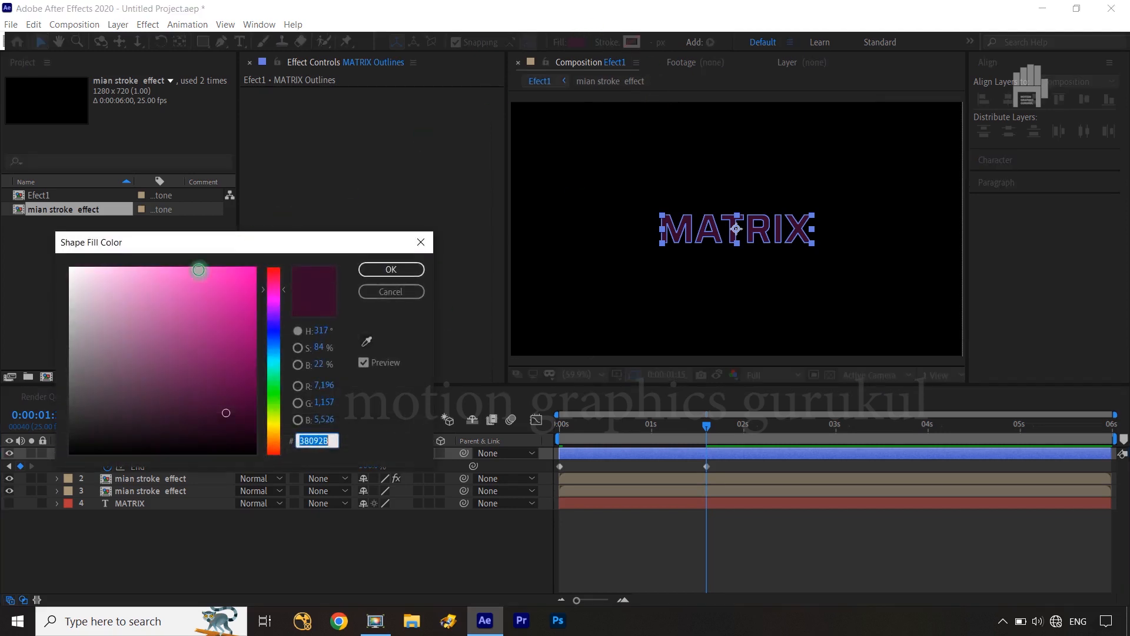
click(391, 291)
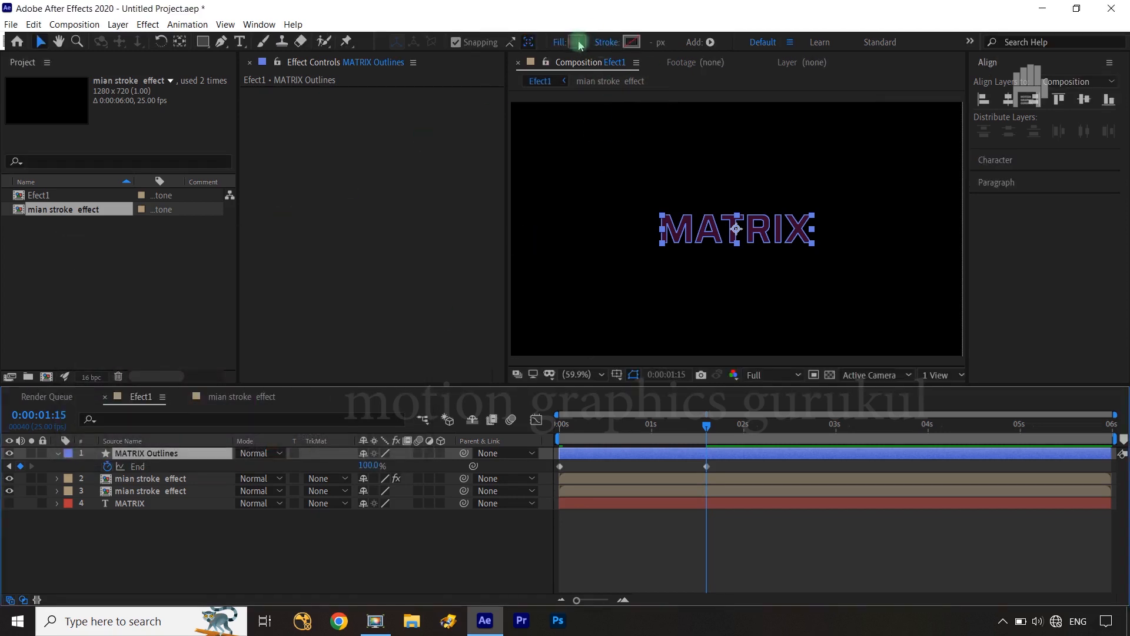
click(559, 43)
click(491, 272)
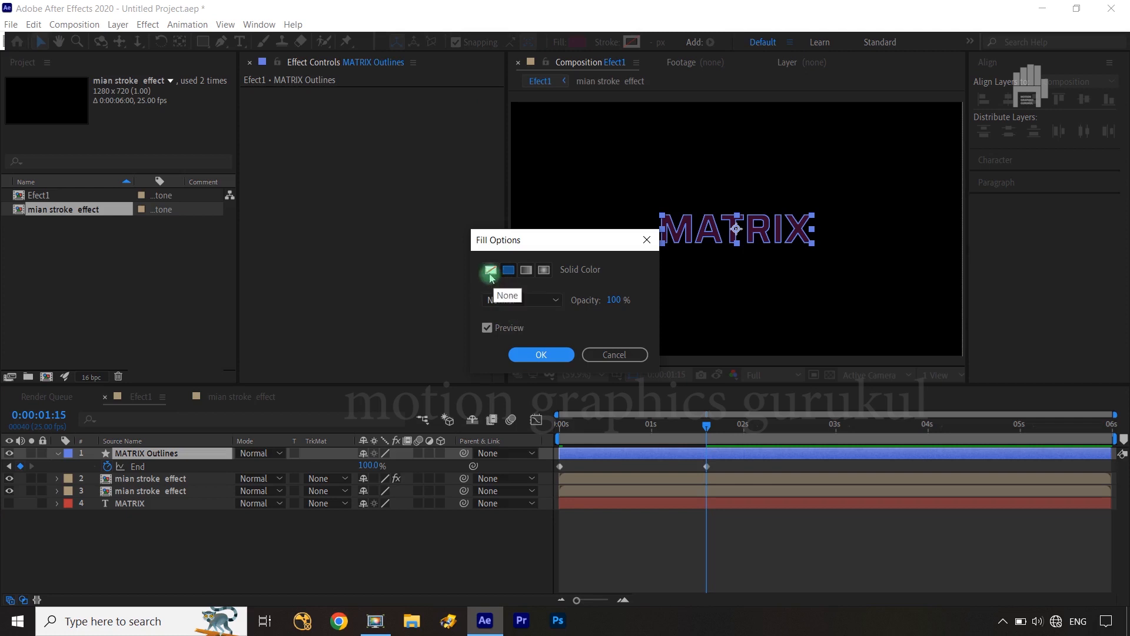
click(537, 354)
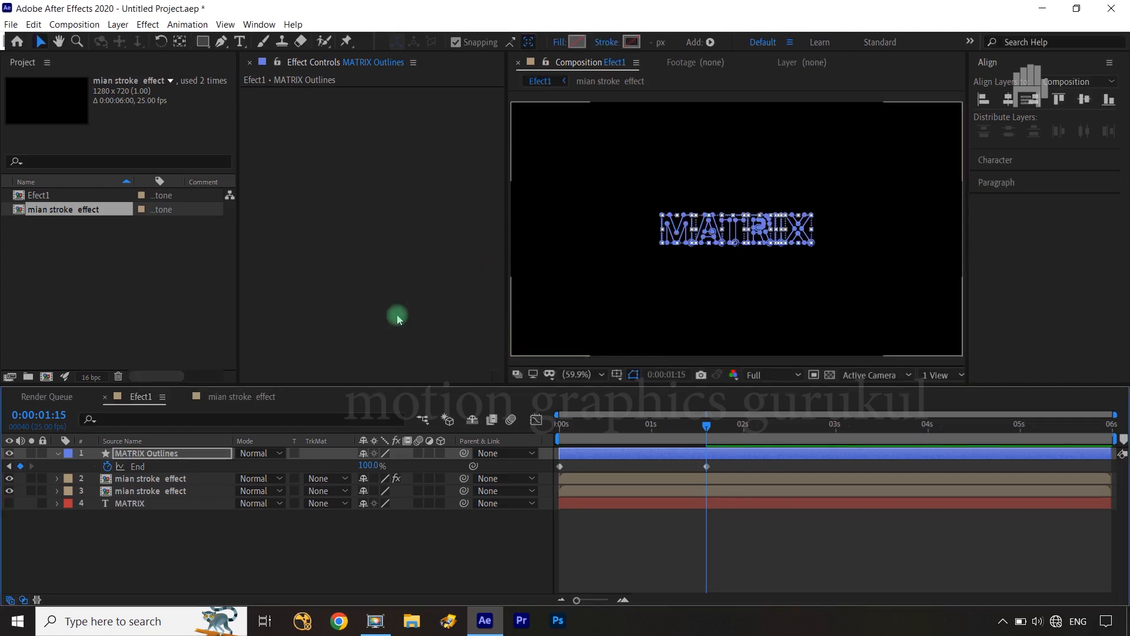
click(379, 311)
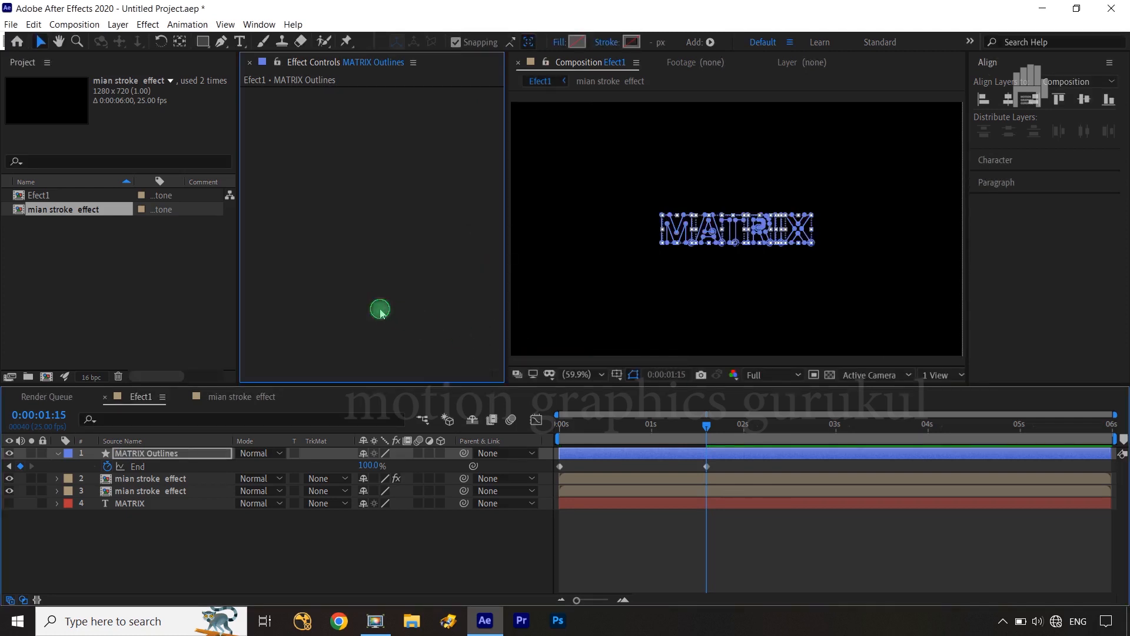
- Give the MATRIX Outlines shape layer a solid cyan stroke with the color 00FFFE
click(624, 44)
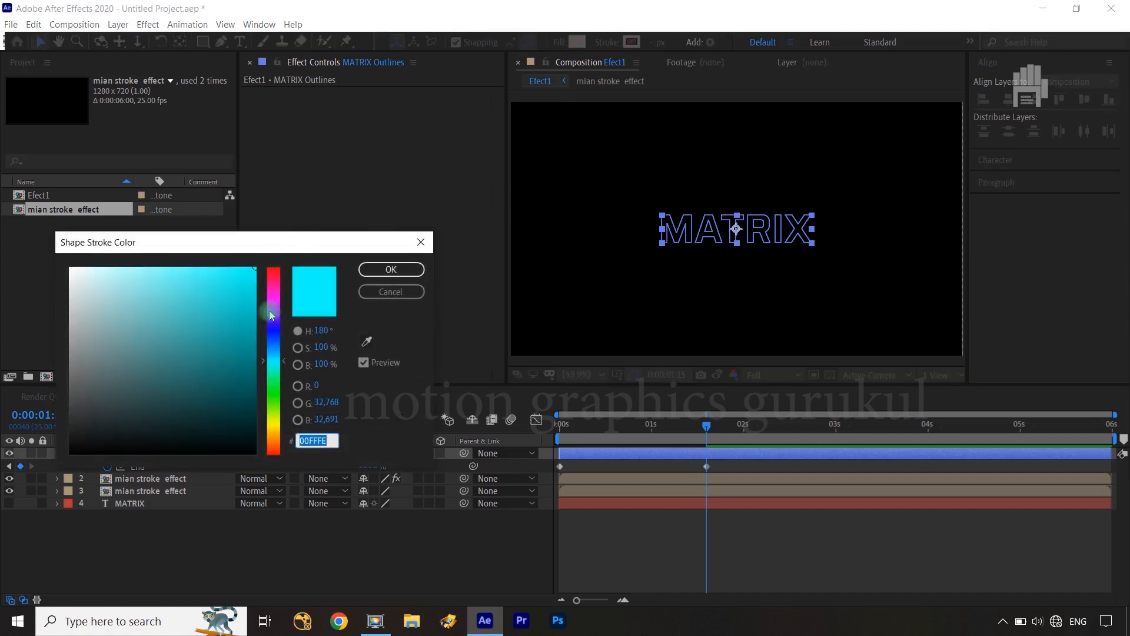
click(390, 269)
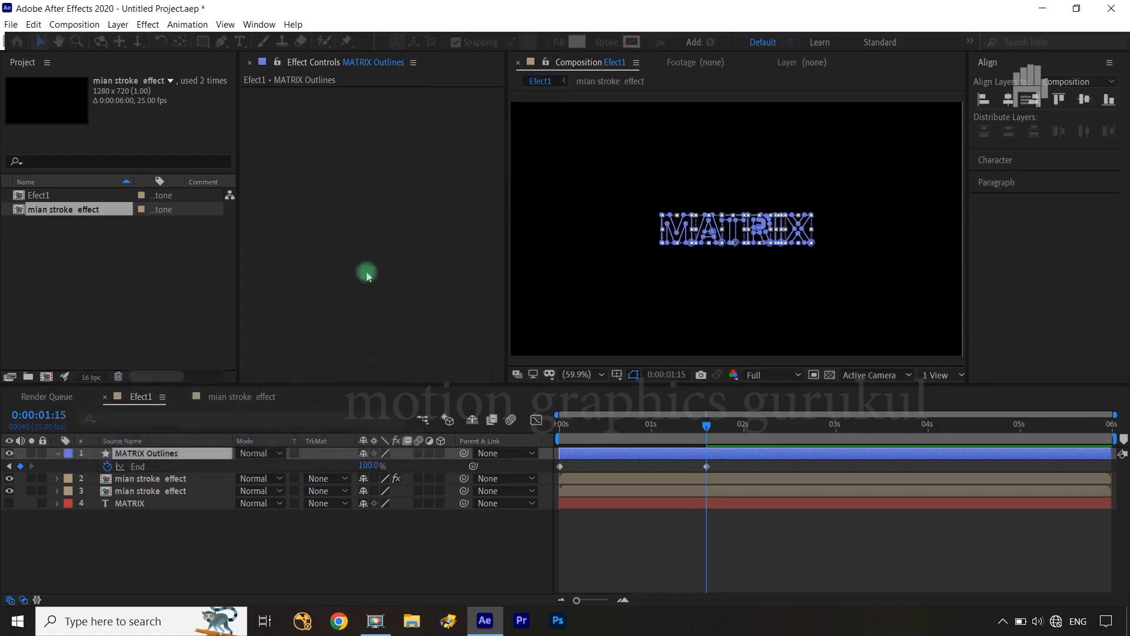
click(279, 580)
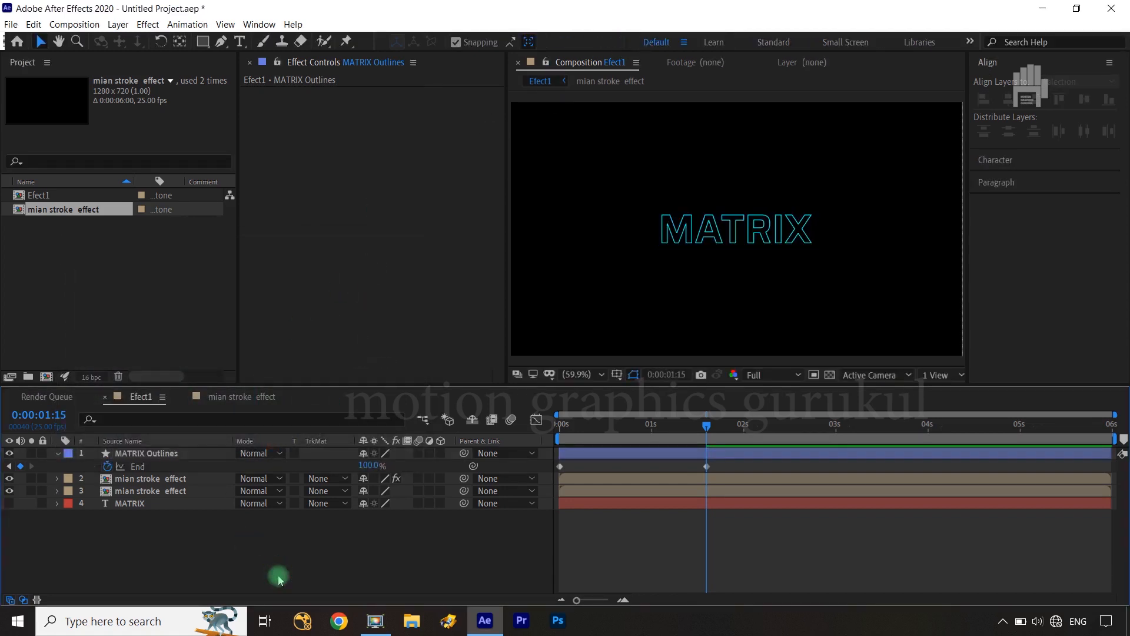
- Scrub through the first second of the Effect1 composition and examine the stroke reveal close up and at full view
drag(707, 425, 620, 428)
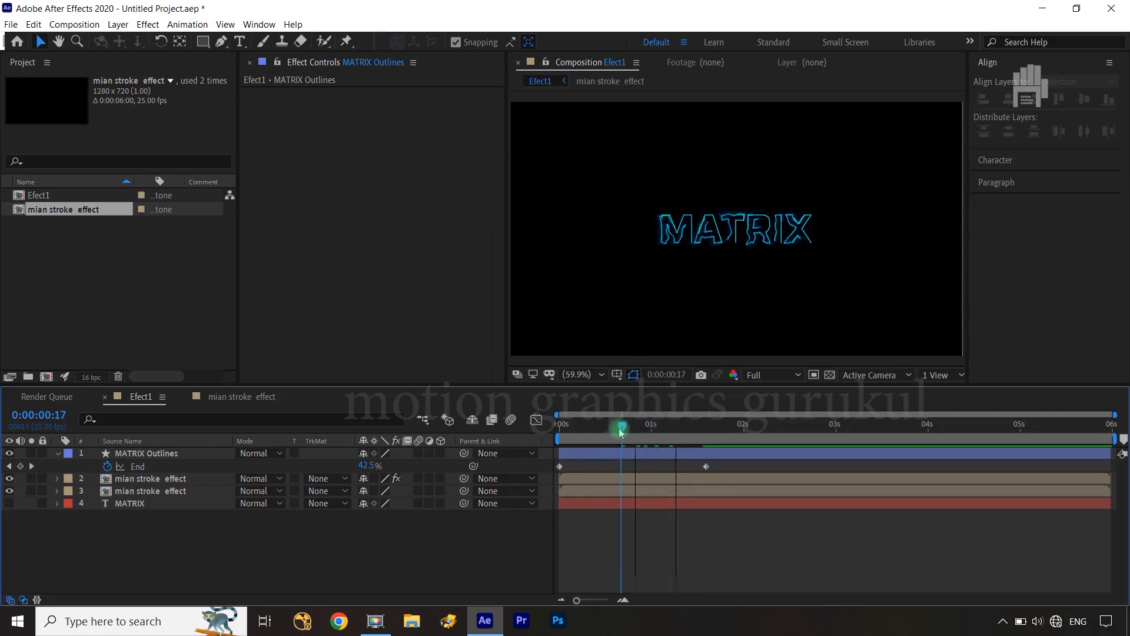
scroll(677, 336, up, 2)
scroll(676, 337, up, 1)
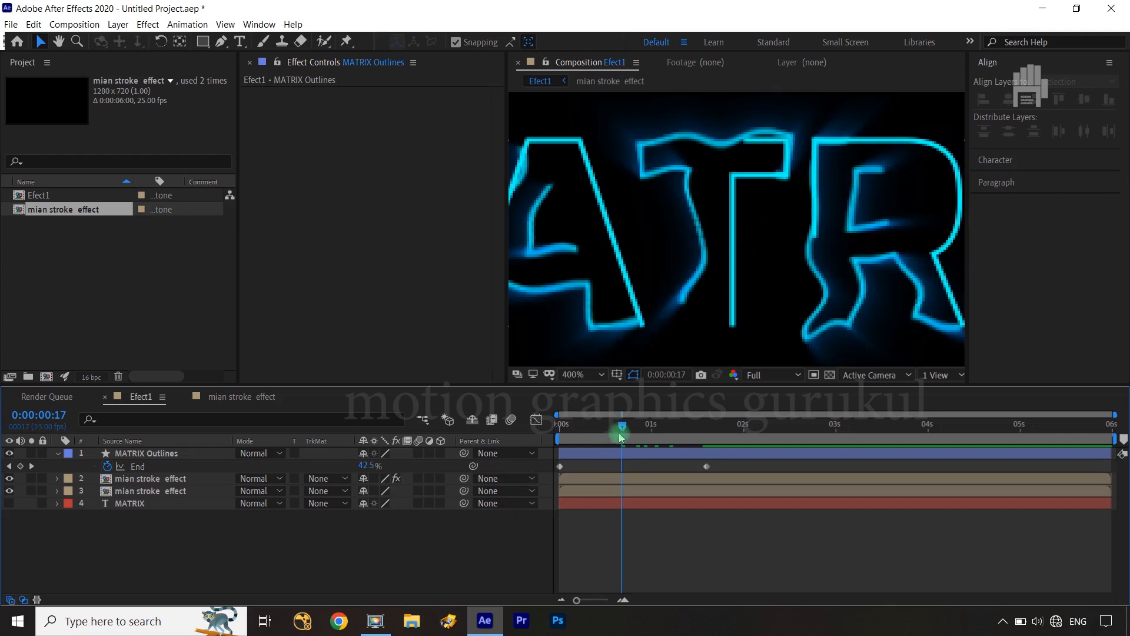
drag(614, 433, 559, 434)
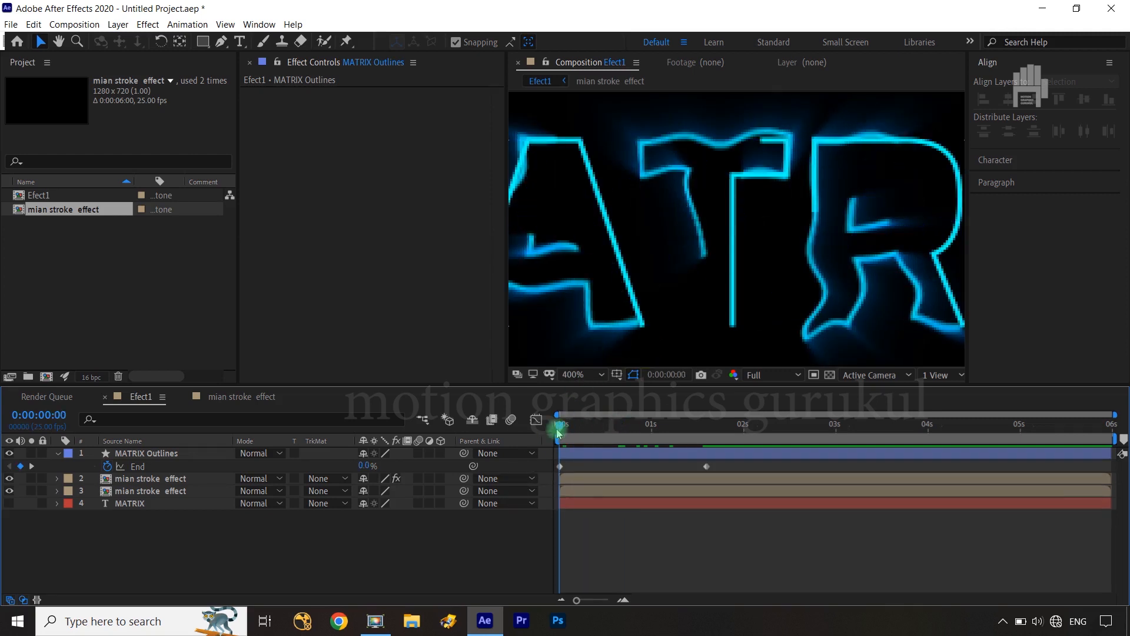
key(shift+slash)
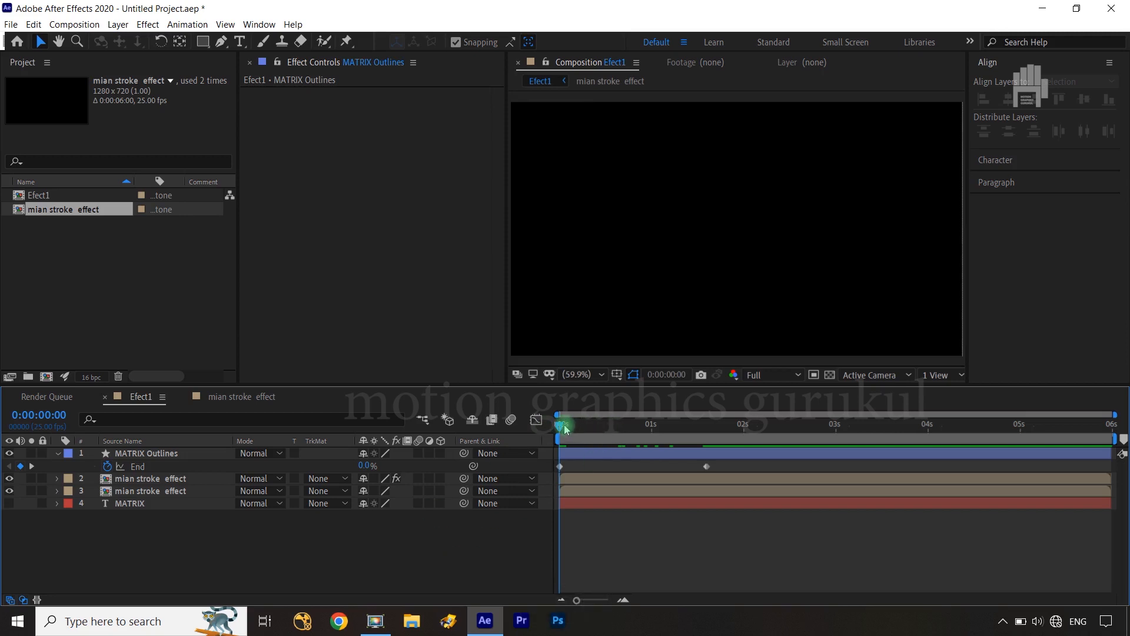
drag(563, 428, 657, 434)
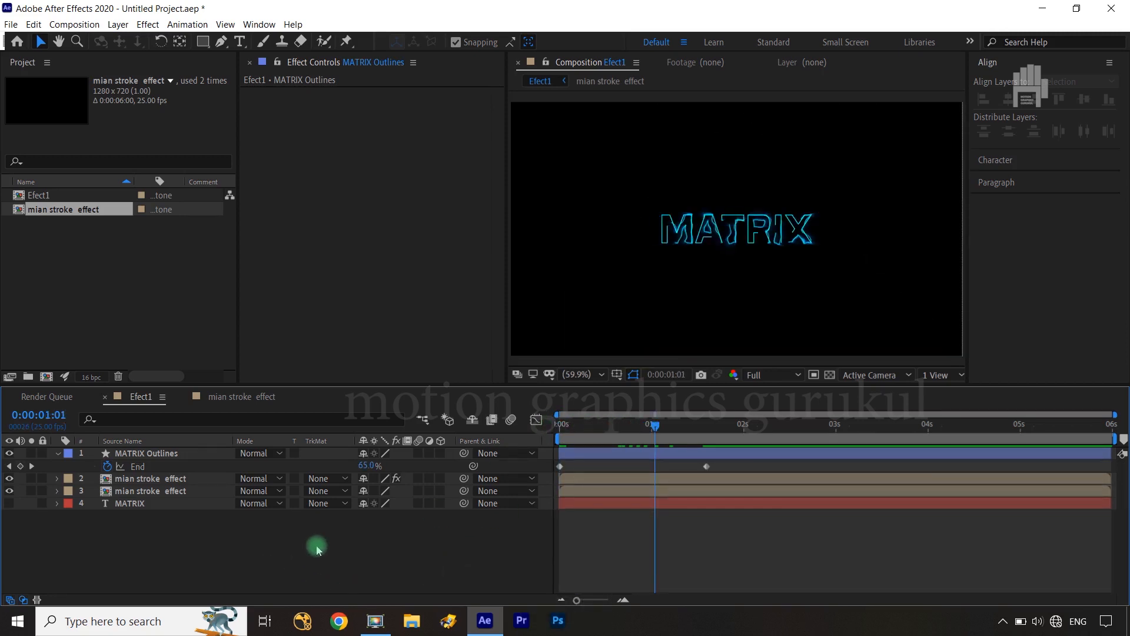
- Shift the mian stroke effect layer that has the Fill and blur effects so it starts at 0:00:00:02
key(Home)
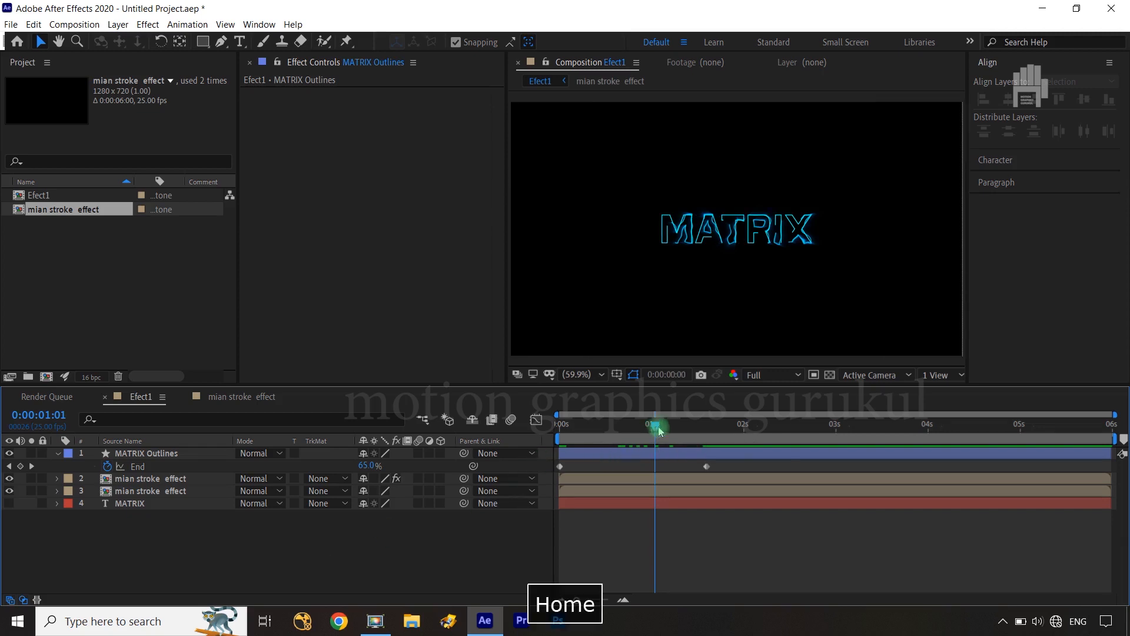
click(161, 479)
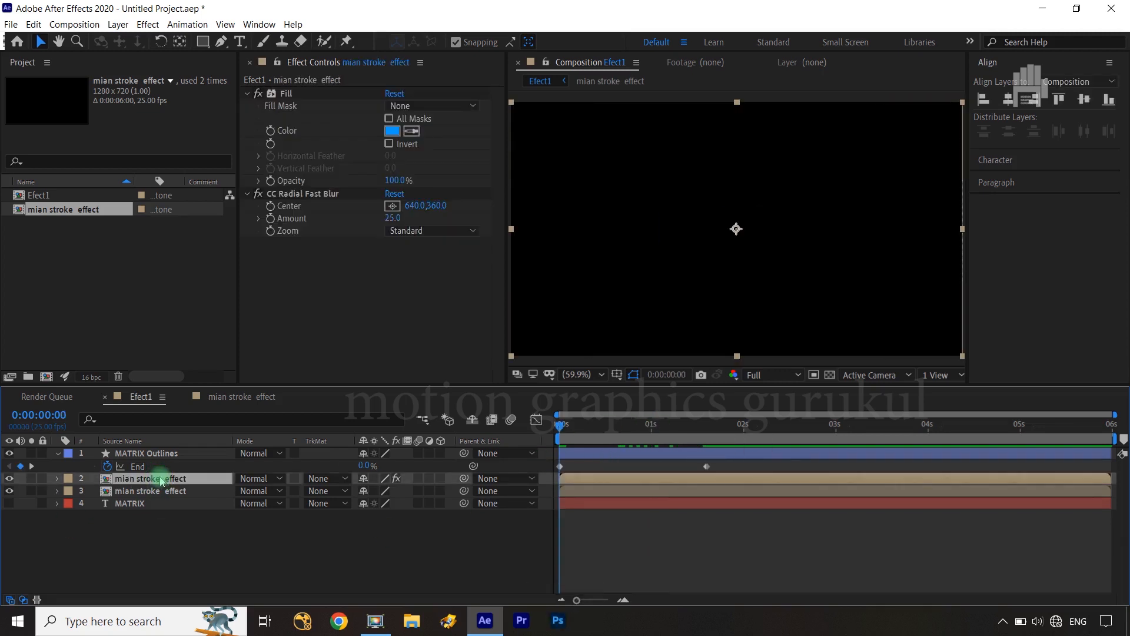
key(ctrl+Right)
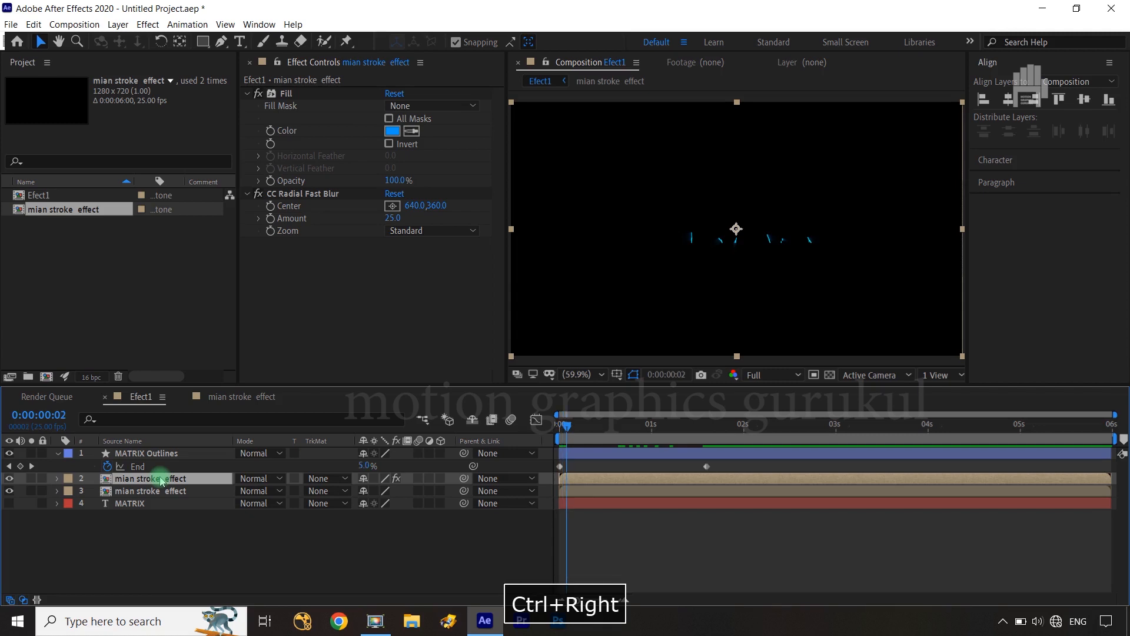
key(bracketleft)
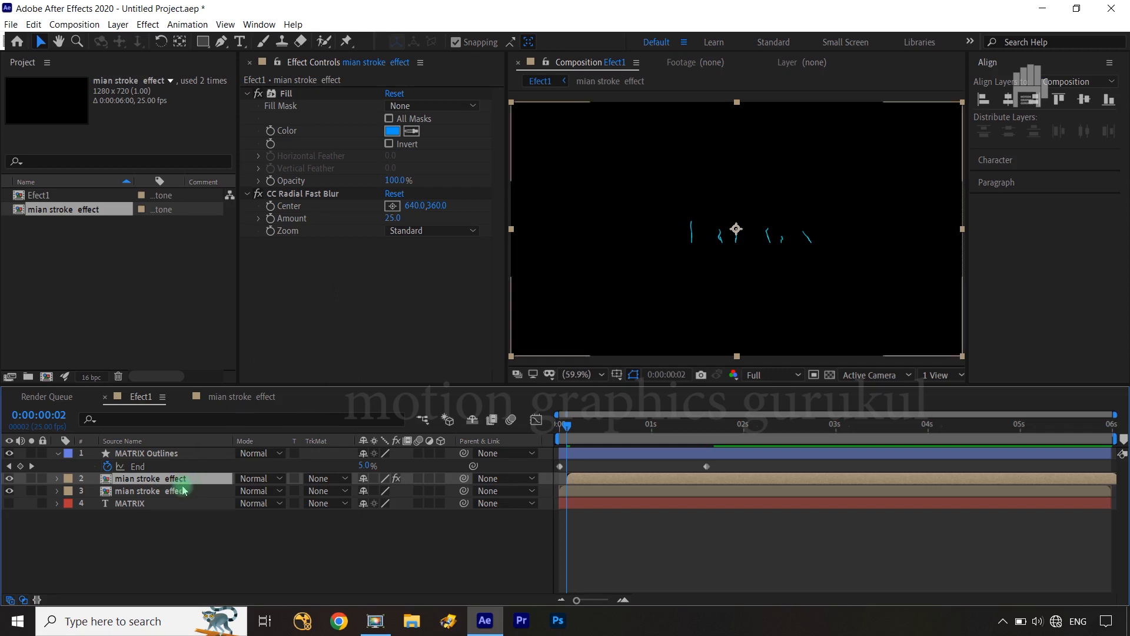
- Shift the MATRIX Outlines layer so it starts at 0:00:00:03, and collapse its properties
key(ctrl+Right)
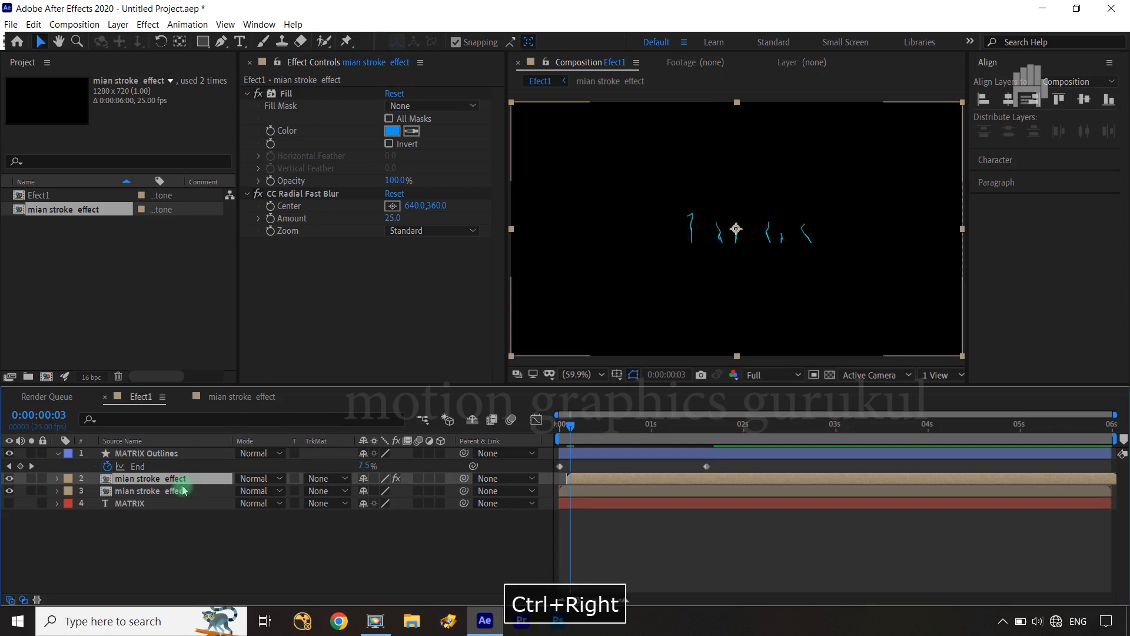
click(173, 454)
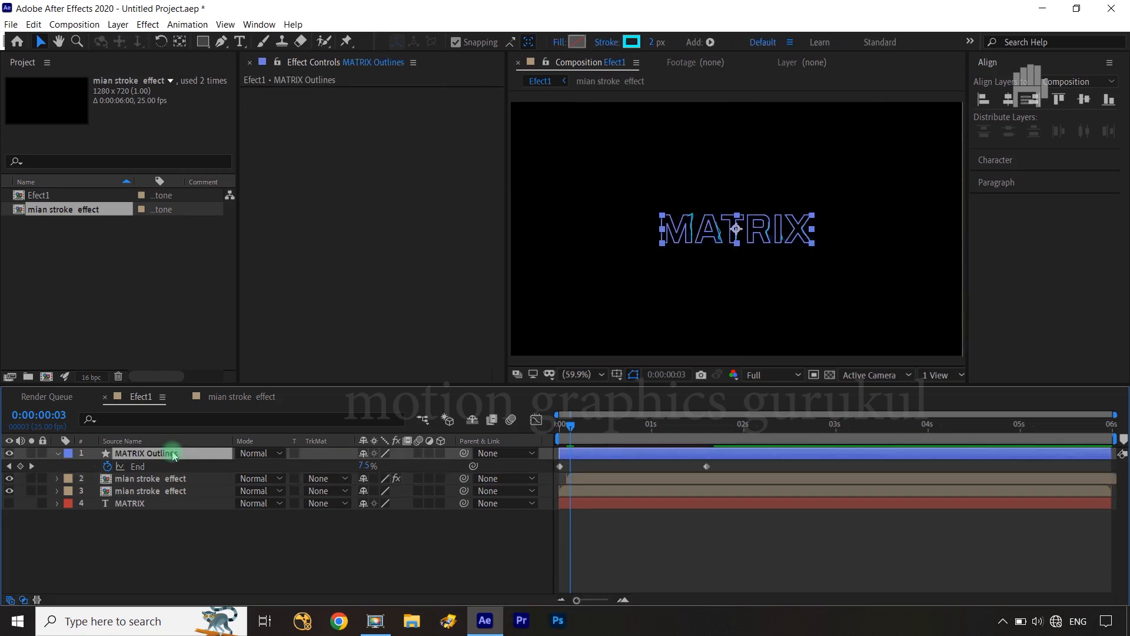
key(bracketleft)
click(233, 532)
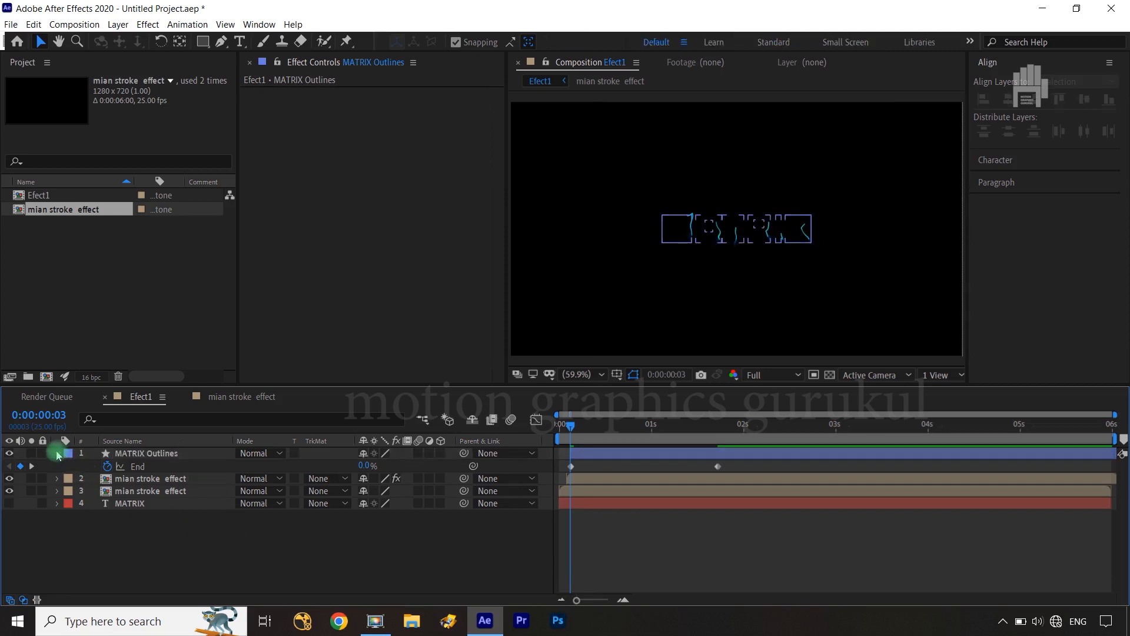
click(56, 453)
- Create an adjustment layer above all other layers and apply the Stylize Glow effect to it
right_click(141, 554)
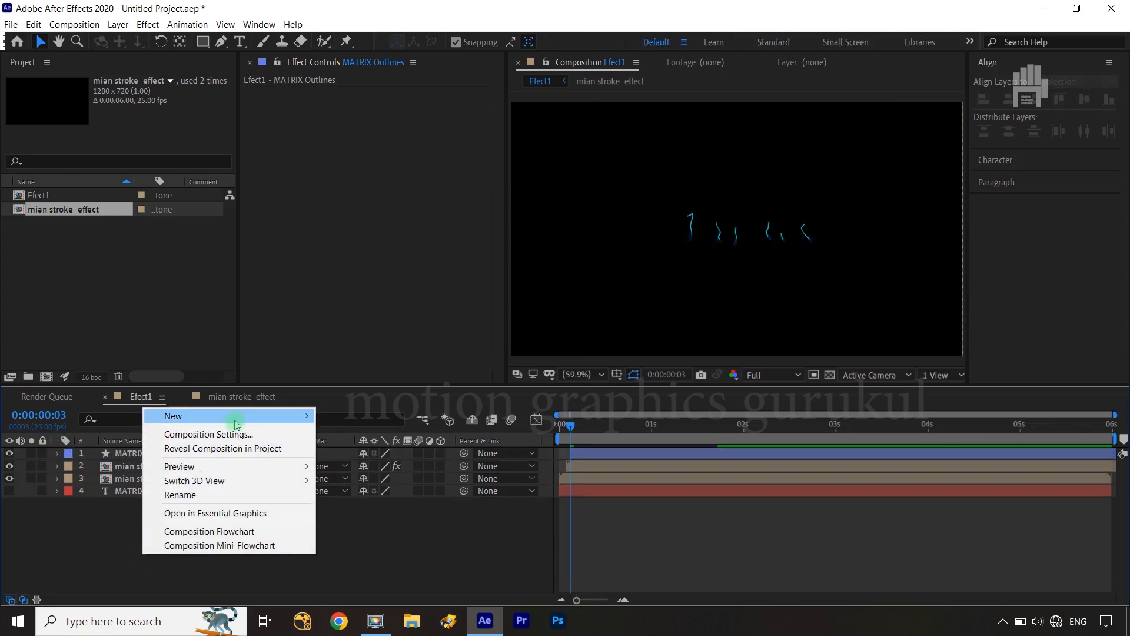
mouse_move(235, 424)
click(363, 515)
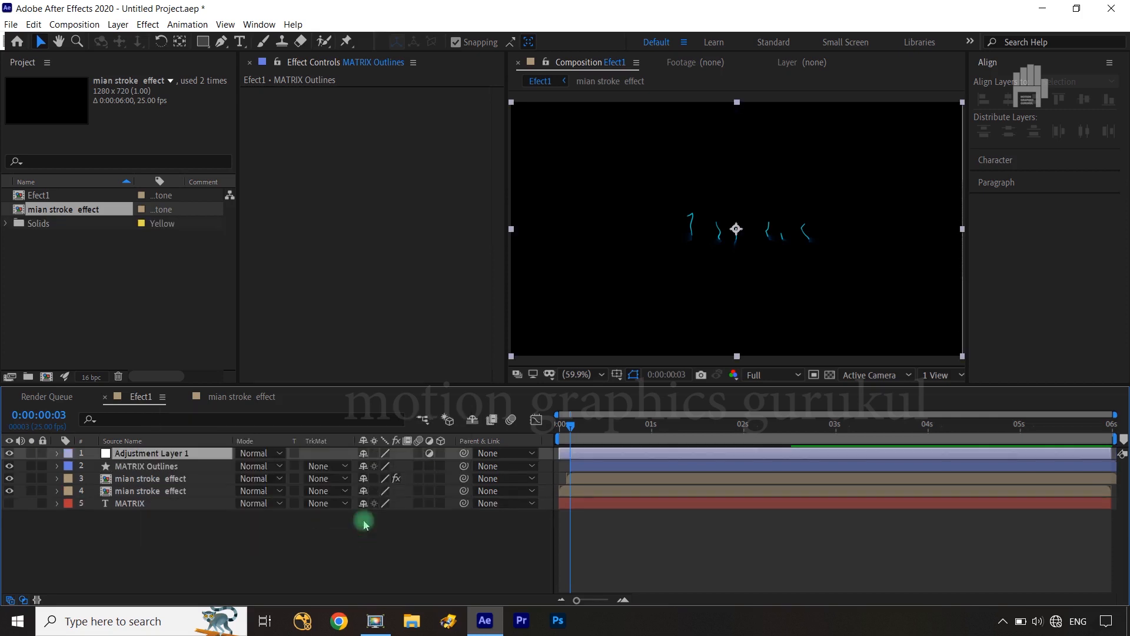
click(201, 457)
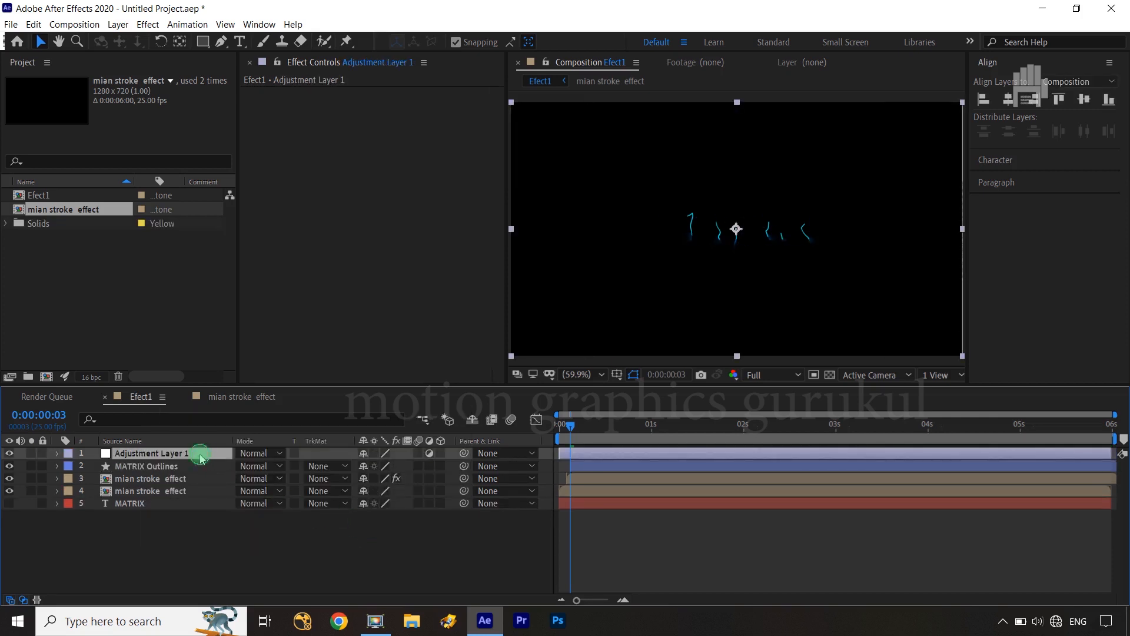
click(157, 30)
mouse_move(206, 327)
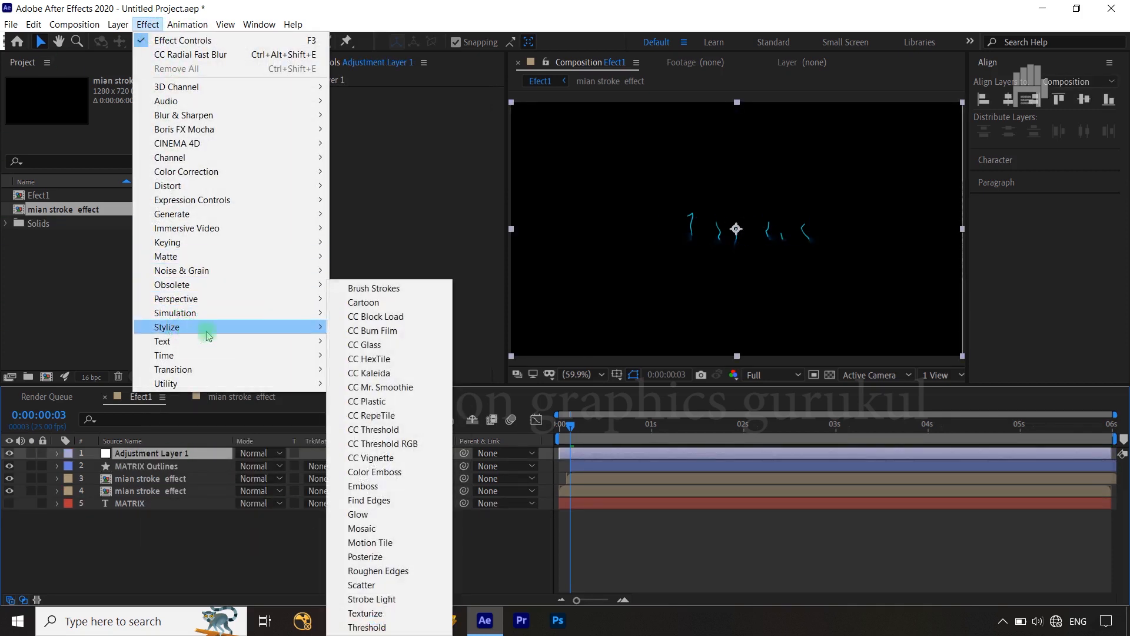
click(371, 514)
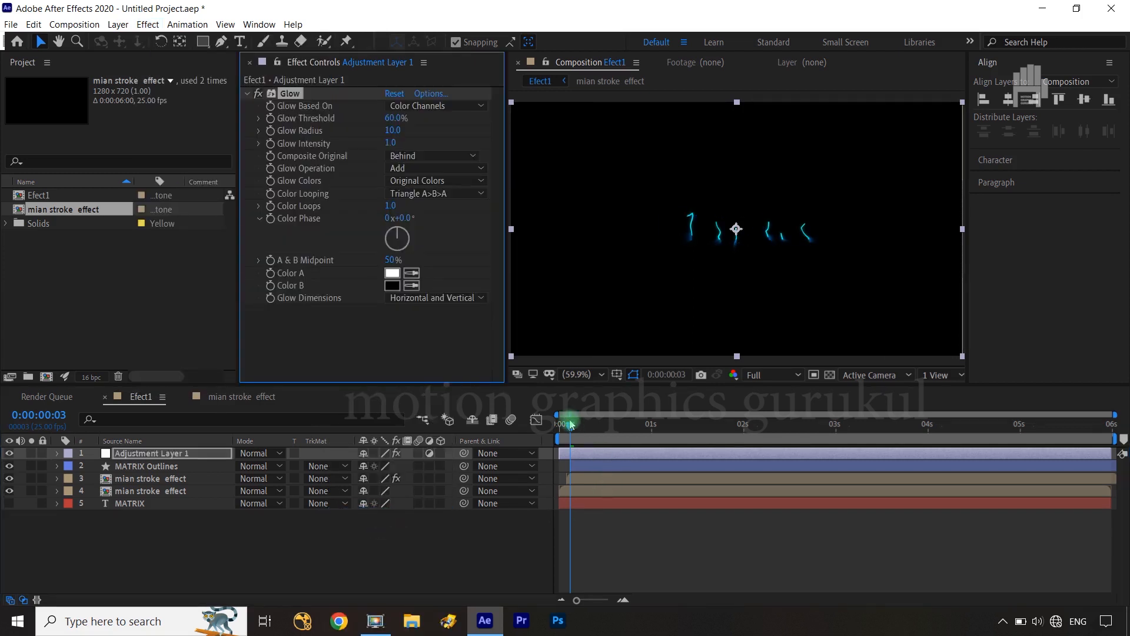
- At 0:00:00:11, set the adjustment layer's Glow Threshold to 20%, Glow Radius to 50 and Glow Intensity to 0.2
drag(574, 428, 601, 433)
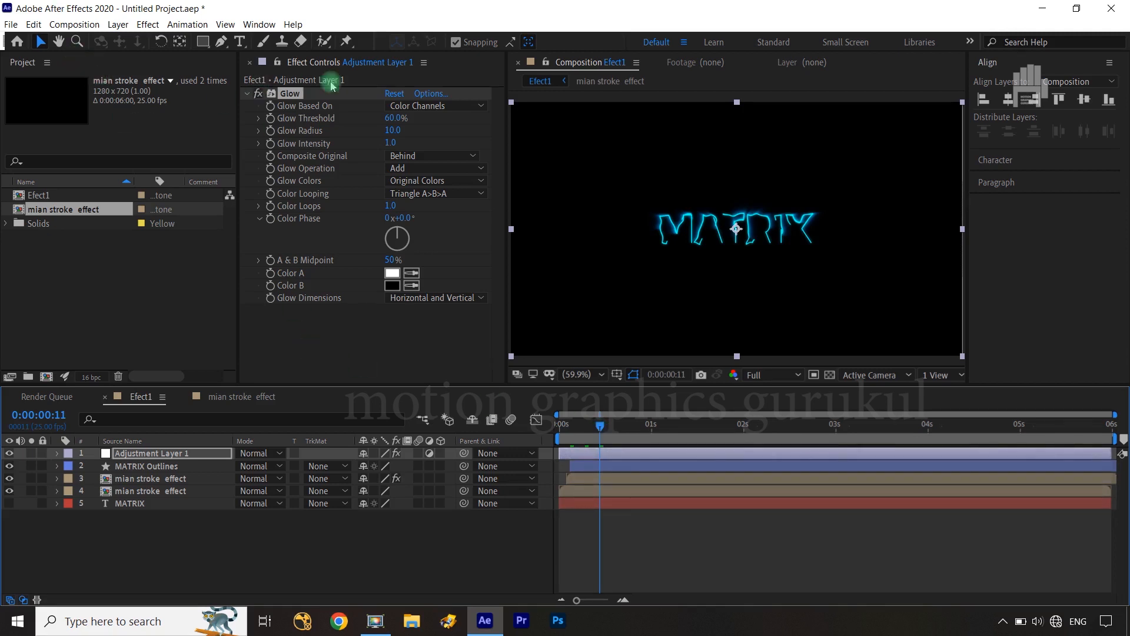
click(396, 119)
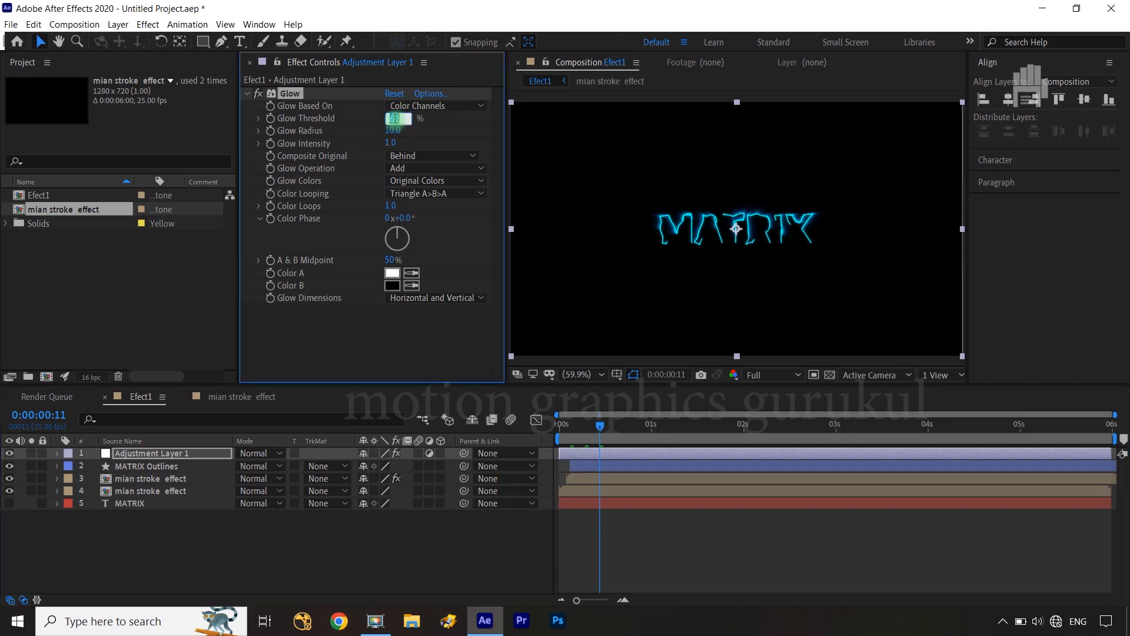
text(2)
click(435, 126)
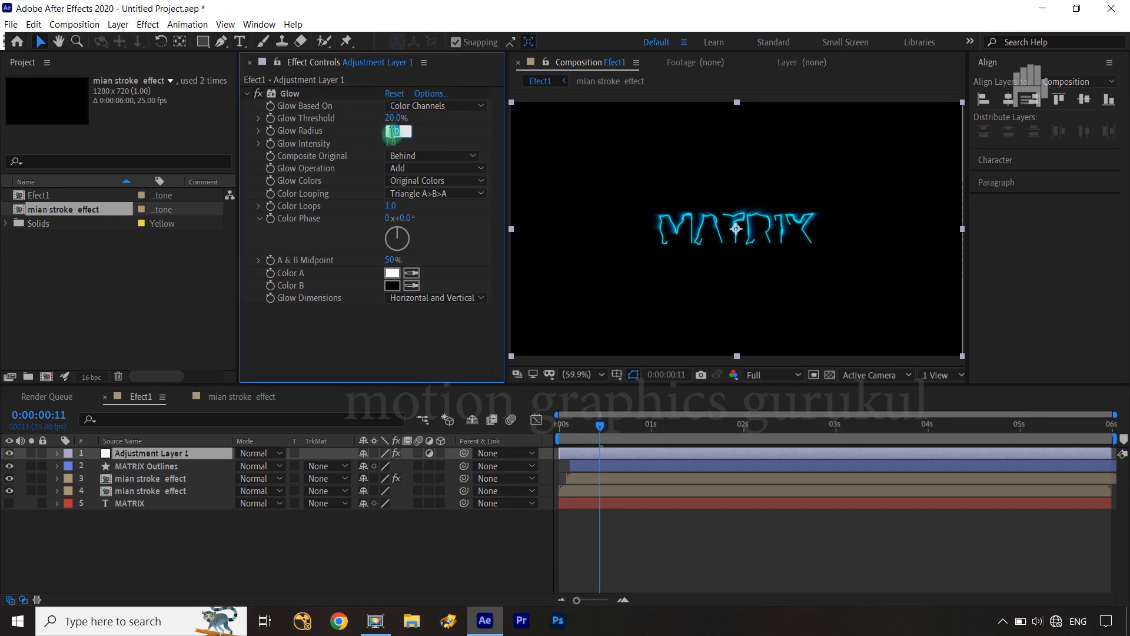
text(50)
click(429, 137)
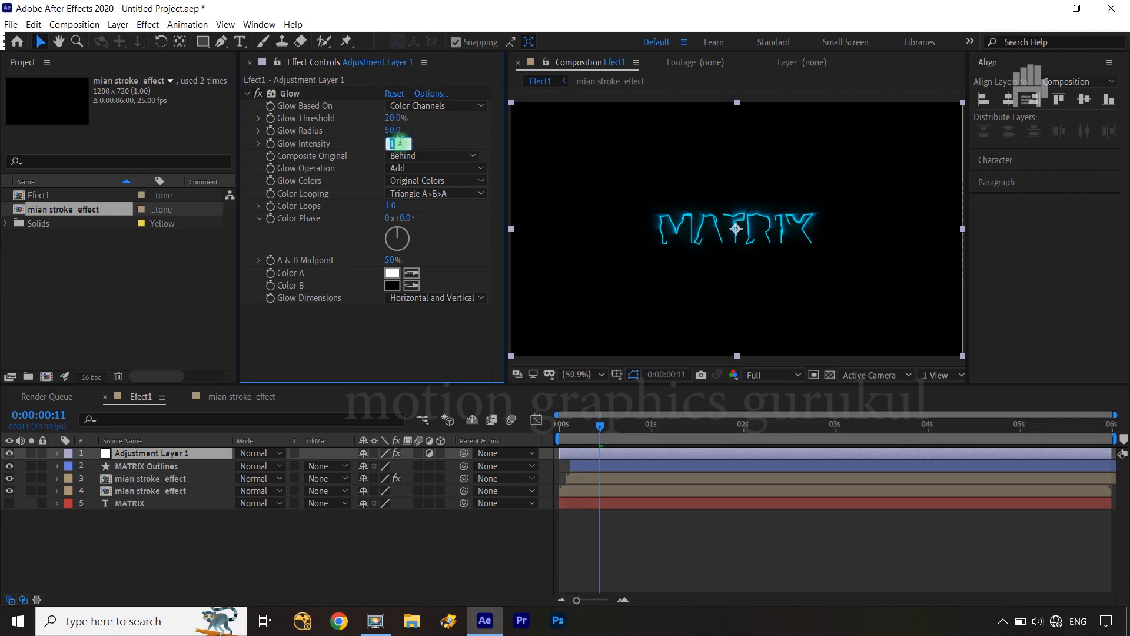
key(BackSpace)
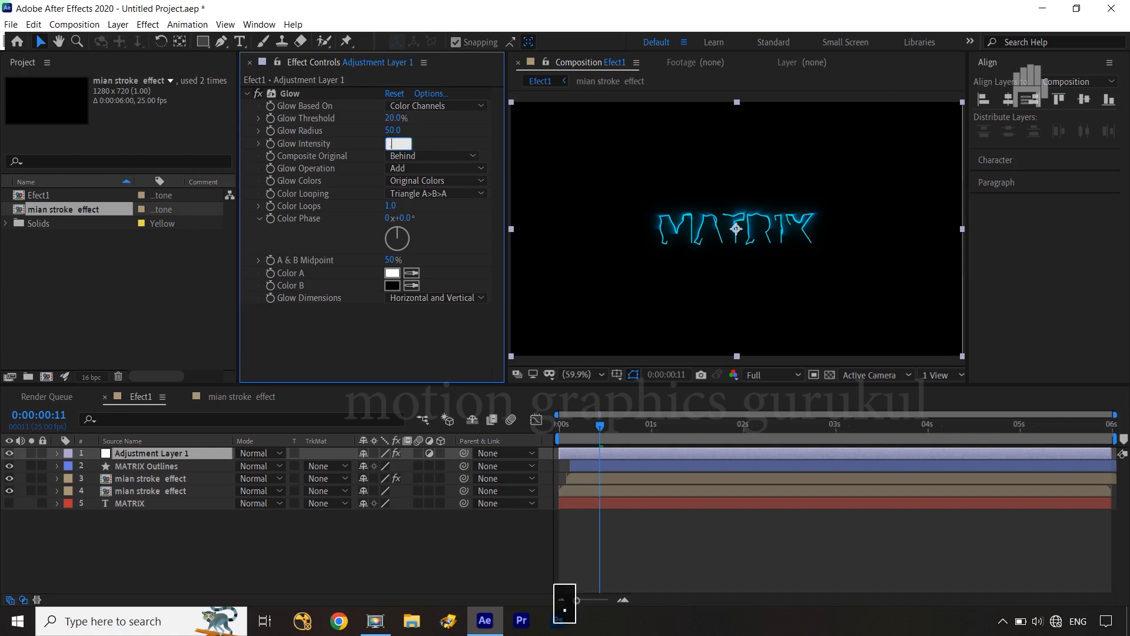
text(.2)
click(437, 130)
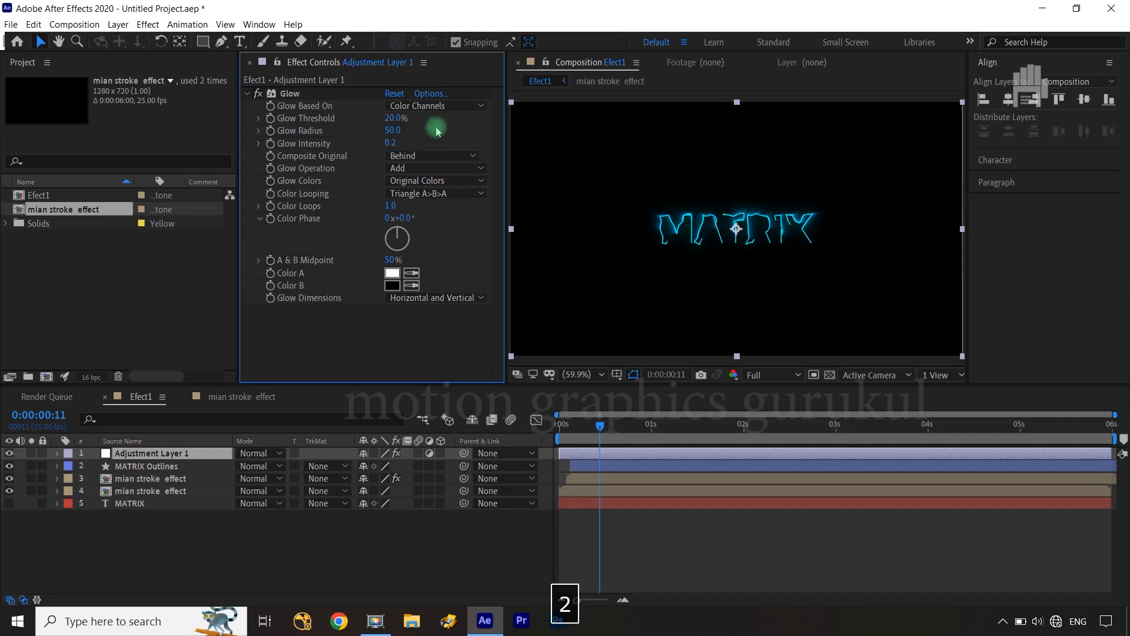
- Duplicate the adjustment layer's Glow effect and set the copy's Glow Threshold to 0% and Glow Radius to 100
click(305, 94)
key(ctrl+d)
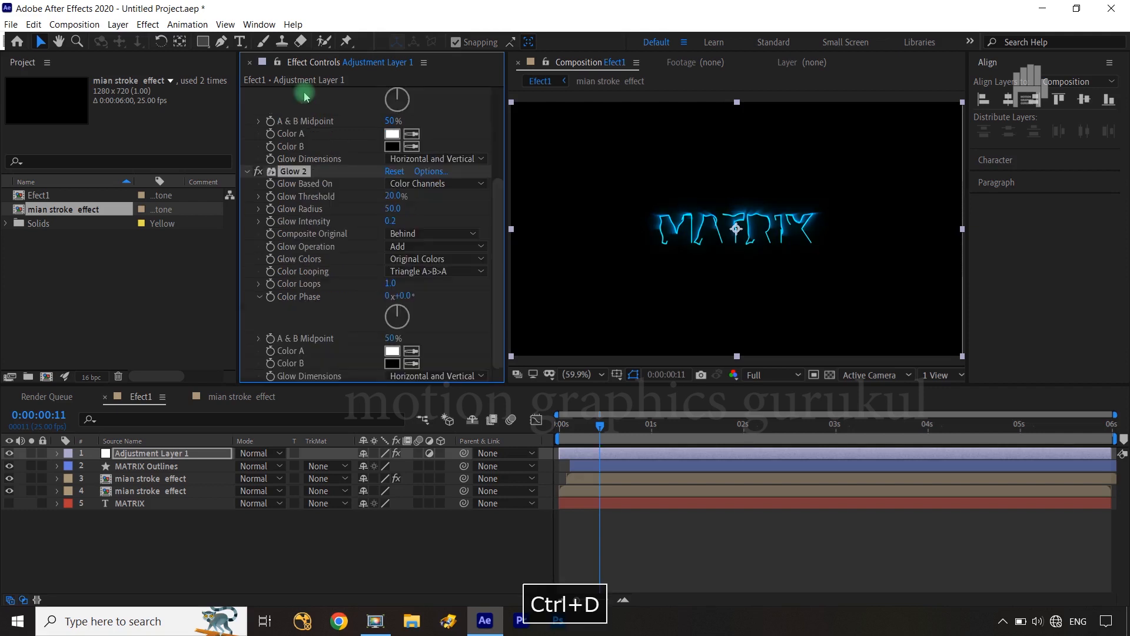
click(400, 203)
drag(395, 200, 321, 203)
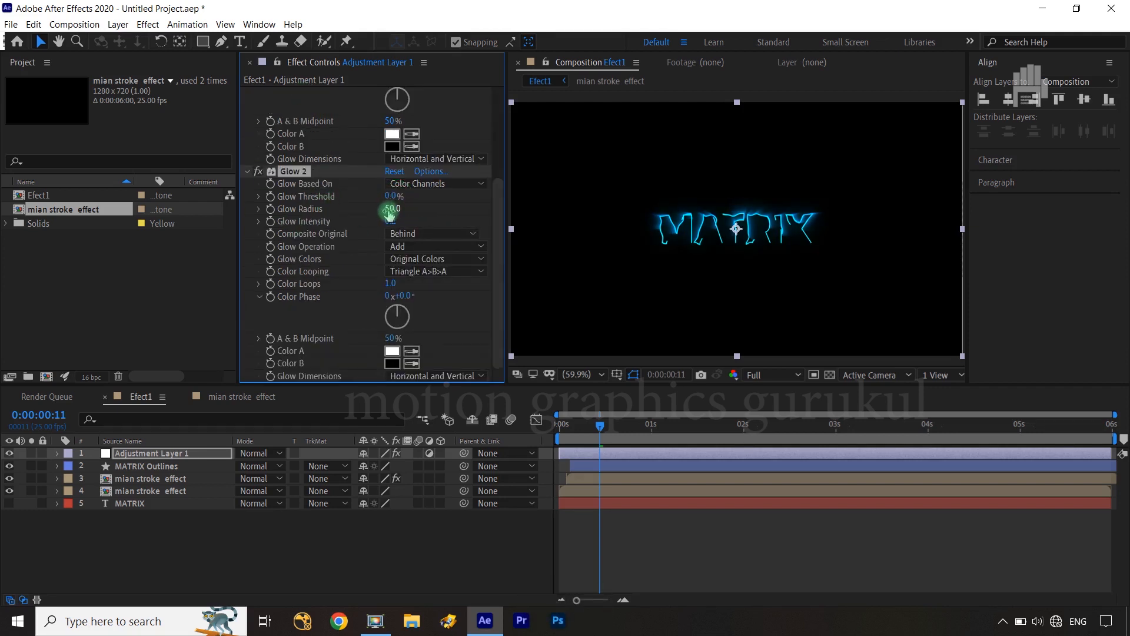
text(10)
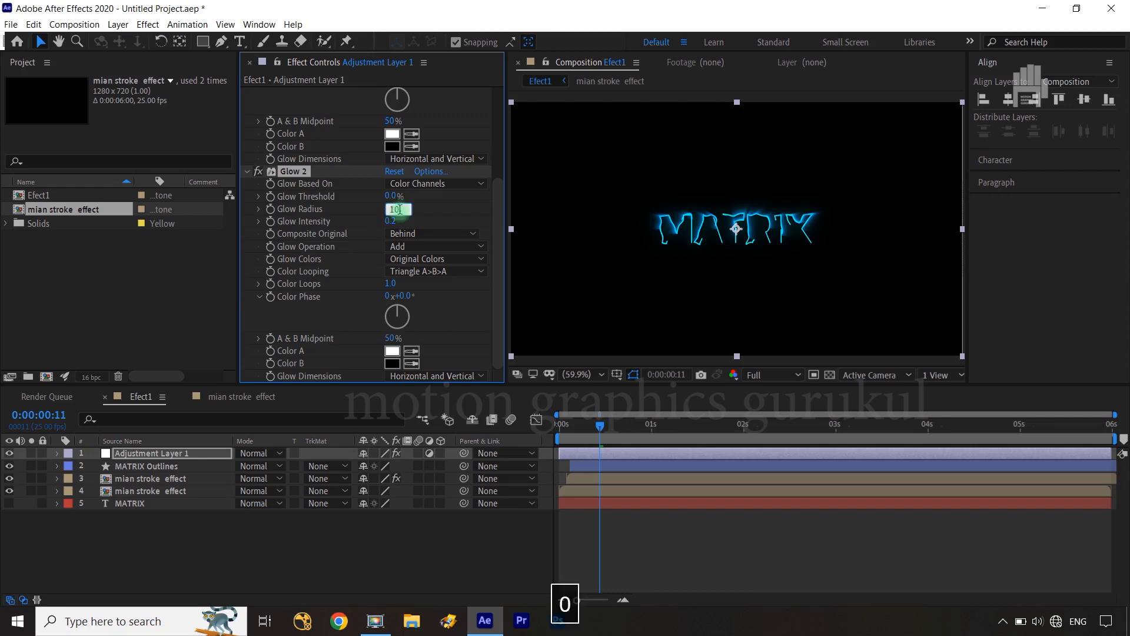
text(0)
click(390, 222)
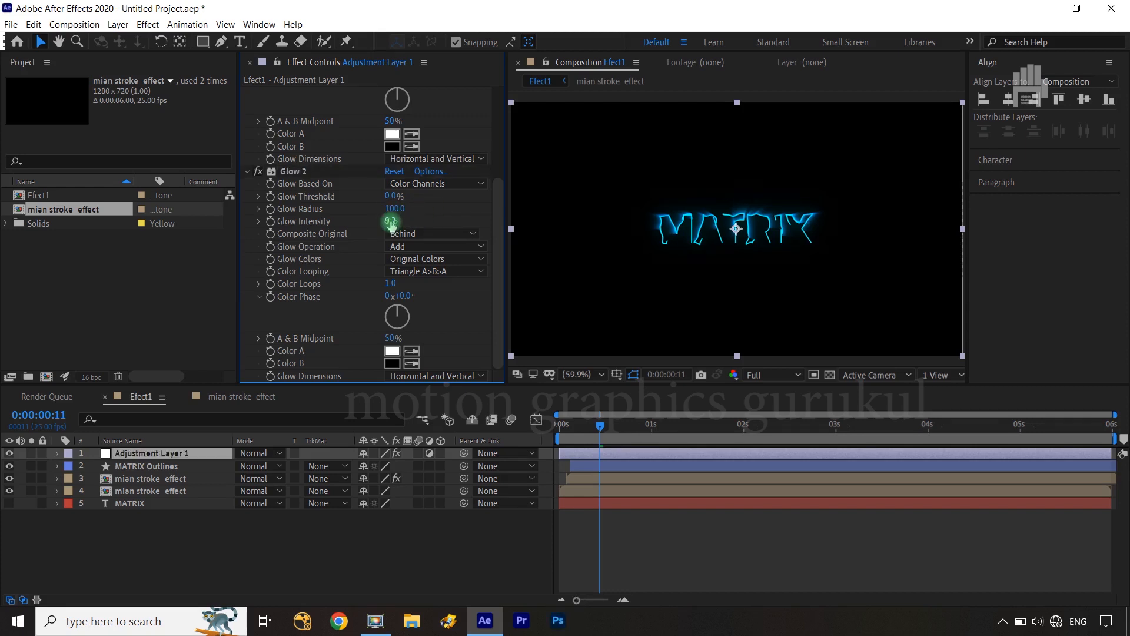
- Duplicate the Glow 2 effect and set the new copy's Glow Radius to 240
click(303, 172)
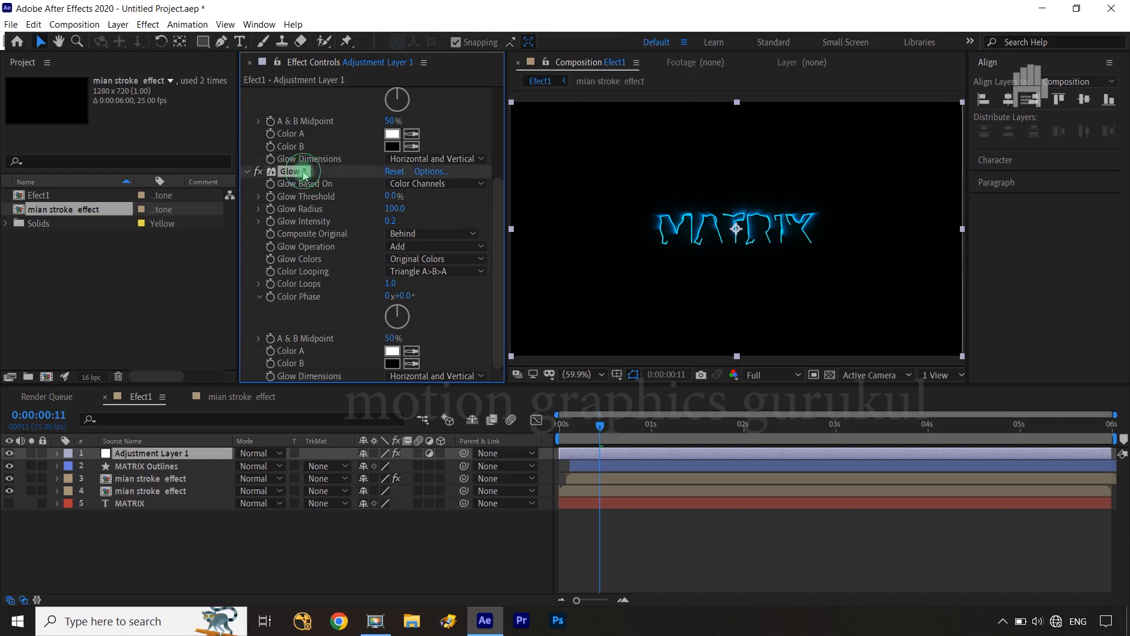
key(ctrl+d)
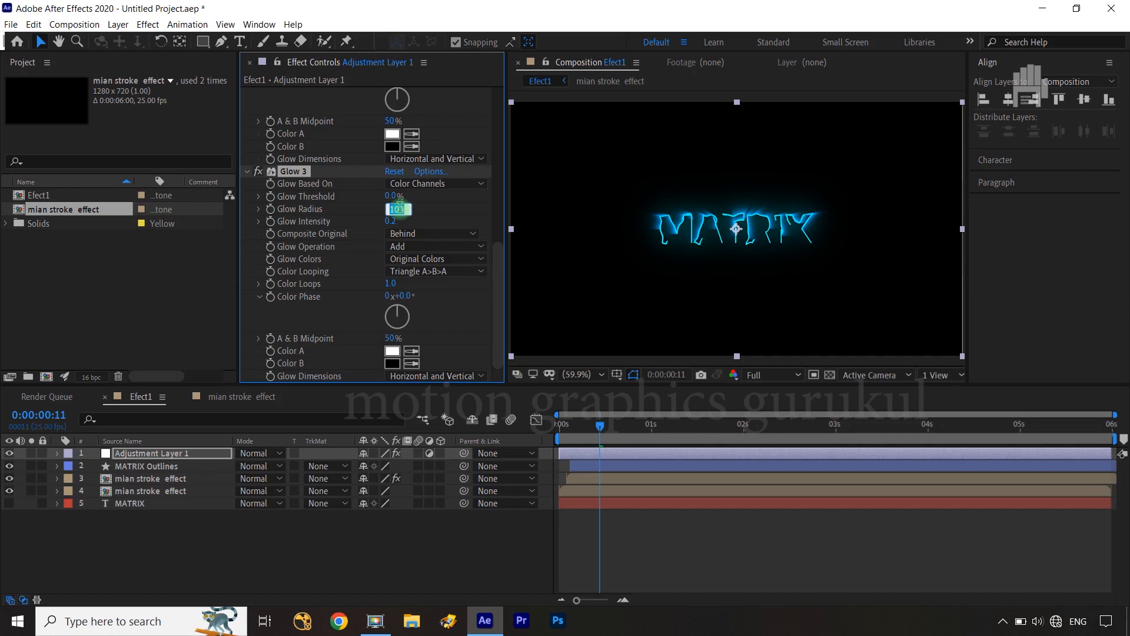
text(240)
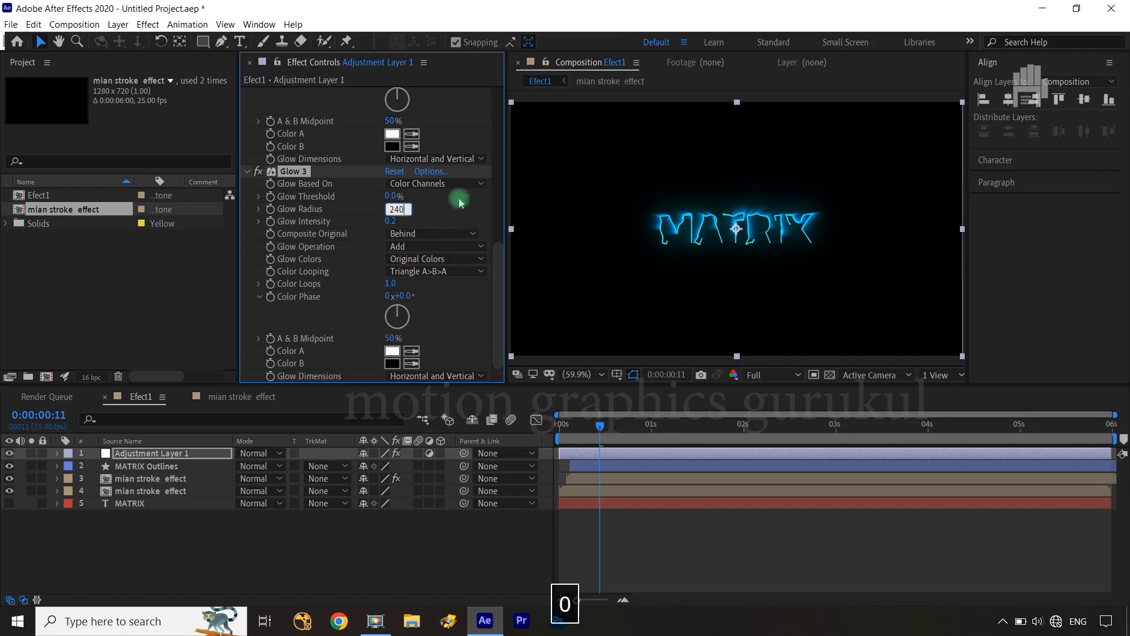
click(458, 197)
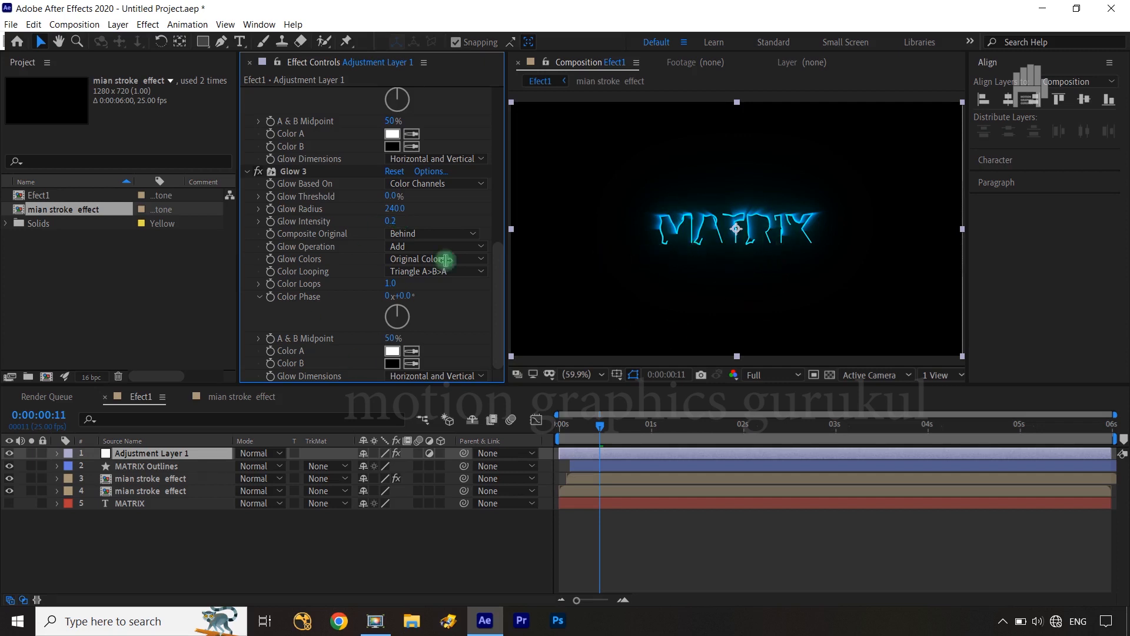
- Collapse the settings of all three Glow effects and preview the MATRIX reveal at 0:00:00:23
scroll(359, 247, up, 4)
scroll(263, 141, up, 5)
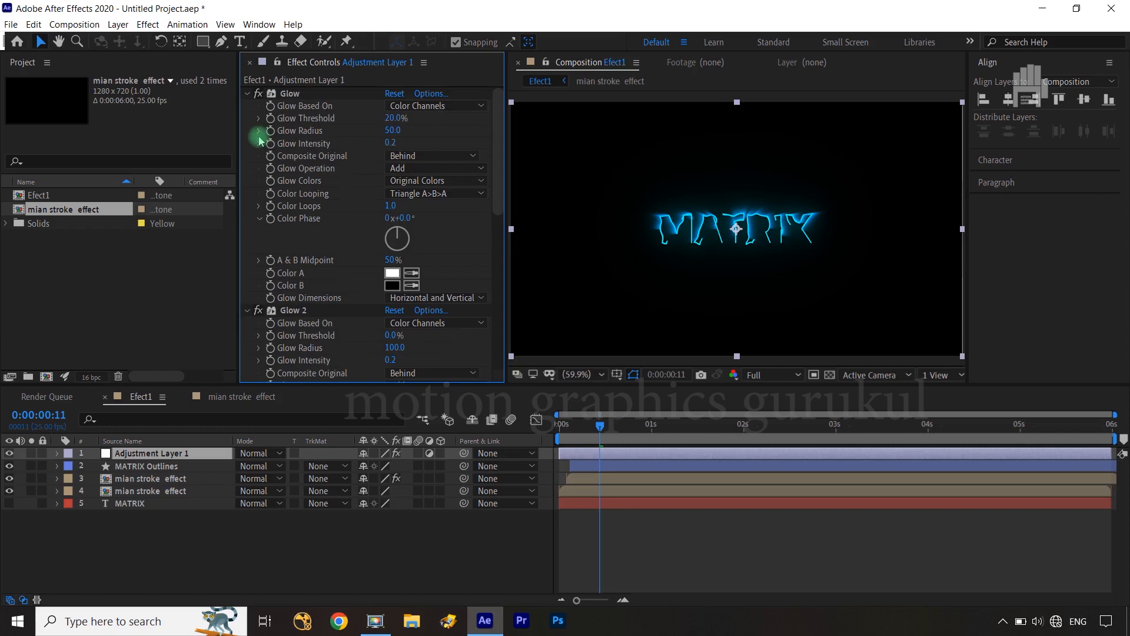
click(246, 93)
click(246, 106)
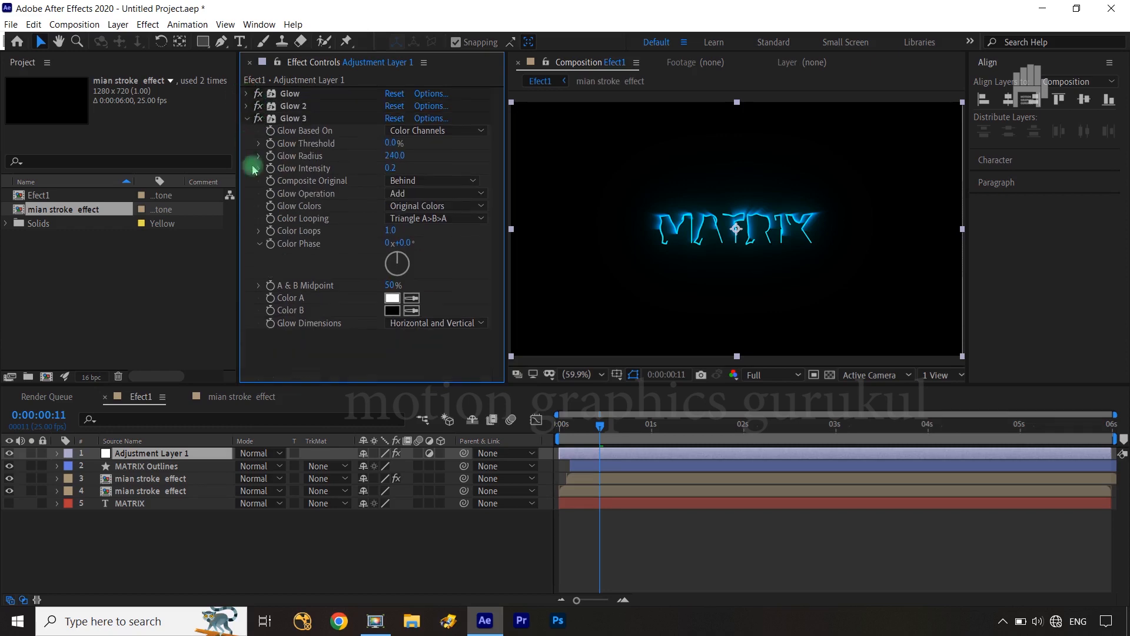
click(246, 119)
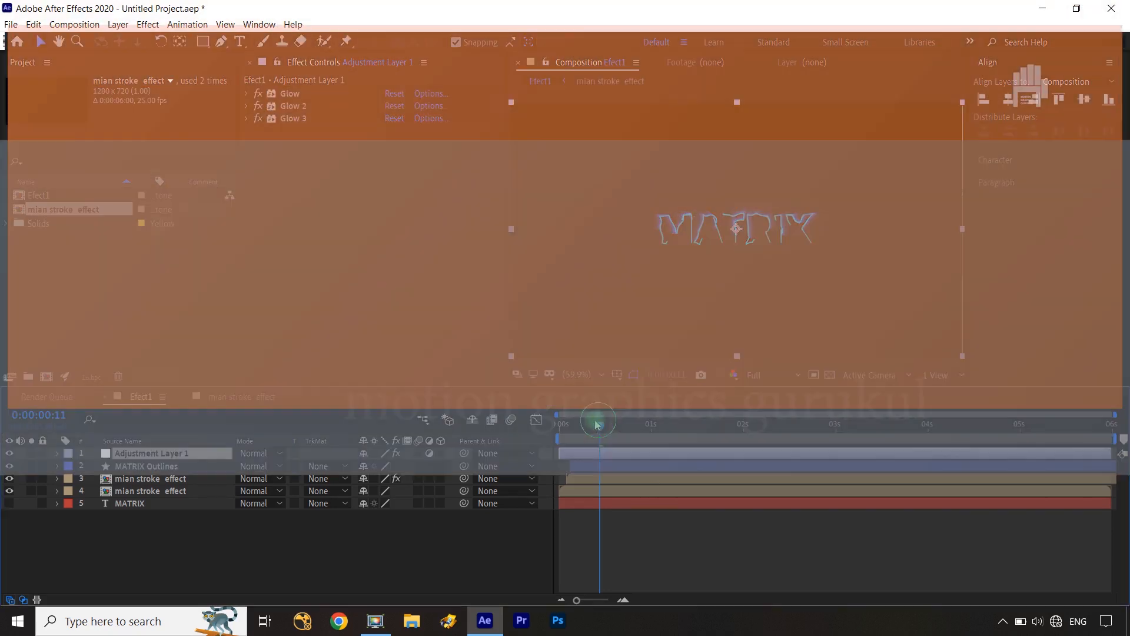
mouse_move(600, 425)
mouse_down()
mouse_move(566, 423)
mouse_move(610, 421)
mouse_move(565, 422)
mouse_move(611, 419)
mouse_up()
drag(621, 419, 644, 418)
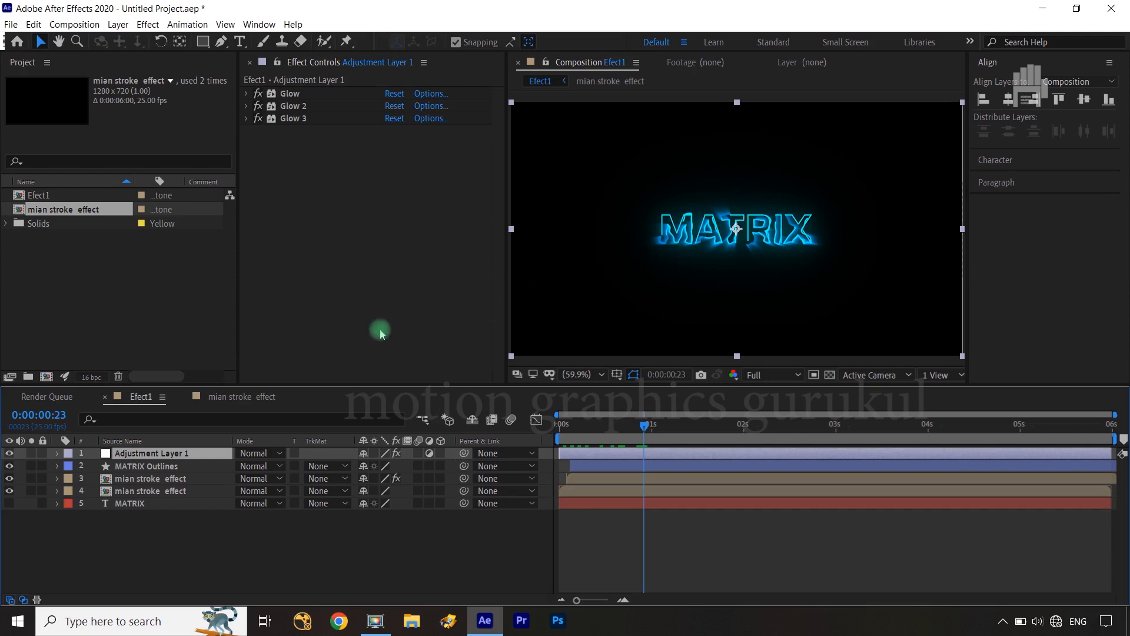
key(slash)
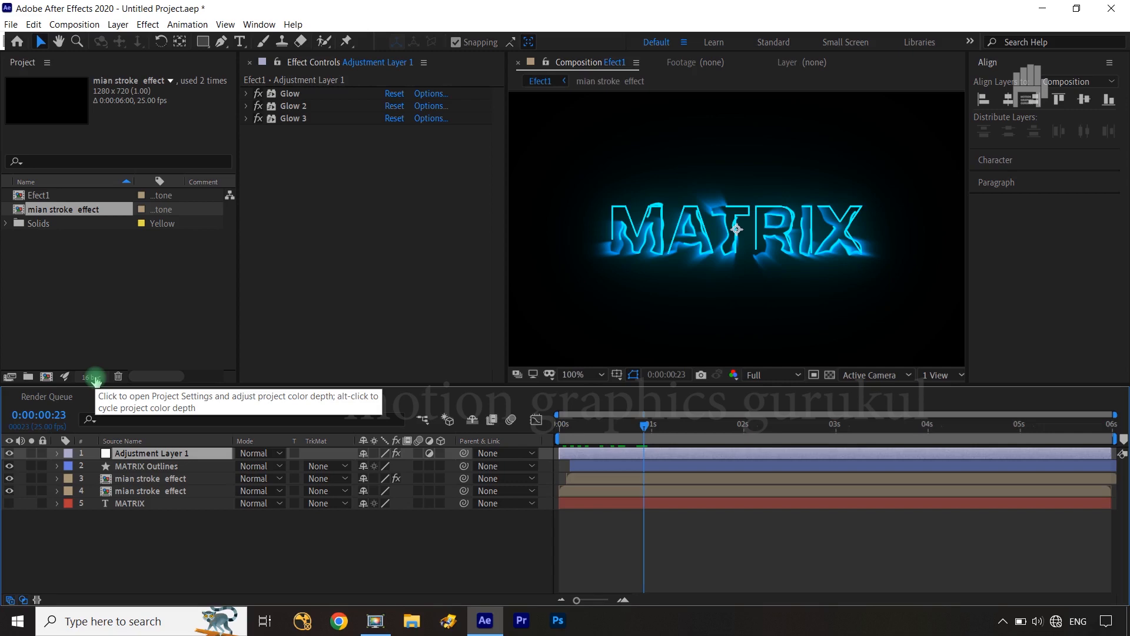
click(74, 24)
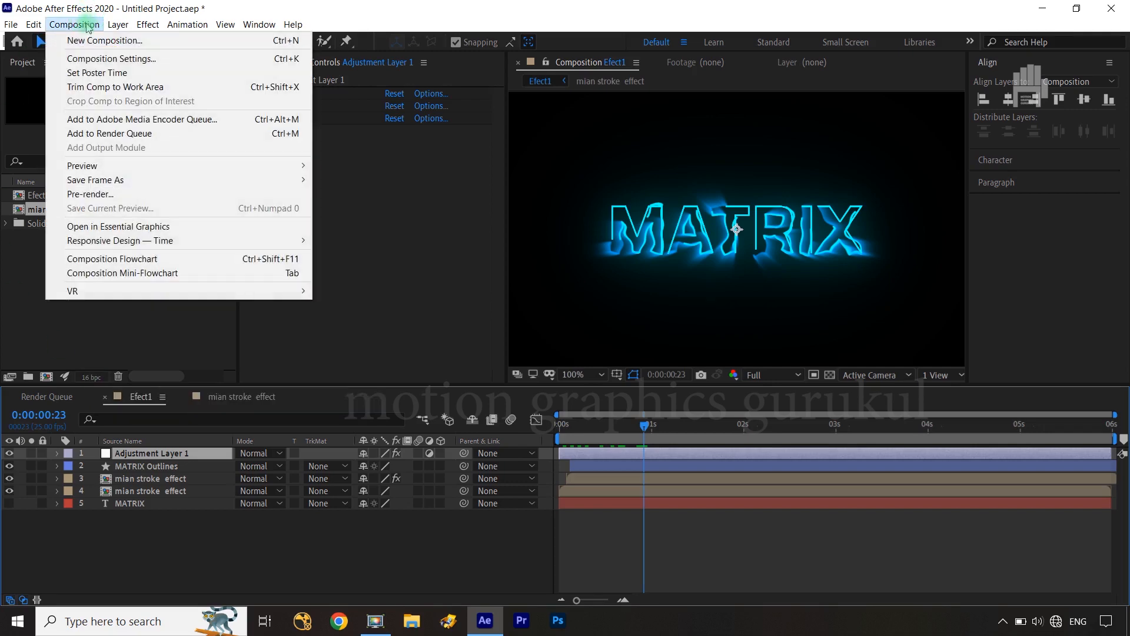
click(96, 61)
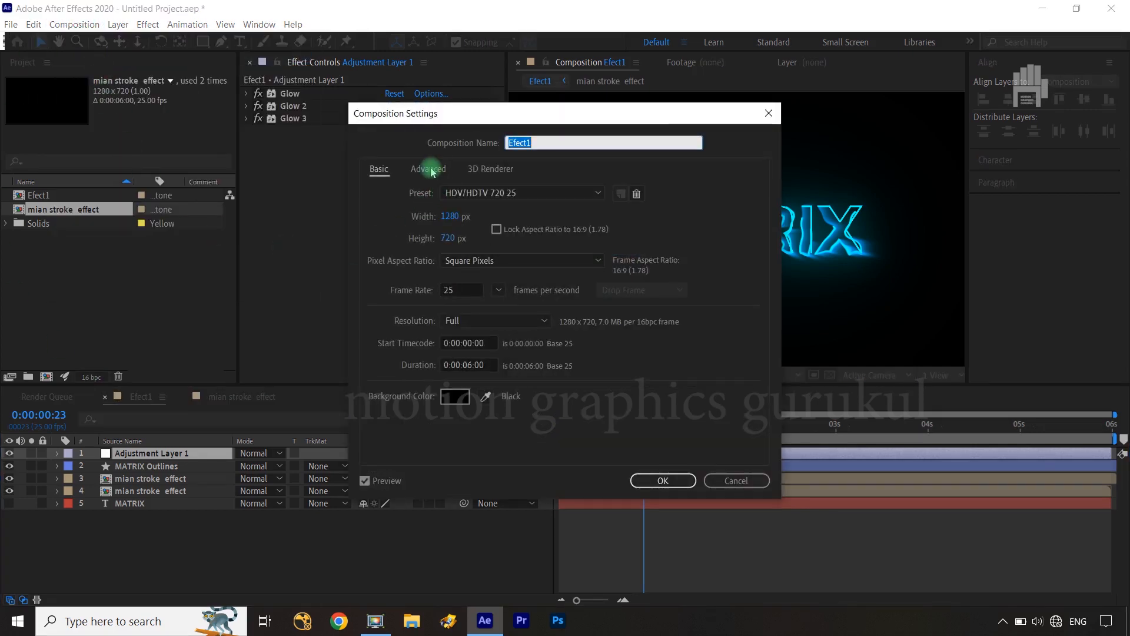
click(430, 170)
click(473, 170)
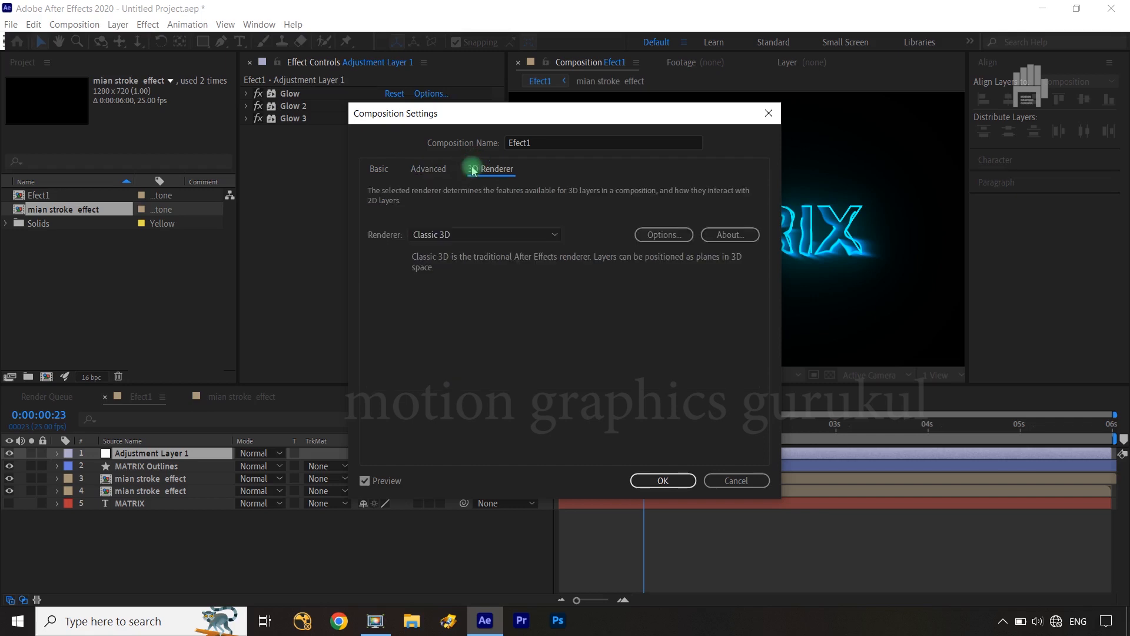
click(429, 170)
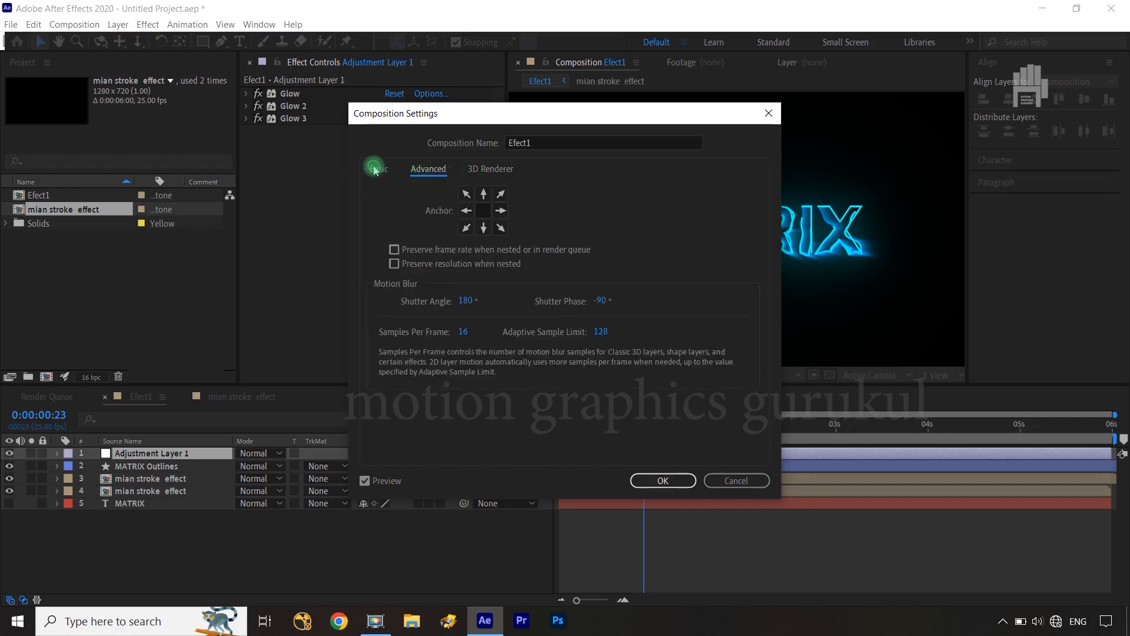
click(374, 169)
click(735, 480)
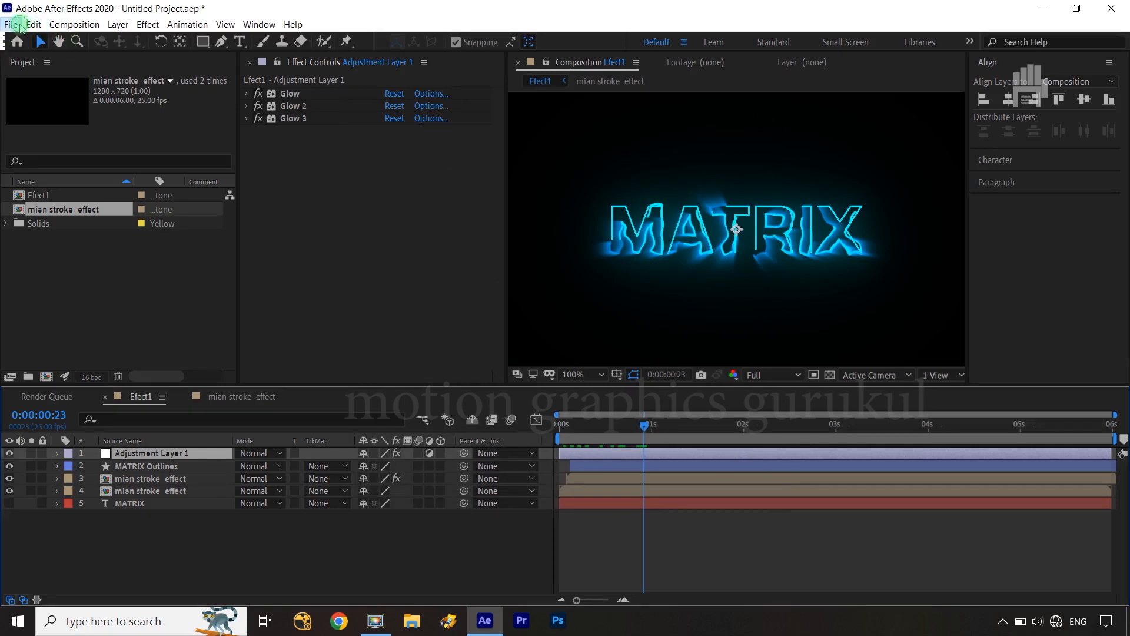
- Examine the color depth options in the project settings without changing them
click(12, 24)
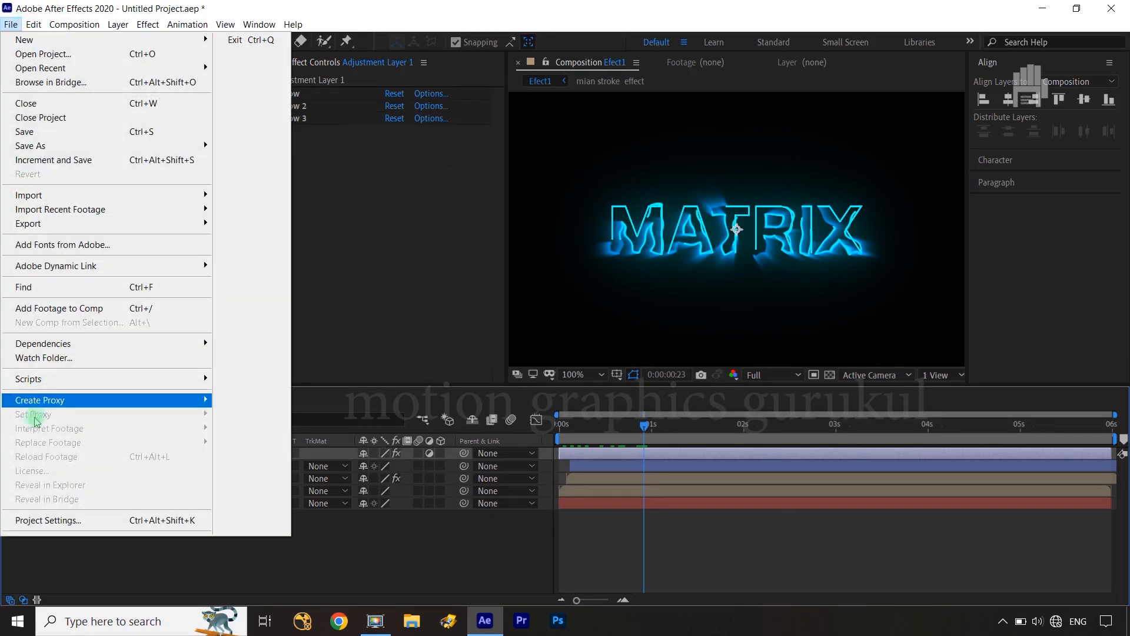
click(49, 524)
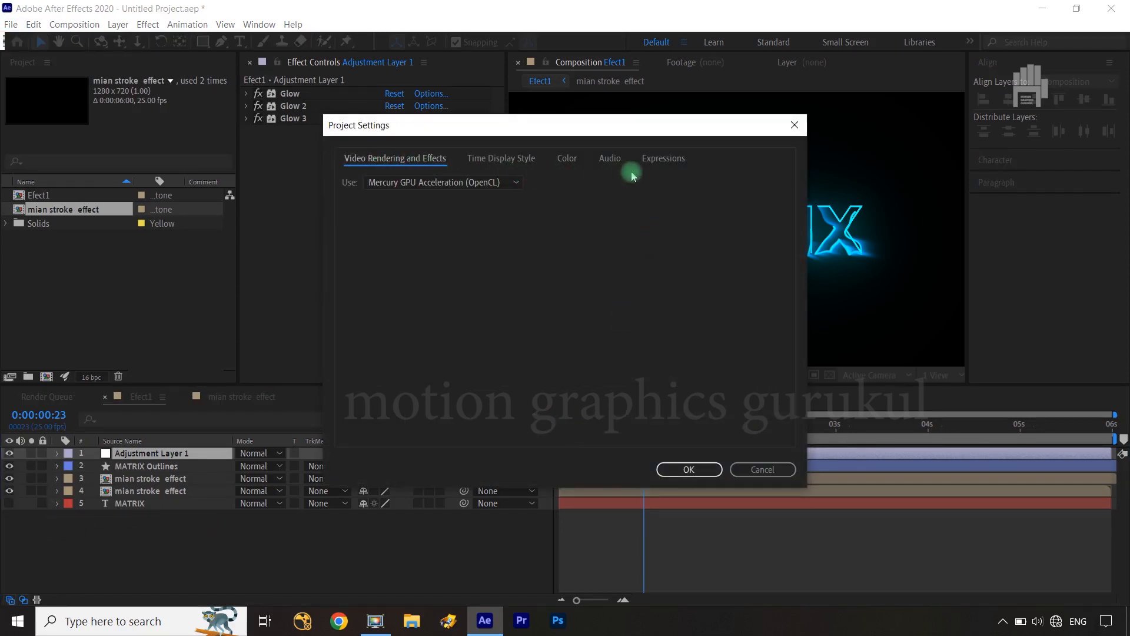
click(560, 162)
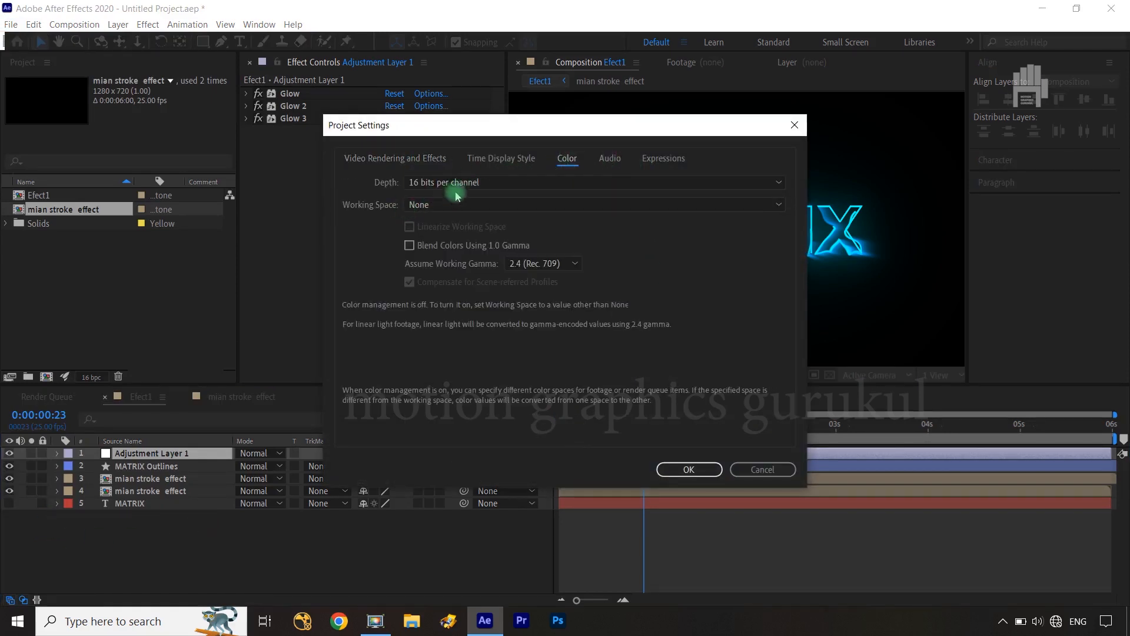
click(483, 184)
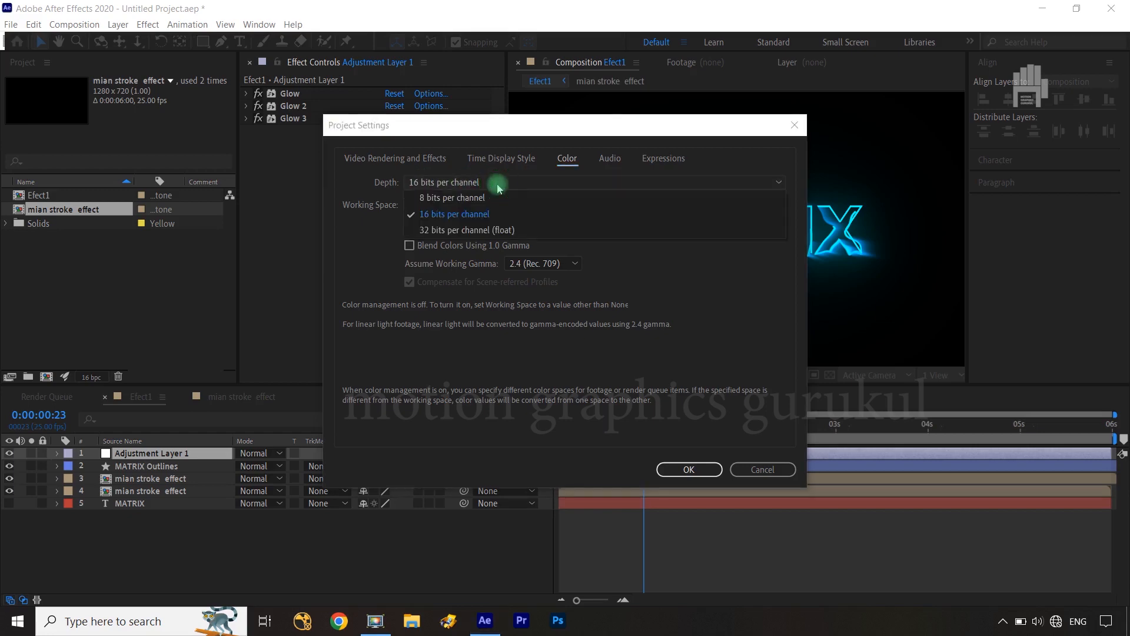
click(771, 462)
click(740, 467)
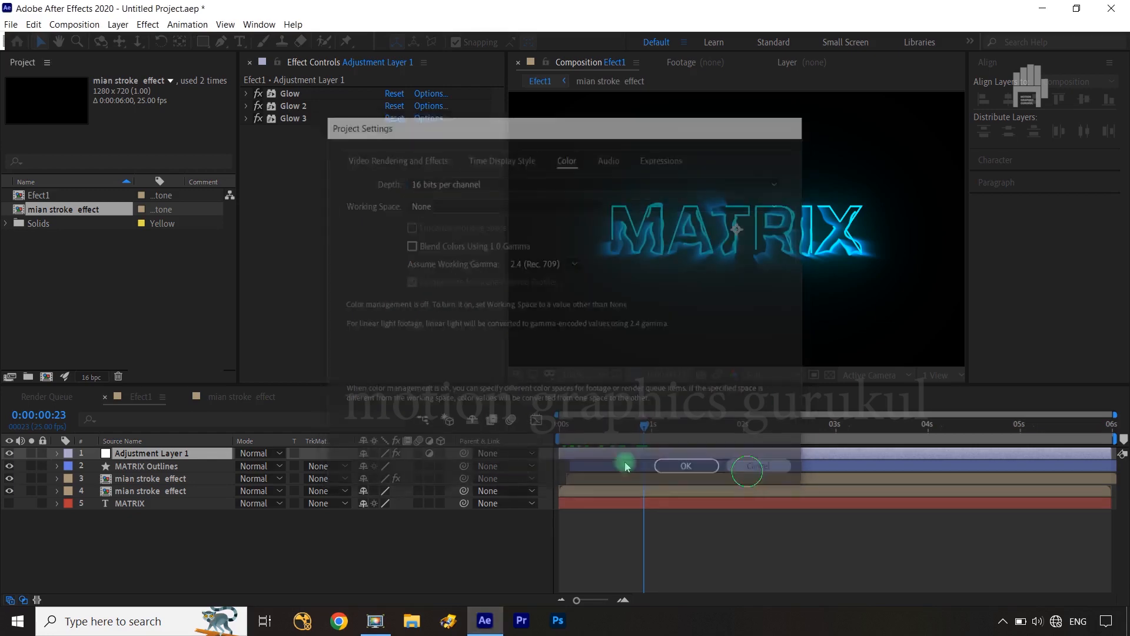
- Set the project color depth to 8 bits per channel
click(88, 379)
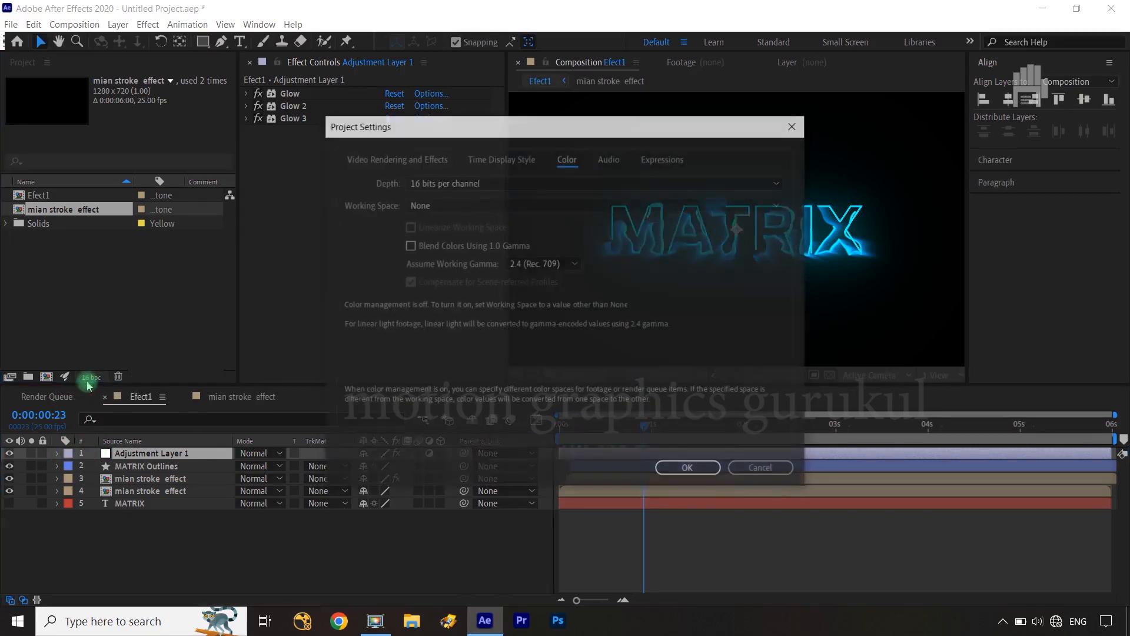
click(486, 182)
click(470, 197)
click(692, 469)
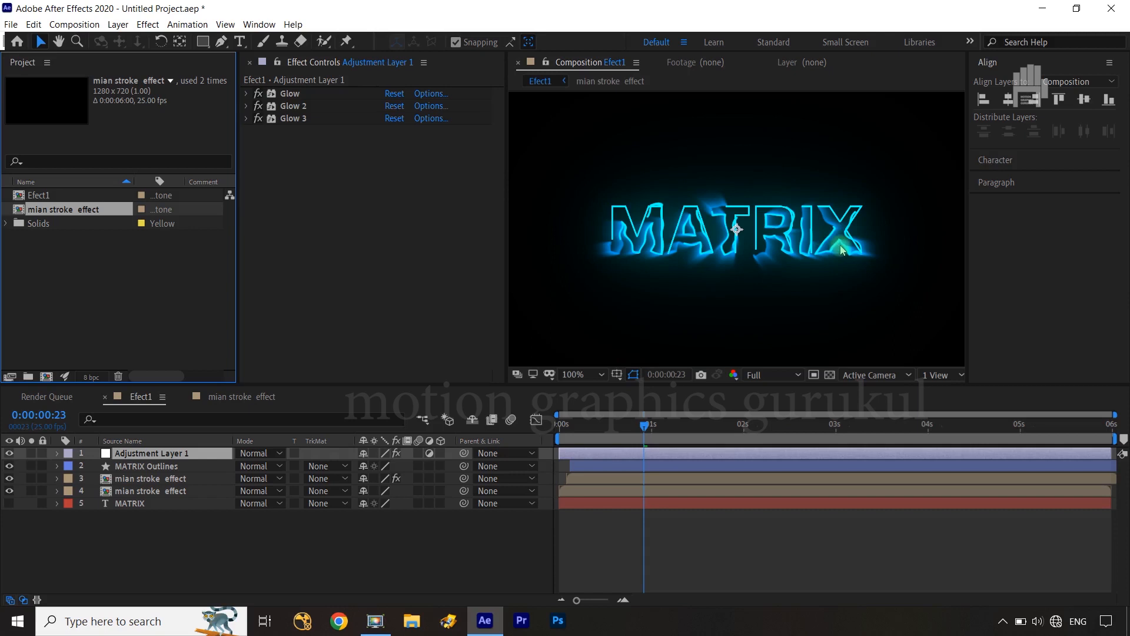
- Set the project color depth to 32 bits per channel (float) and check the glow in the composition
click(90, 377)
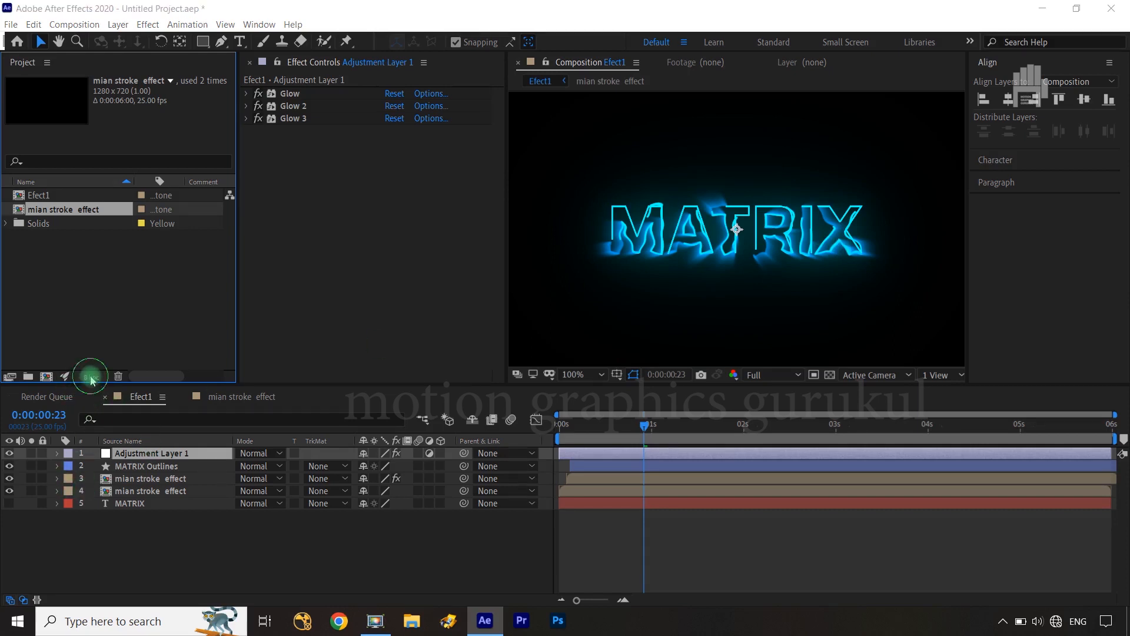
click(496, 183)
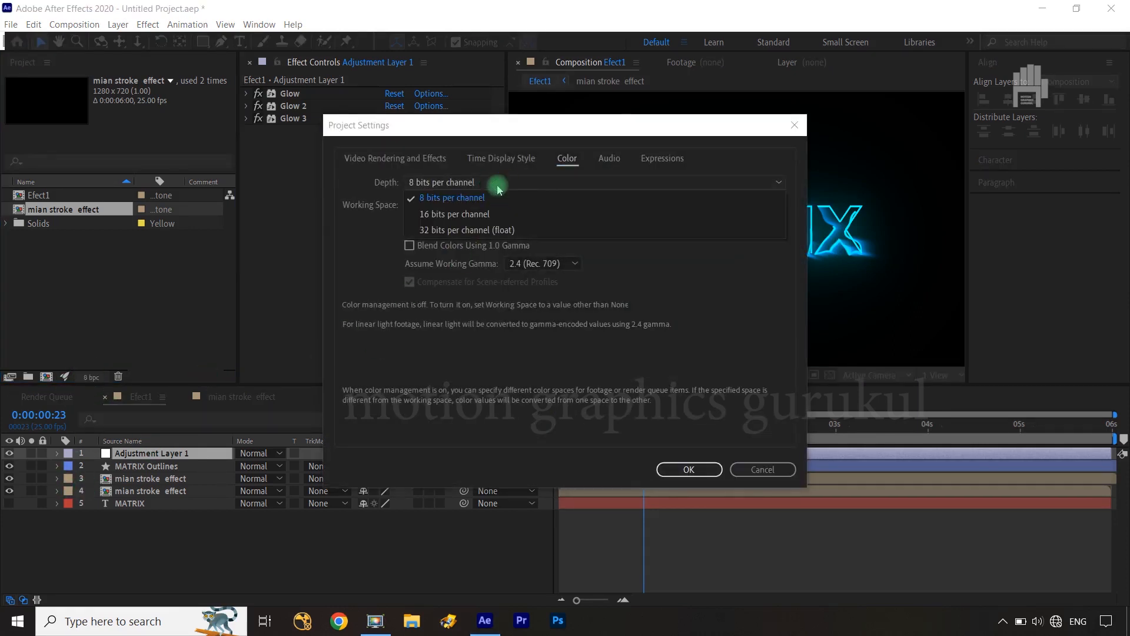
click(488, 229)
click(683, 471)
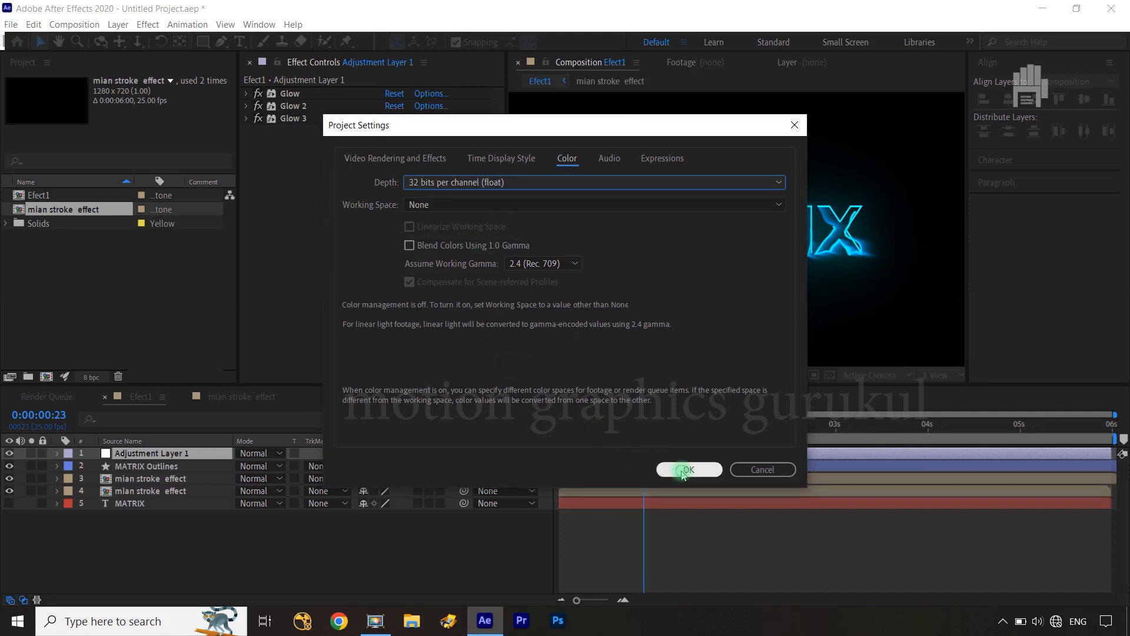
click(822, 203)
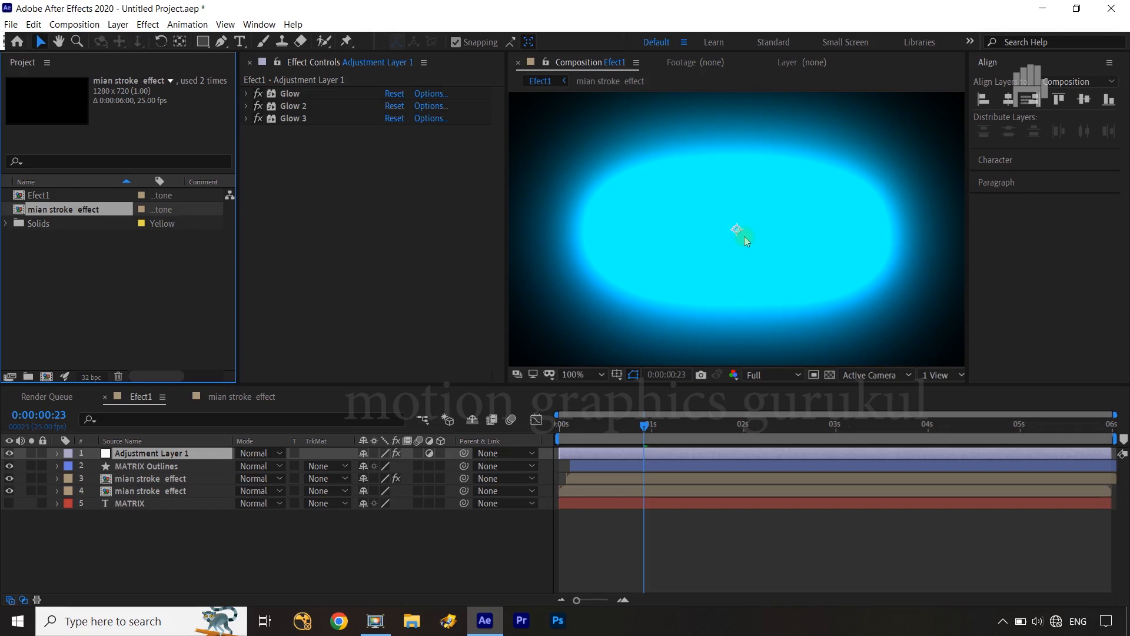
- Set the project color depth to 16 bits per channel and preview the glowing reveal just past one second
click(93, 377)
click(527, 182)
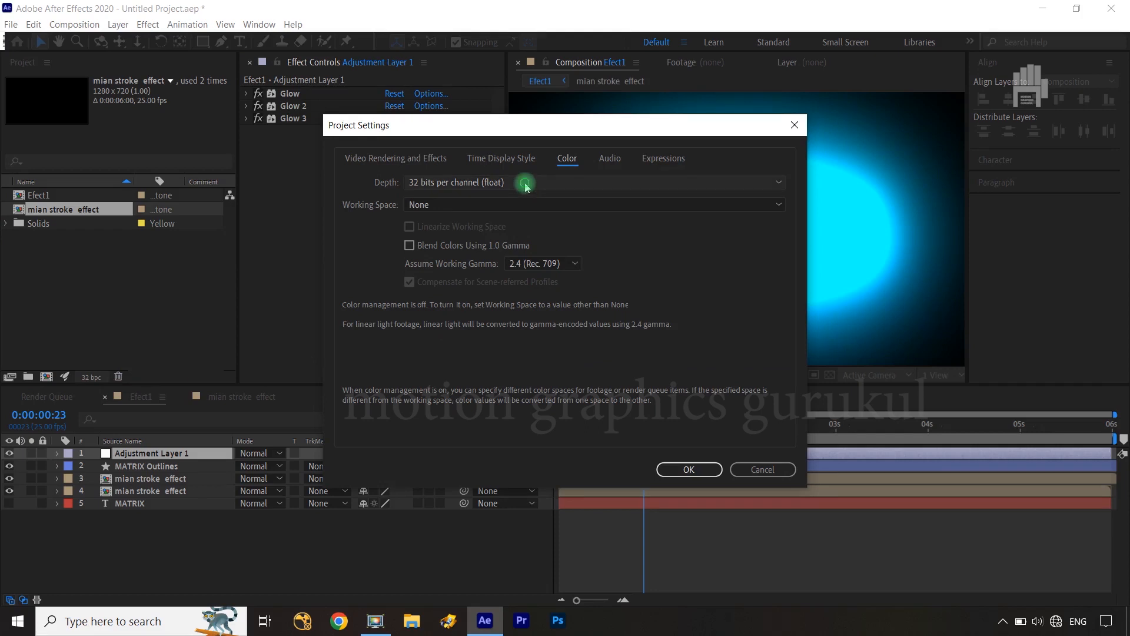
click(482, 214)
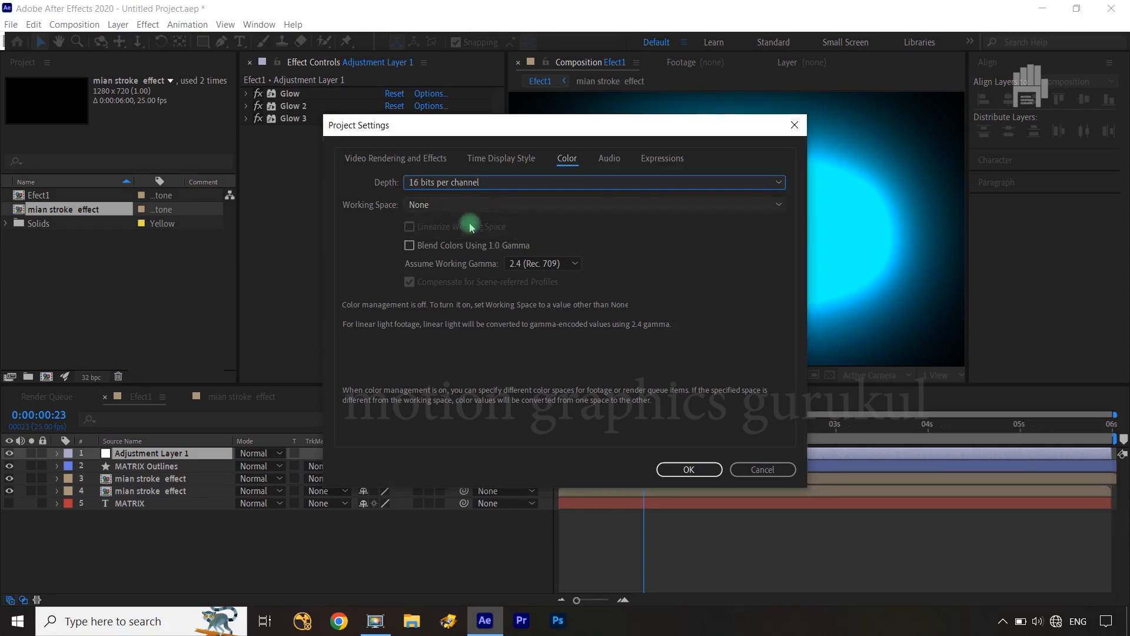
click(693, 470)
click(405, 561)
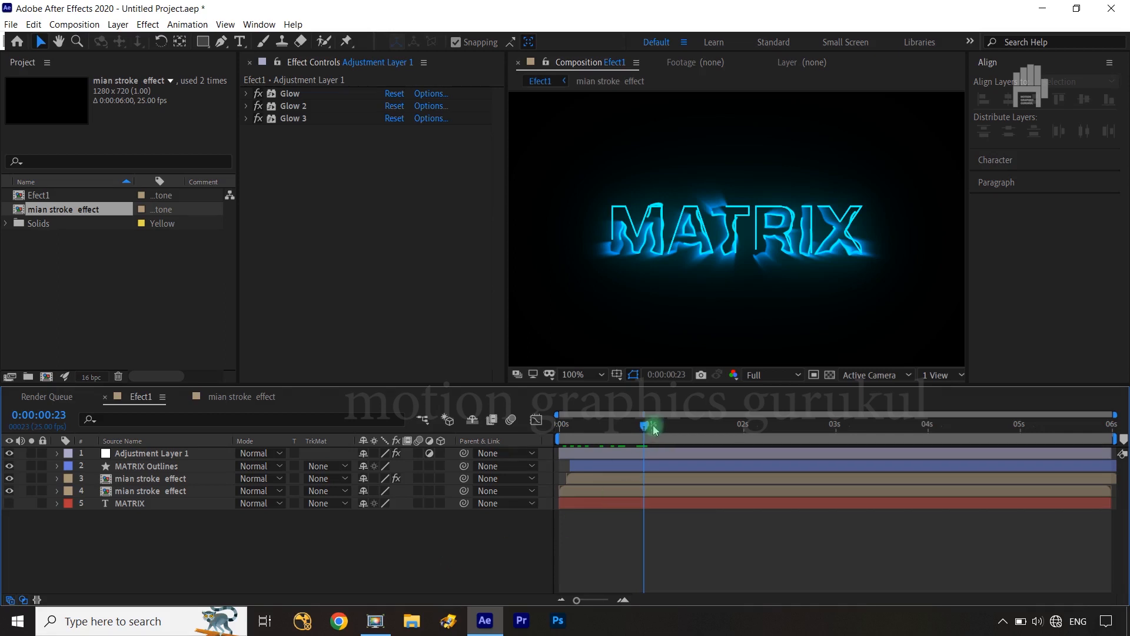
drag(644, 422, 674, 429)
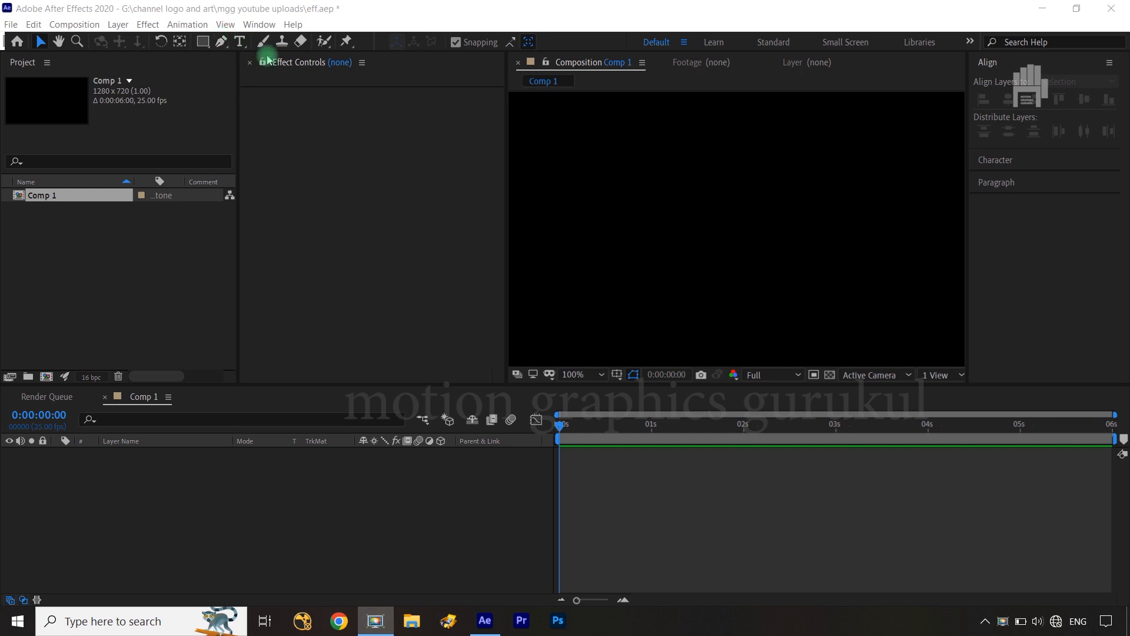
- Add a text layer reading TRAIL to the empty Comp 1 composition
click(241, 40)
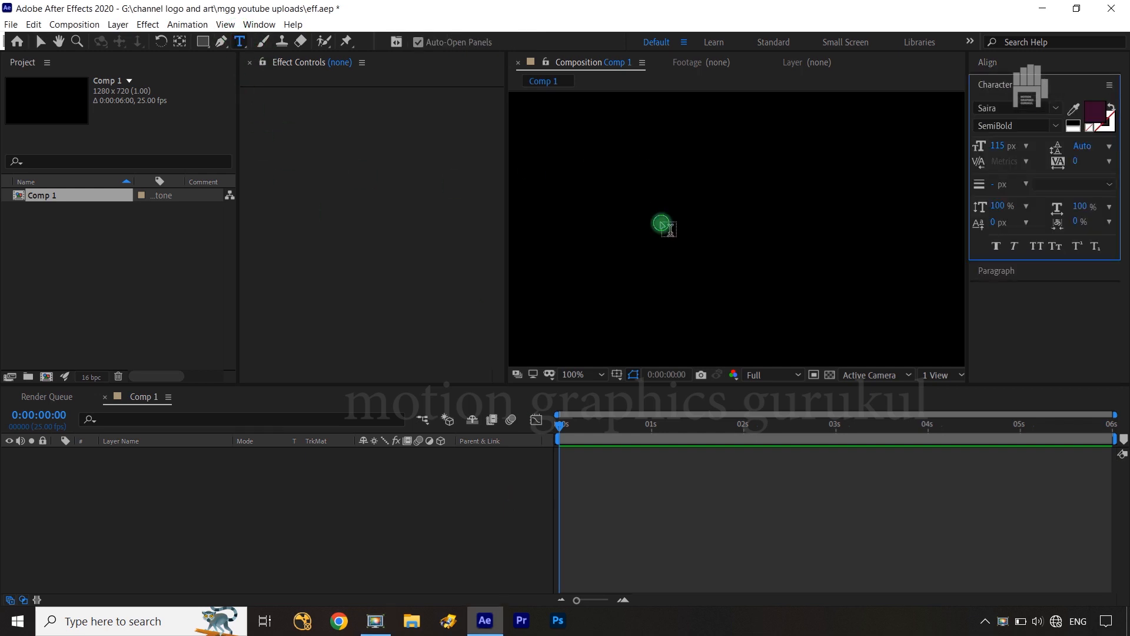
click(661, 227)
text(TRAIL)
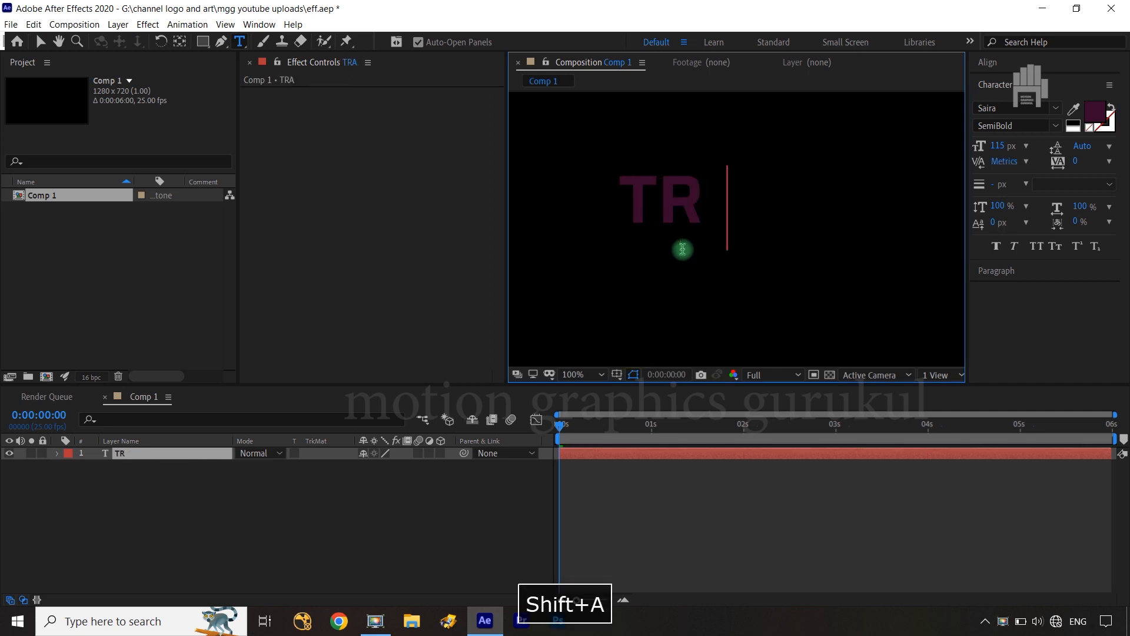
- Set the fill color of the whole TRAIL text to white
double_click(197, 452)
click(1094, 121)
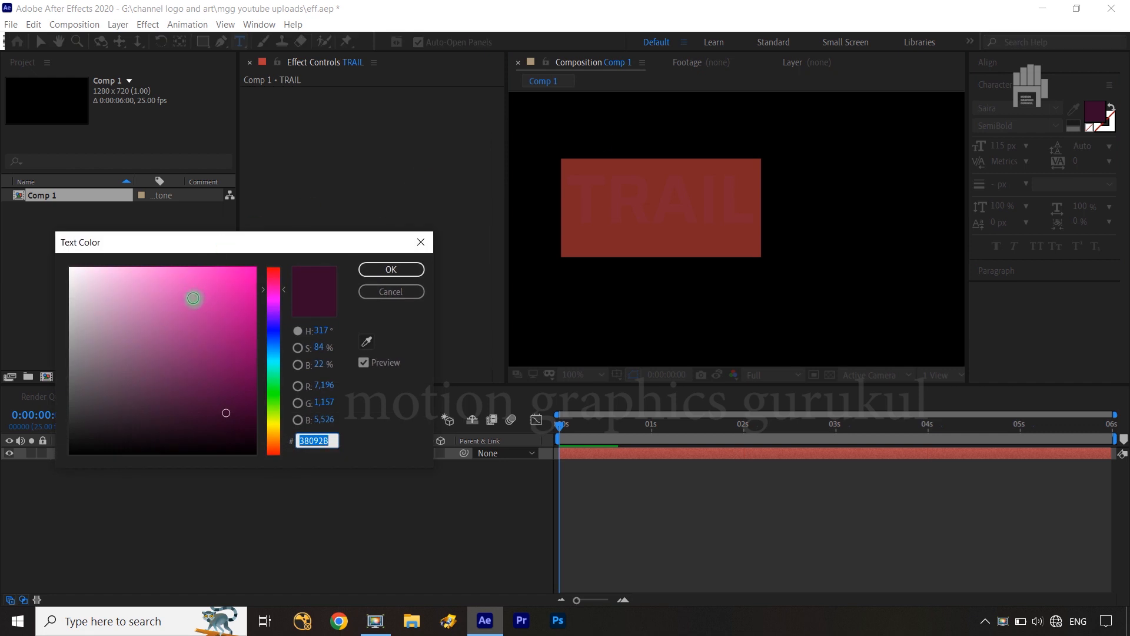
drag(194, 297, 22, 242)
click(383, 275)
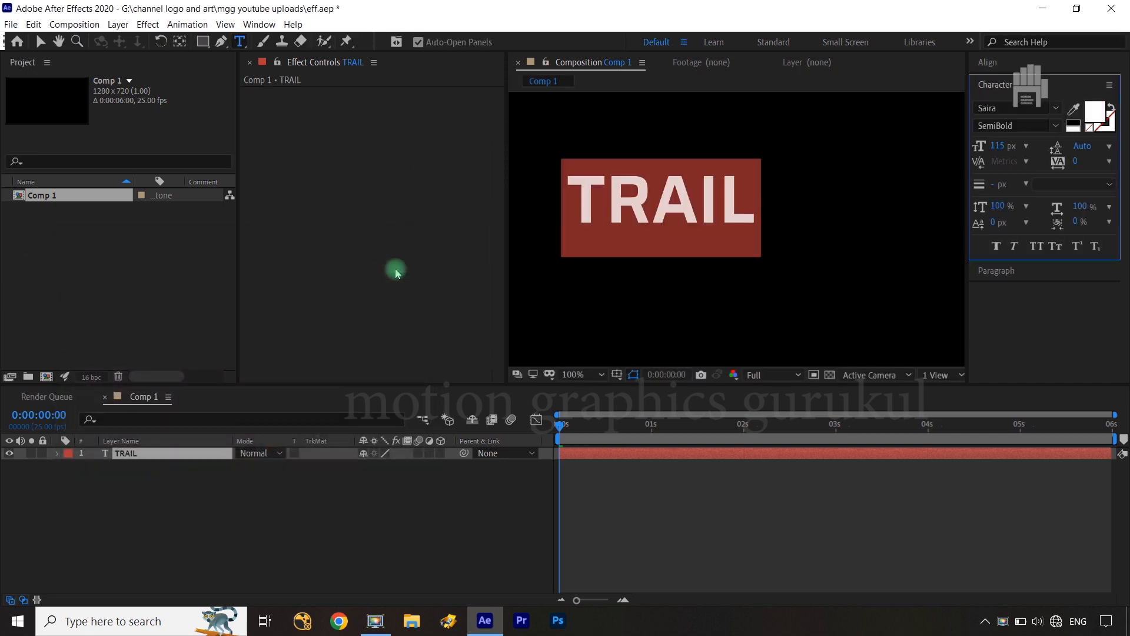
- Center the TRAIL layer horizontally and vertically in the composition and move its anchor point to the center of the text
click(996, 74)
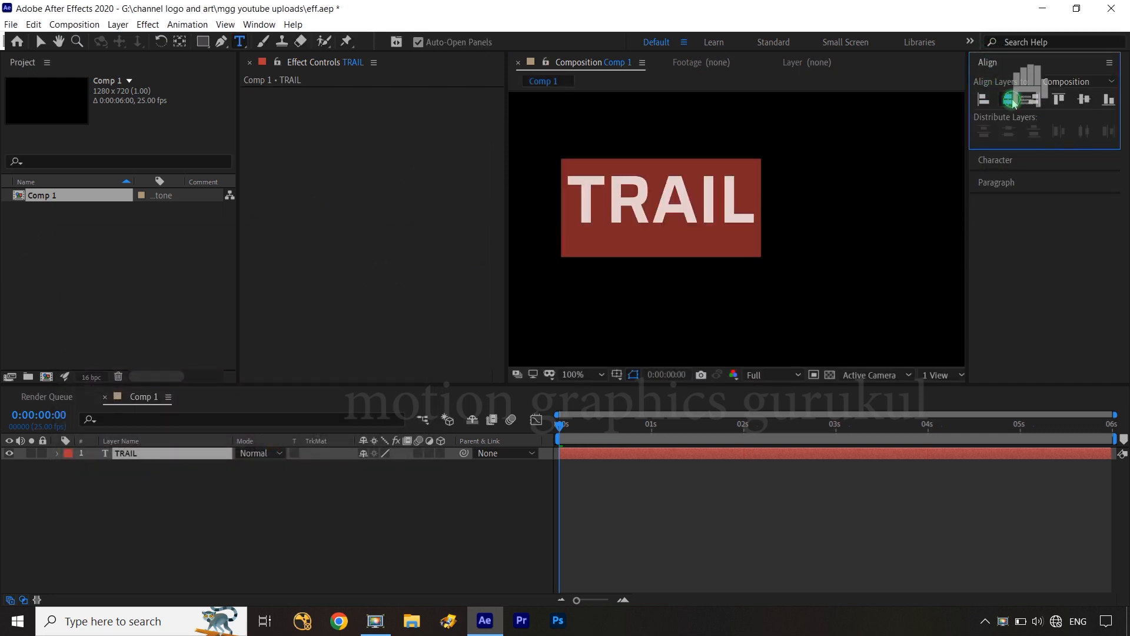
click(1008, 99)
click(1083, 99)
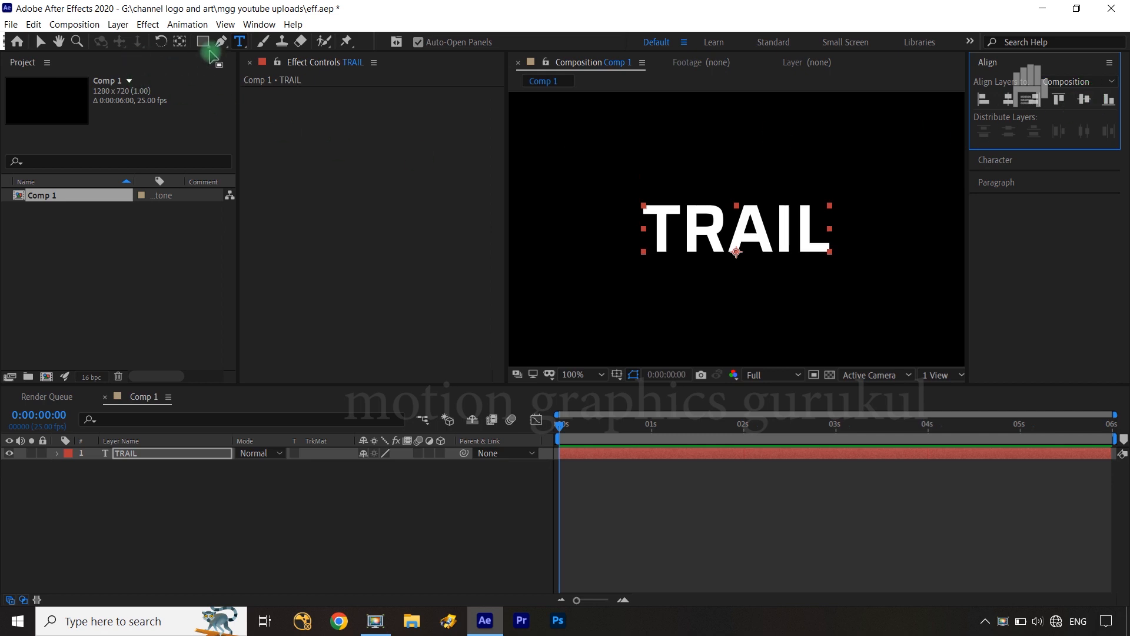
ctrl+double_click(183, 43)
click(328, 542)
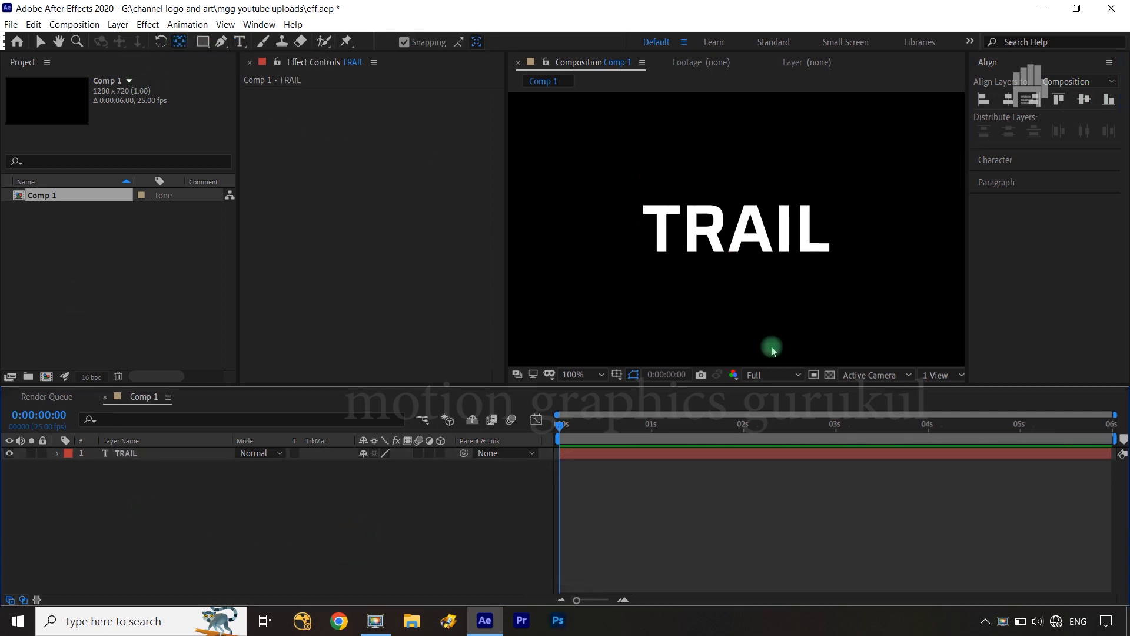
key(shift+slash)
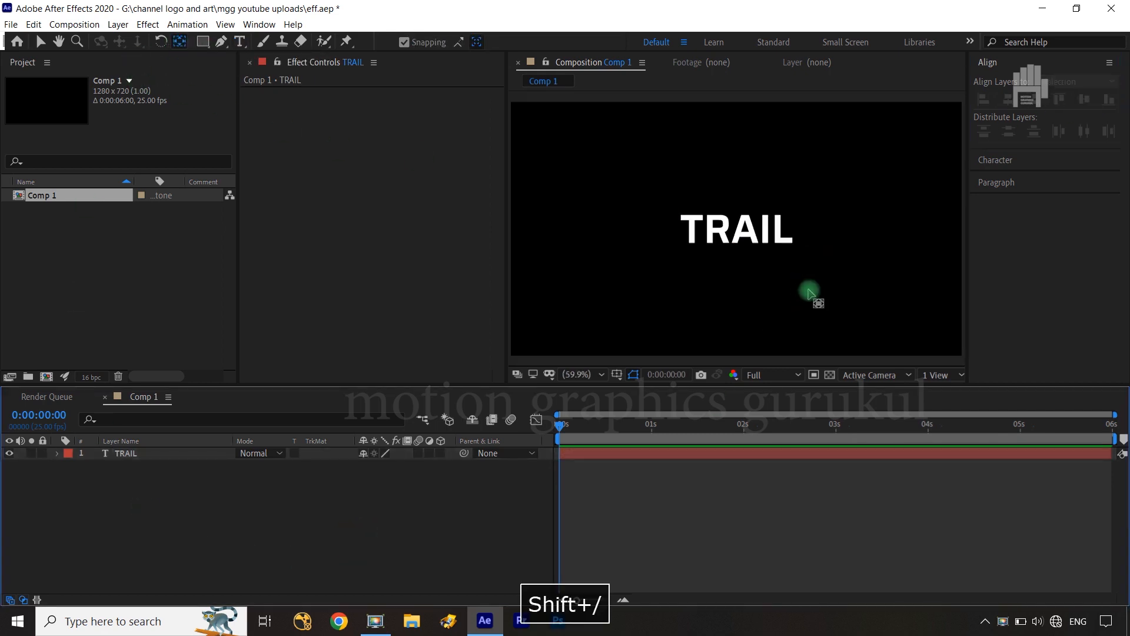
- Display the title/action safe guides and keyframe the TRAIL layer's Position at 640, 528 at the start of the timeline
click(198, 457)
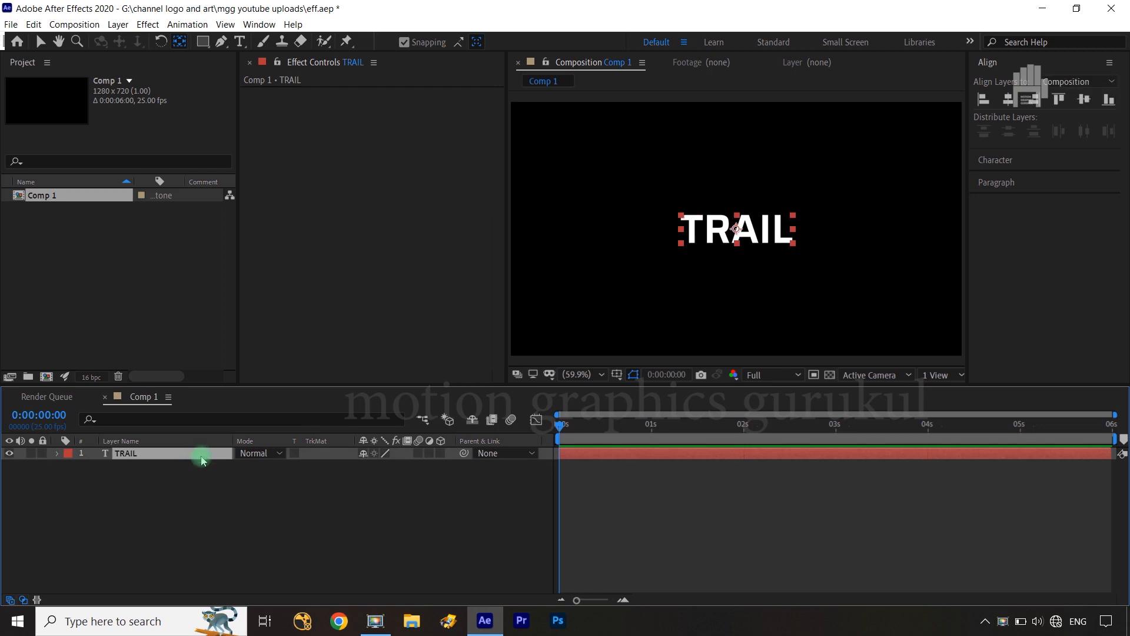
key(p)
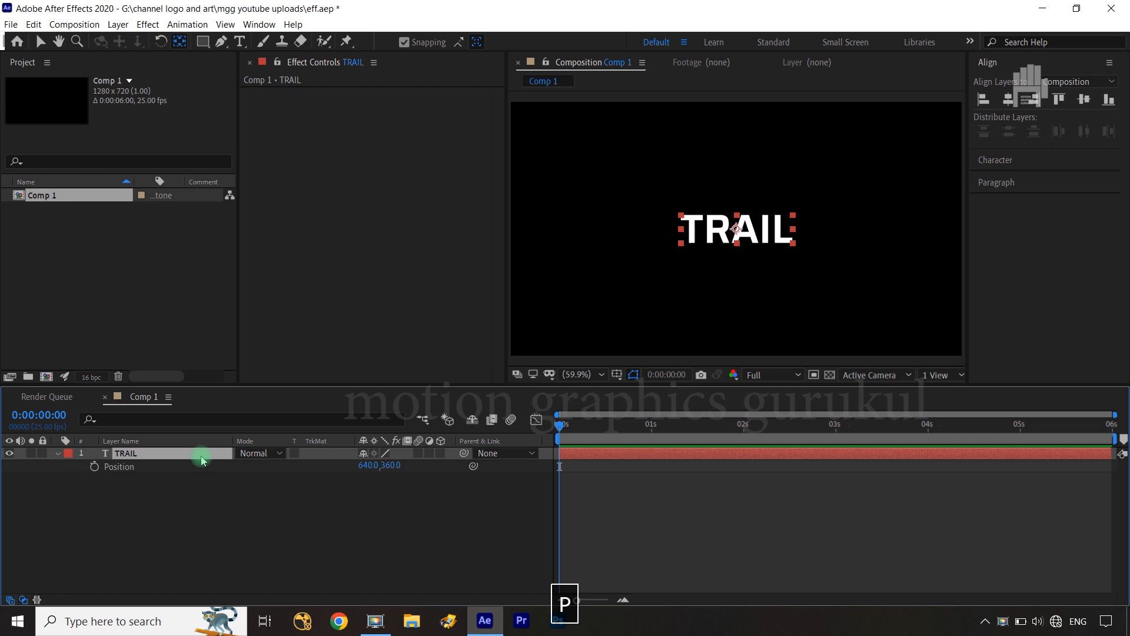
click(95, 466)
click(616, 379)
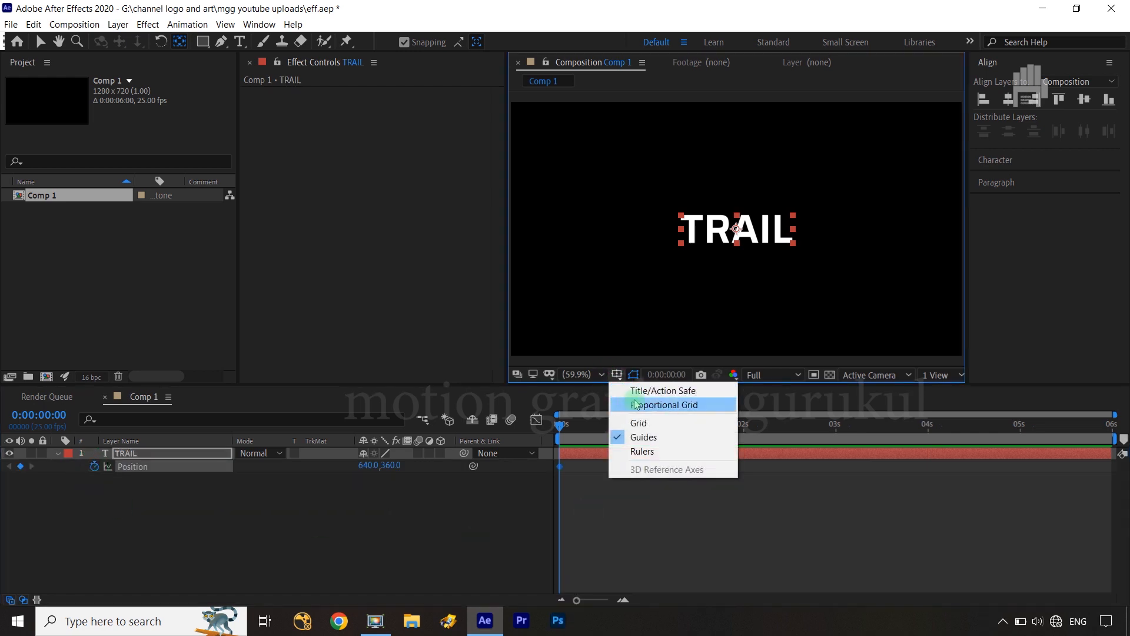
click(648, 389)
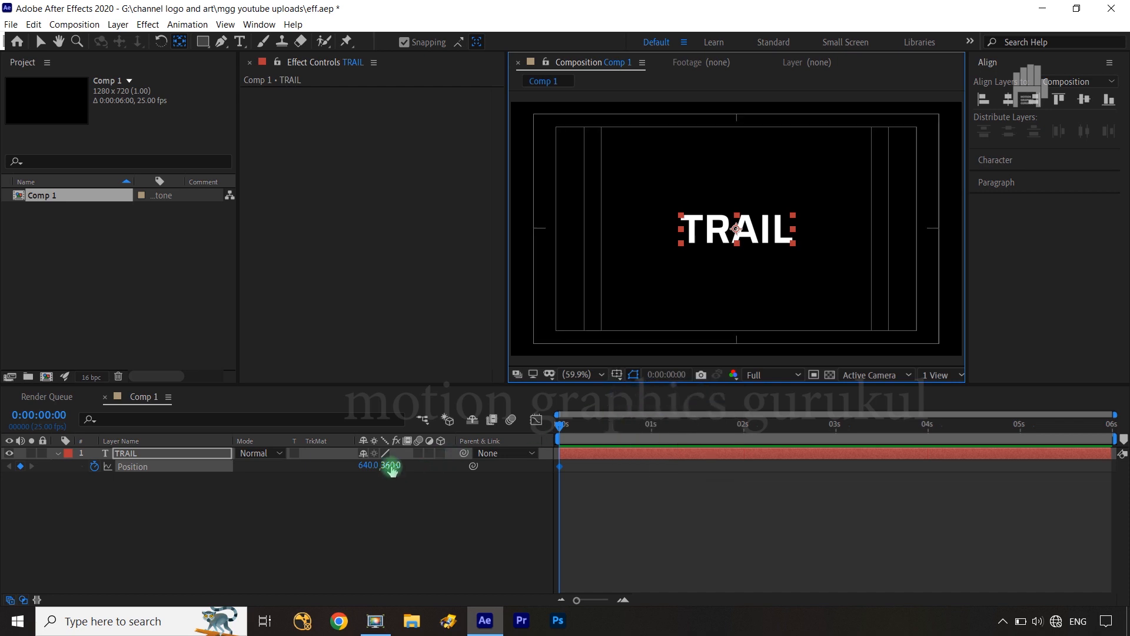
drag(391, 465, 515, 464)
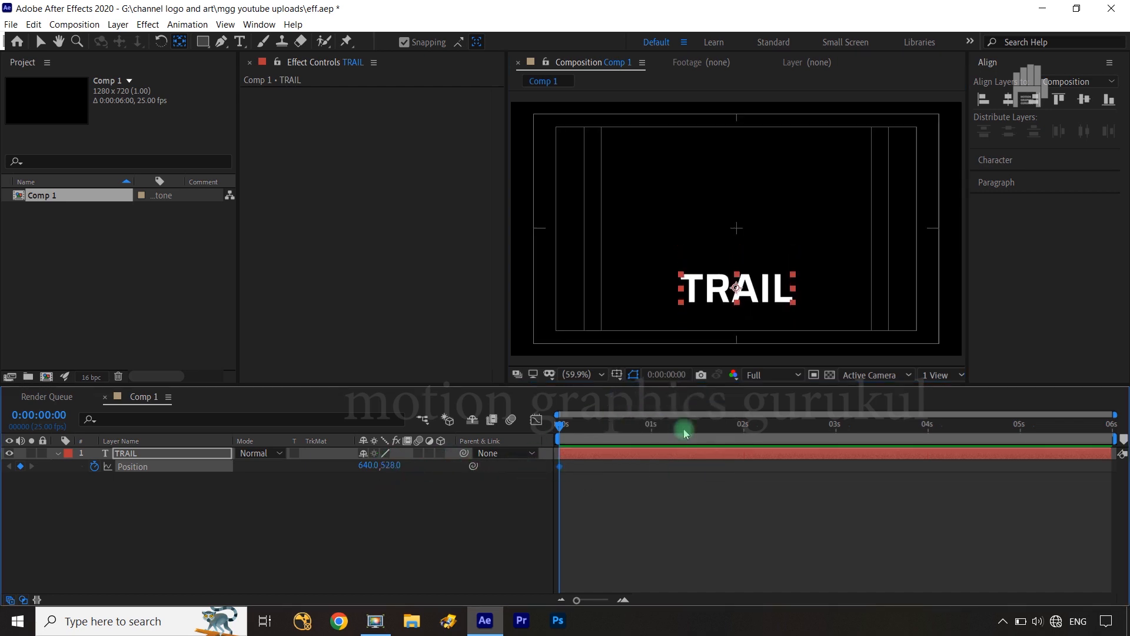
- Add a second Position keyframe at 1 second that moves the TRAIL text up to 640, 199
drag(563, 429, 655, 435)
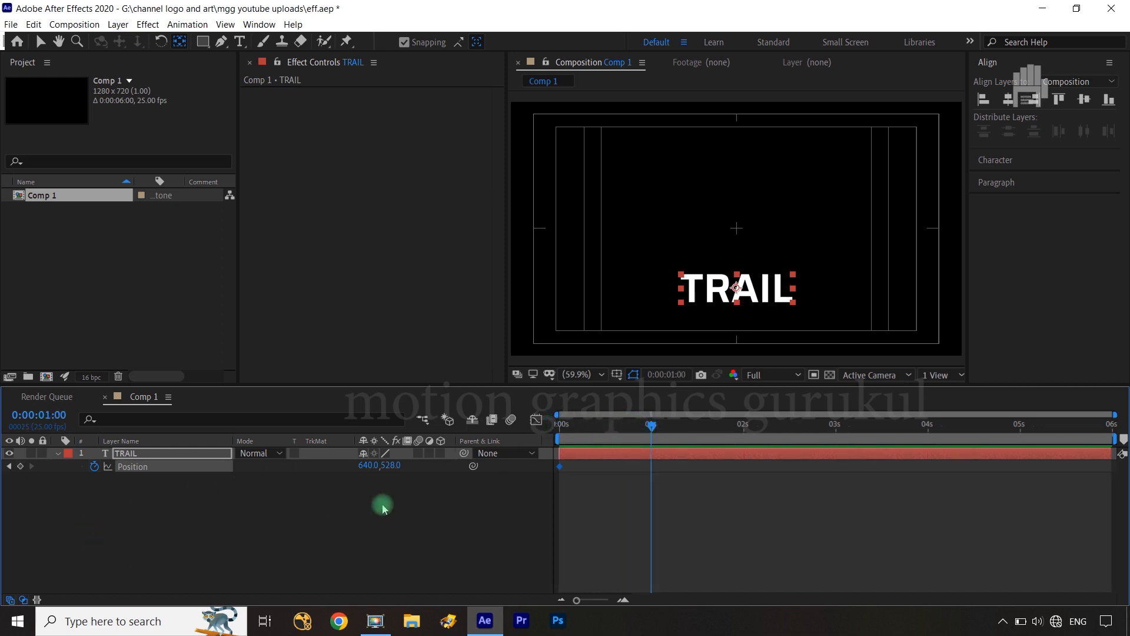
drag(391, 465, 148, 465)
click(469, 514)
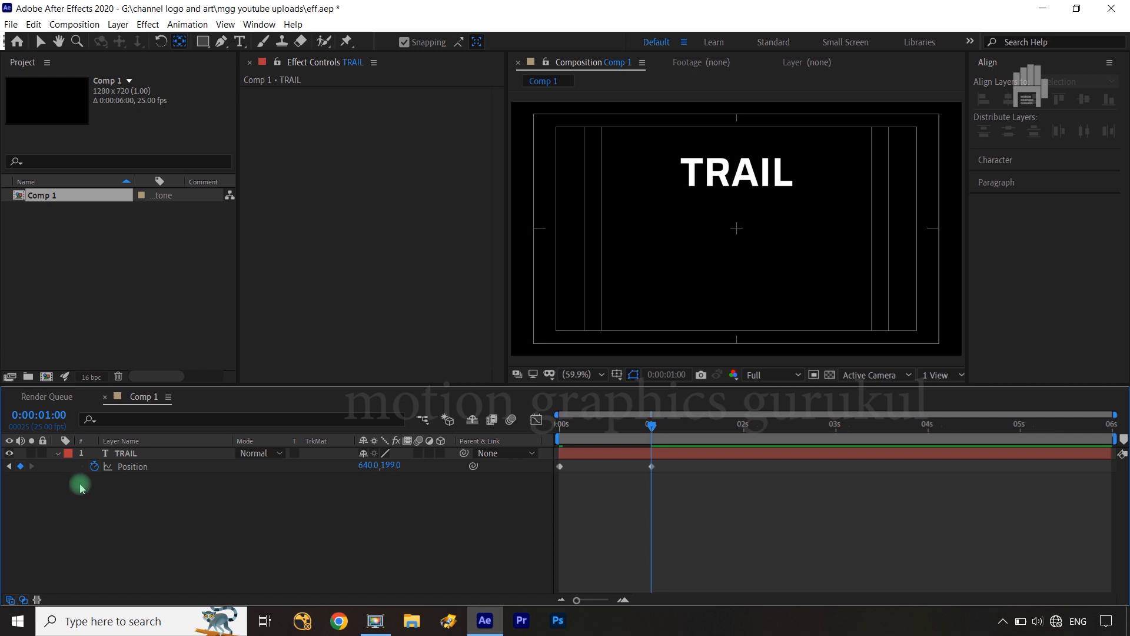
- Add the expression loopOut('pingpong') to the TRAIL layer's Position property
click(108, 468)
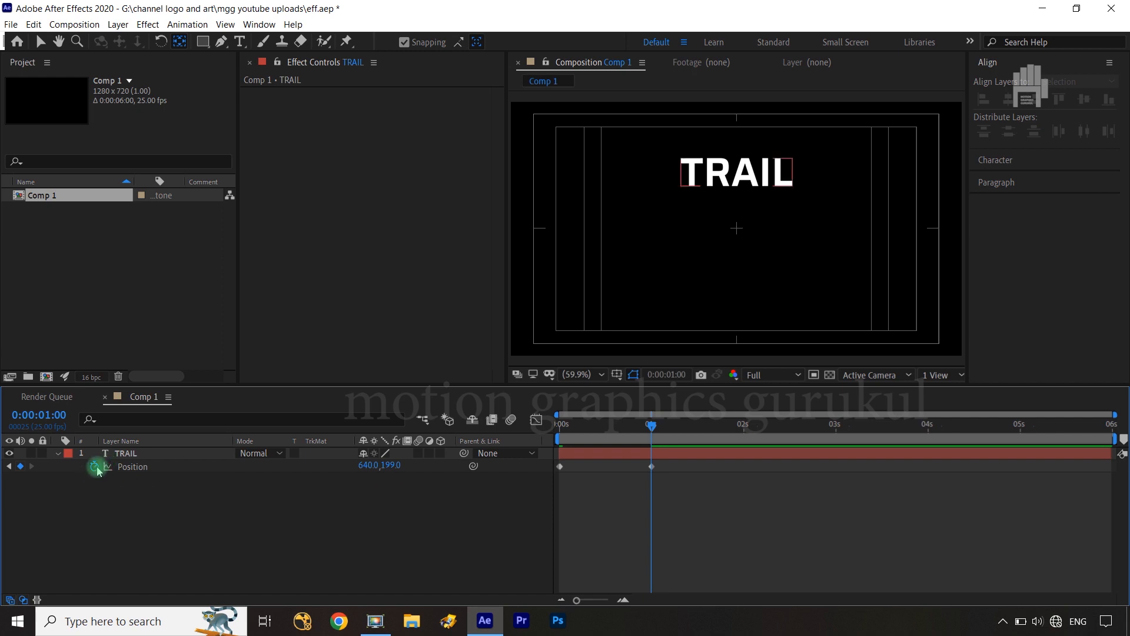
key(alt)
alt+click(95, 467)
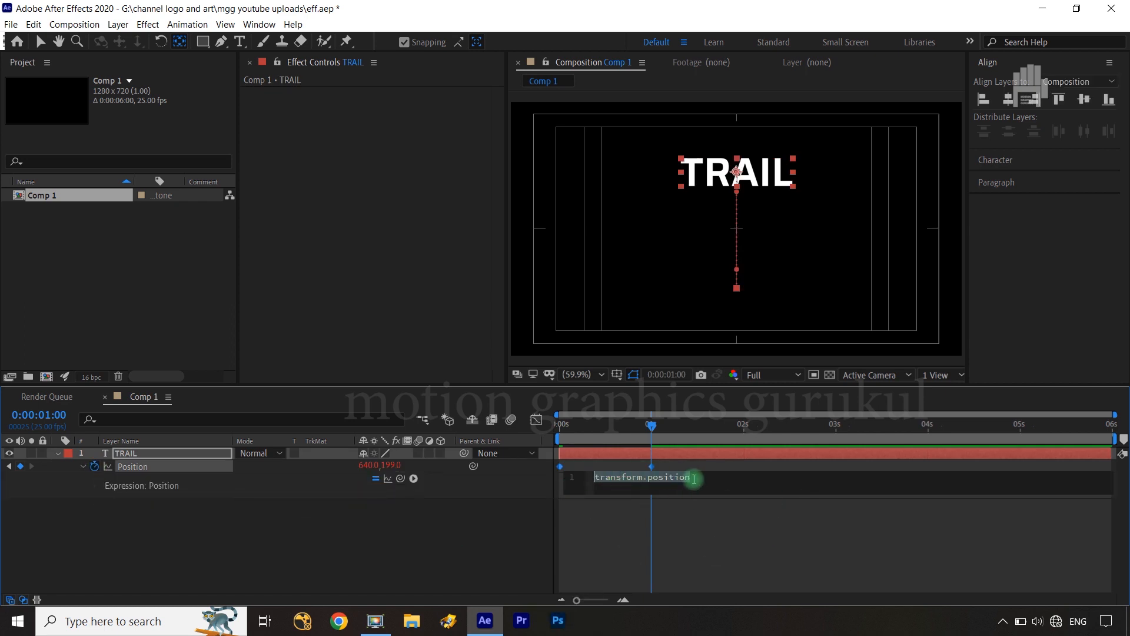
text(loop)
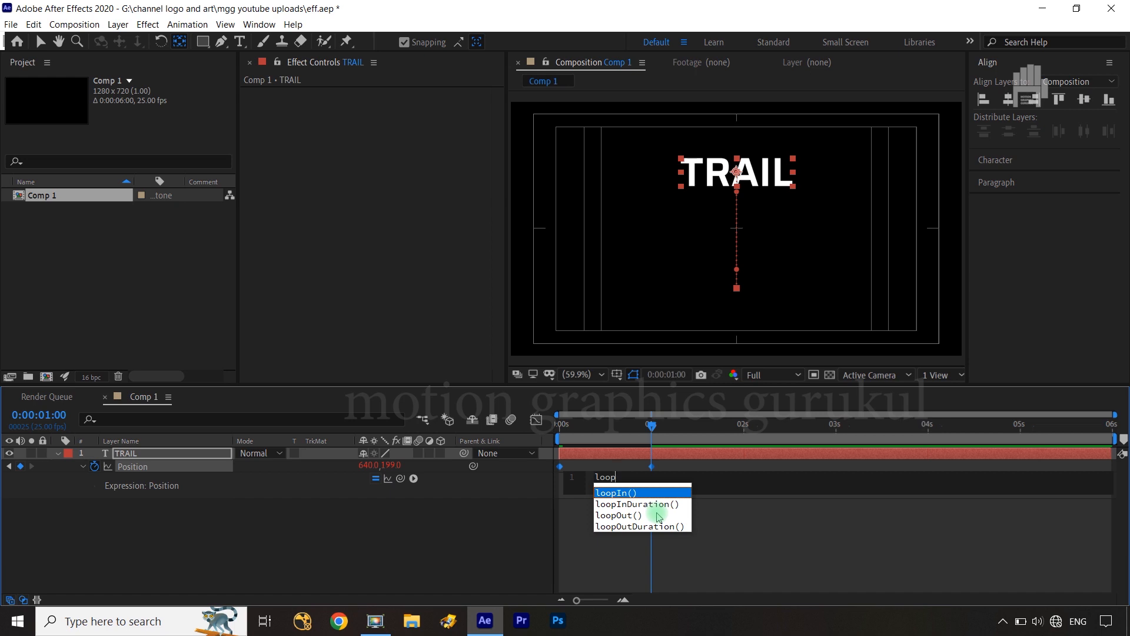
click(623, 517)
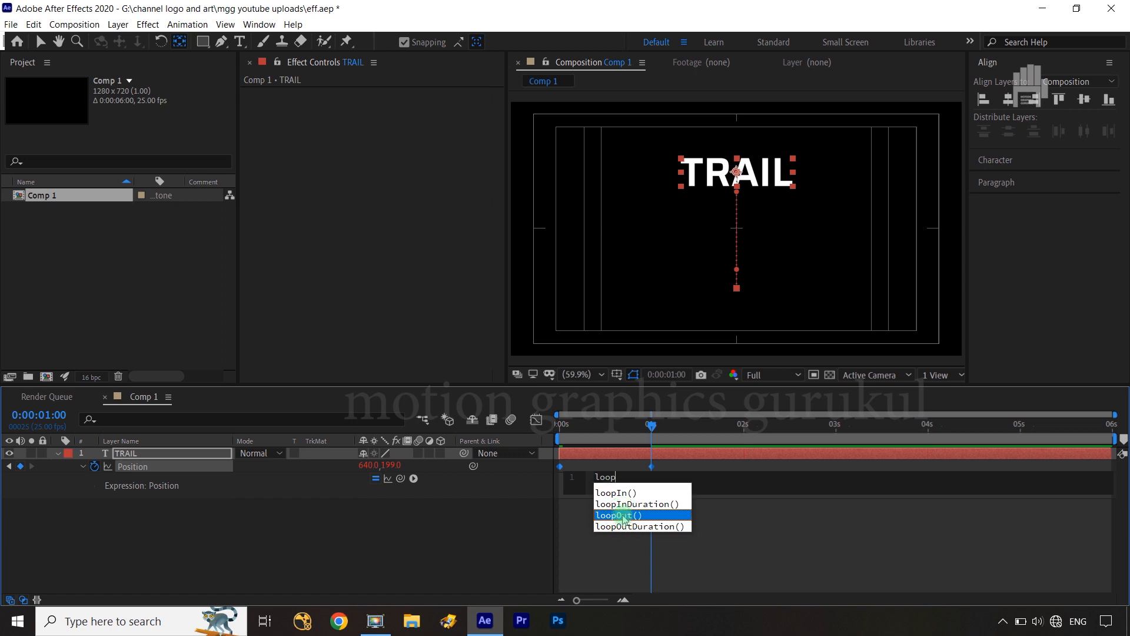
double_click(633, 516)
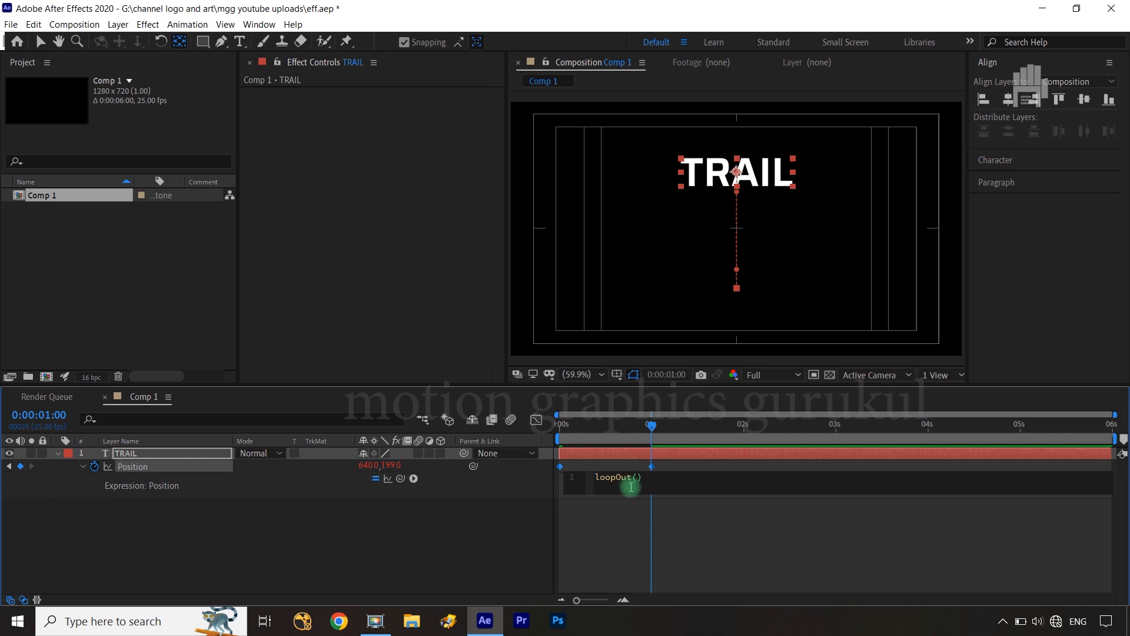
text(')
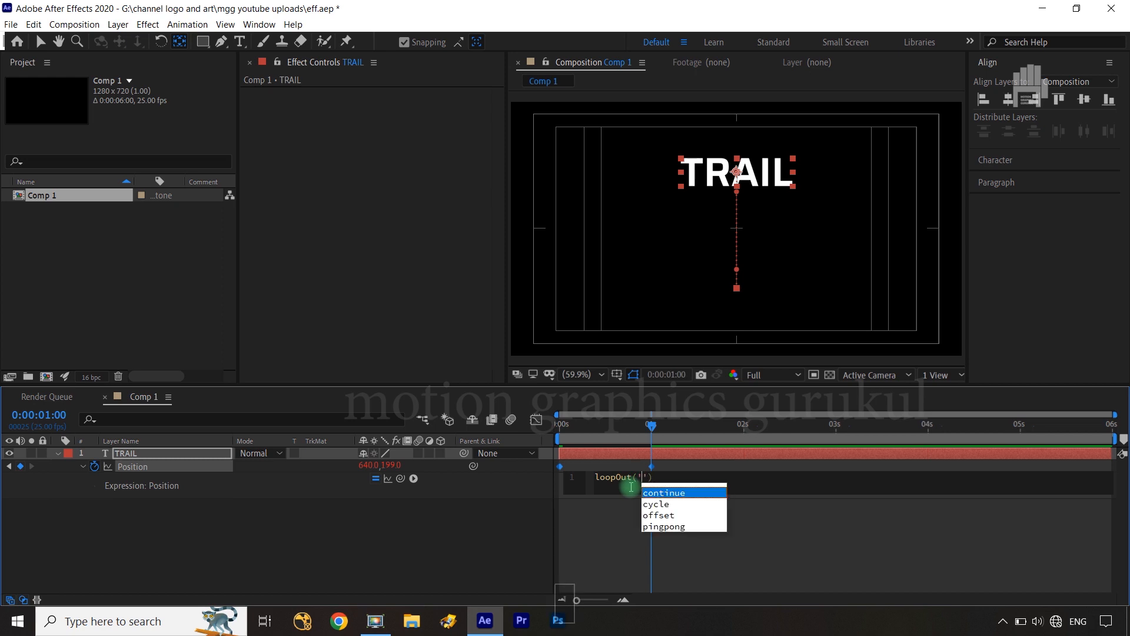
text(pingp)
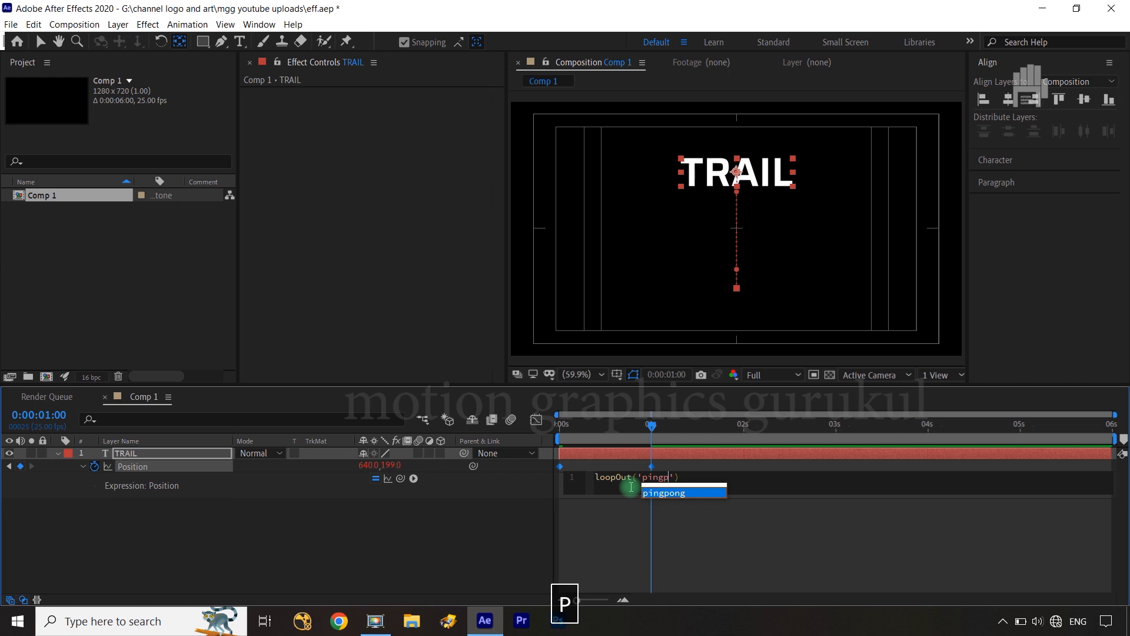
text(ong)
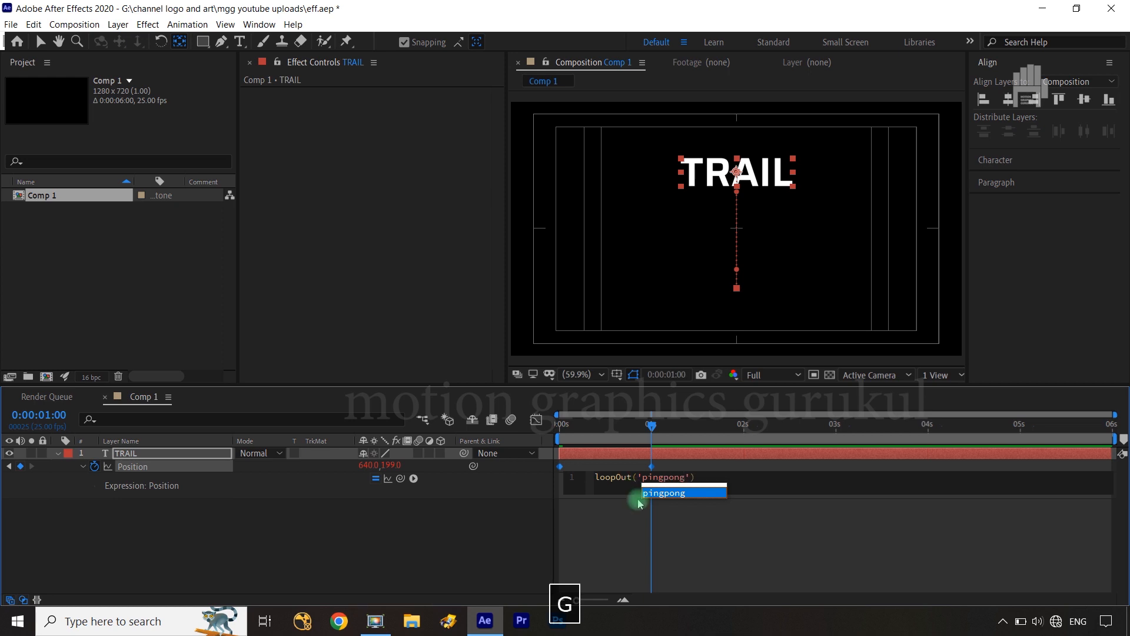
click(680, 493)
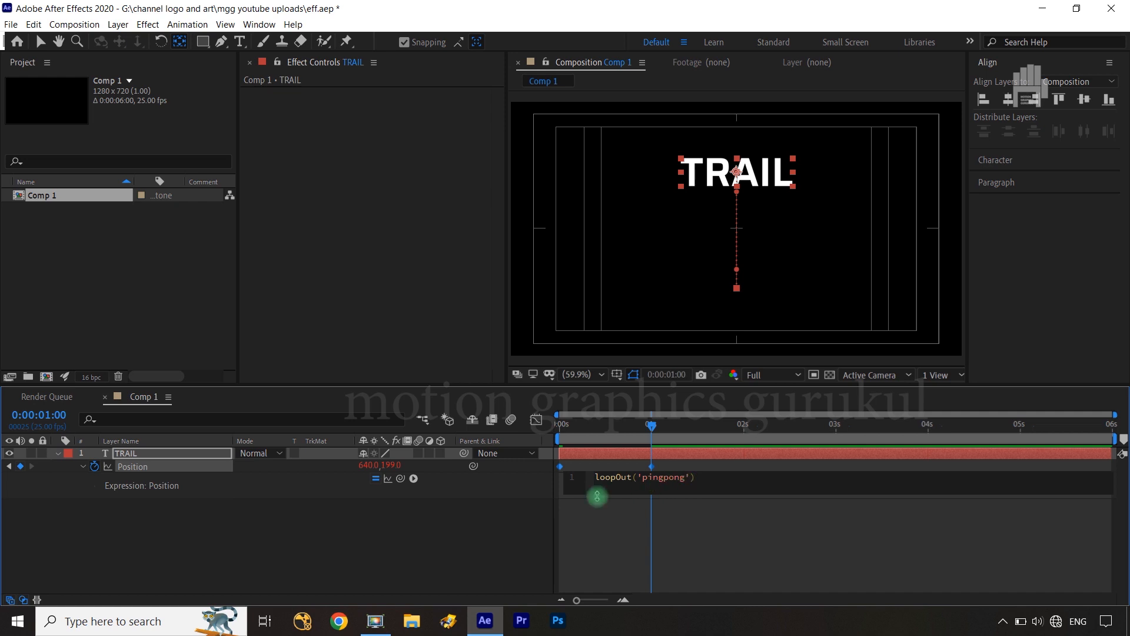
click(492, 529)
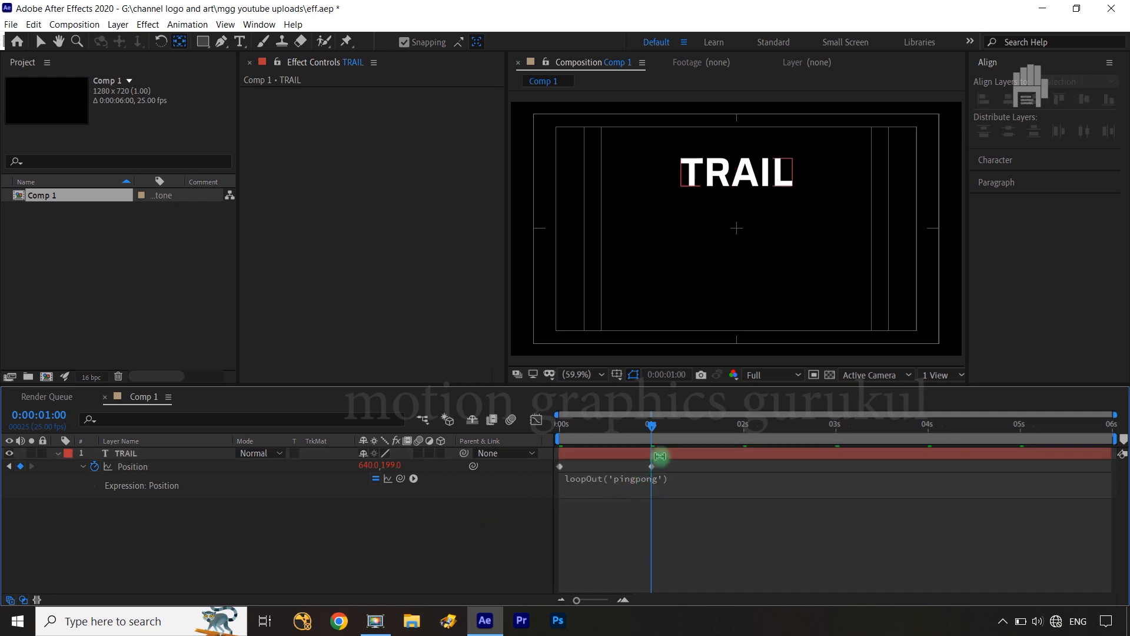
- Preview the looping text animation from the first frame, and return the playhead to 0:00:00:00
key(Home)
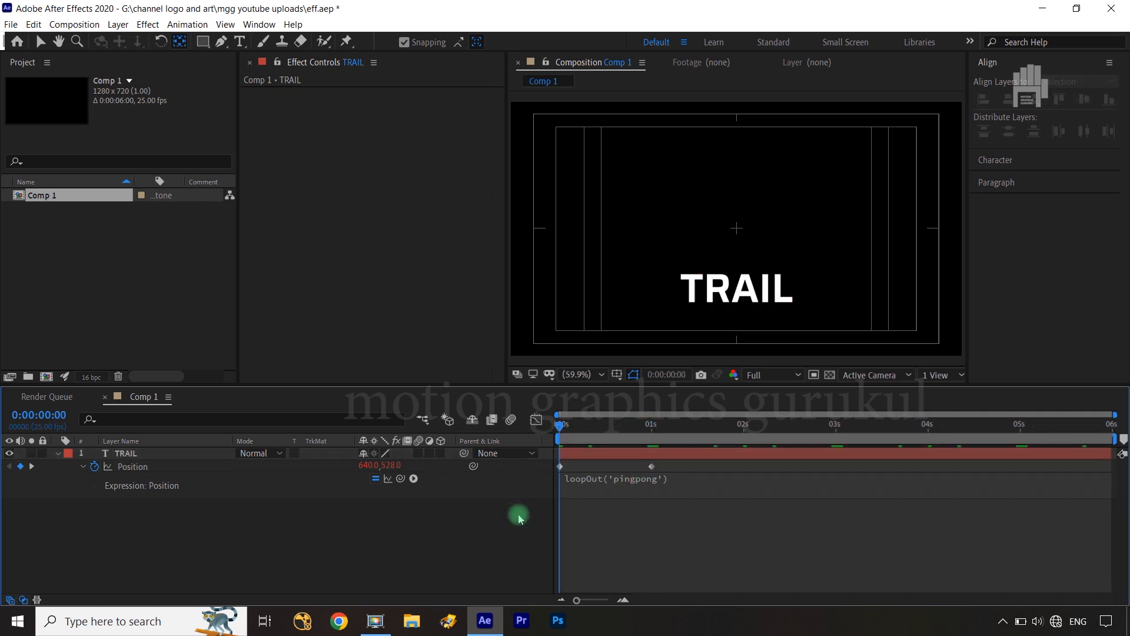
key(space)
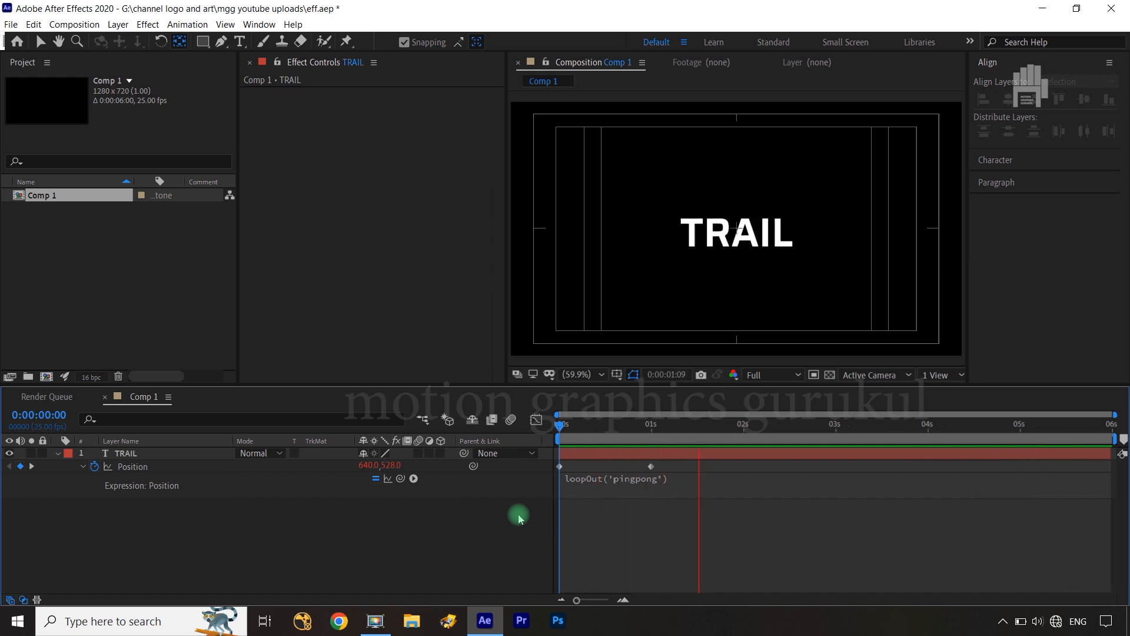
key(space)
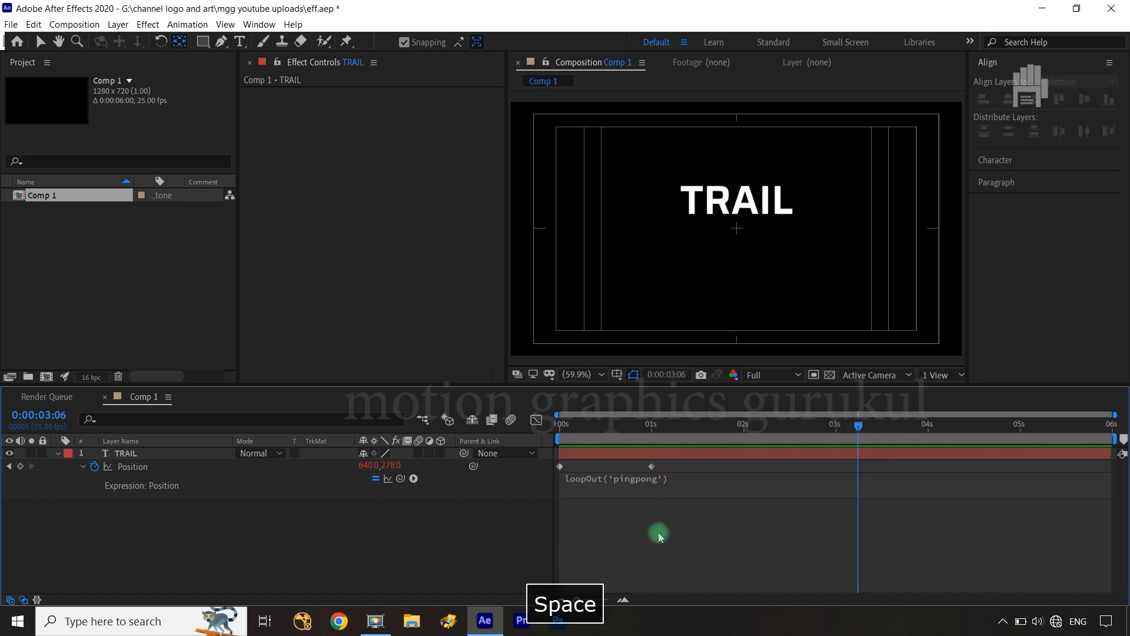
click(684, 423)
drag(628, 439, 560, 441)
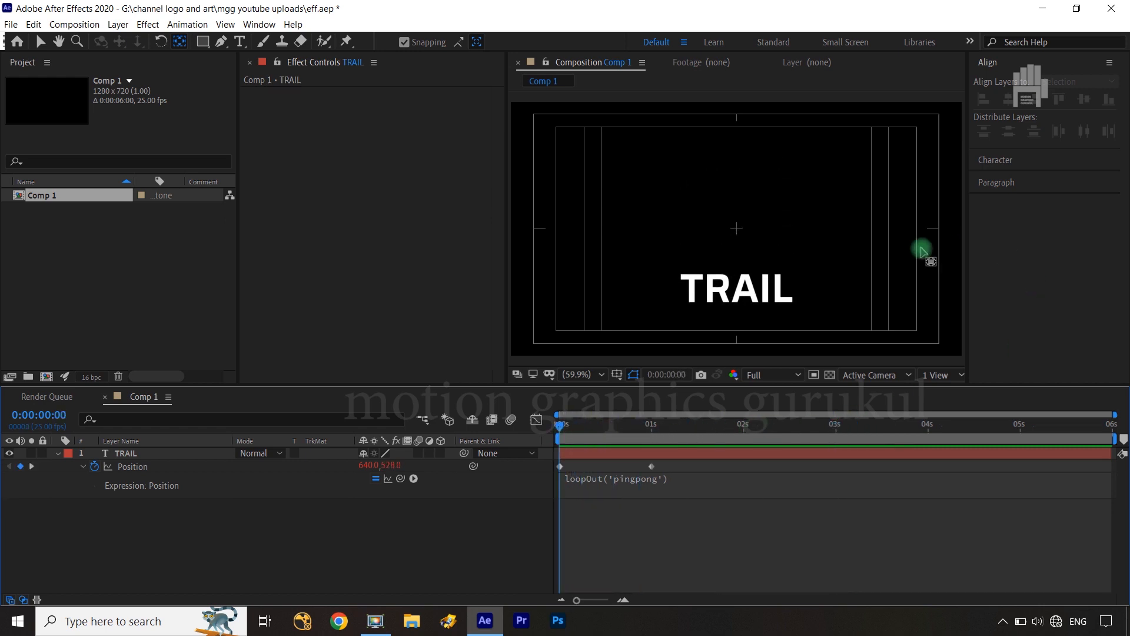
- Collapse the TRAIL layer's properties and apply the Echo effect to the layer
click(82, 455)
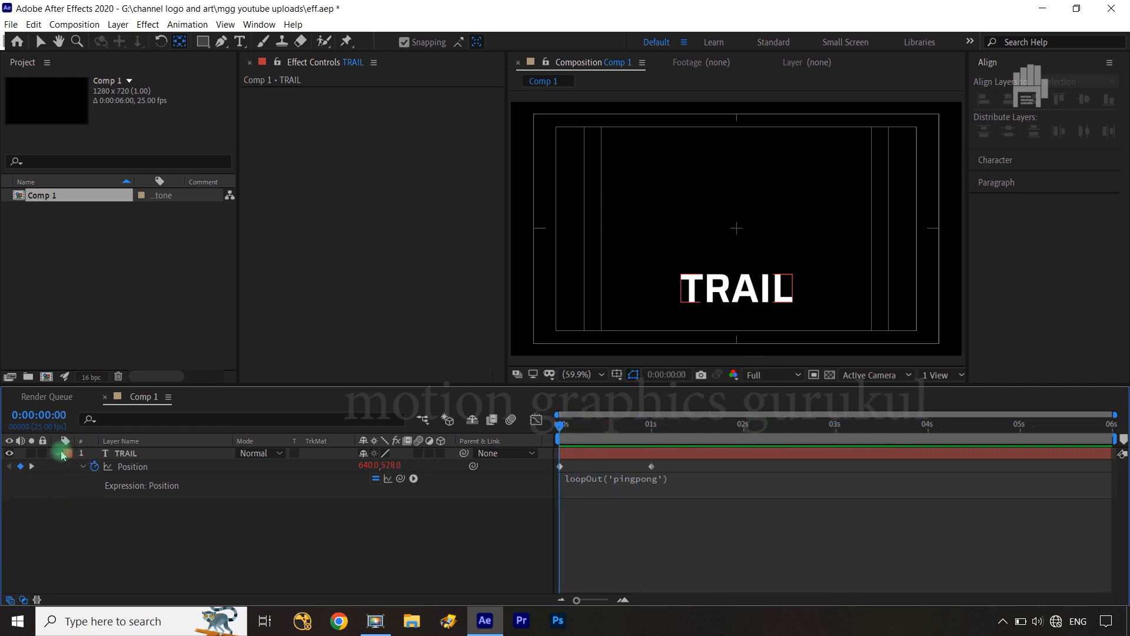
click(59, 455)
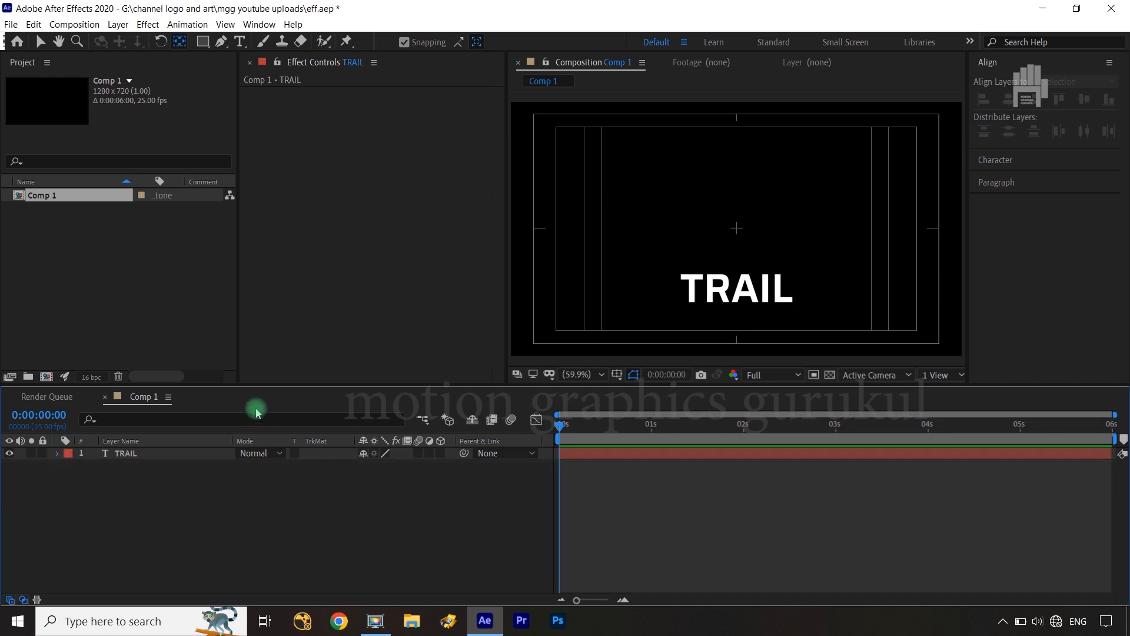
click(197, 468)
click(189, 454)
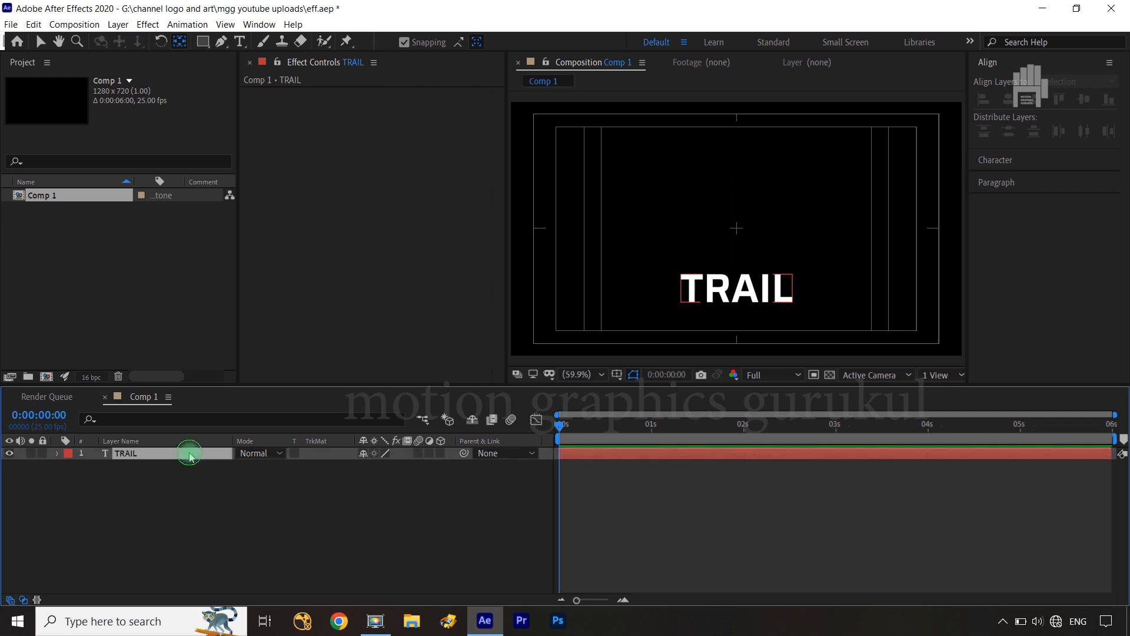
click(148, 24)
mouse_move(200, 356)
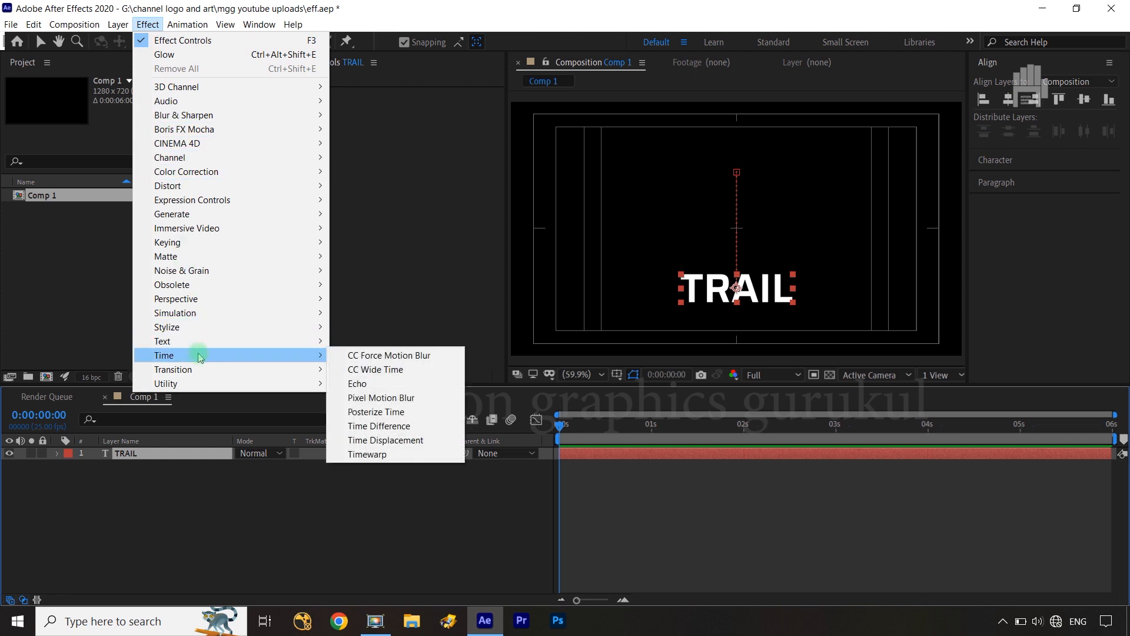
click(368, 384)
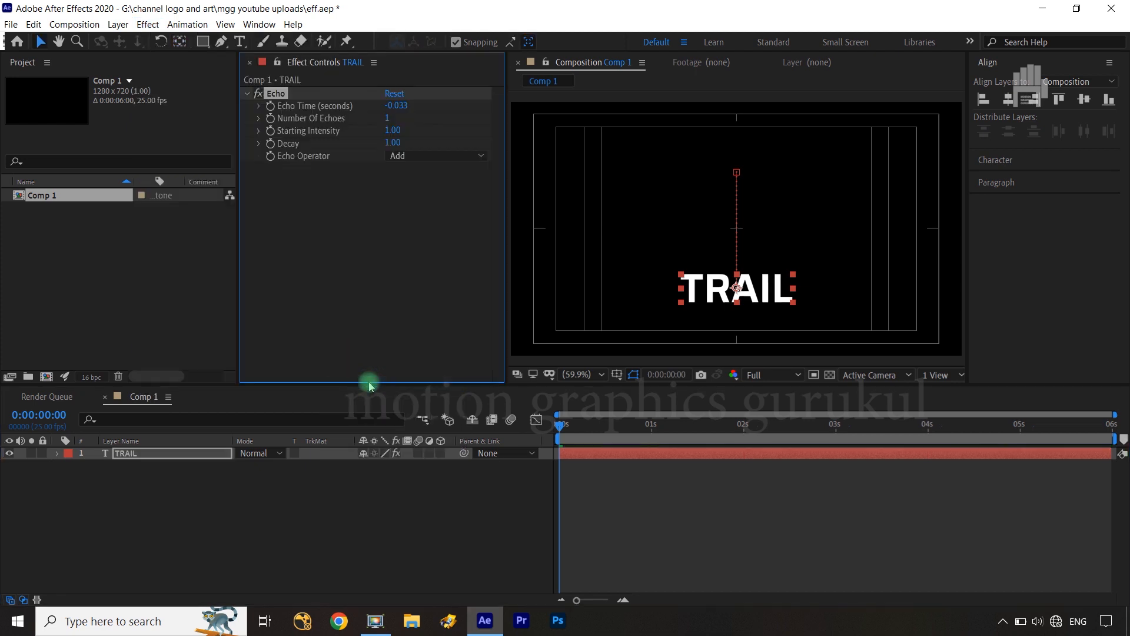
- Set the Echo effect's Echo Time to -0.007 seconds, Number Of Echoes to 50 and Decay to 0.90
click(396, 105)
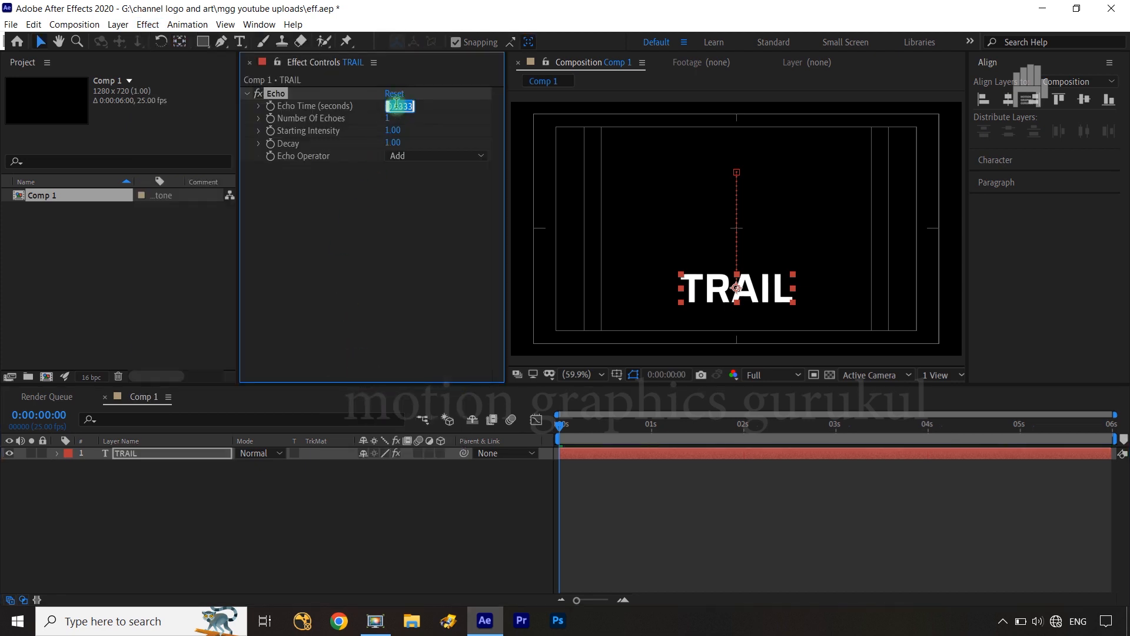
text(-.007)
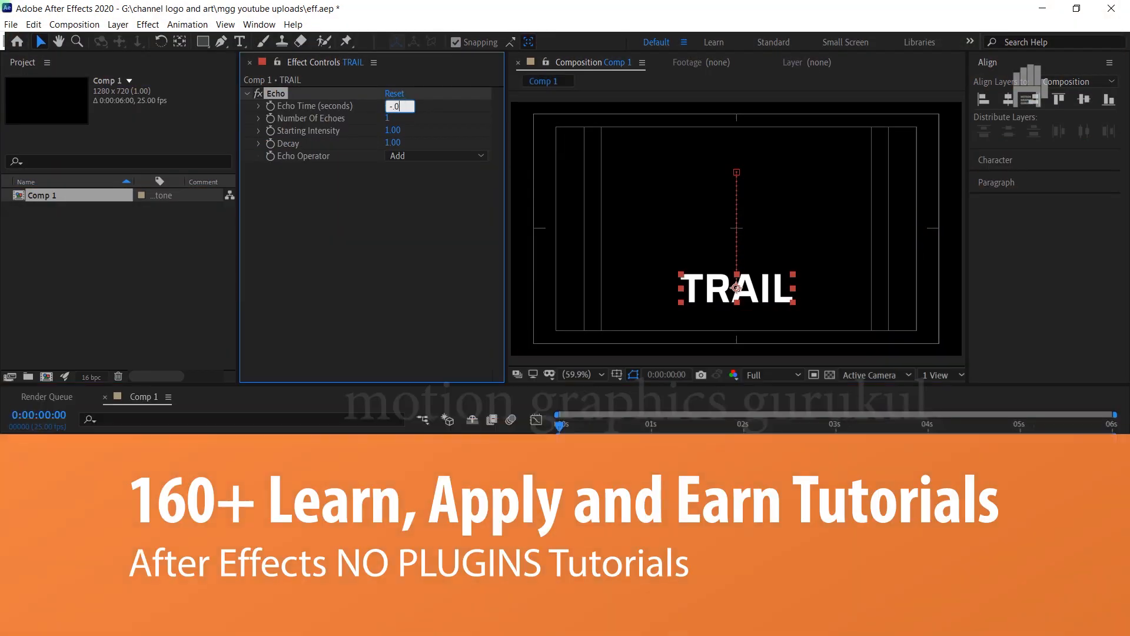
key(Return)
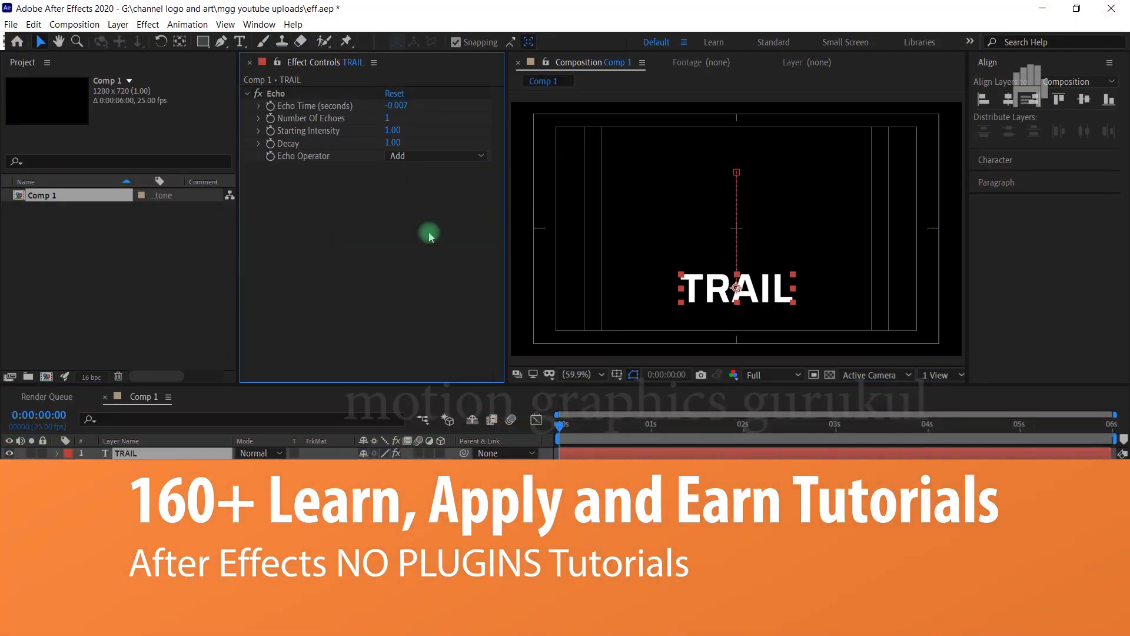
click(390, 118)
text(50)
key(Return)
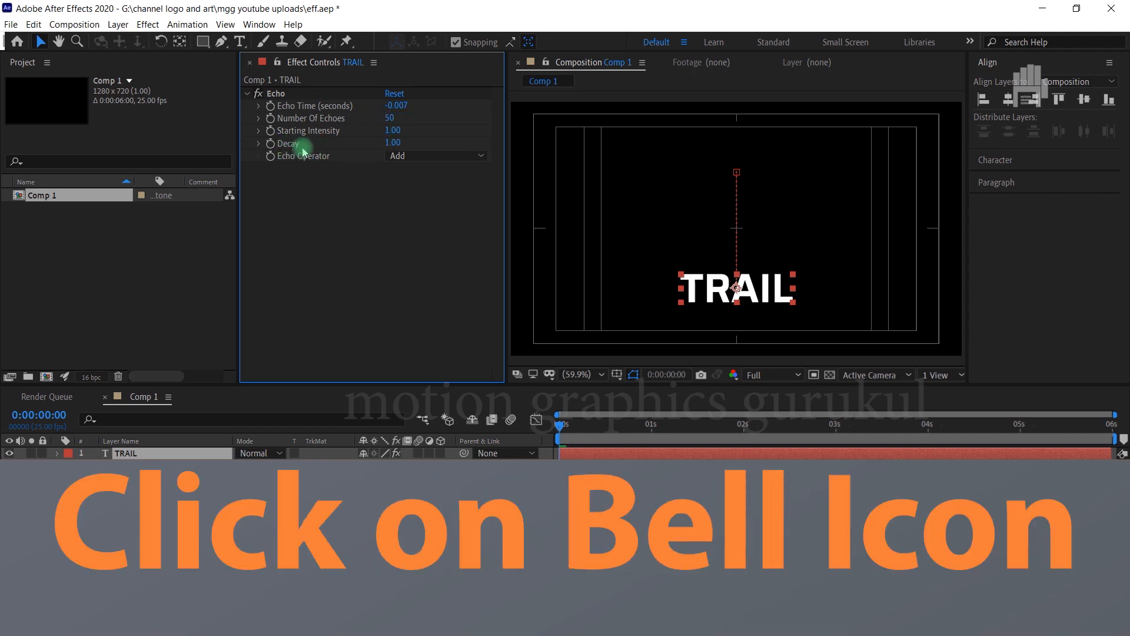
click(393, 143)
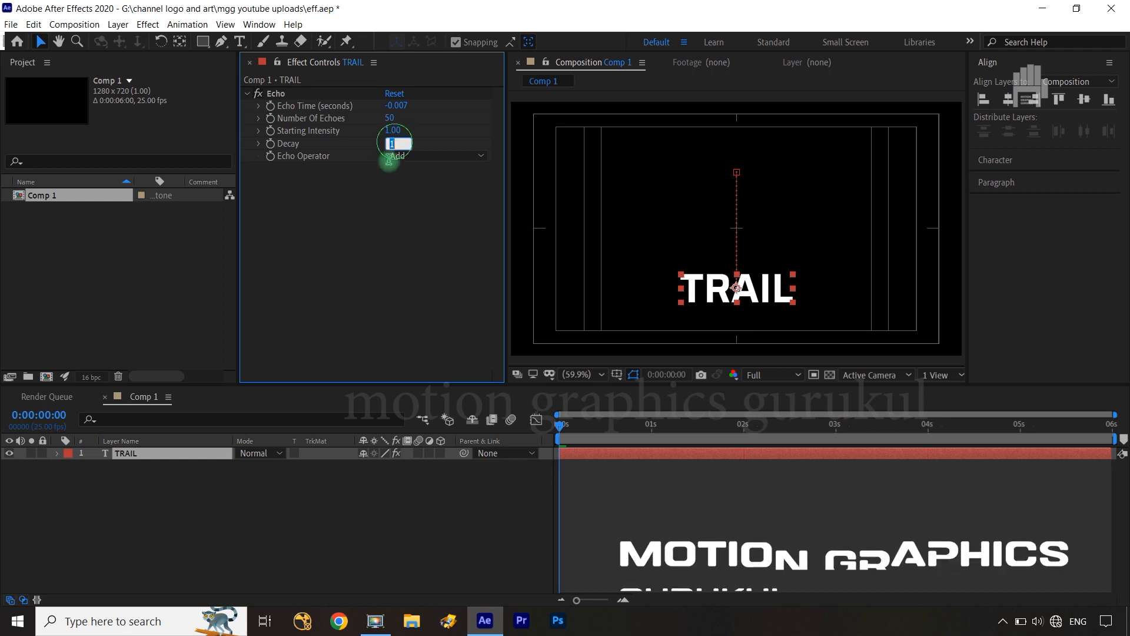
text(.90)
click(383, 199)
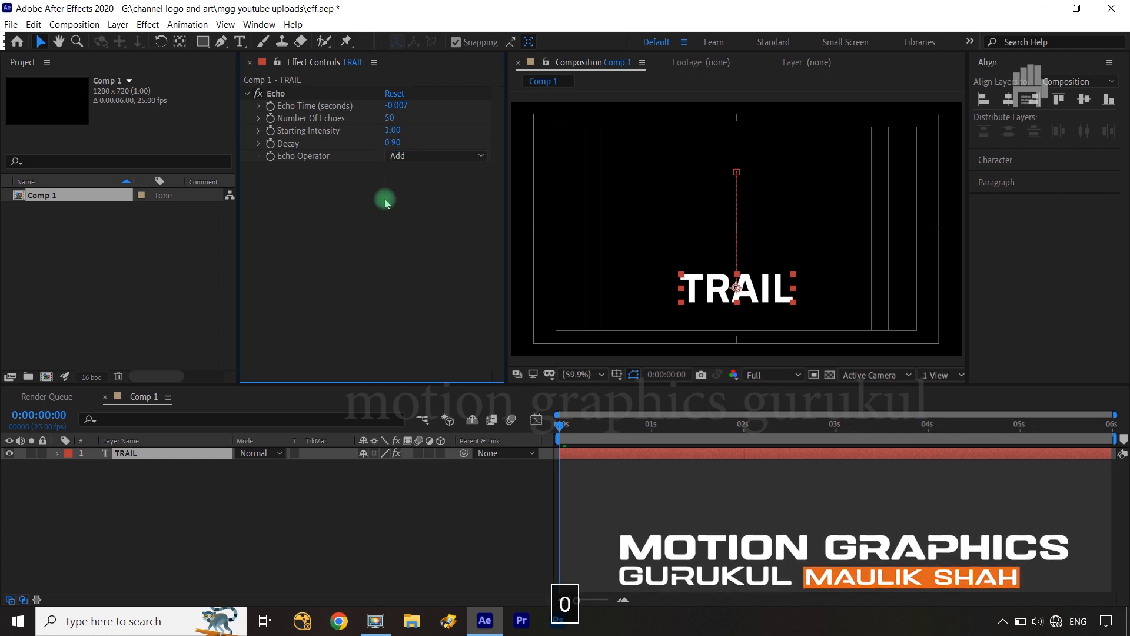
- Preview the text animation with its echo trail, stopping shortly after one second
click(270, 550)
key(space)
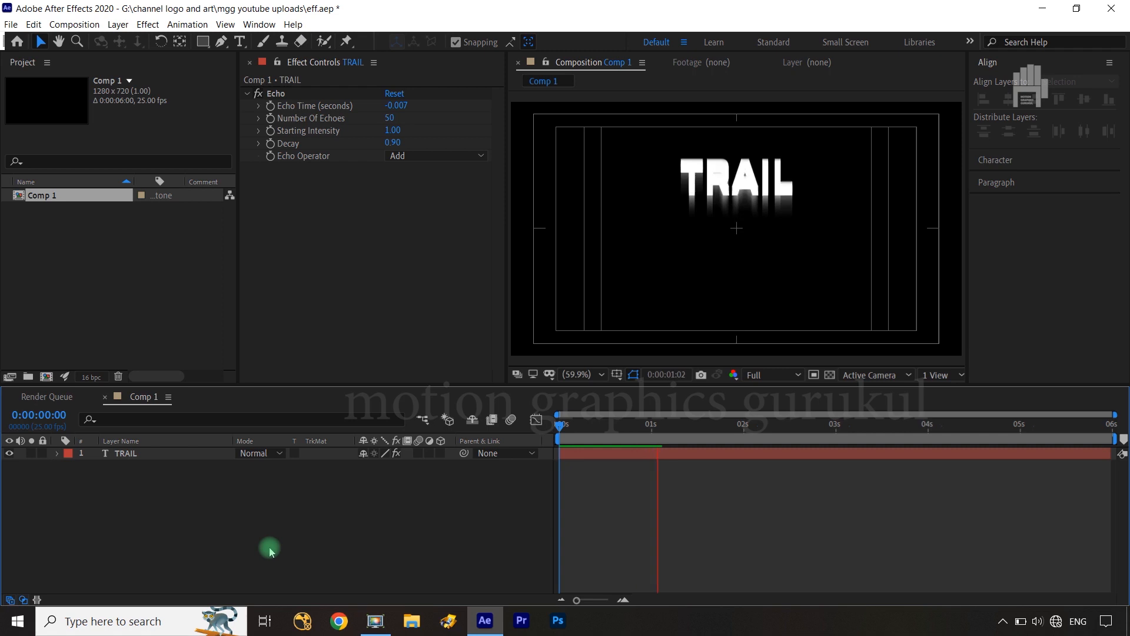
key(space)
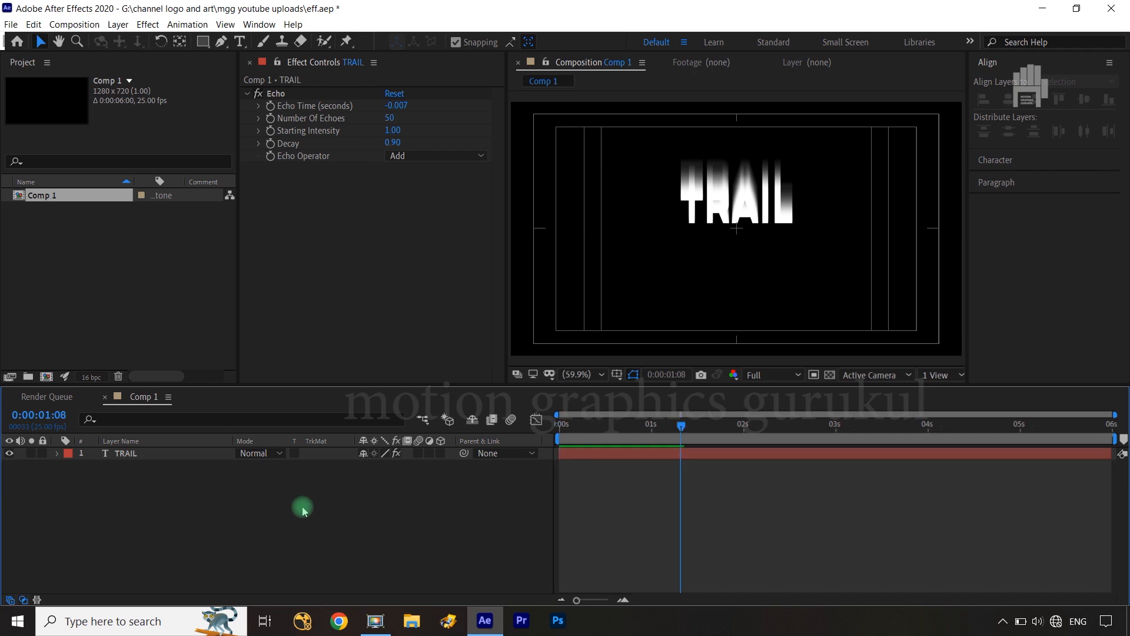
- Duplicate the TRAIL layer and delete the Echo effect from the upper copy
click(163, 454)
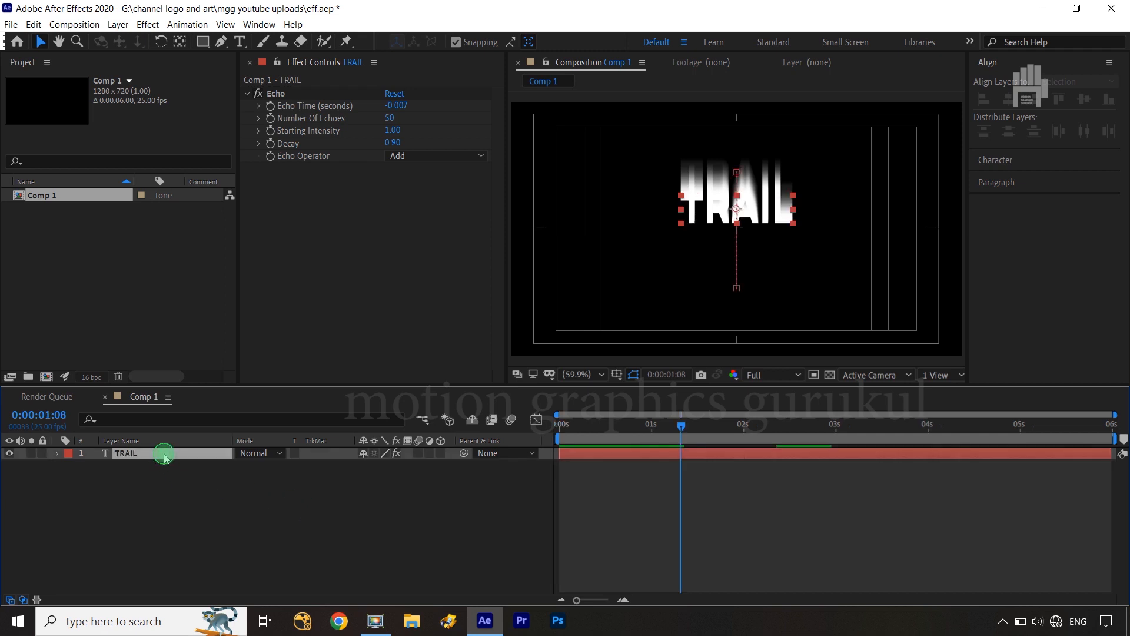
key(ctrl+d)
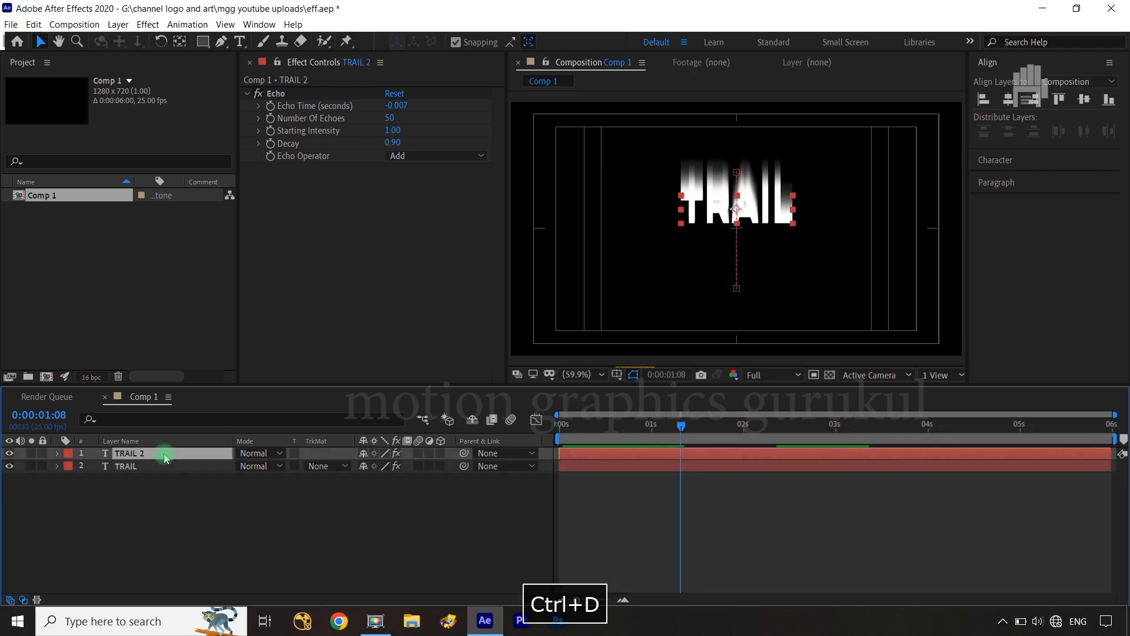
click(277, 94)
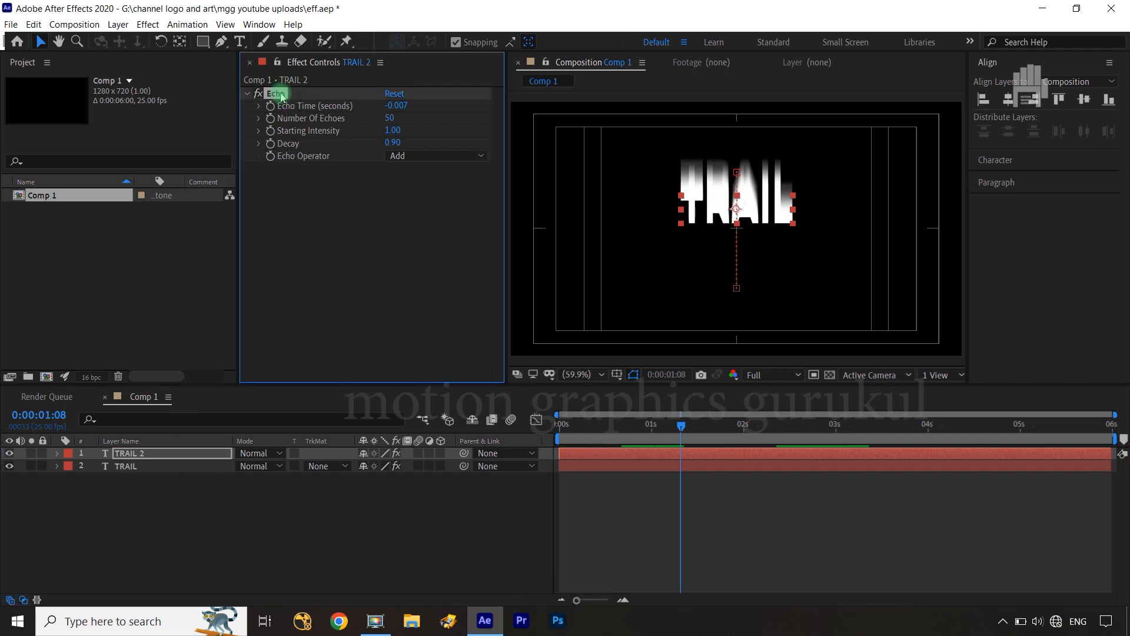
key(Delete)
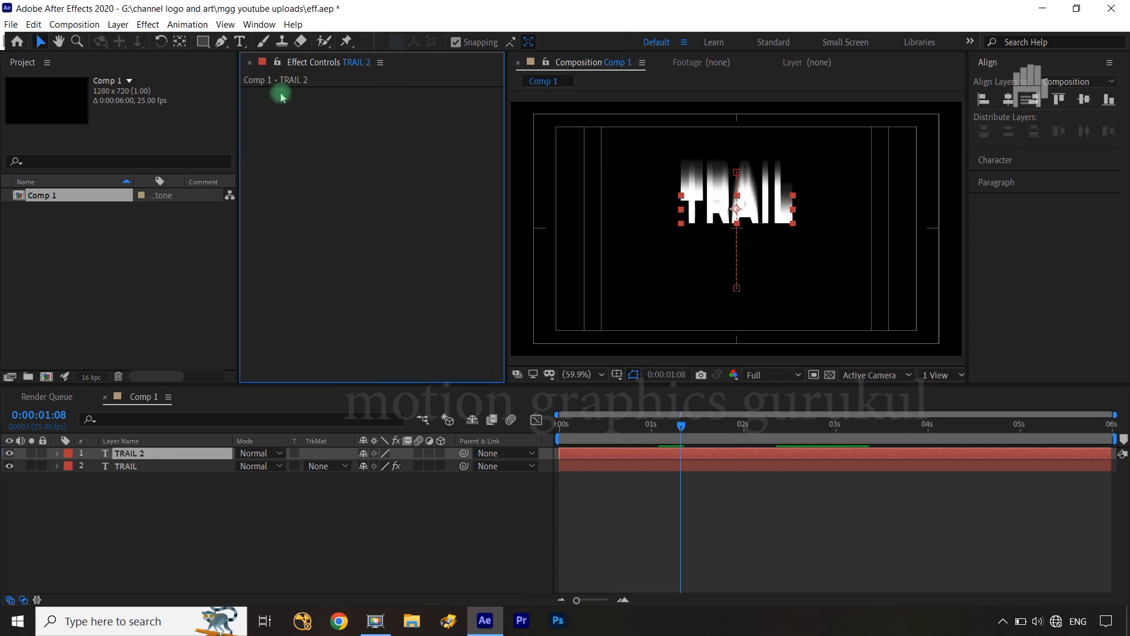
click(302, 560)
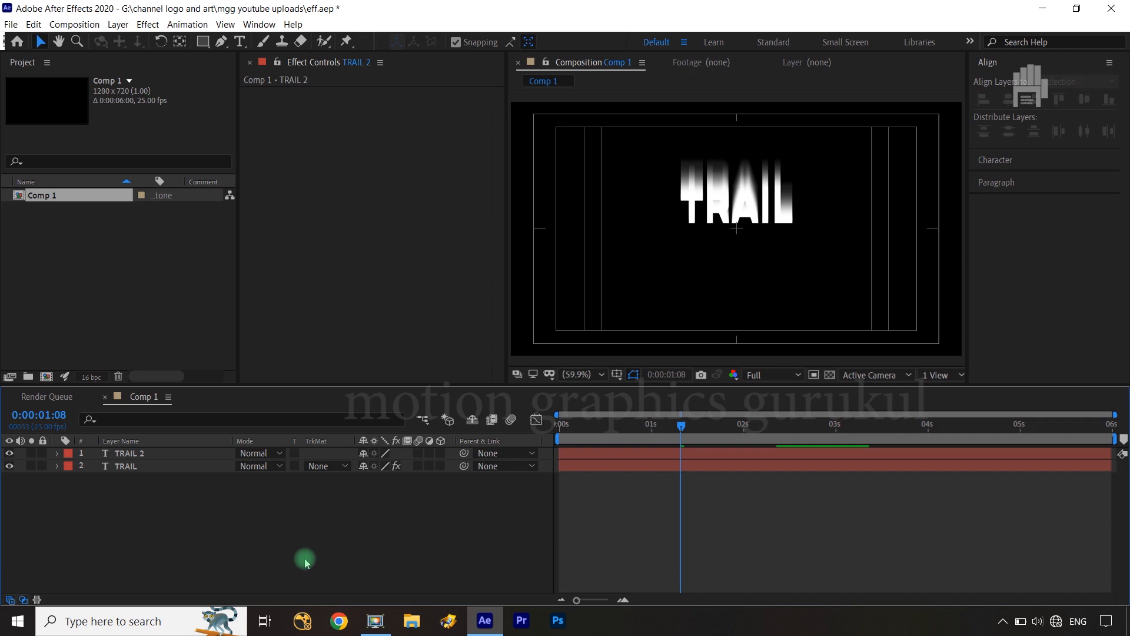
- Apply the Roughen Edges effect to the original TRAIL layer and set its Edge Type to Photocopy Color
click(126, 466)
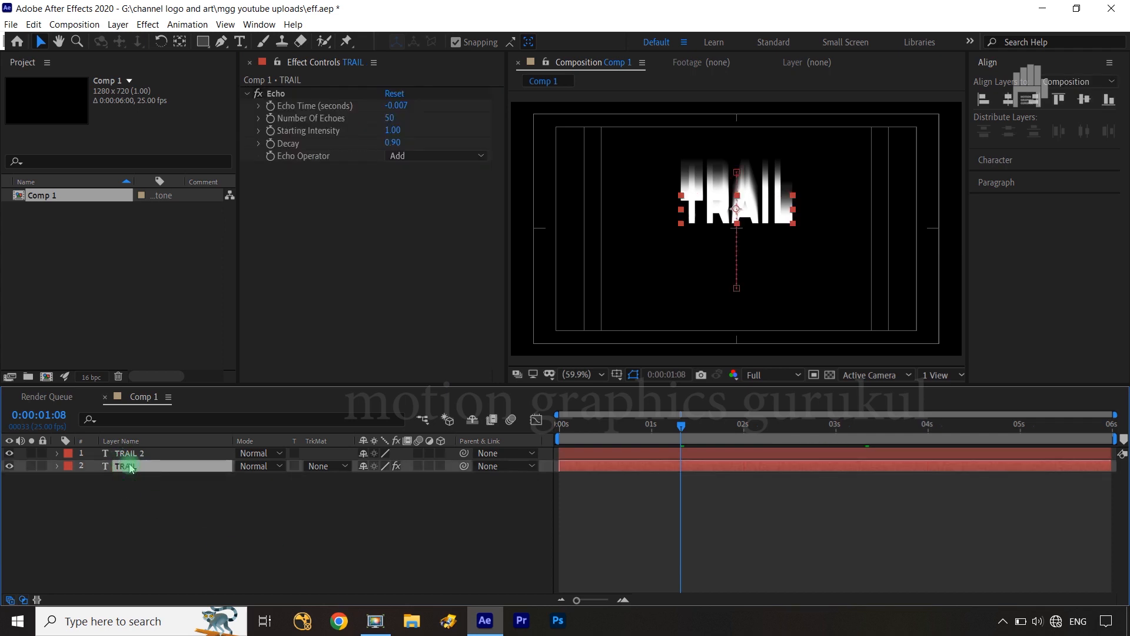
click(163, 469)
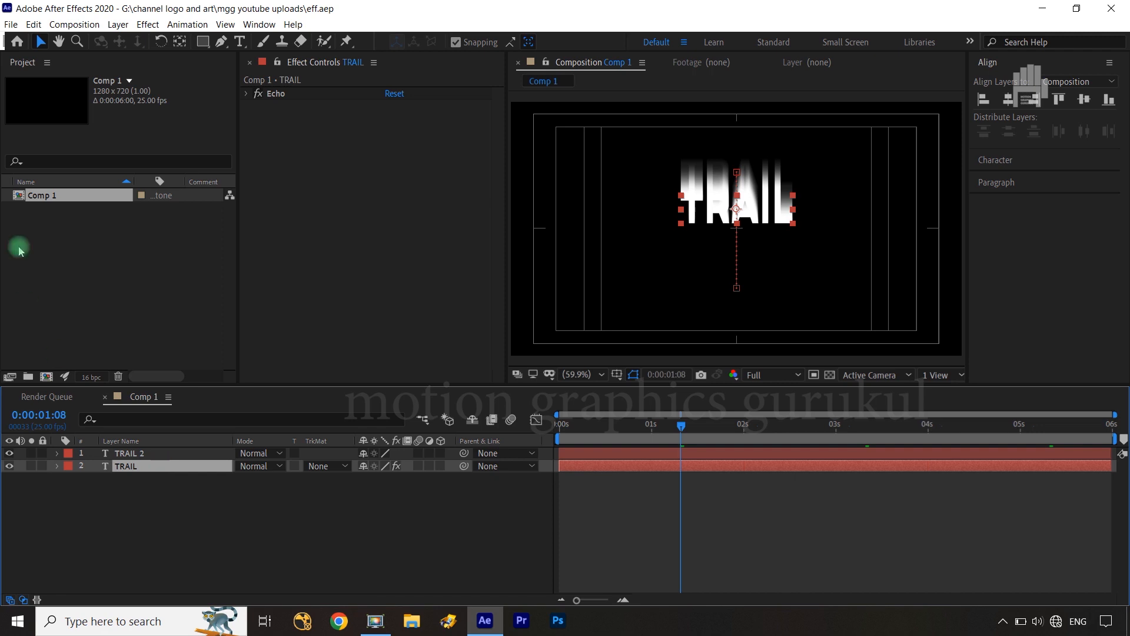
click(148, 25)
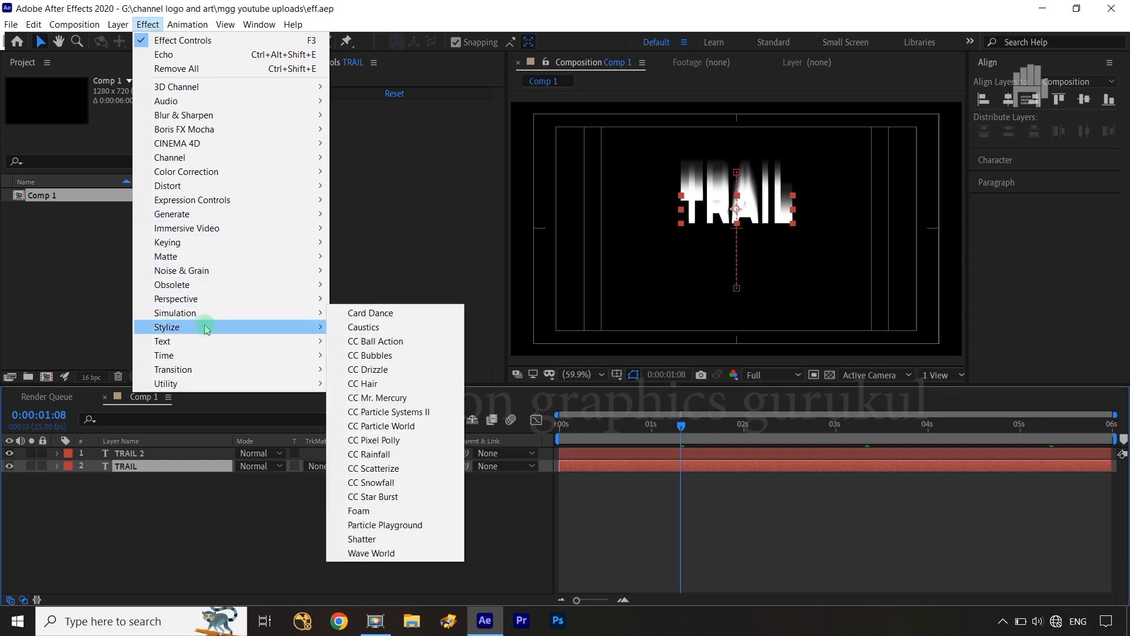
mouse_move(207, 330)
click(414, 570)
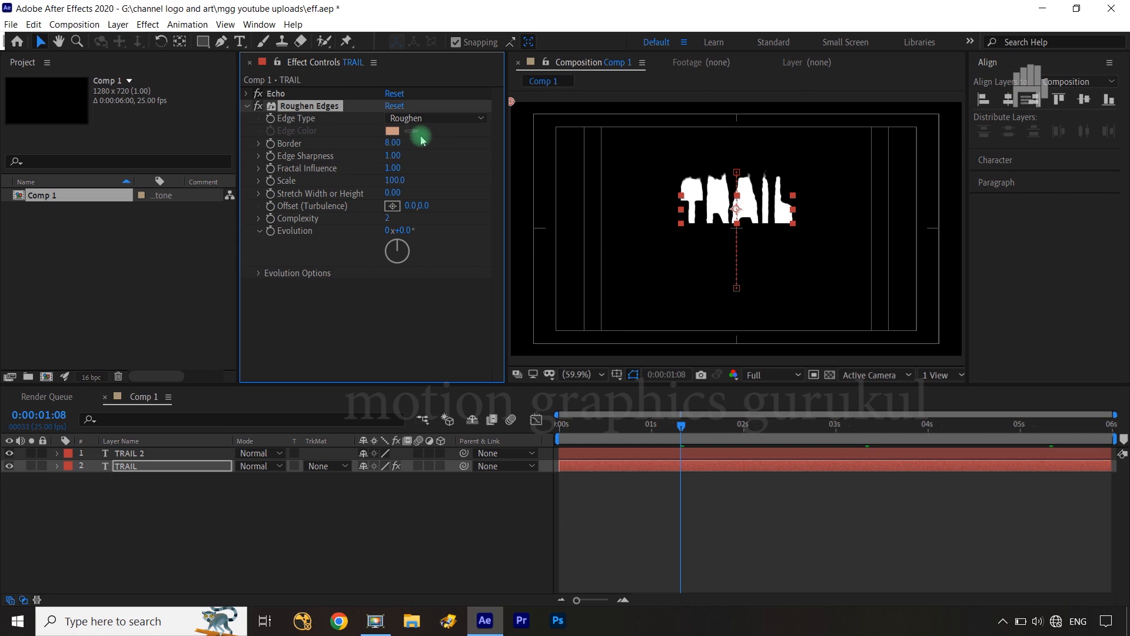
click(457, 119)
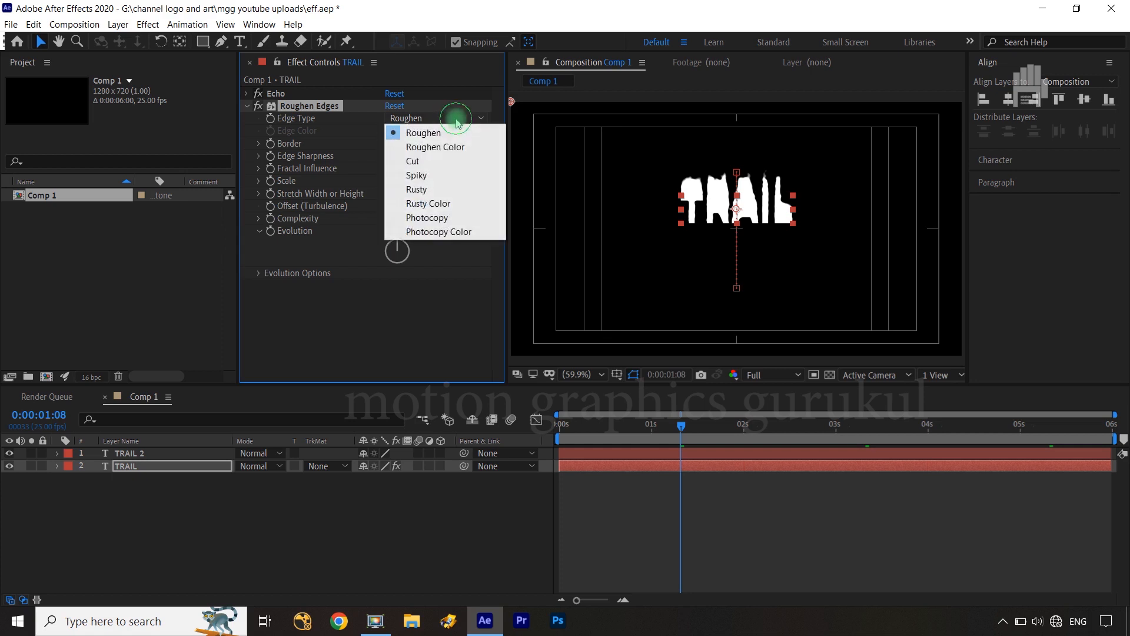
click(438, 231)
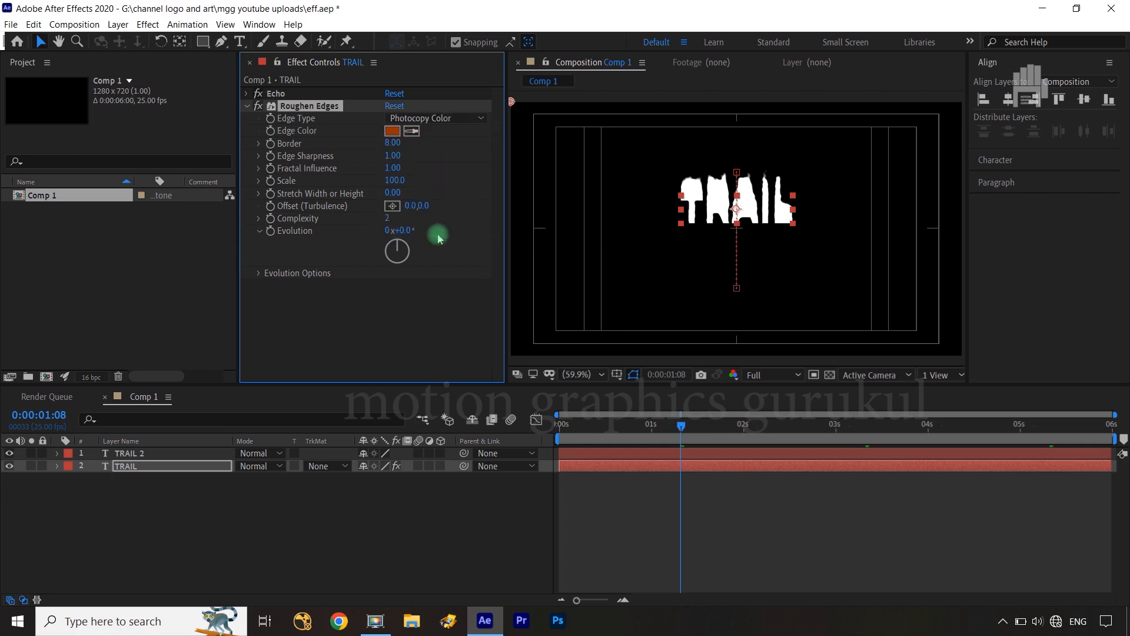
key(slash)
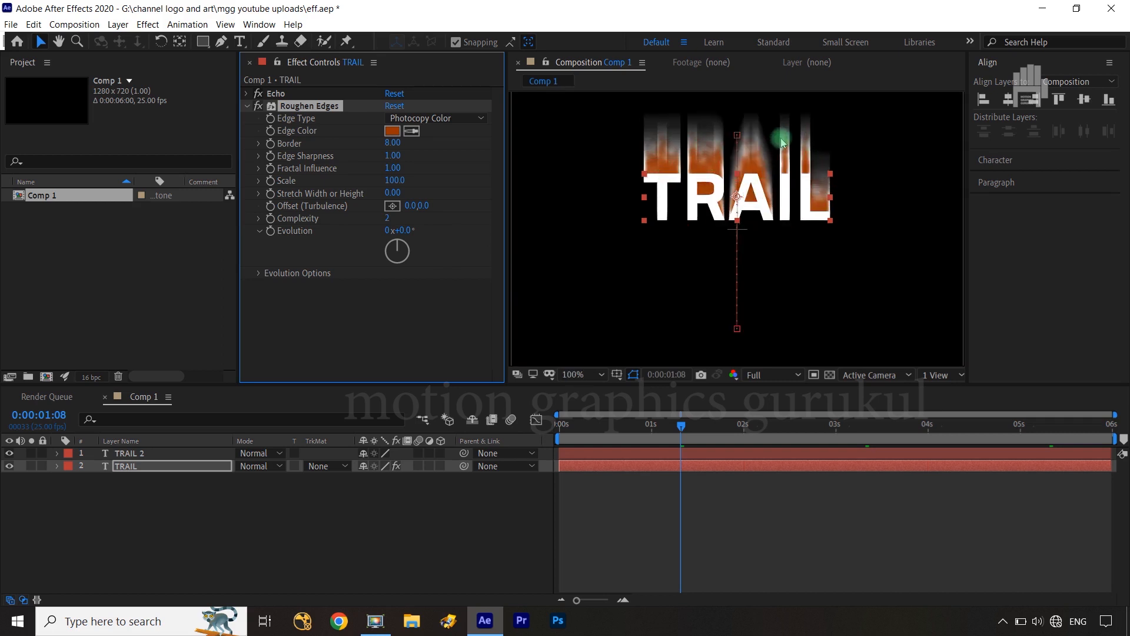
- Set the Roughen Edges effect's Border to 5 and its Scale to 11
click(393, 143)
text(5)
key(Return)
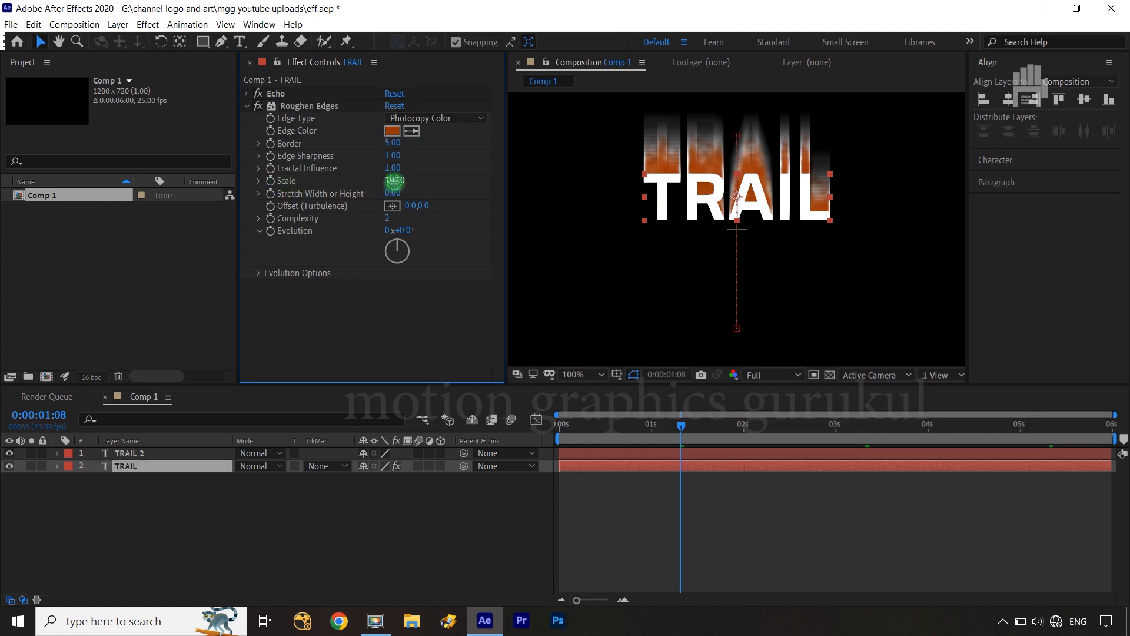
text(11)
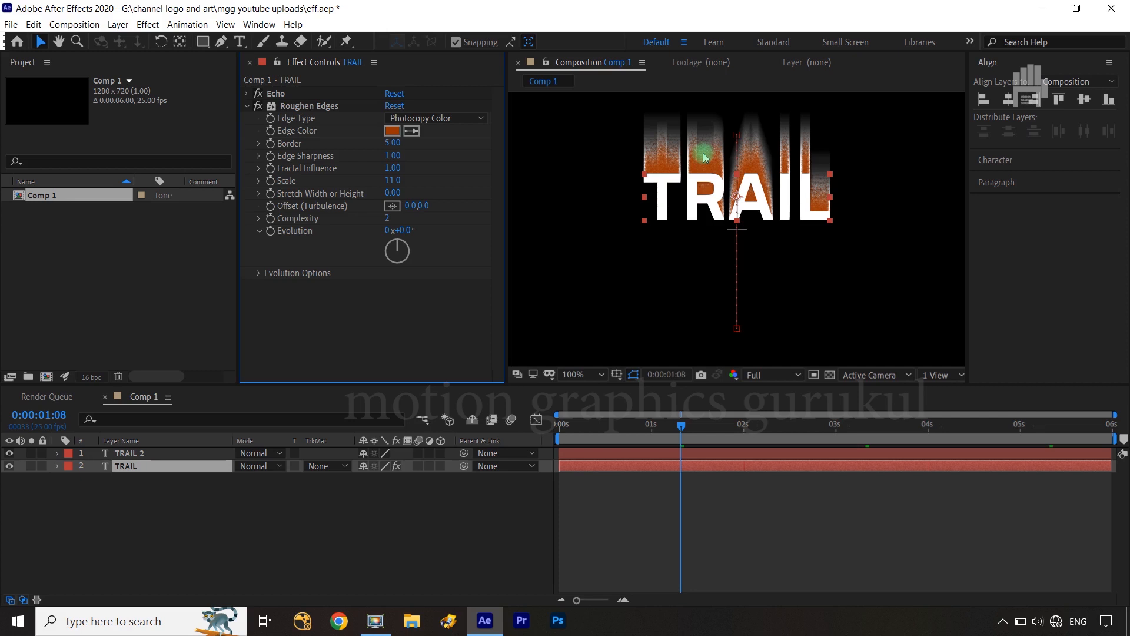
- Try the Roughen Edges effect with Scale at 100 for comparison, and restore the Scale to 11
click(395, 179)
text(1)
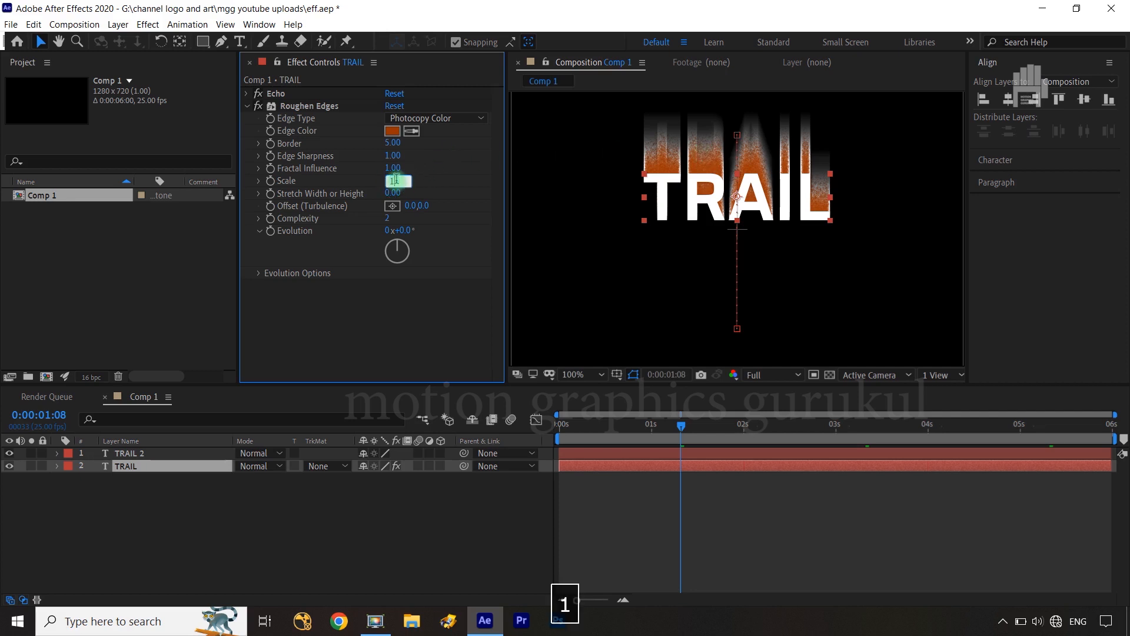
text(00)
click(461, 177)
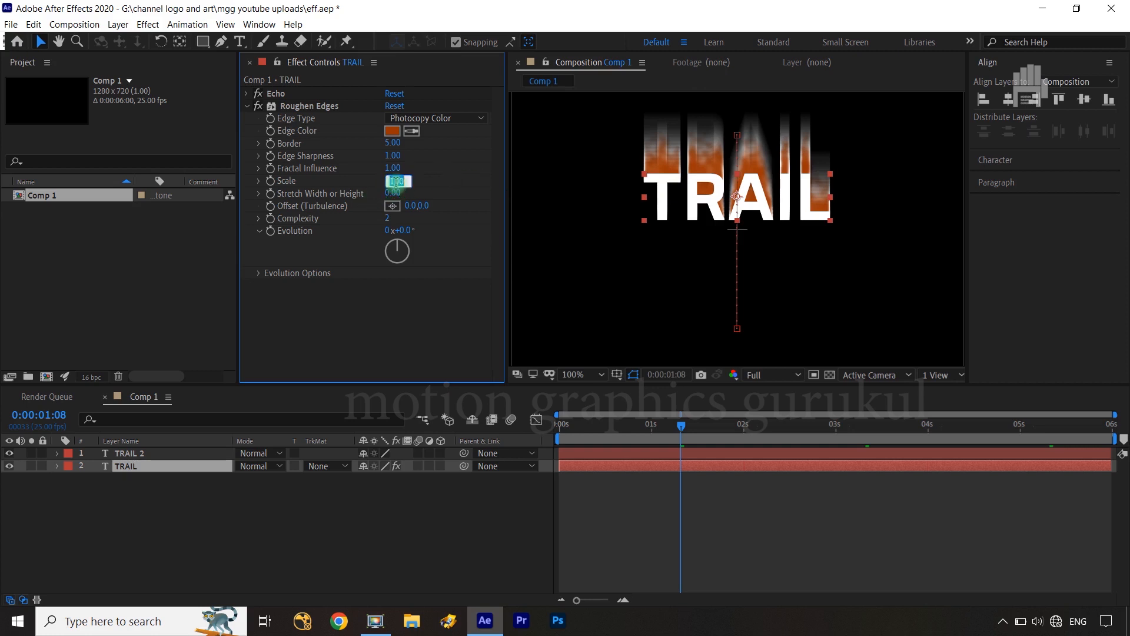
text(11)
click(452, 173)
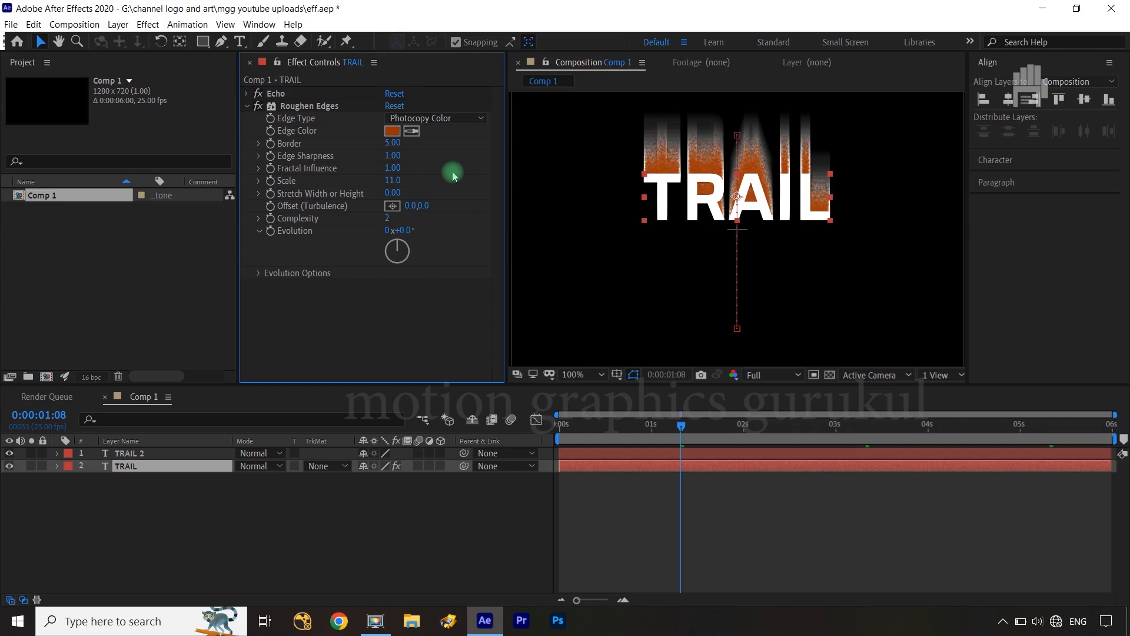
- Collapse the Roughen Edges settings and apply the 4-Color Gradient effect to the TRAIL layer
click(246, 106)
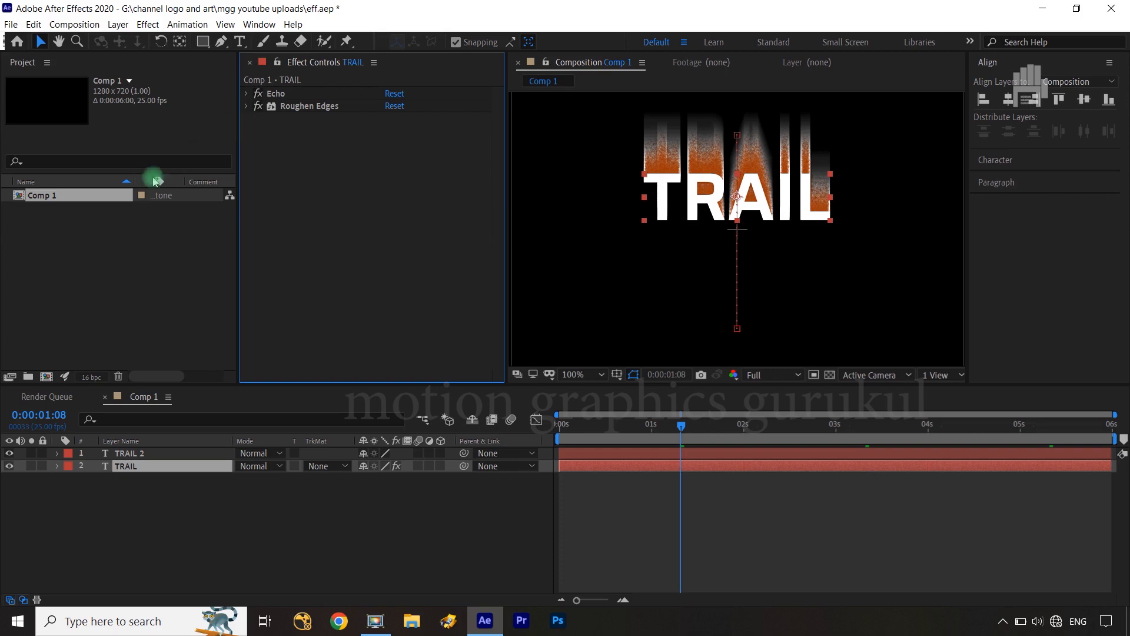
click(145, 26)
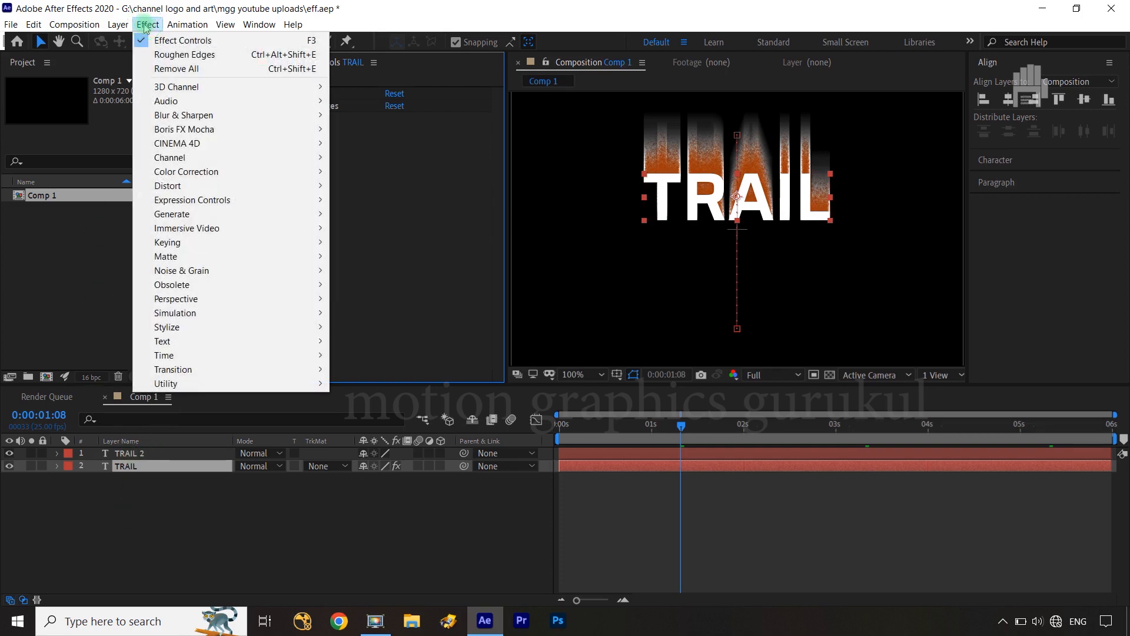
mouse_move(194, 219)
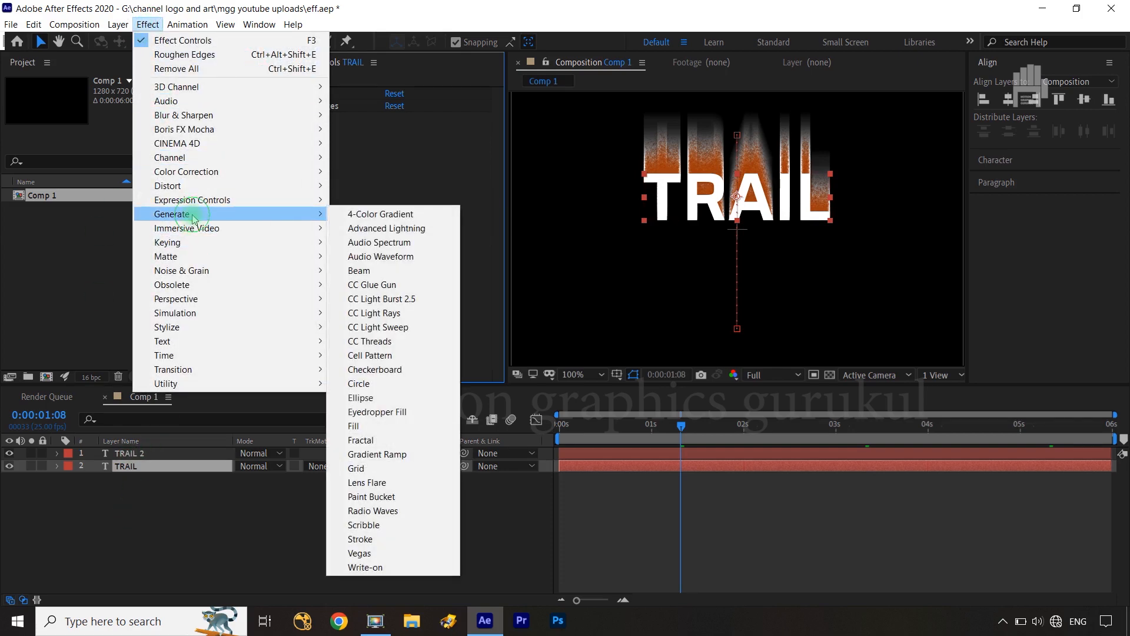
click(419, 216)
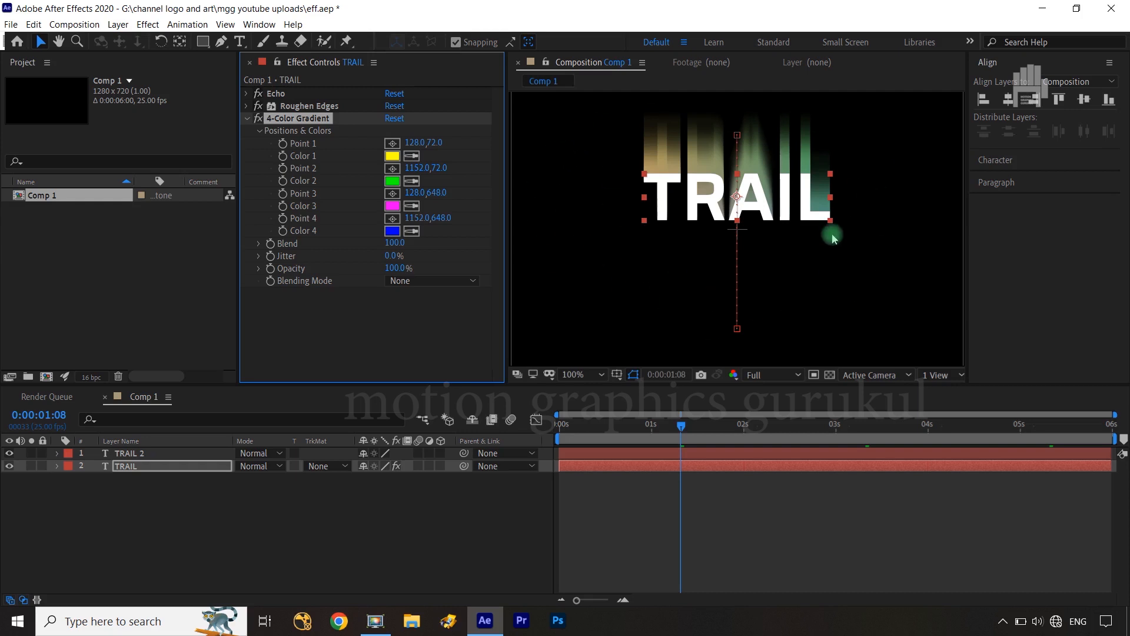
- Deselect the layer and scrub the animation from the start to frame 15 to check the gradient-coloured trail
key(Insert)
click(443, 552)
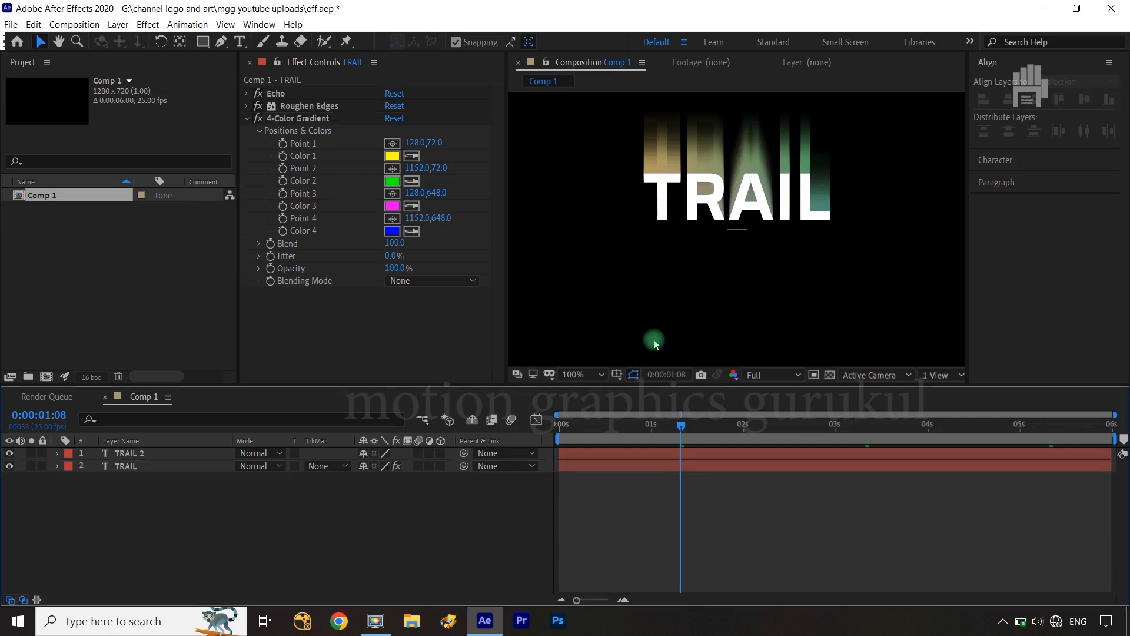
key(Home)
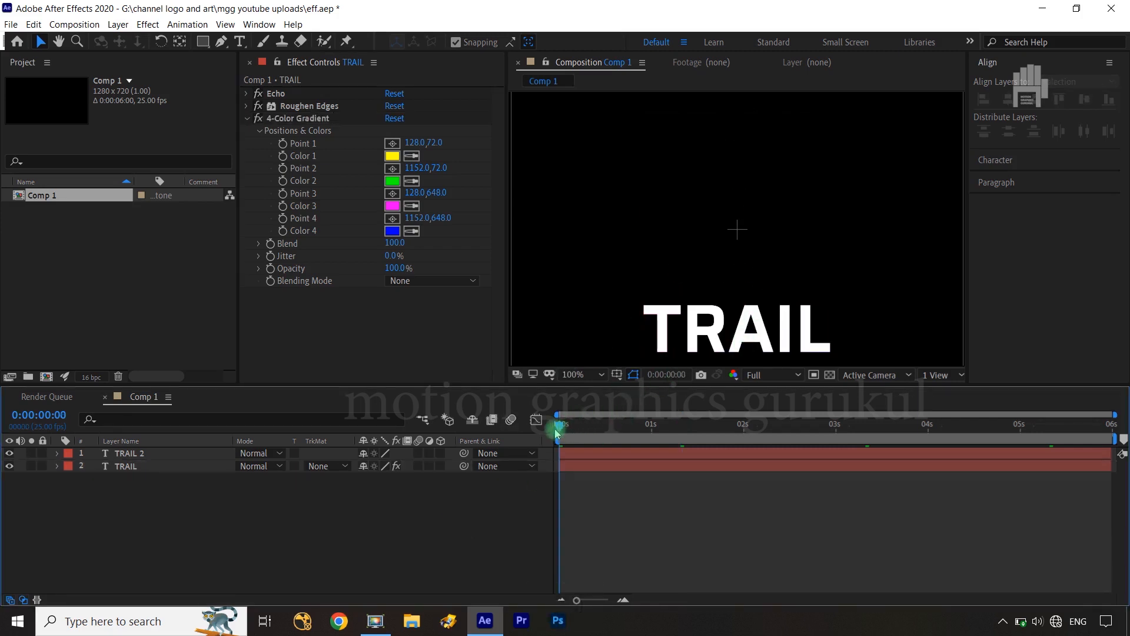
drag(560, 427, 610, 428)
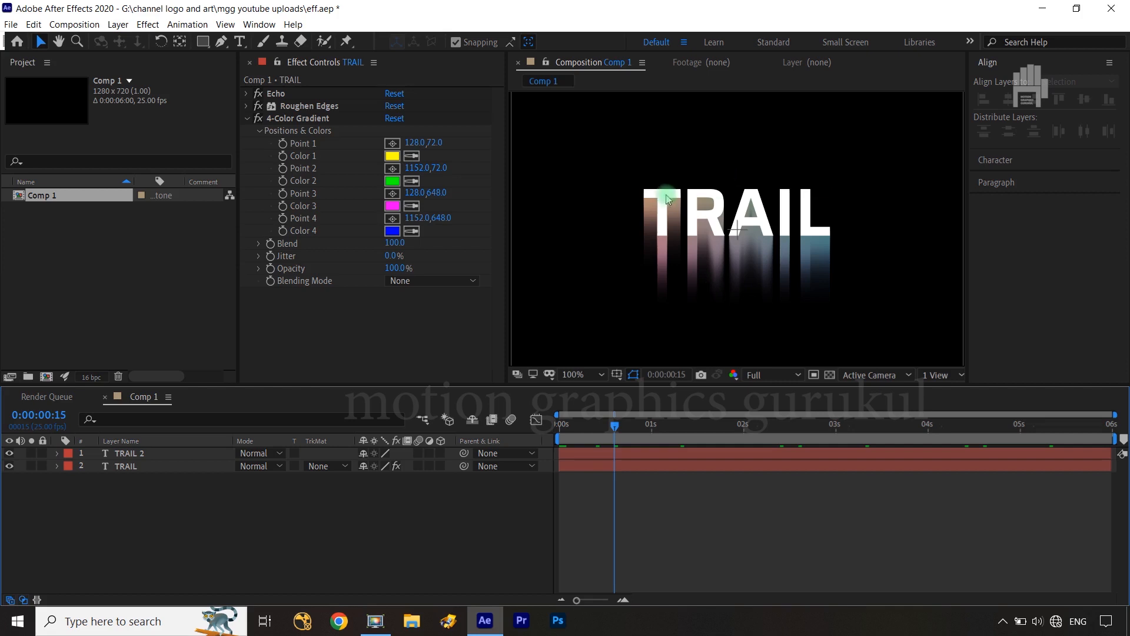
- Collapse the 4-Color Gradient settings and apply the Curves effect to the TRAIL layer
click(247, 122)
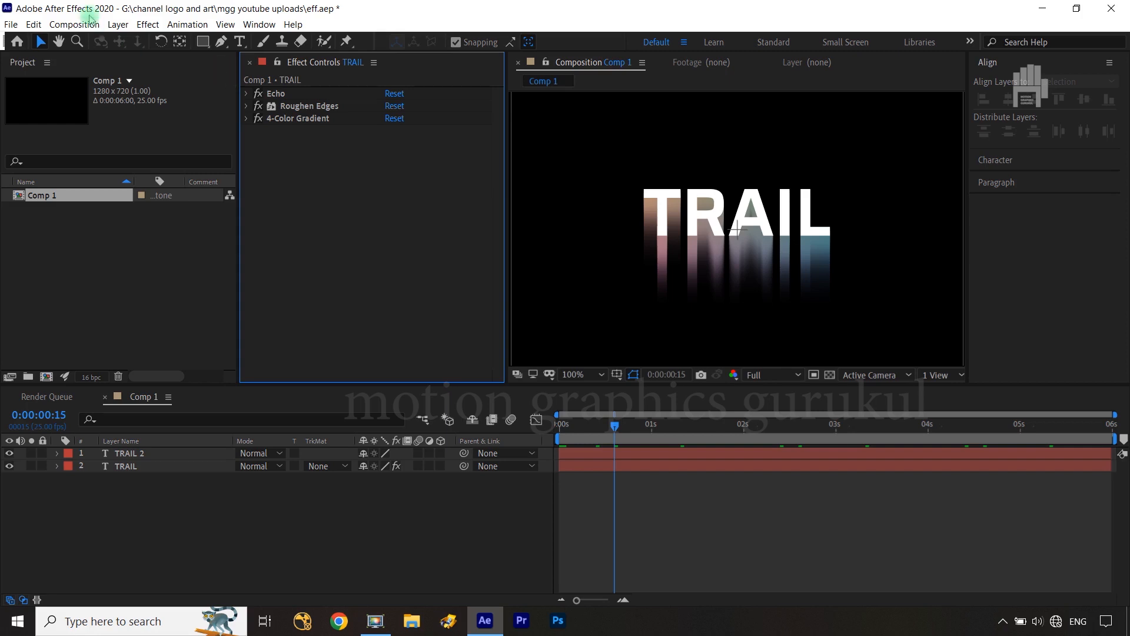
click(148, 25)
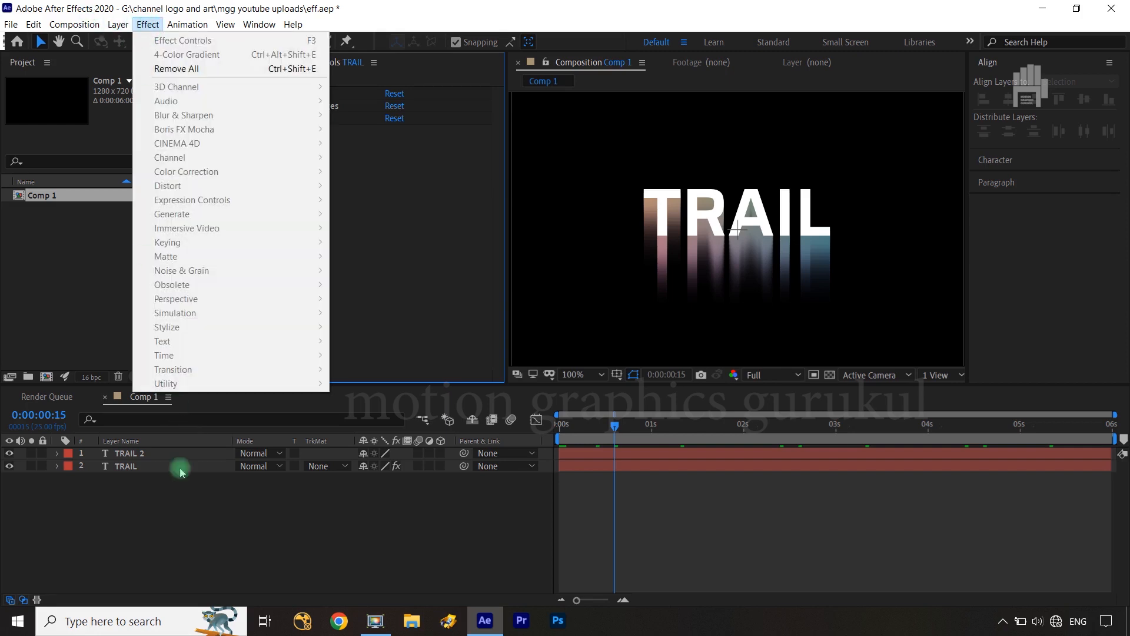
click(156, 477)
click(152, 465)
click(148, 25)
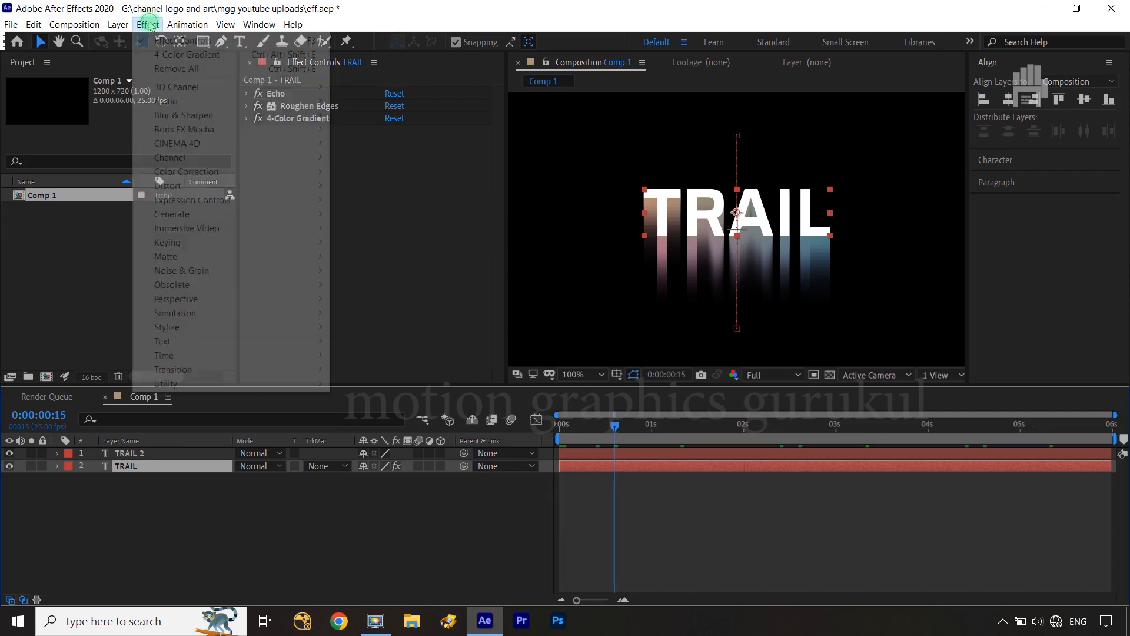
mouse_move(198, 173)
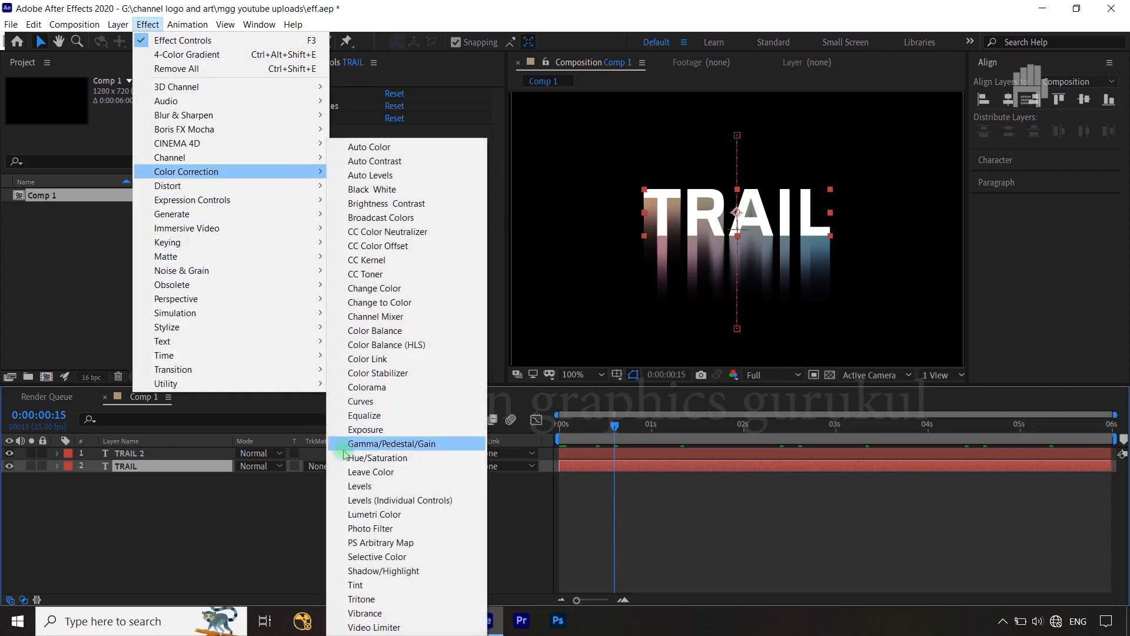
click(360, 402)
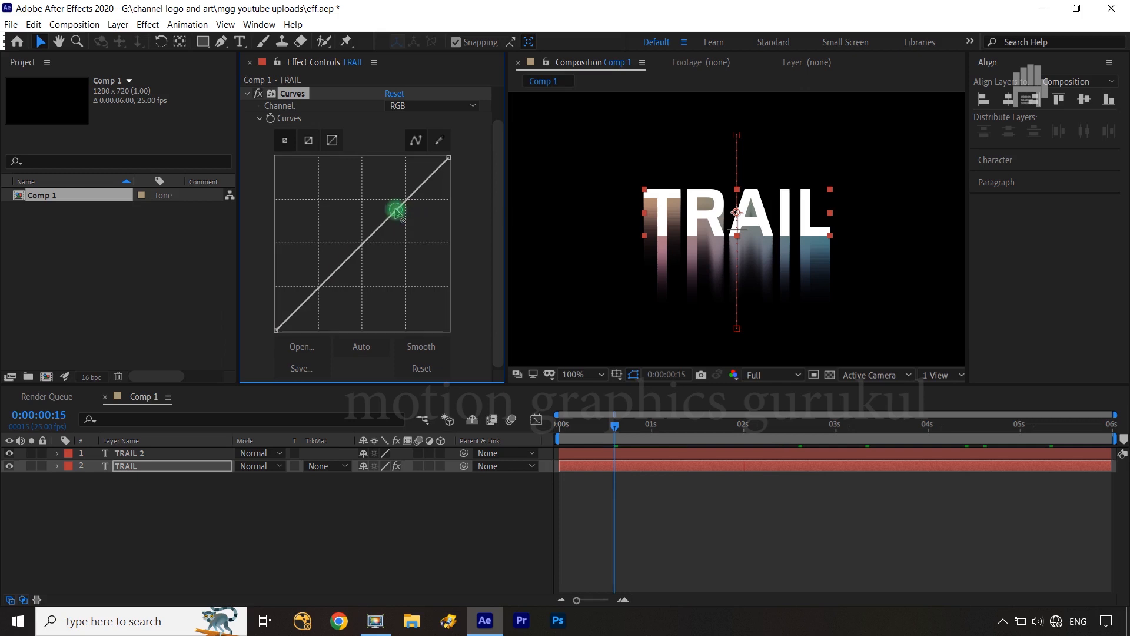
- Bend the RGB curve moderately downward in its upper half to darken the trail, collapse Curves and save the project
drag(395, 207, 409, 216)
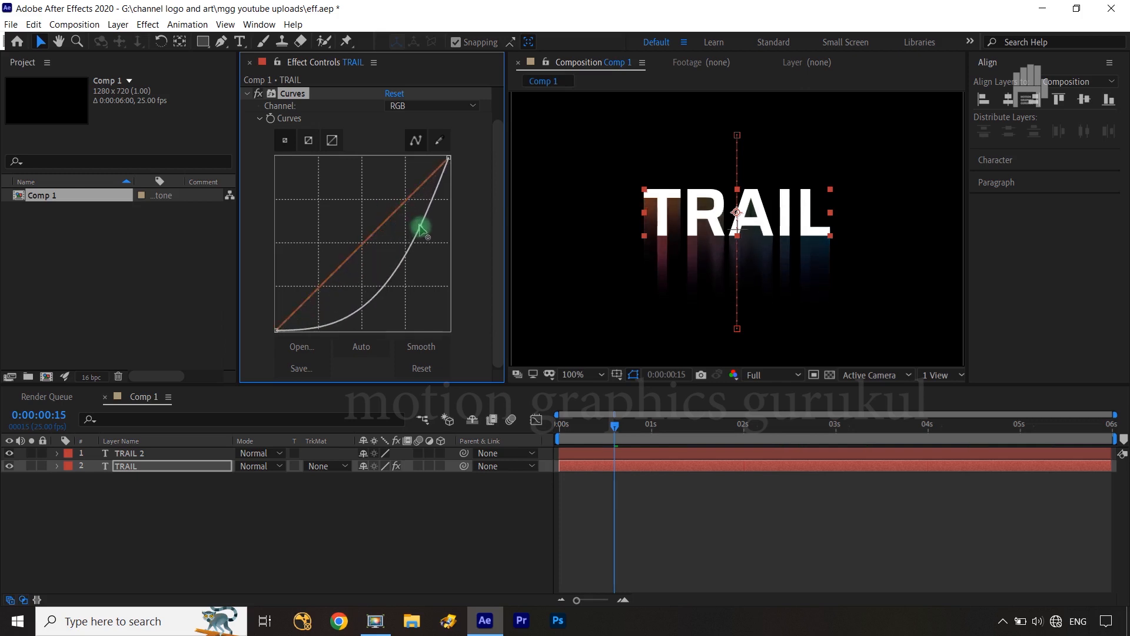
drag(420, 228, 412, 219)
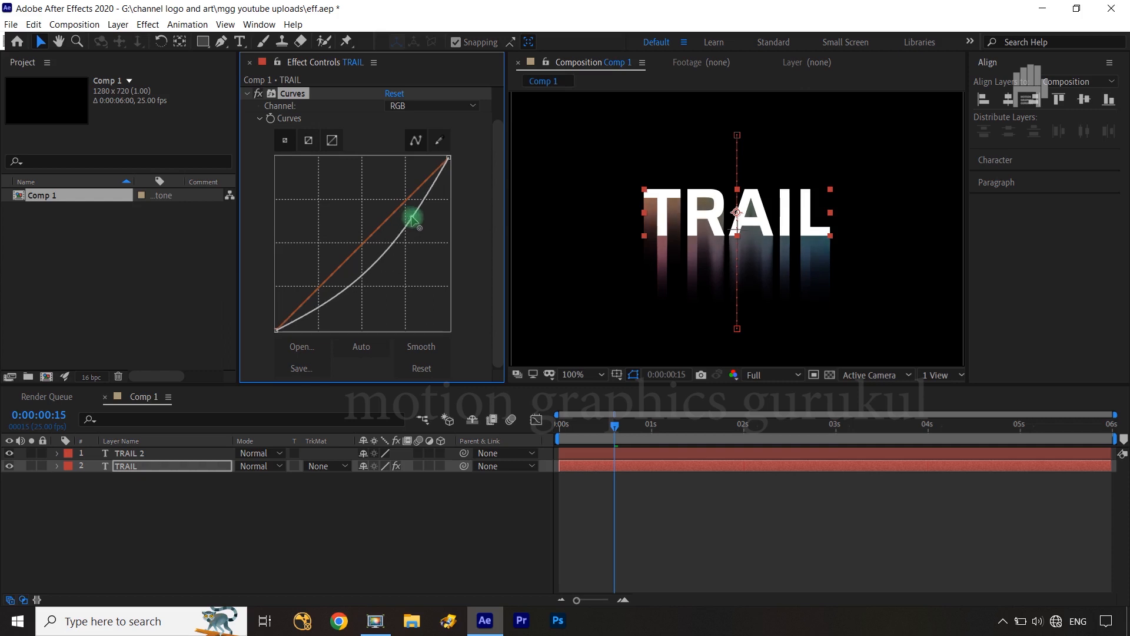
click(323, 537)
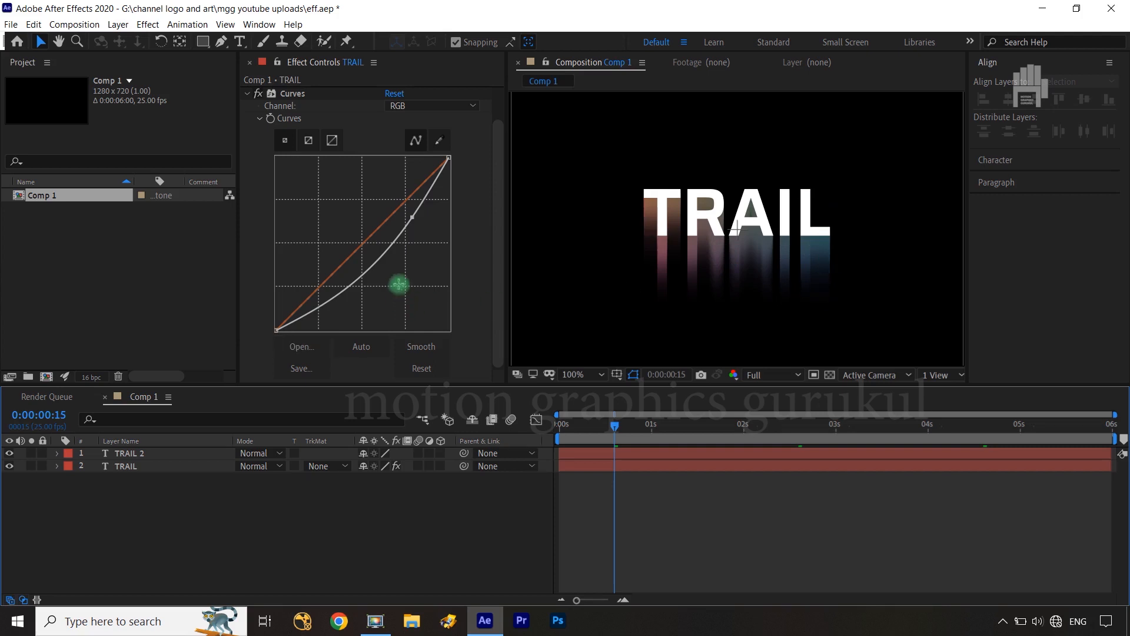
click(248, 94)
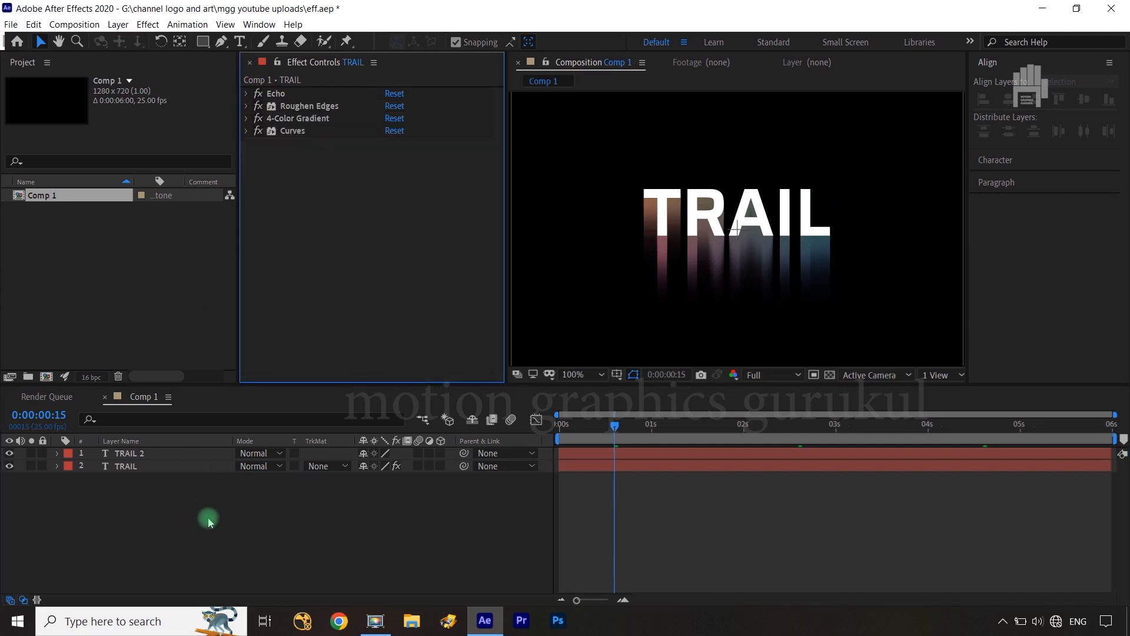
key(ctrl+s)
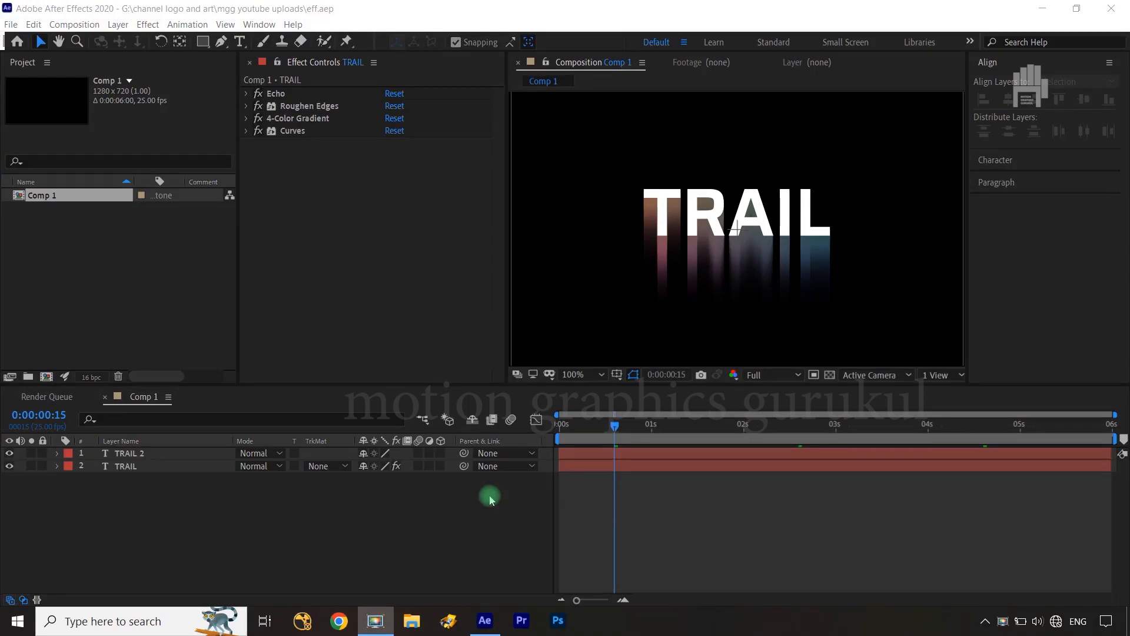
- Add a new adjustment layer above the text layers and apply the Glow effect to it
click(490, 499)
key(ctrl+alt+y)
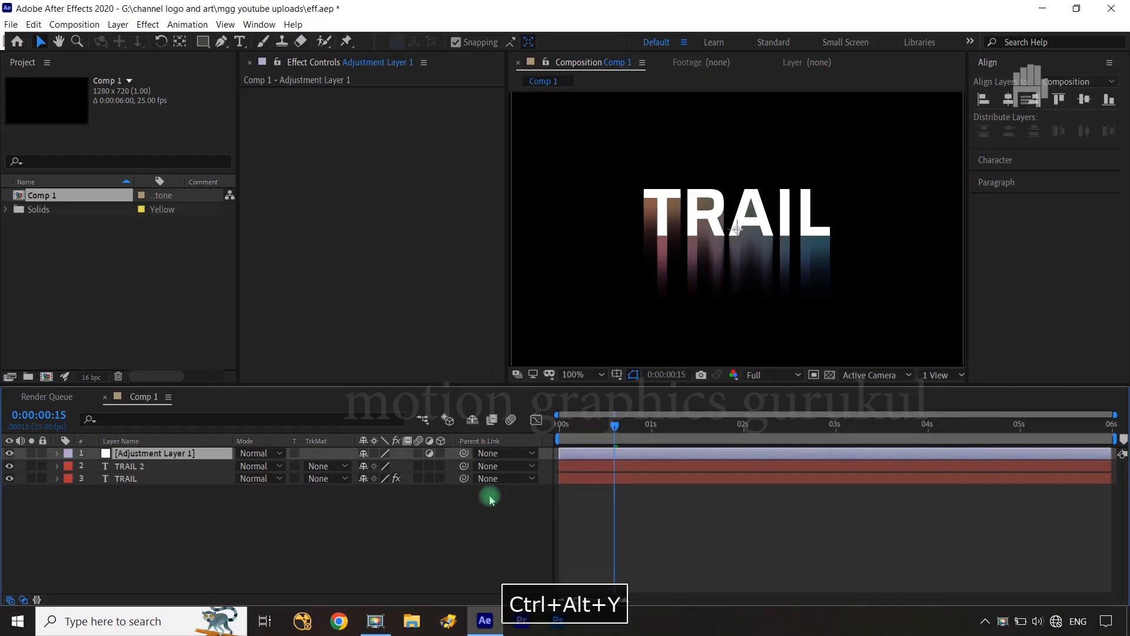
click(154, 25)
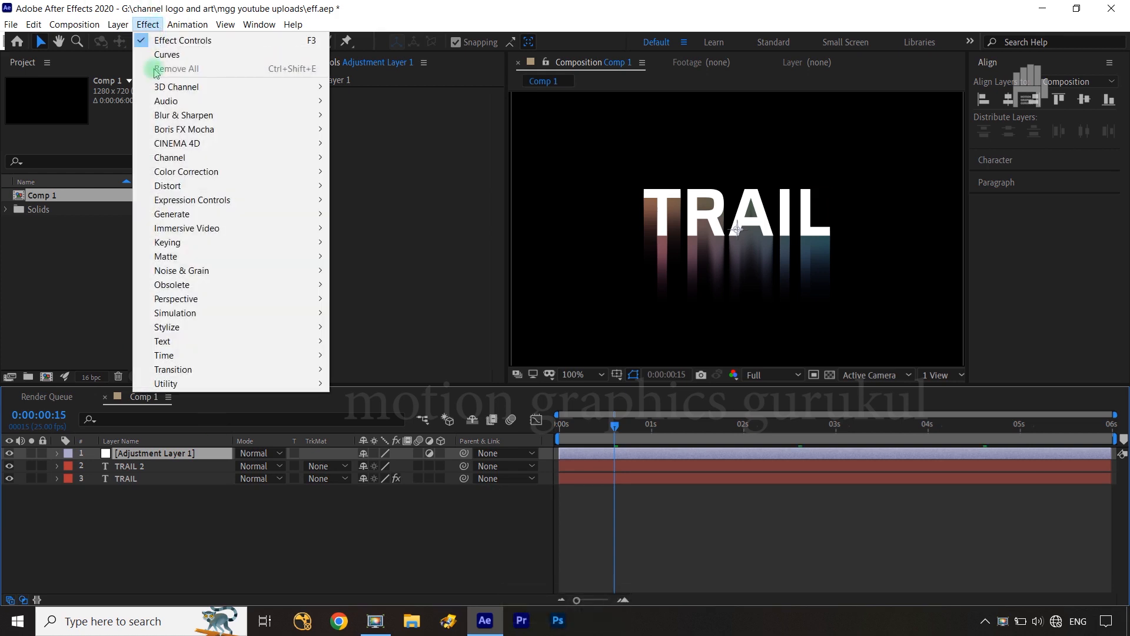
mouse_move(187, 332)
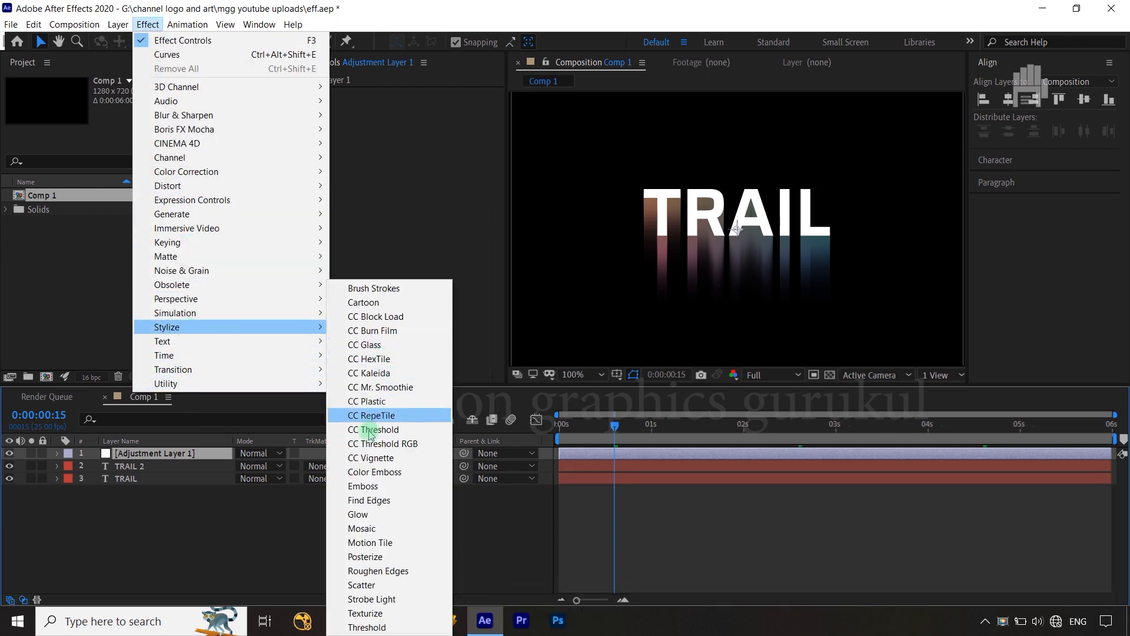
click(353, 521)
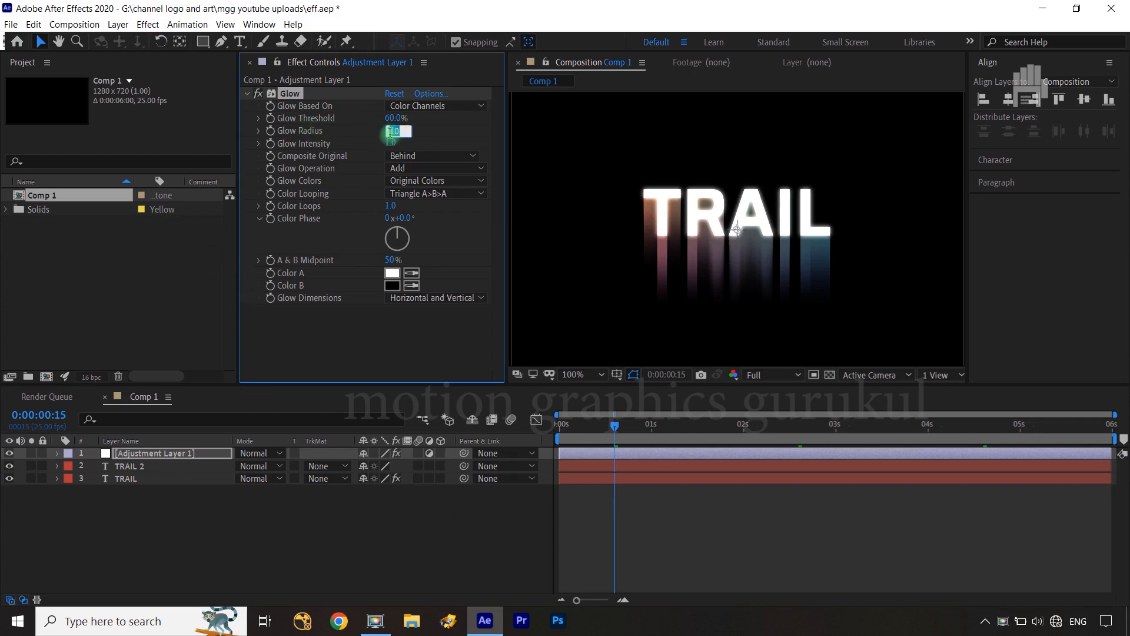
- Set the Glow effect's radius to 60 and its intensity to 0.5
text(60)
click(444, 129)
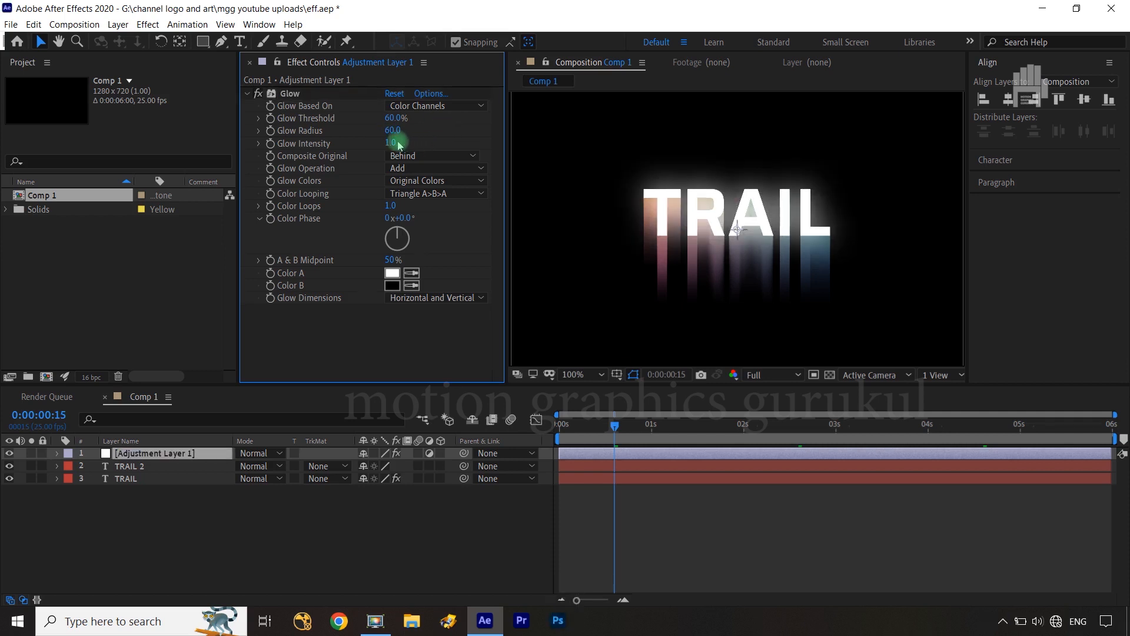
text(.)
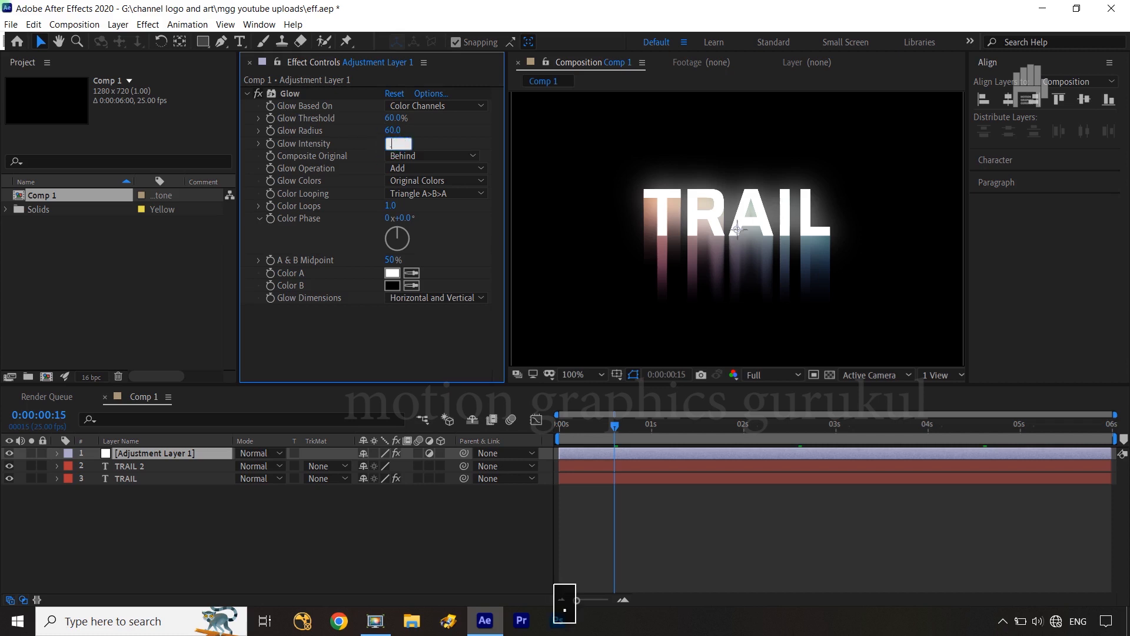
text(5)
click(429, 139)
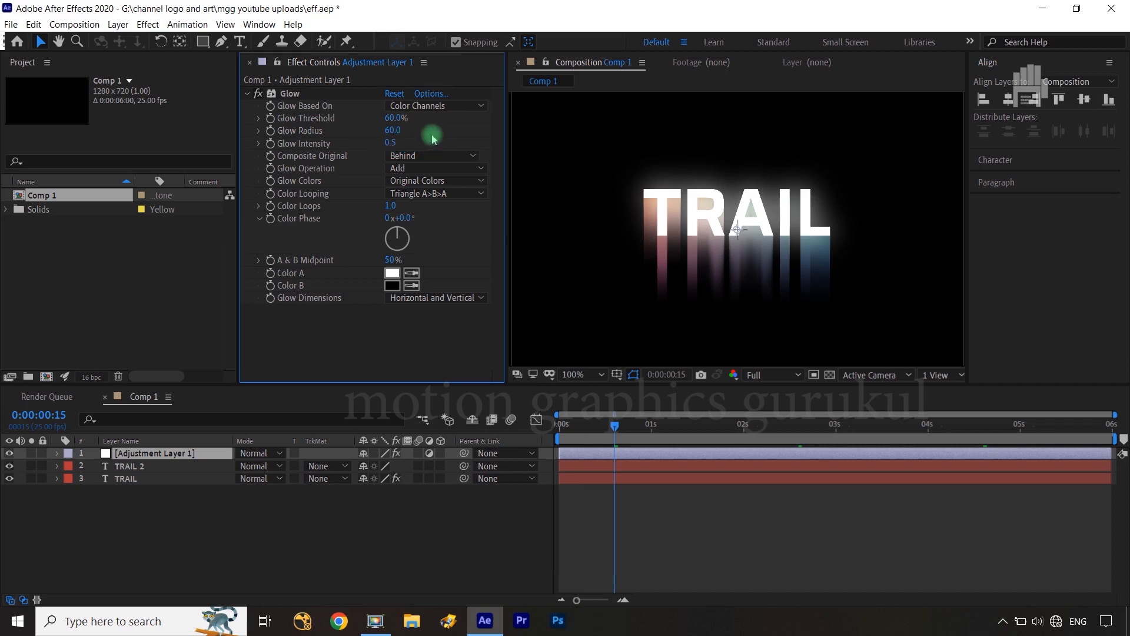
- Duplicate the Glow effect and set the copy's radius to 20 and intensity to 0.3
click(299, 94)
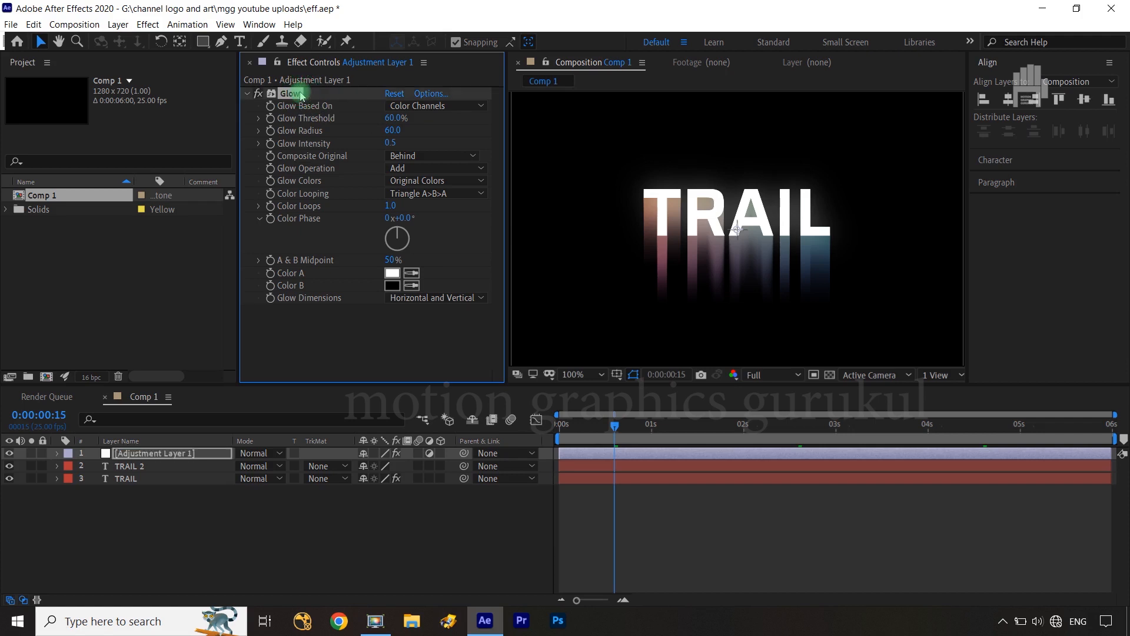
key(ctrl+d)
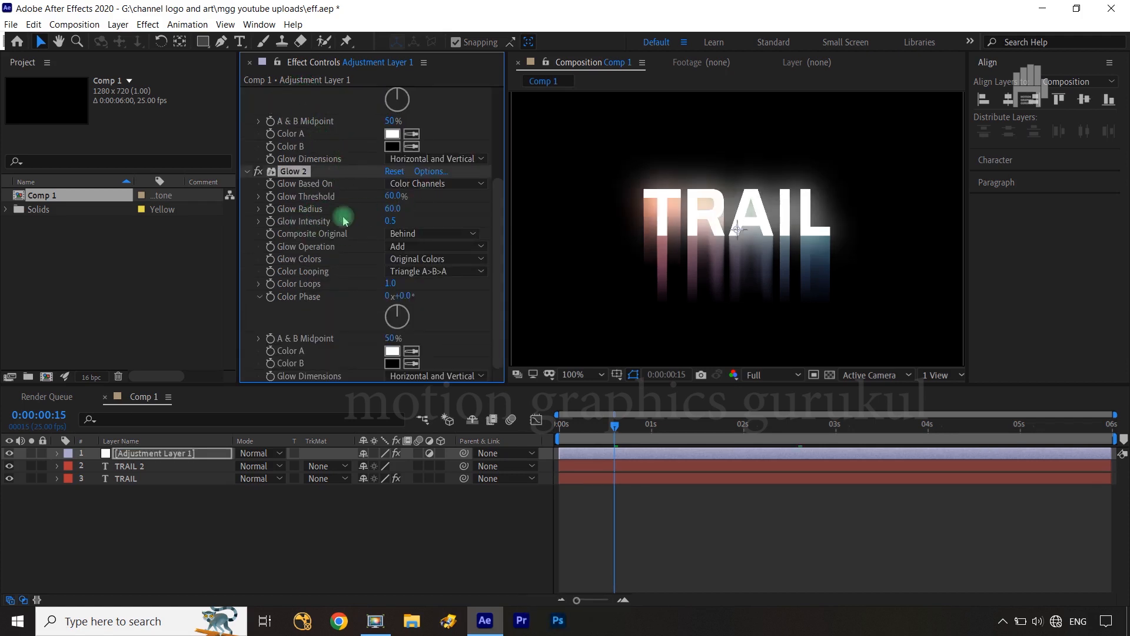
text(20)
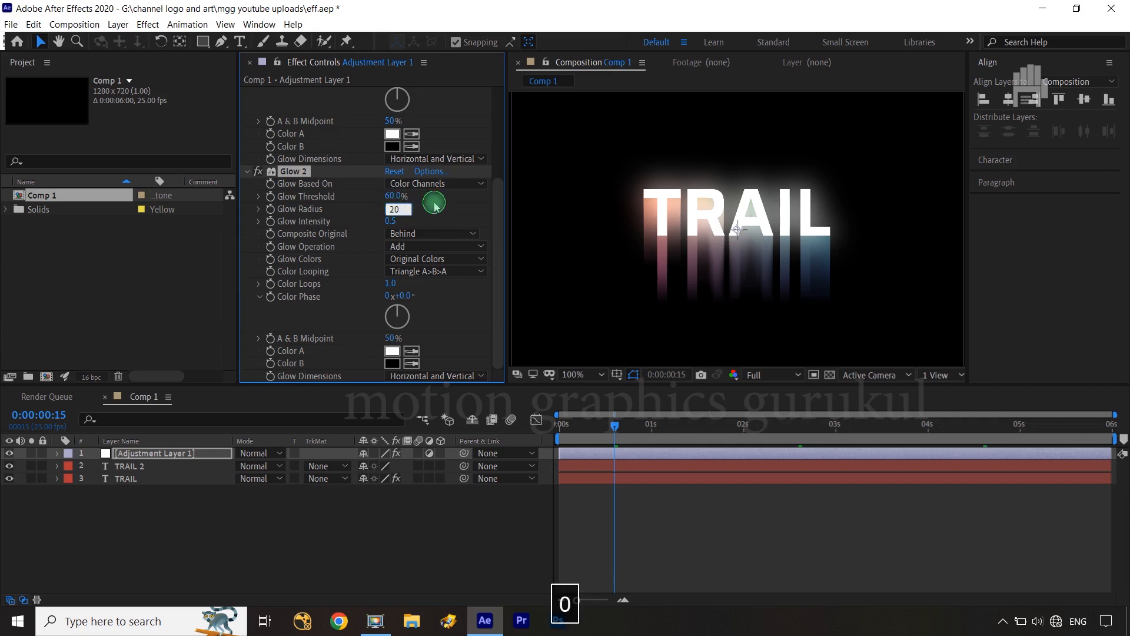
click(428, 214)
click(390, 221)
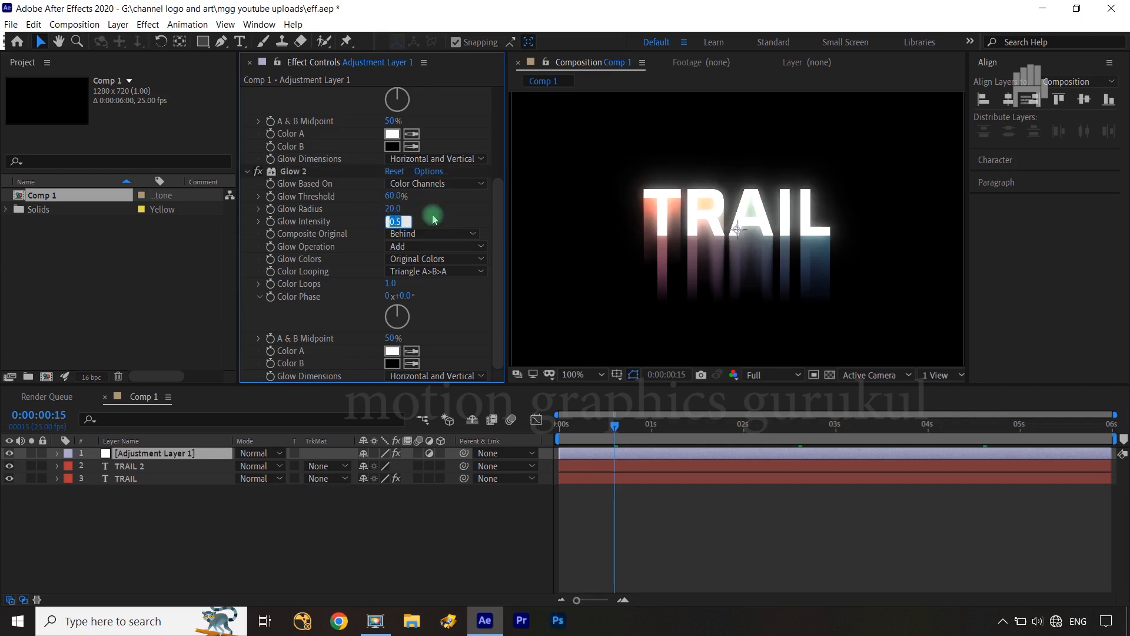
text(3)
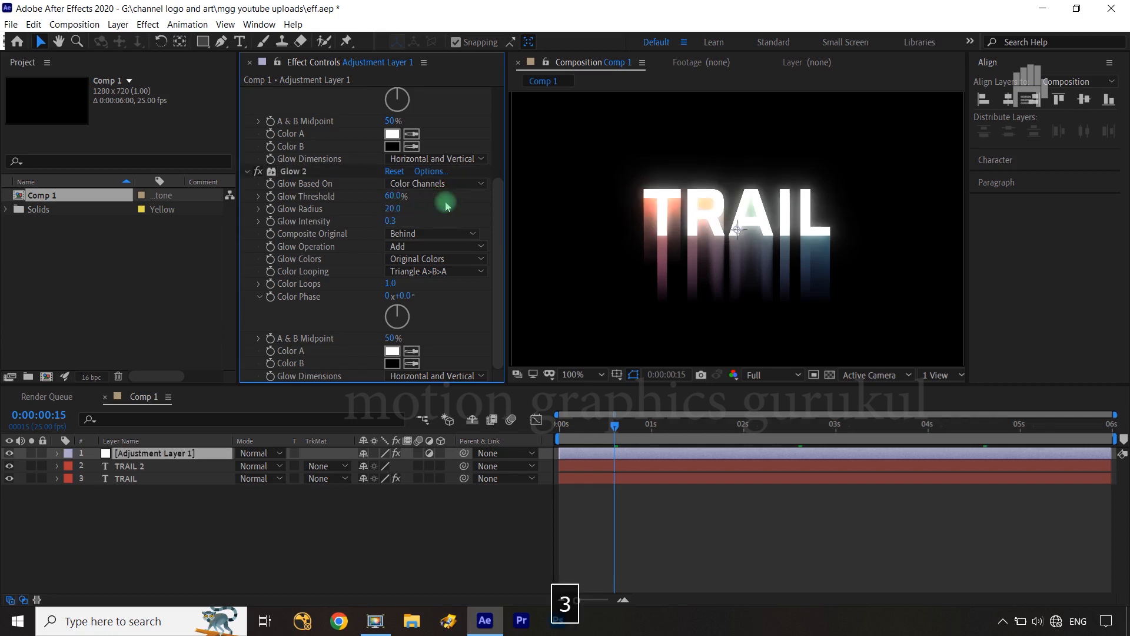
- Duplicate the second Glow effect and set the new copy's radius to 15 and intensity to 0.1
click(287, 172)
key(ctrl+d)
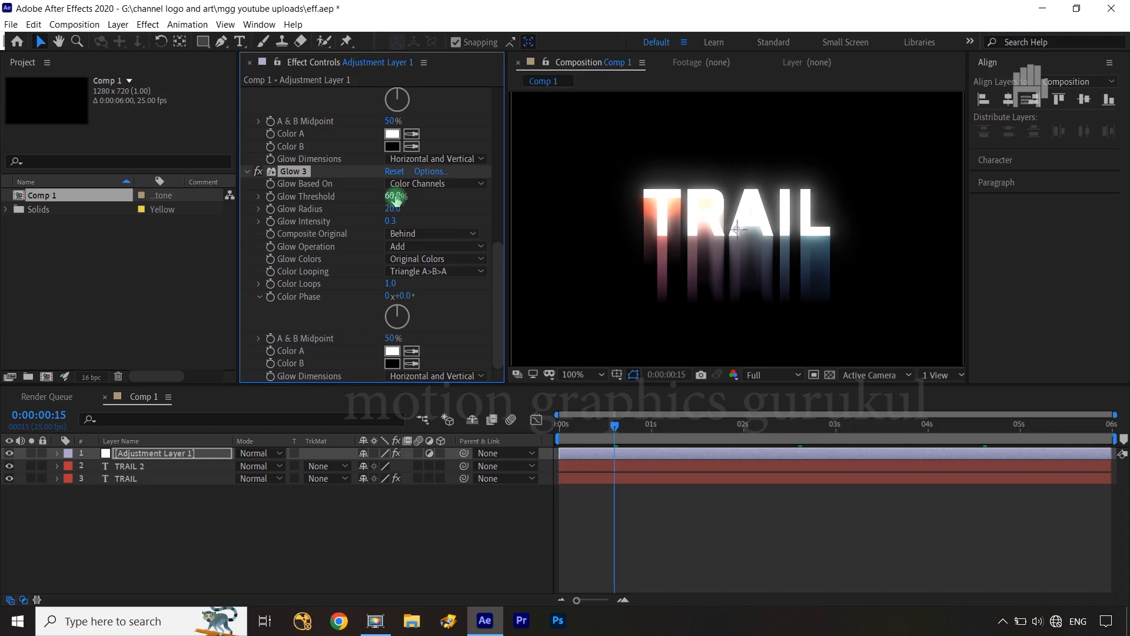
text(15)
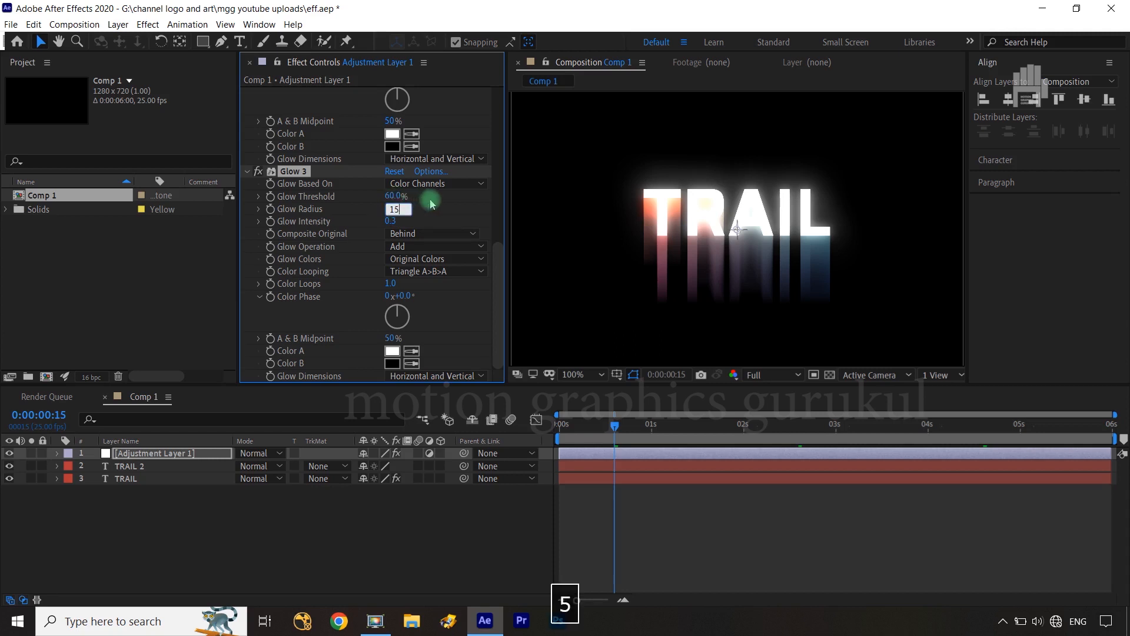
key(Return)
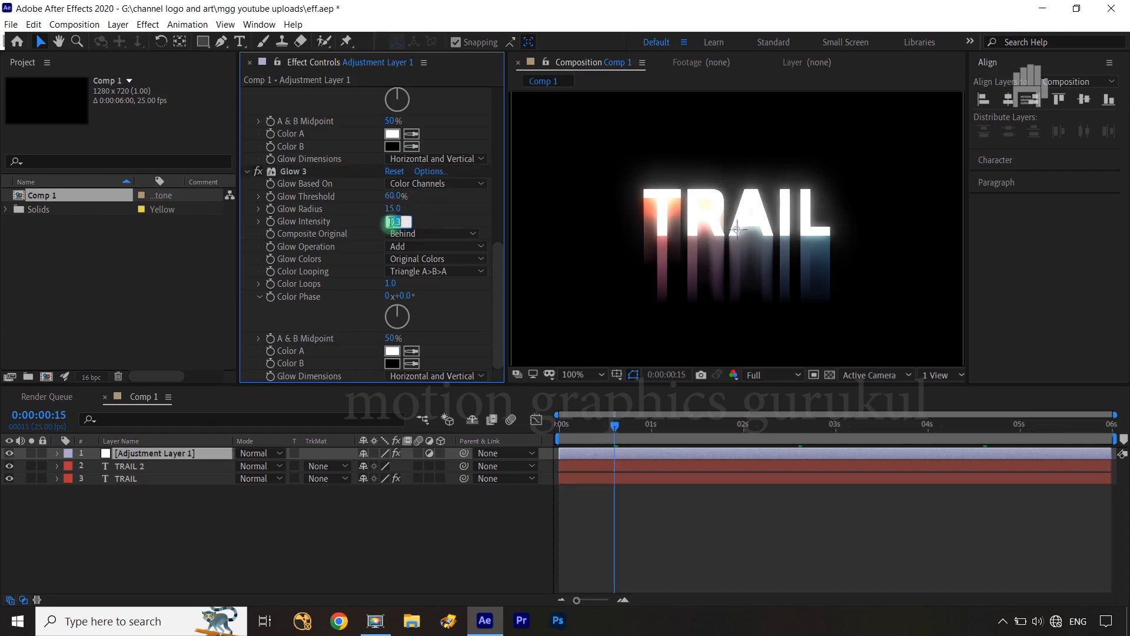
text(1)
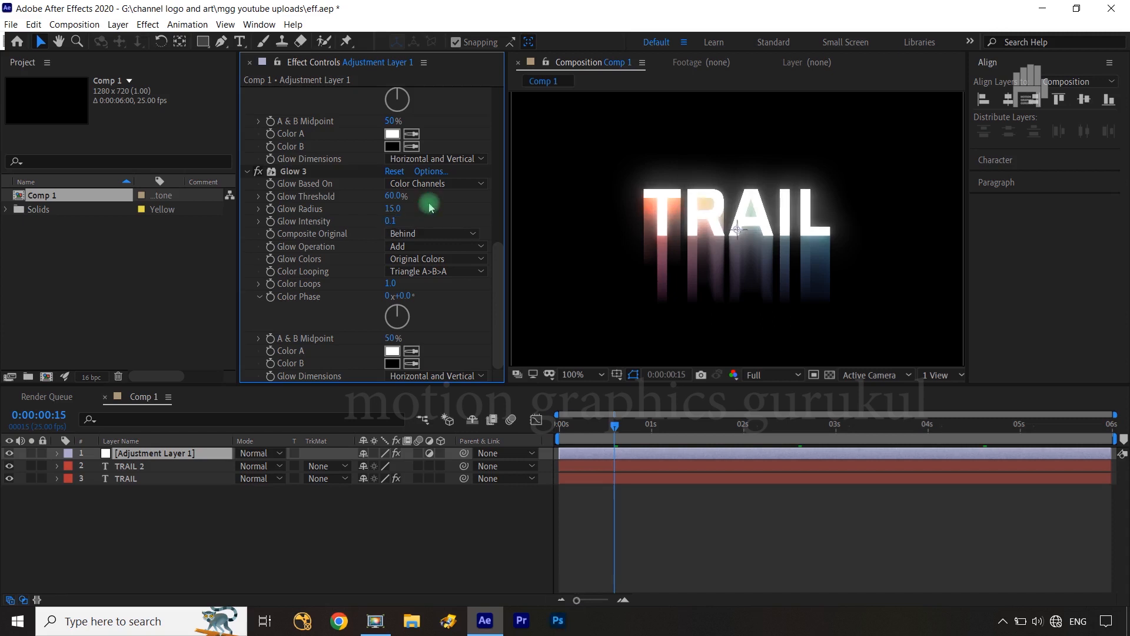
- Deselect the adjustment layer, return to the first frame and play a preview of the glowing TRAIL animation
click(621, 456)
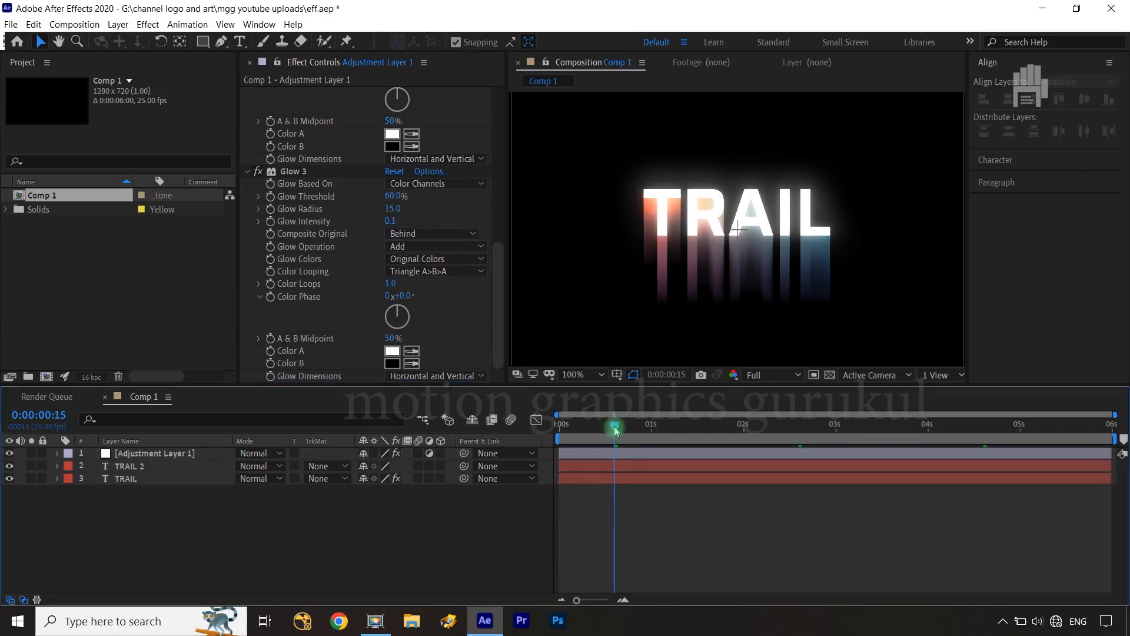
drag(589, 424, 559, 431)
click(518, 503)
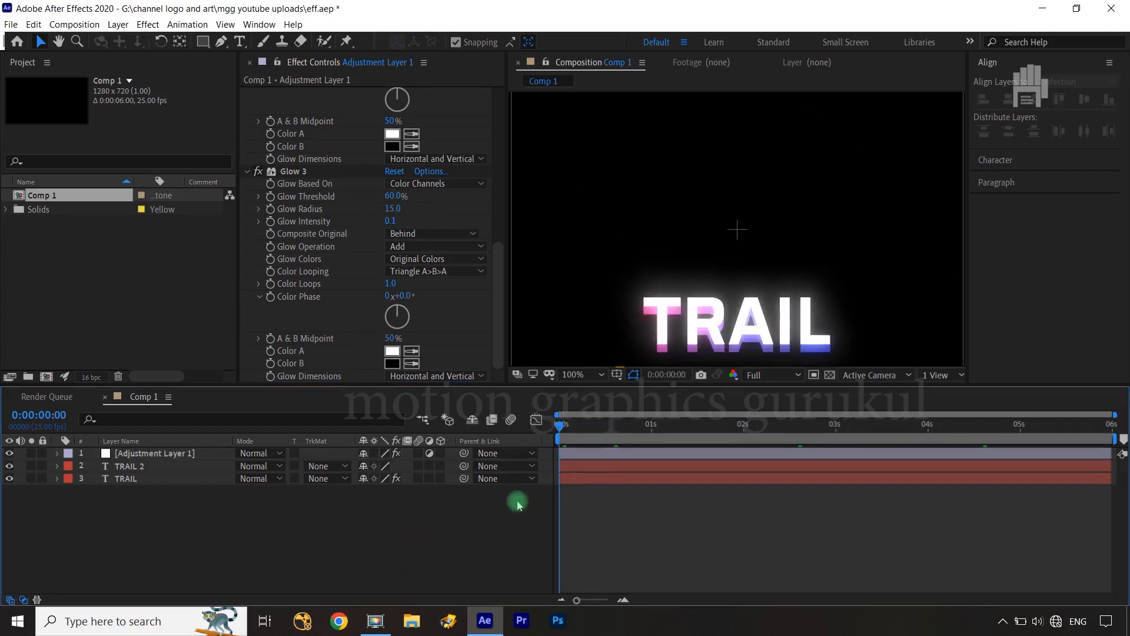
key(space)
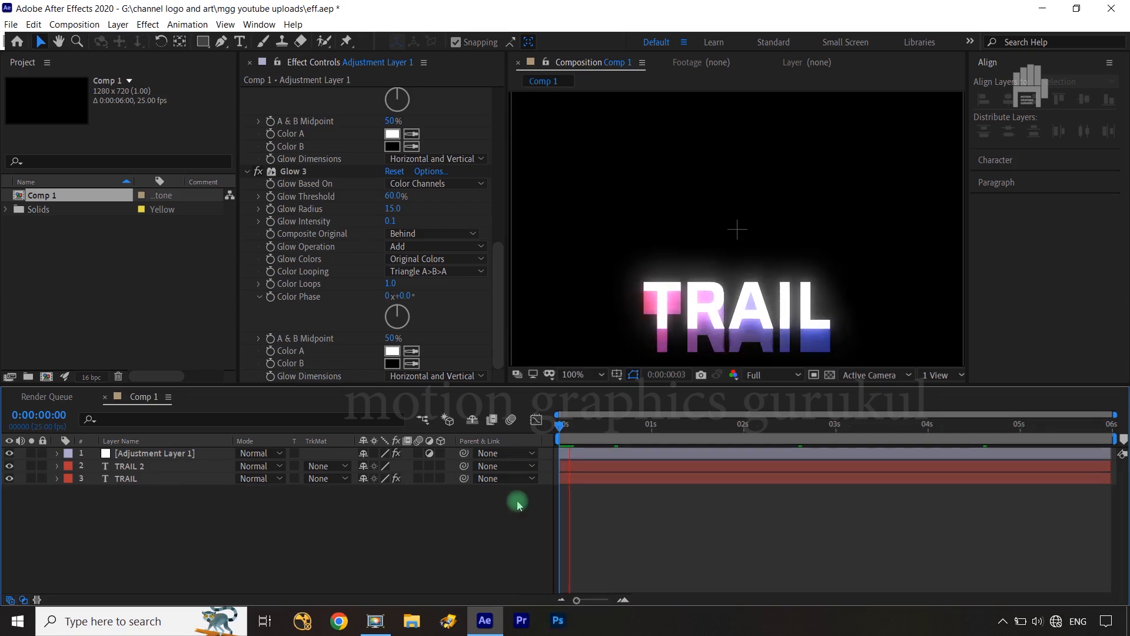
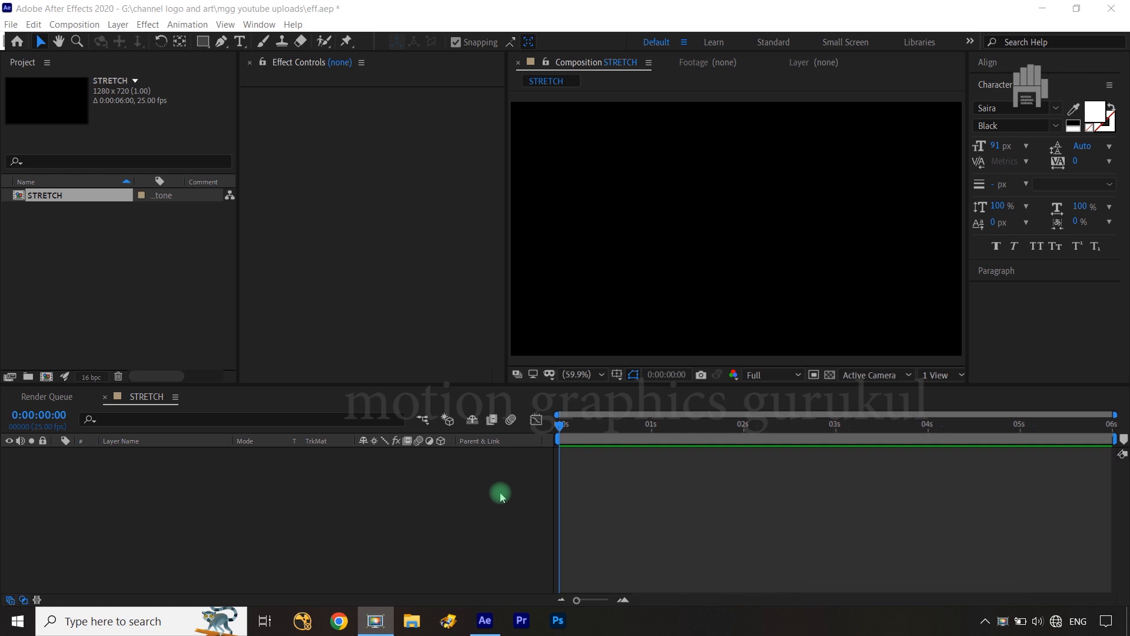
- Create a text layer reading HI near the middle of the STRETCH composition
click(501, 496)
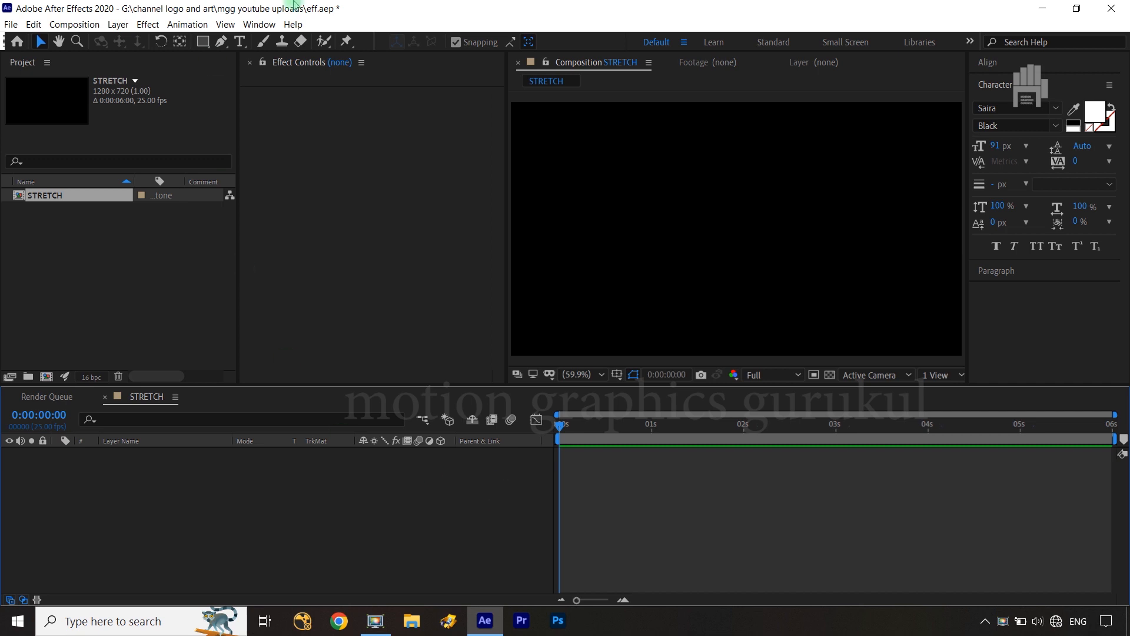
click(240, 41)
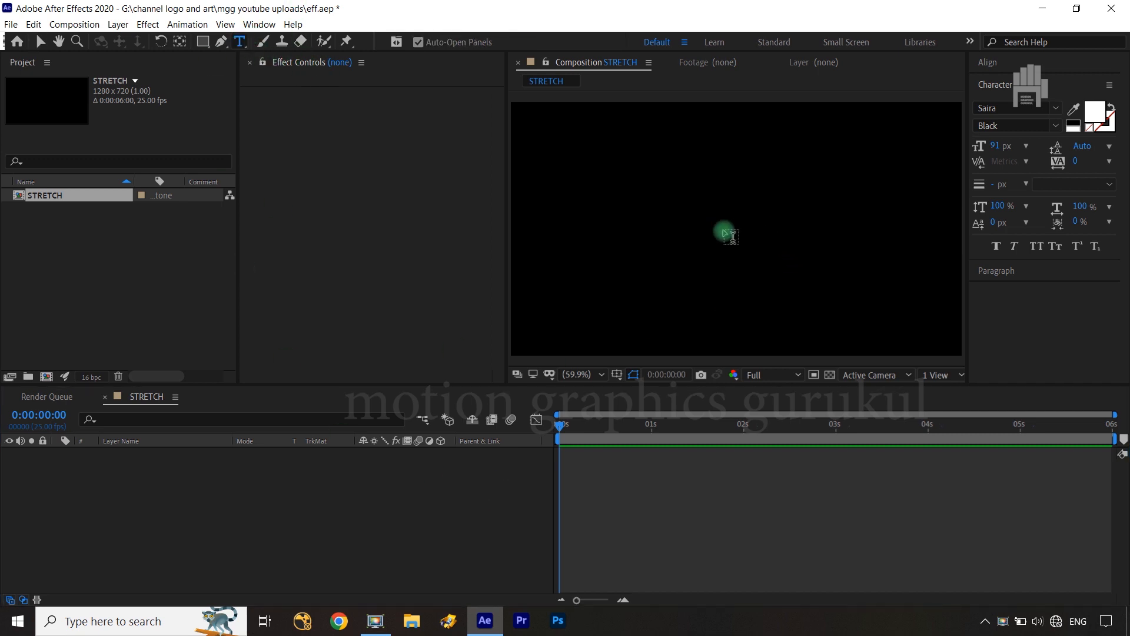
click(689, 231)
text(HI)
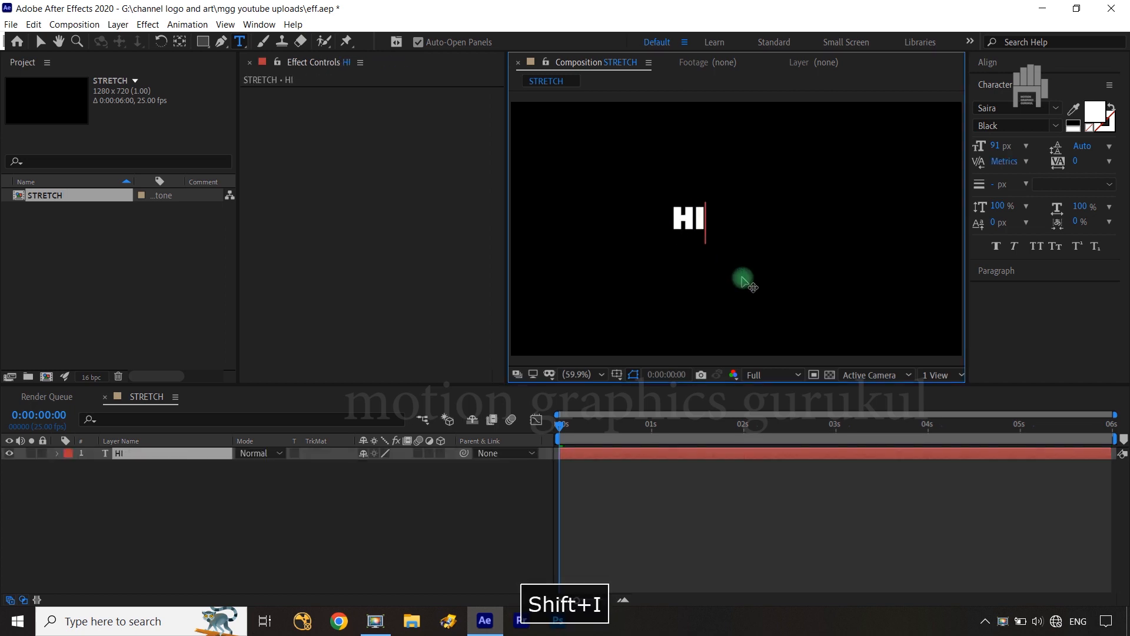
click(197, 453)
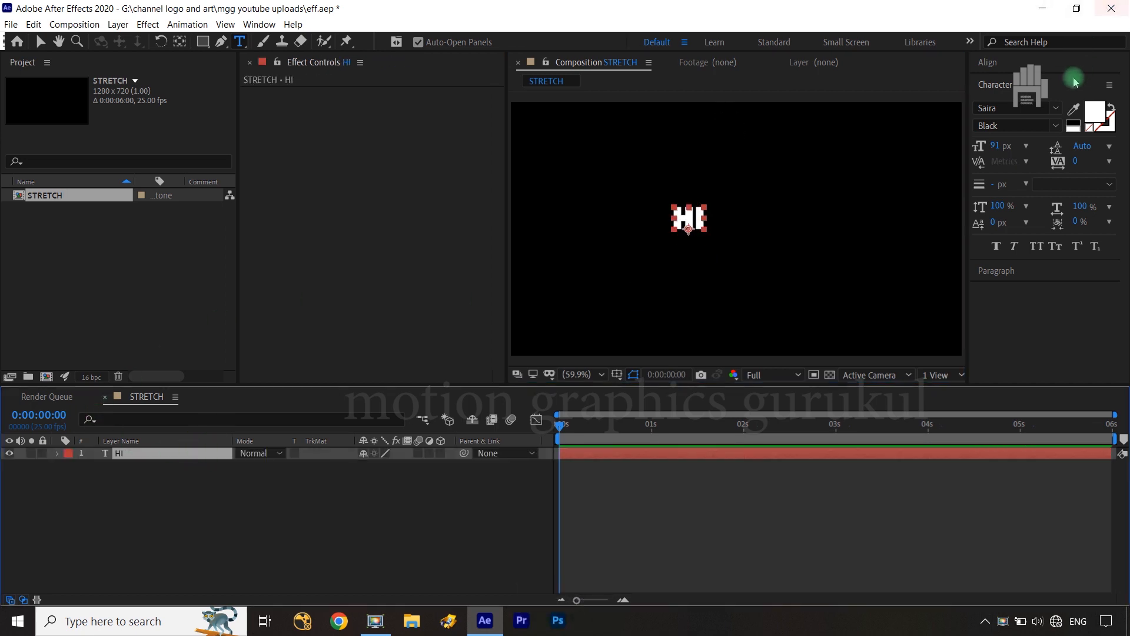
- Centre the HI layer's anchor point in its text, align the layer to the composition's centre both ways, and deselect it
click(180, 41)
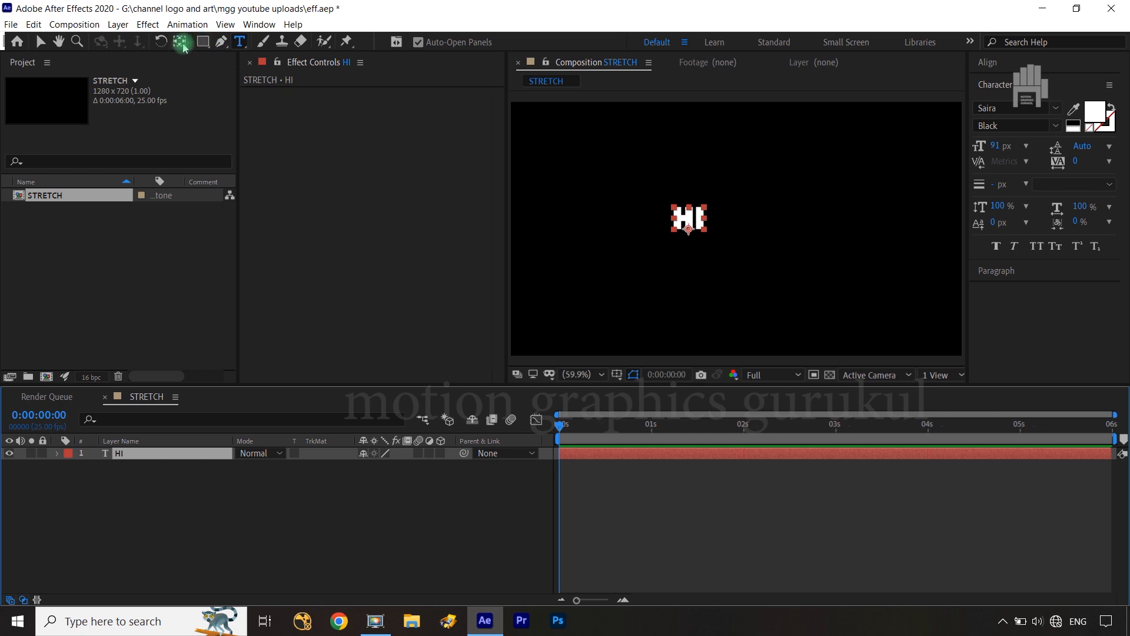
key(ctrl+alt+Home)
click(987, 62)
click(1008, 99)
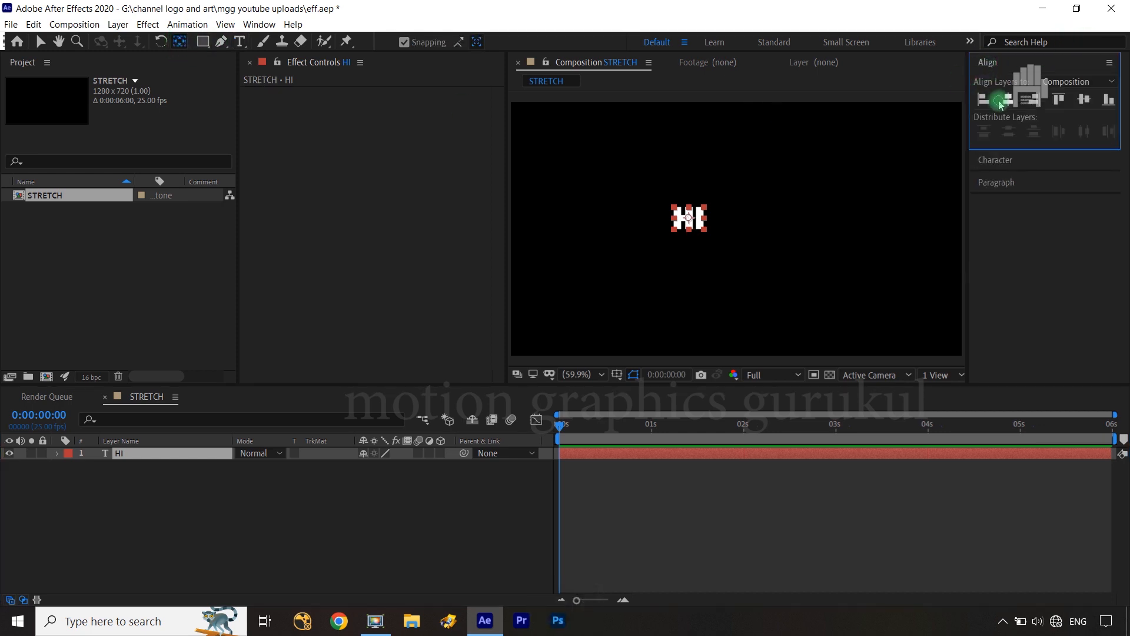
click(1084, 99)
click(350, 485)
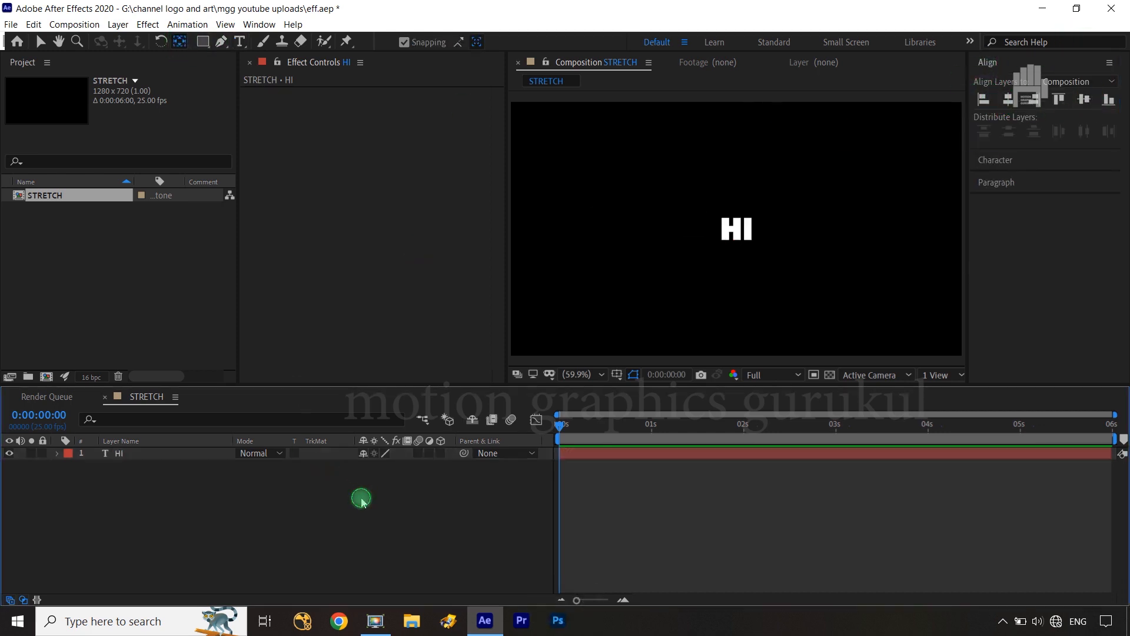
double_click(164, 453)
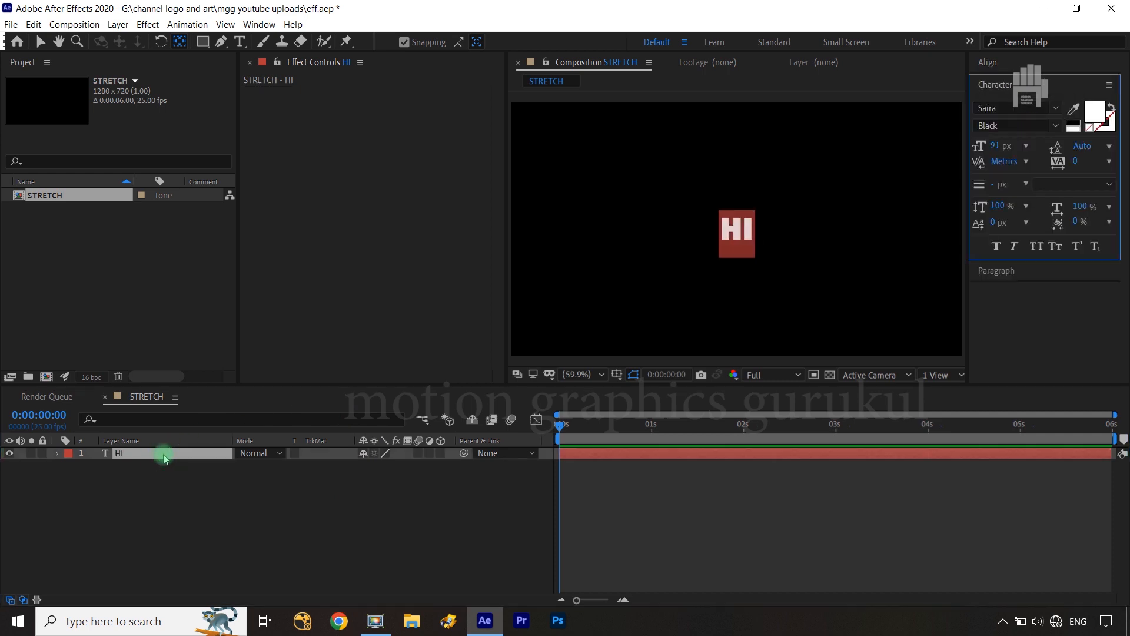
text(p)
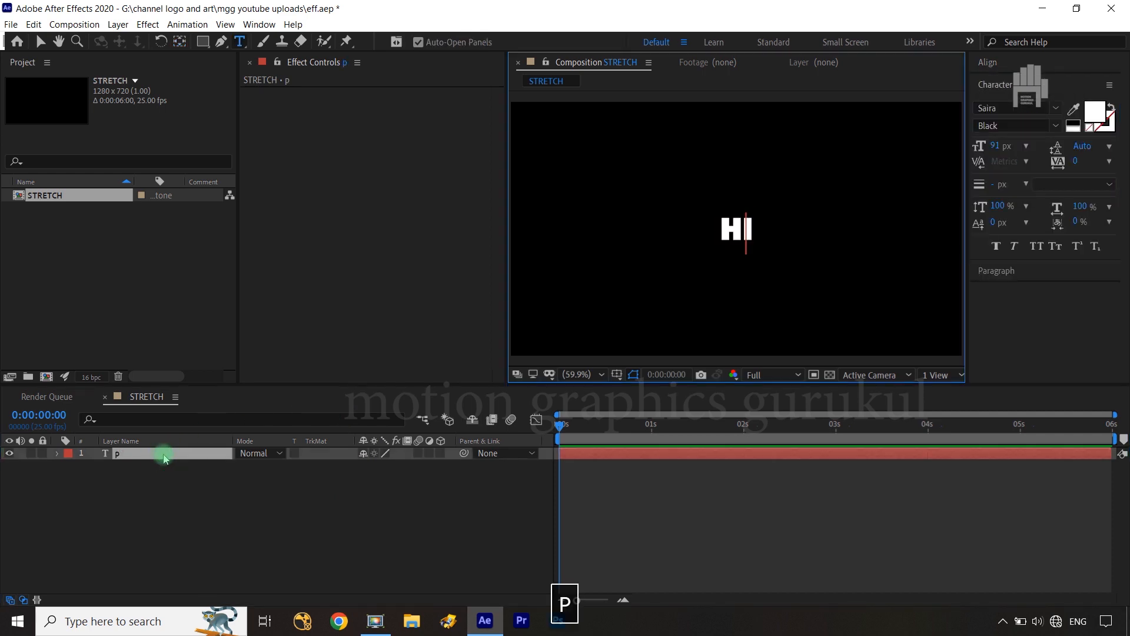
key(ctrl+z)
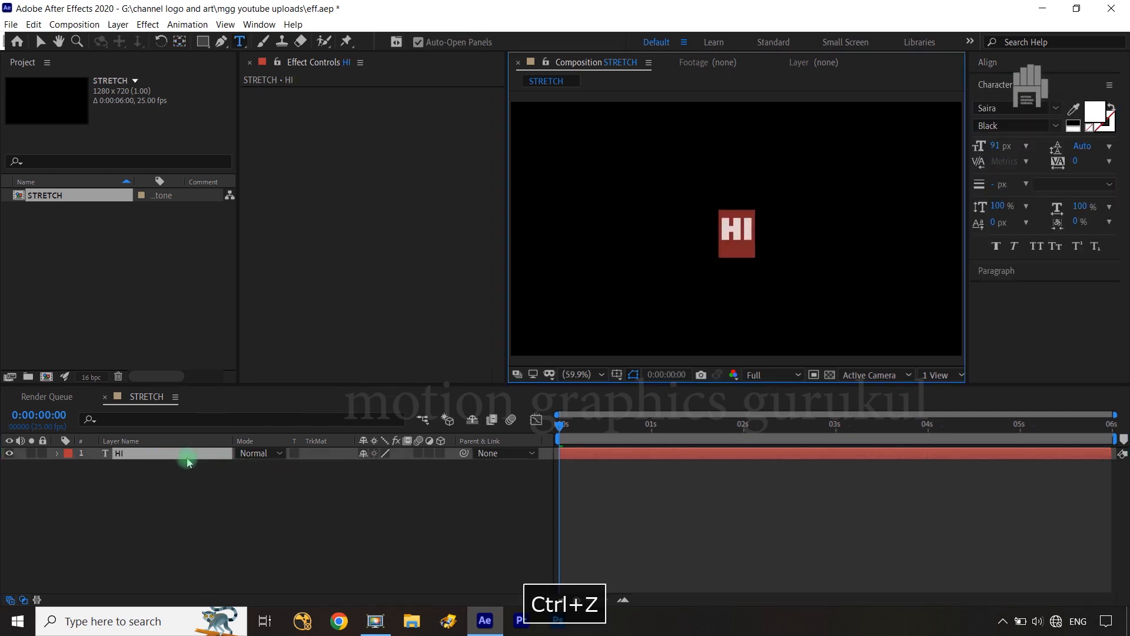
- Reveal the HI layer's Position and move the text down to 640, 404
click(184, 454)
key(p)
drag(399, 469, 434, 460)
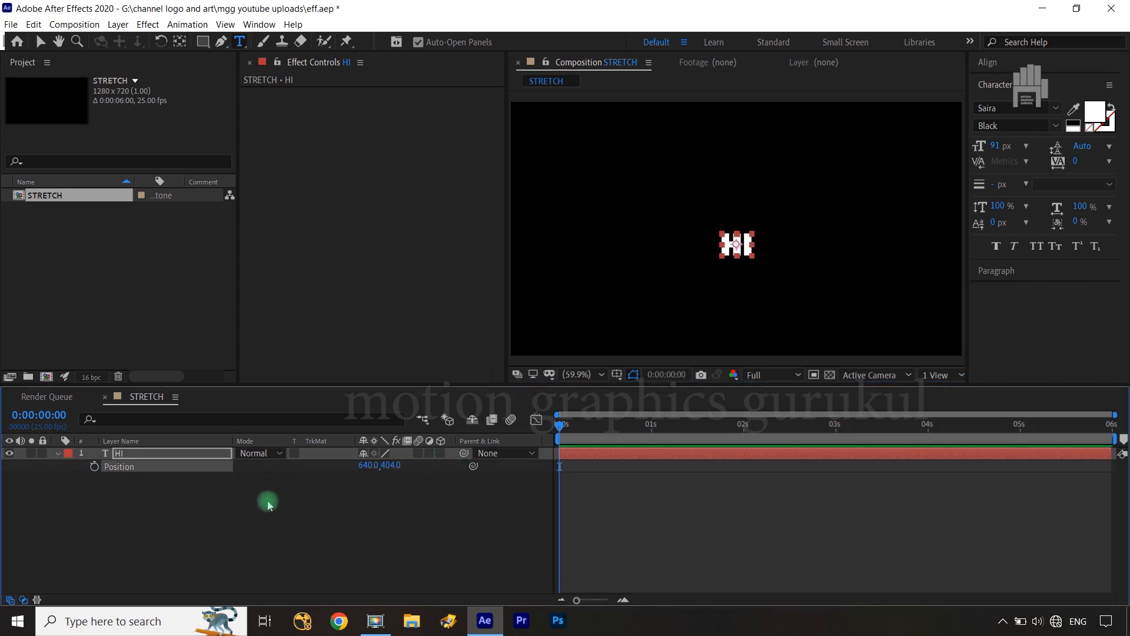
- Scale the HI text layer up uniformly to 137%, deselect it and collapse its properties
click(212, 451)
key(s)
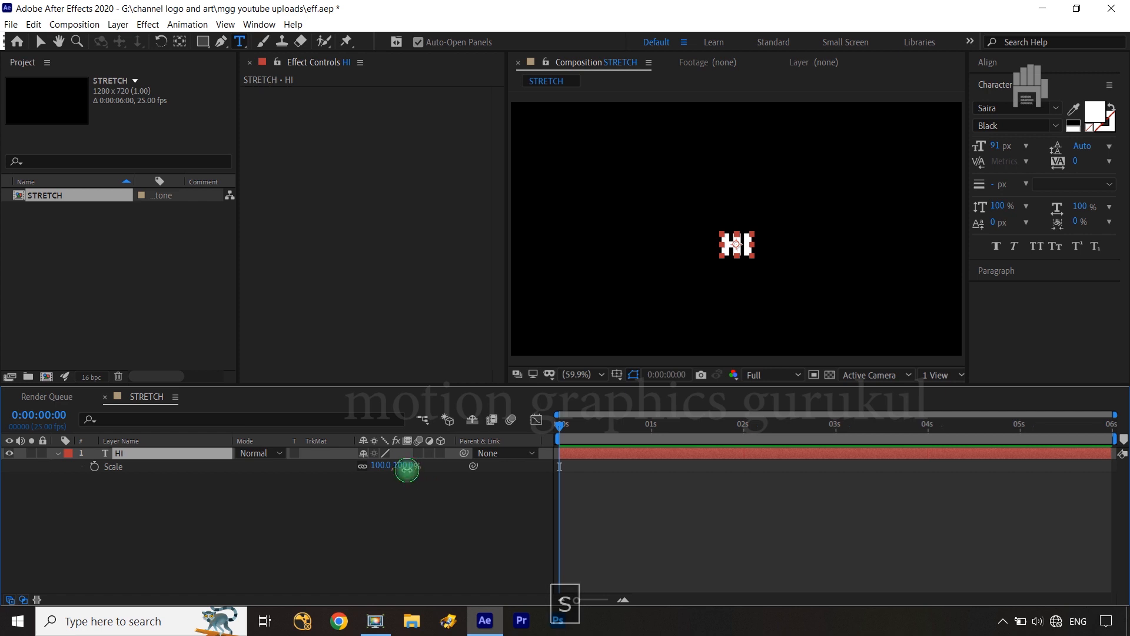
drag(408, 466, 429, 465)
click(410, 509)
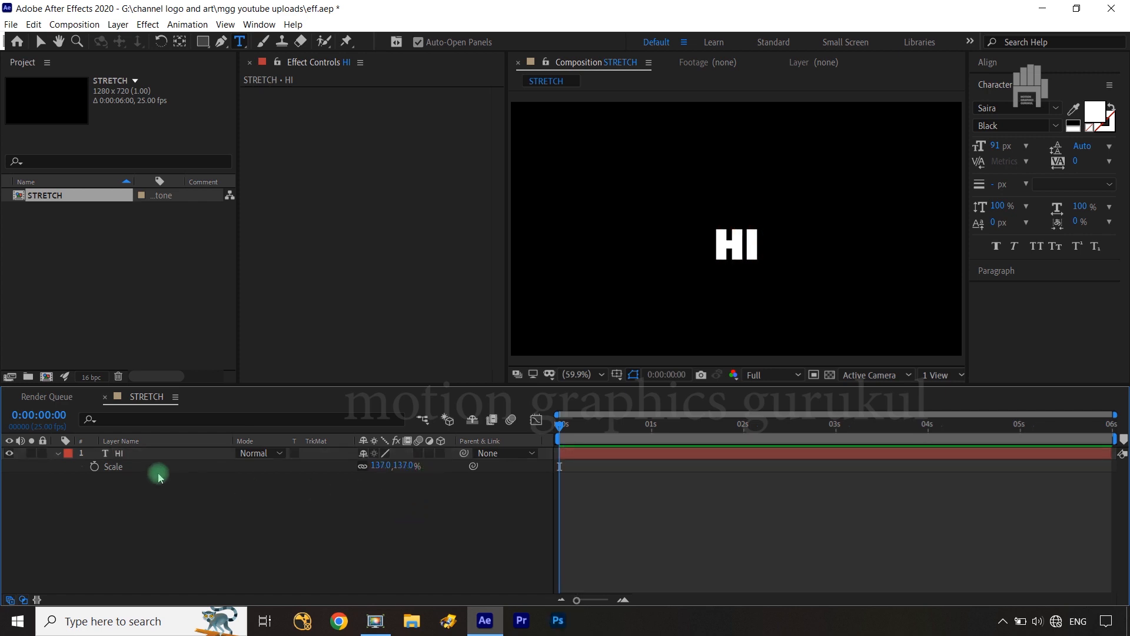
click(56, 456)
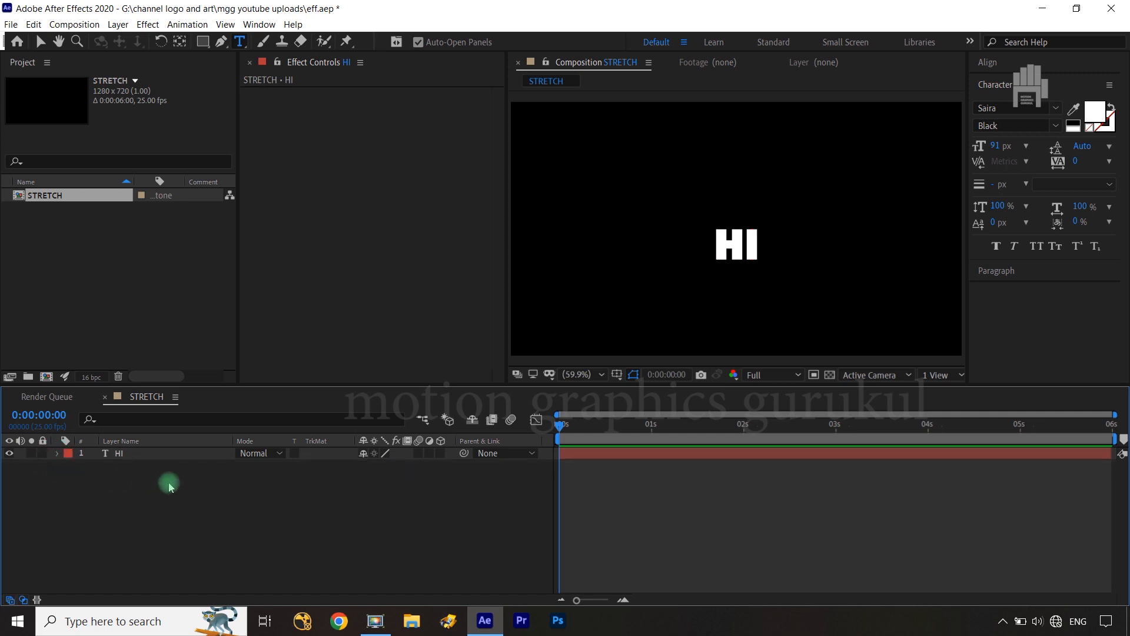
- Create a shape layer of outlines from the HI text layer
click(143, 458)
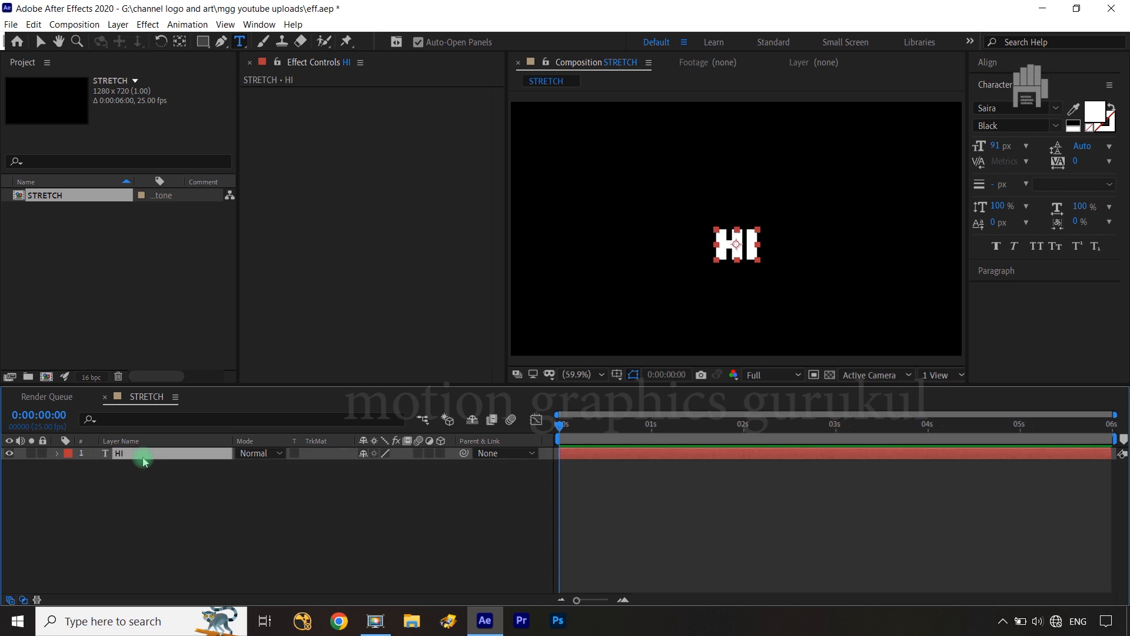
right_click(143, 459)
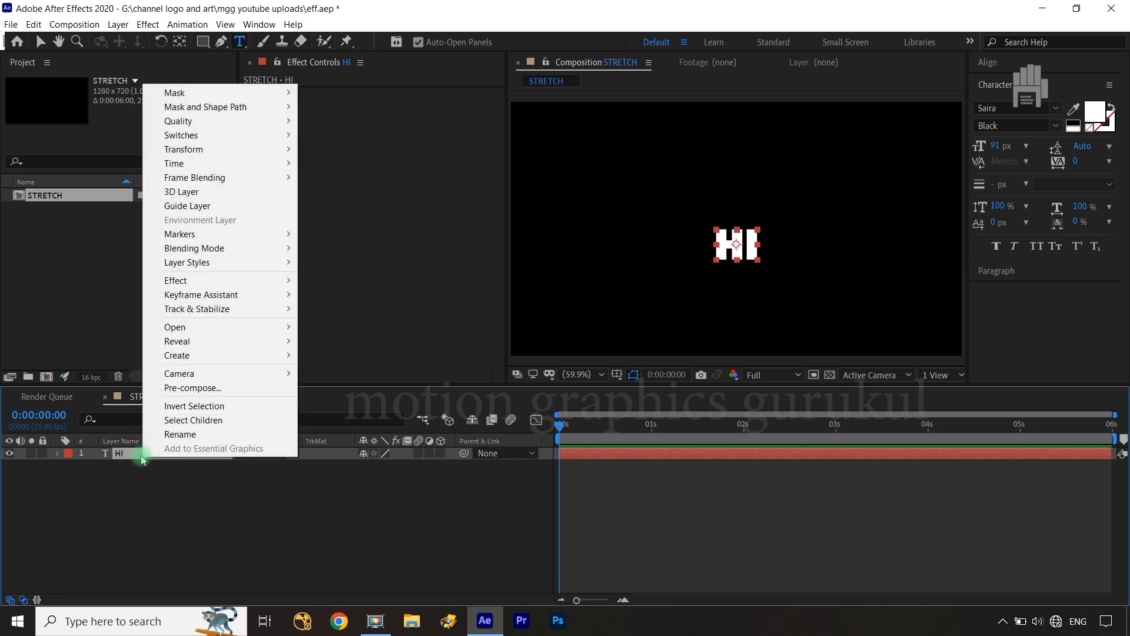
mouse_move(213, 356)
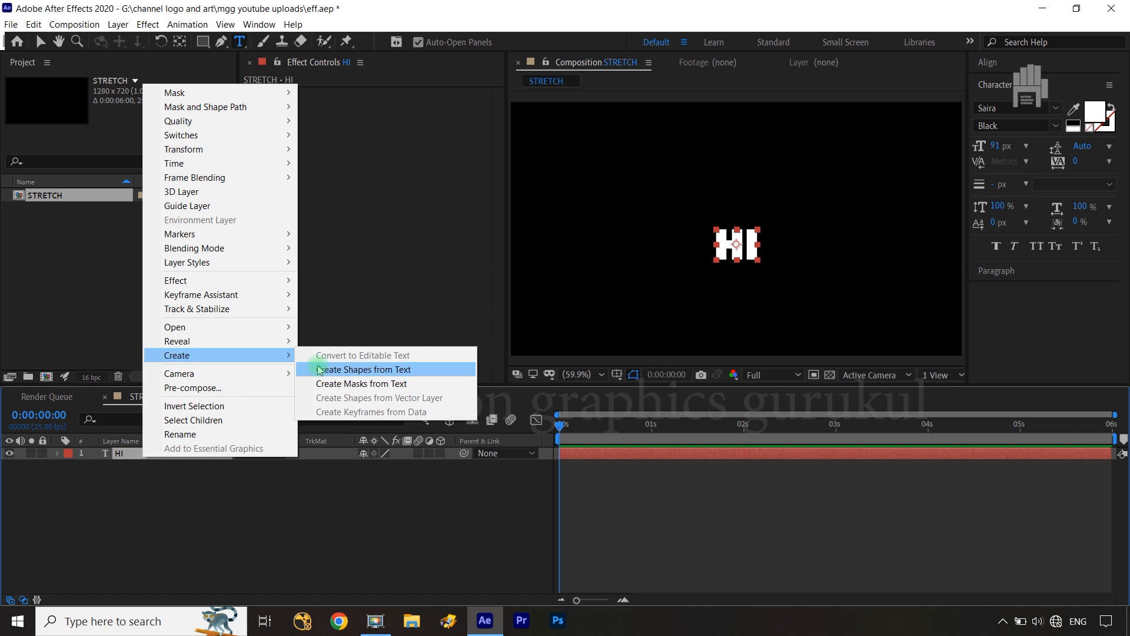
click(367, 370)
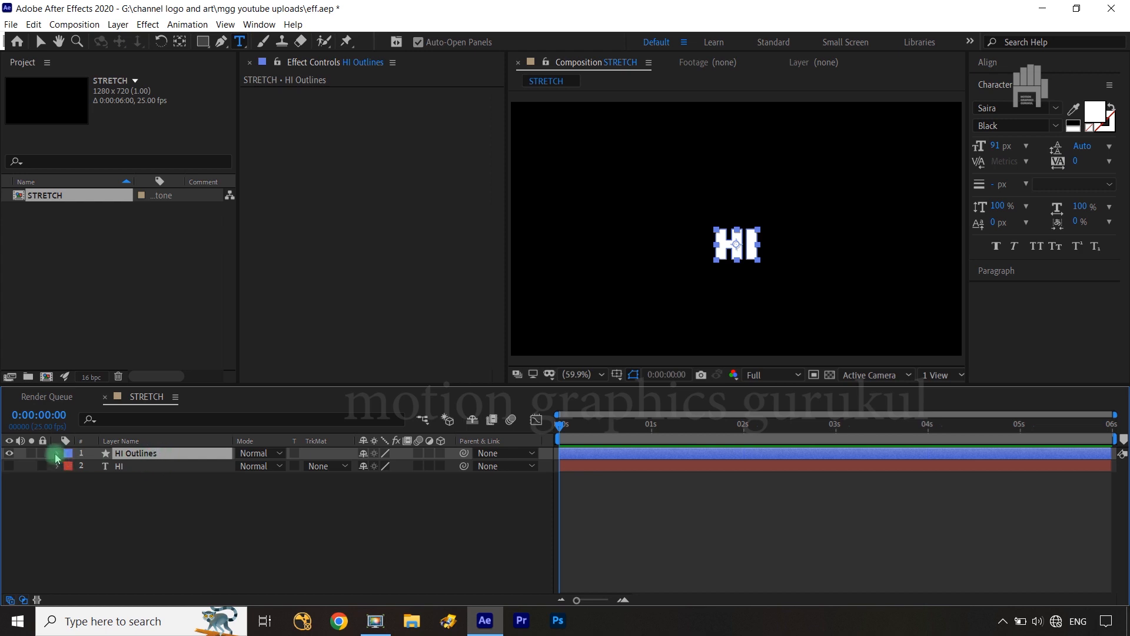
- Add a null object to the composition and select the letter H's Path in the HI Outlines layer
right_click(205, 526)
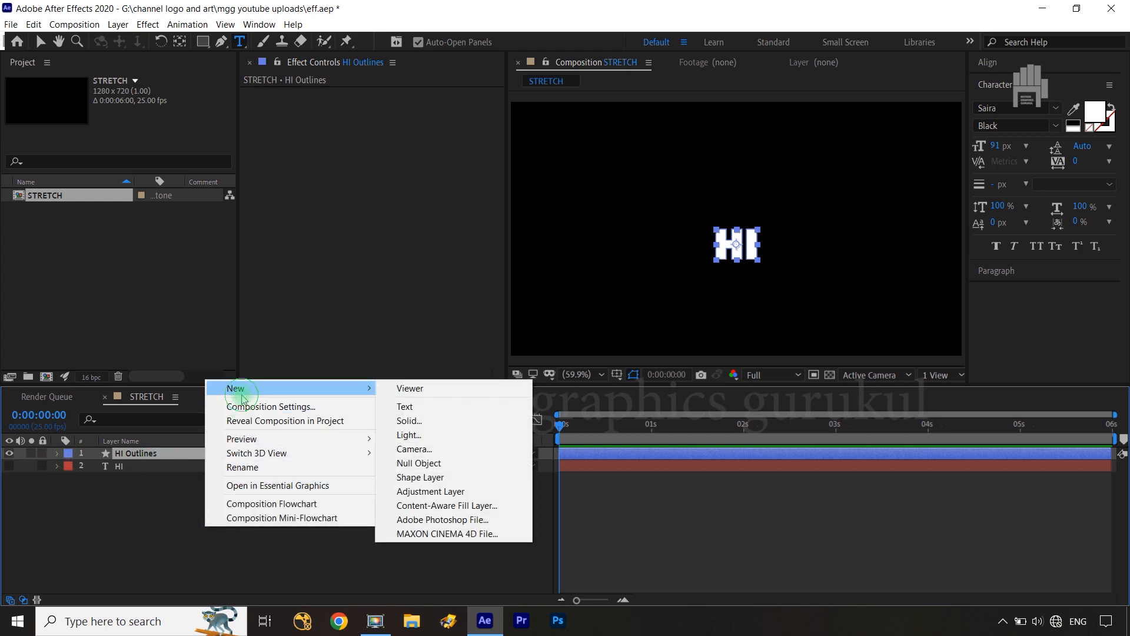
click(417, 462)
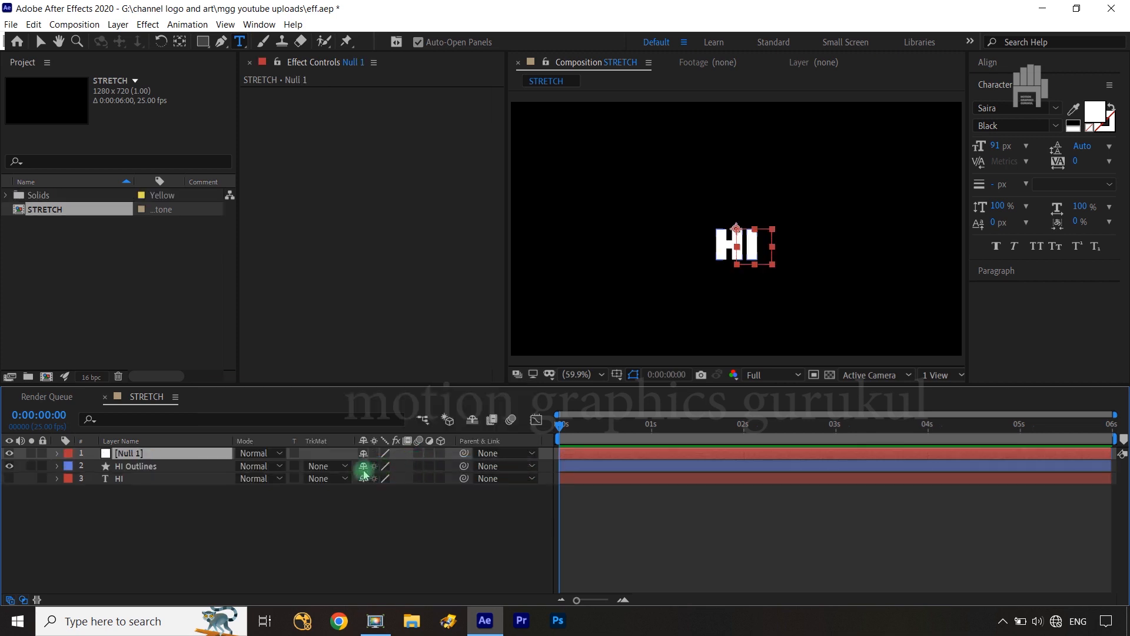
click(134, 466)
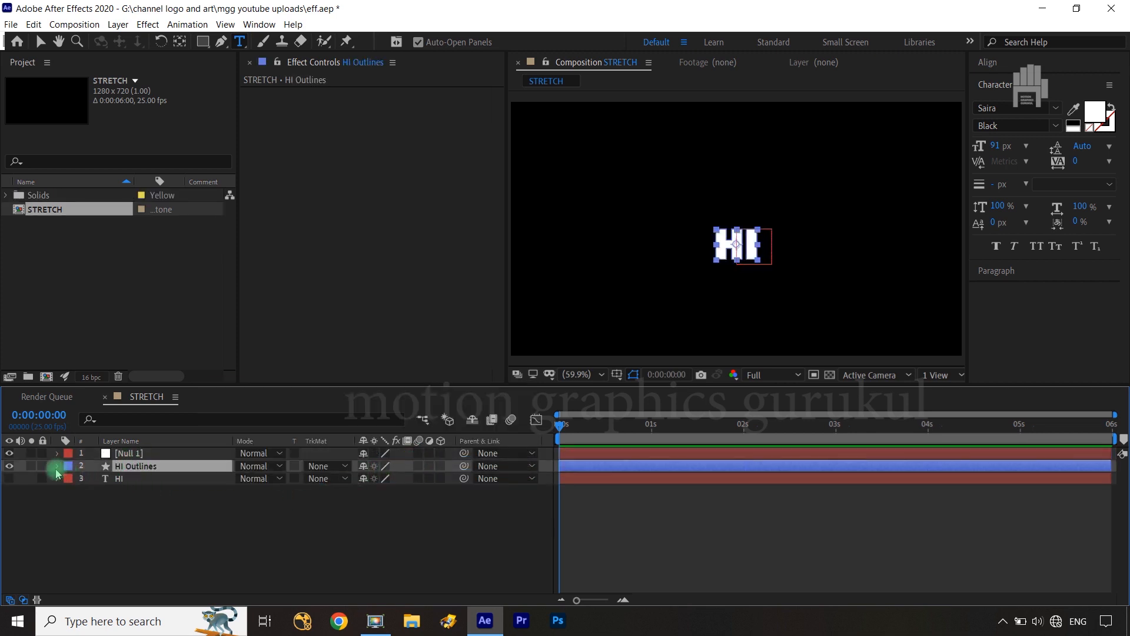
click(57, 467)
click(69, 479)
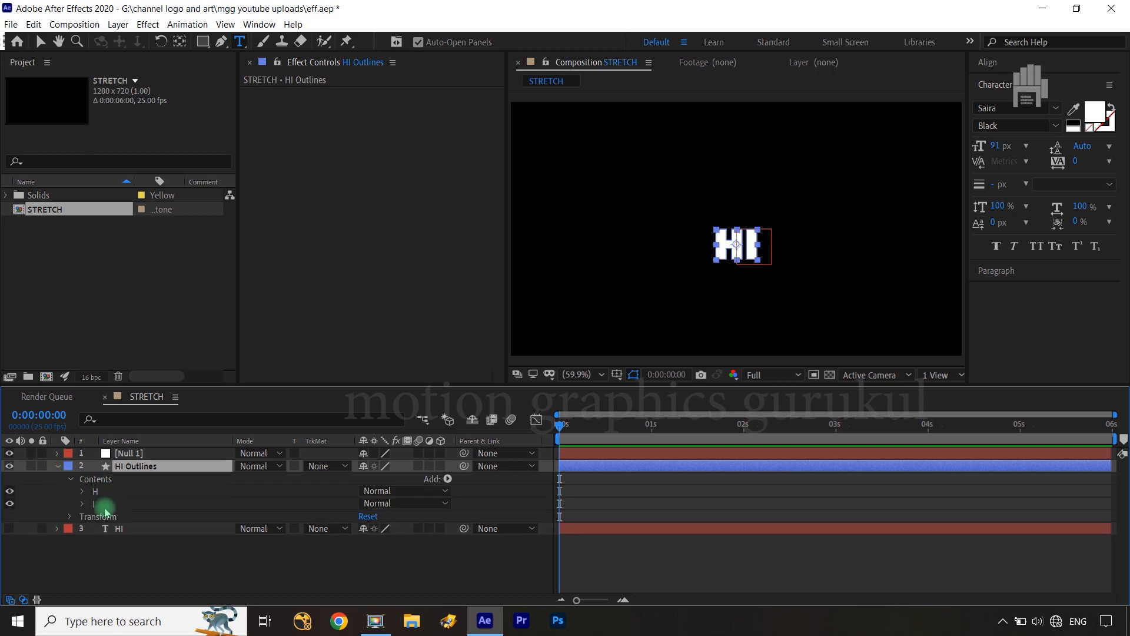
click(83, 493)
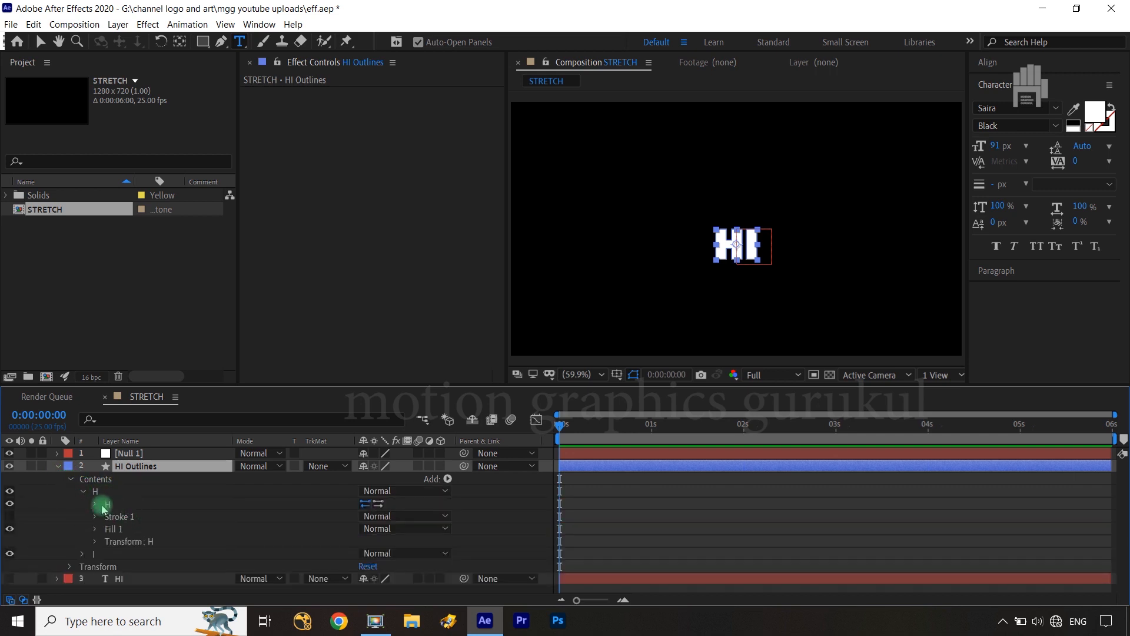
click(93, 503)
click(135, 518)
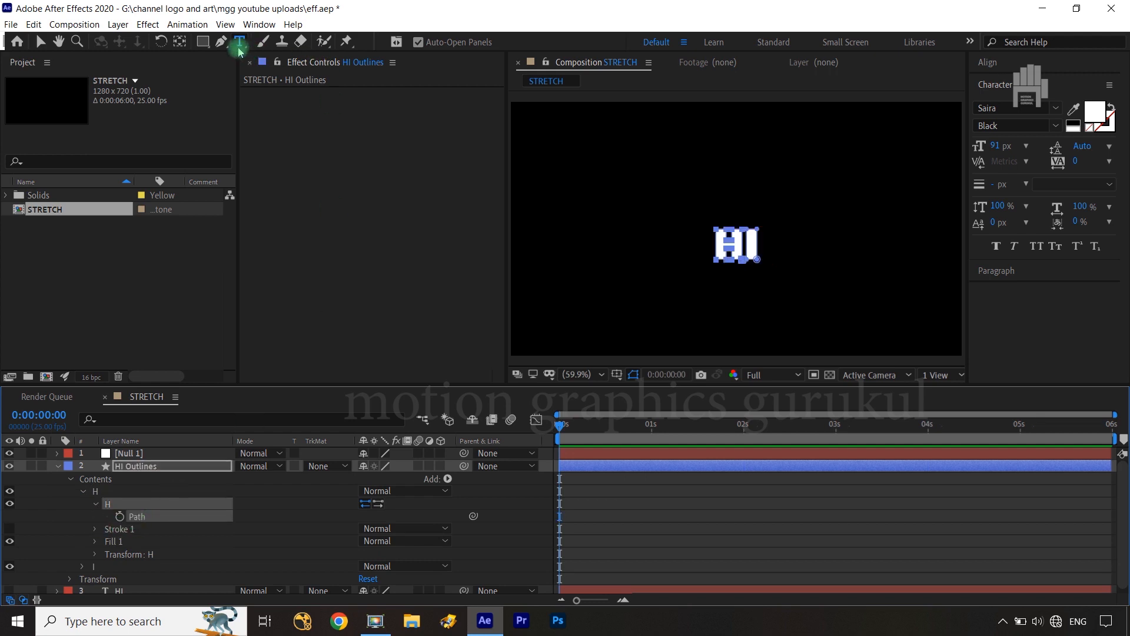
- Generate control nulls for the H path's points with the Points Follow Nulls option of Create Nulls From Paths and close the script
click(259, 24)
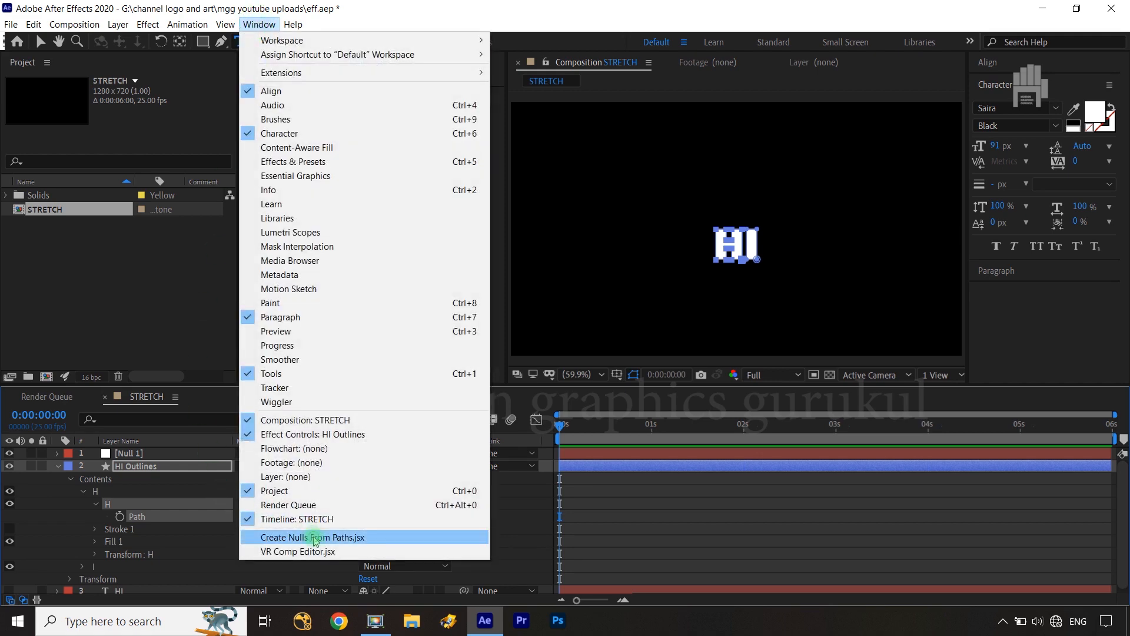
click(315, 537)
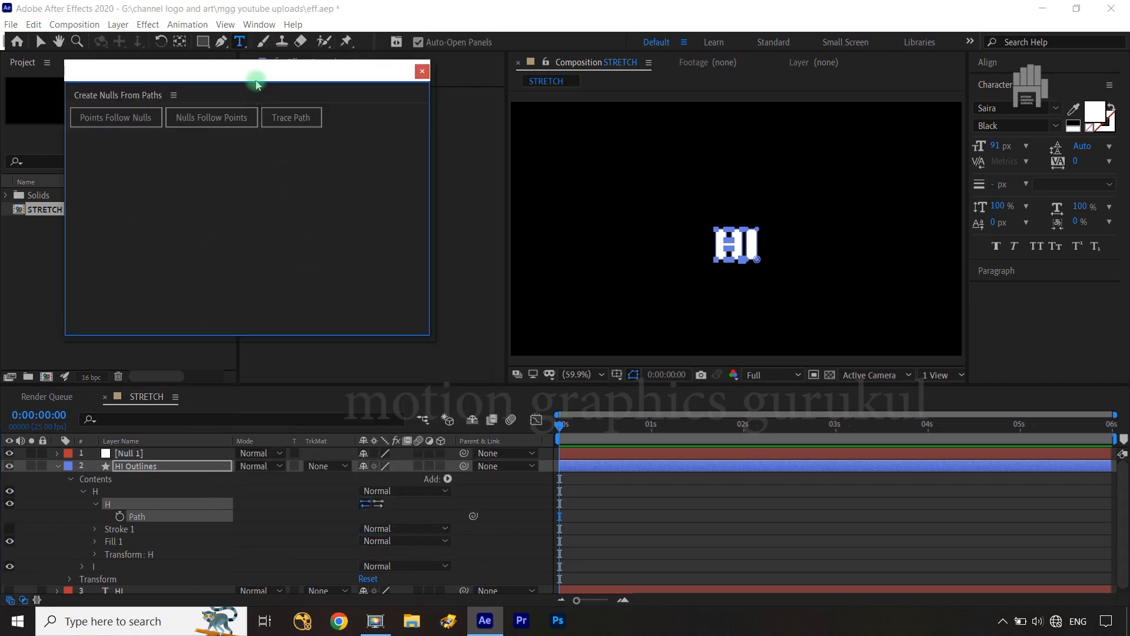
drag(257, 85, 493, 106)
drag(662, 356, 619, 184)
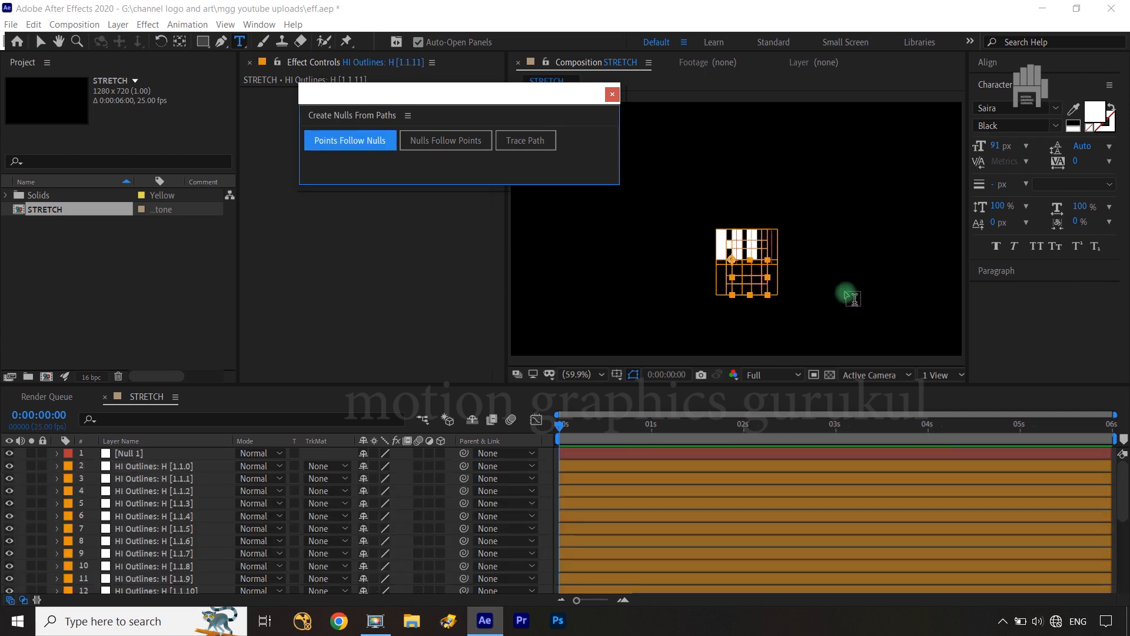
scroll(846, 294, up, 3)
scroll(846, 294, down, 1)
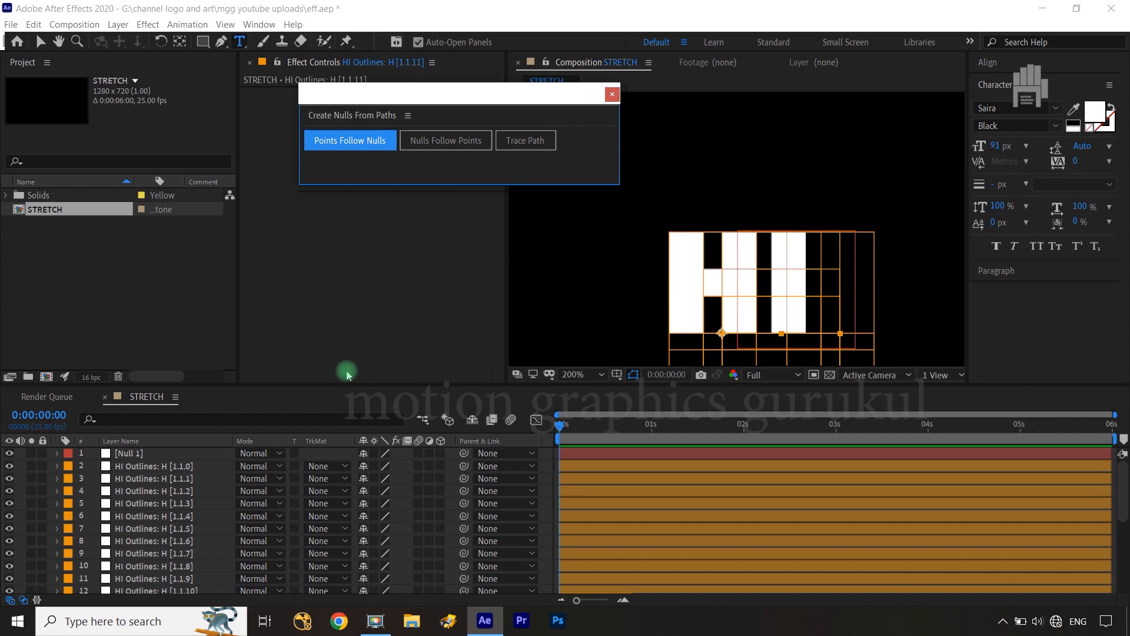
click(612, 95)
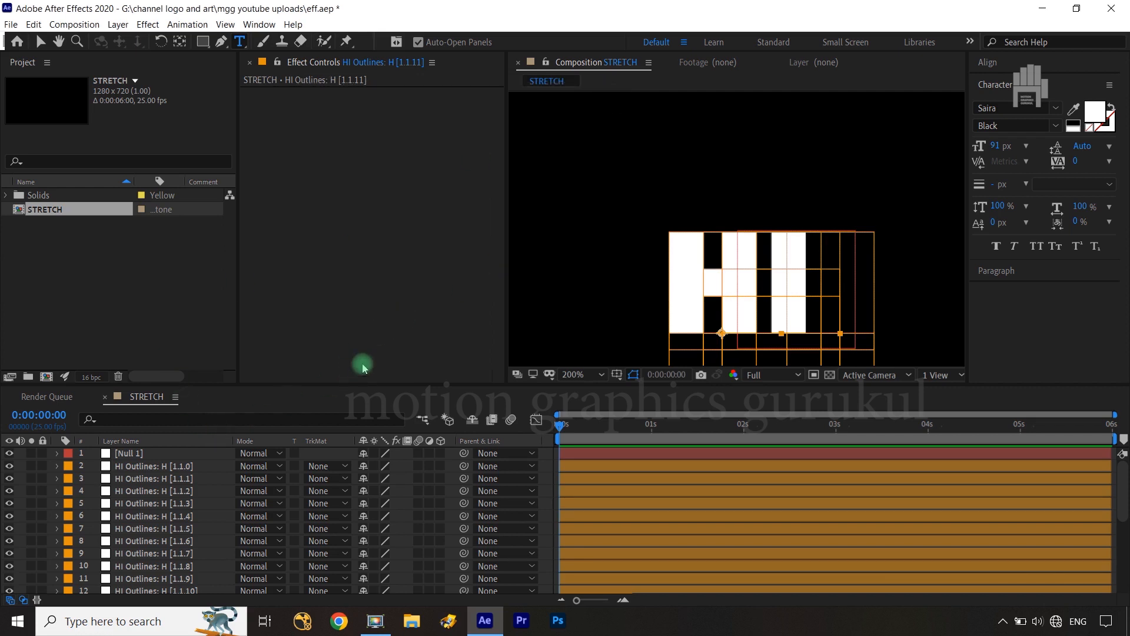
scroll(734, 279, down, 1)
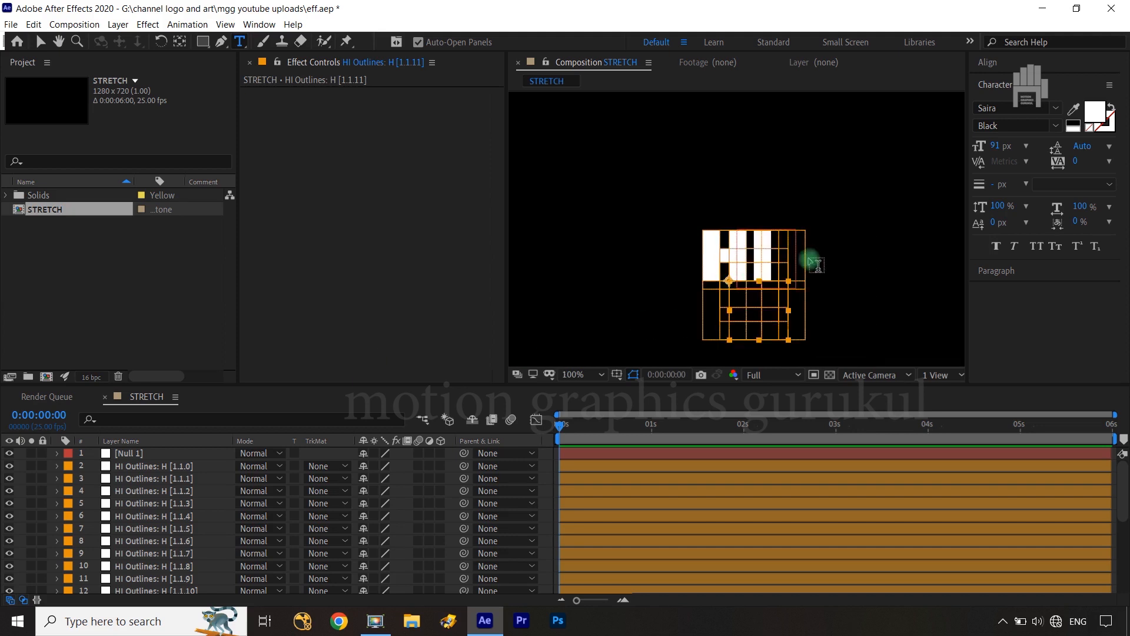
- Select all the H path nulls from [1.1.0] to [1.1.11] and scale them down to 11%
click(163, 467)
scroll(151, 466, down, 5)
shift+click(169, 478)
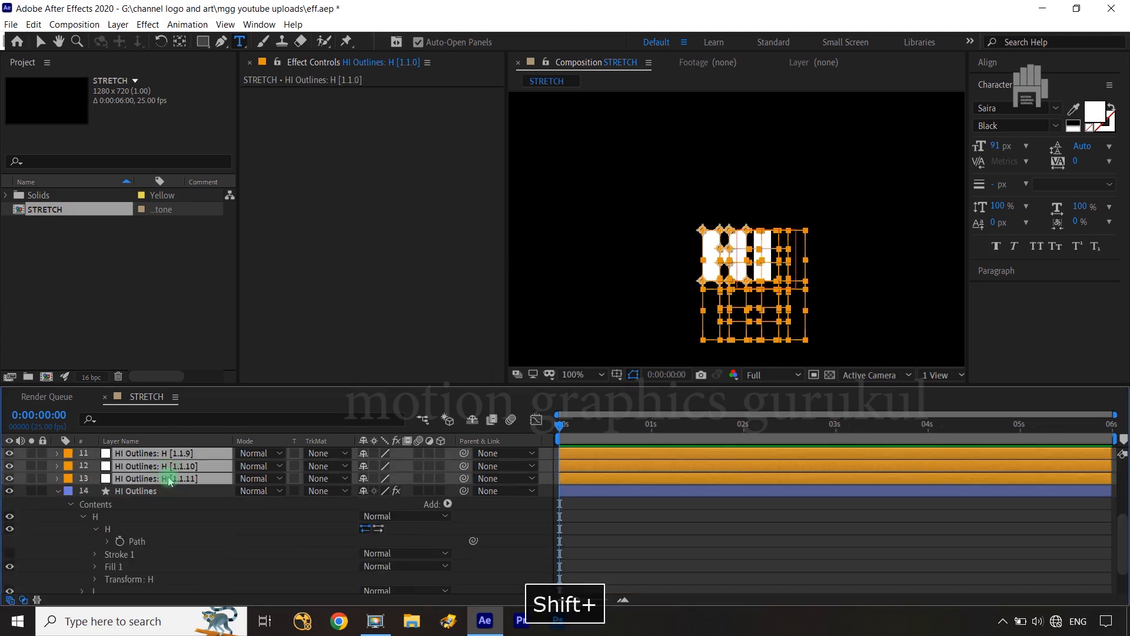
key(s)
drag(403, 464, 335, 462)
- Select the letter H's Path and examine its corner points where the nulls are attached
scroll(771, 255, up, 4)
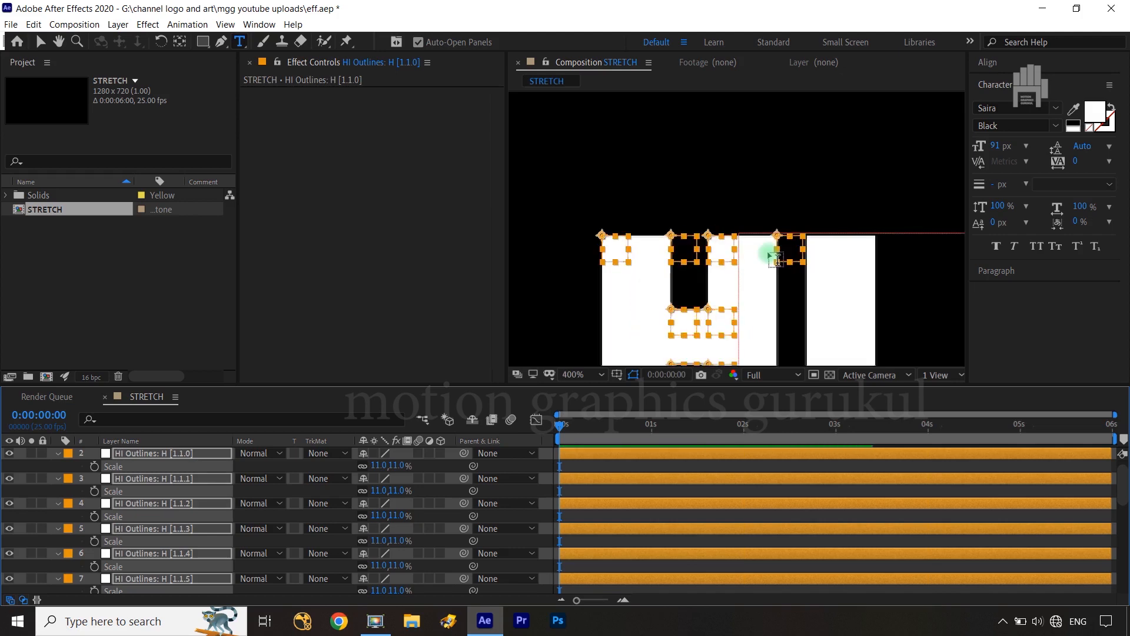
key(space)
drag(757, 300, 751, 174)
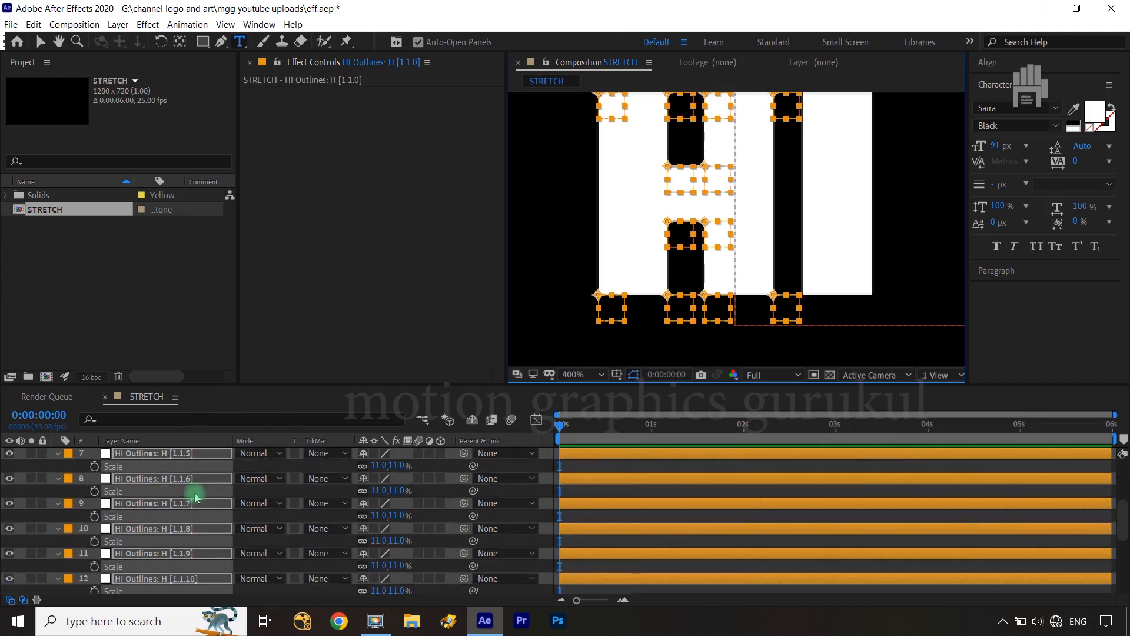
scroll(176, 512, down, 3)
click(137, 553)
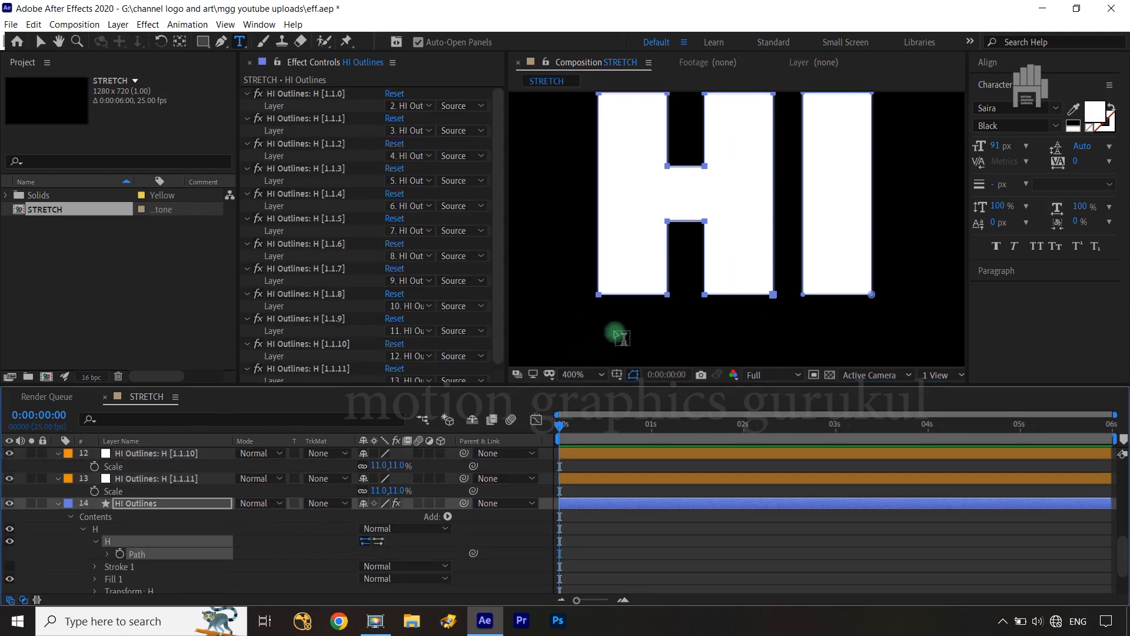
drag(743, 277, 749, 323)
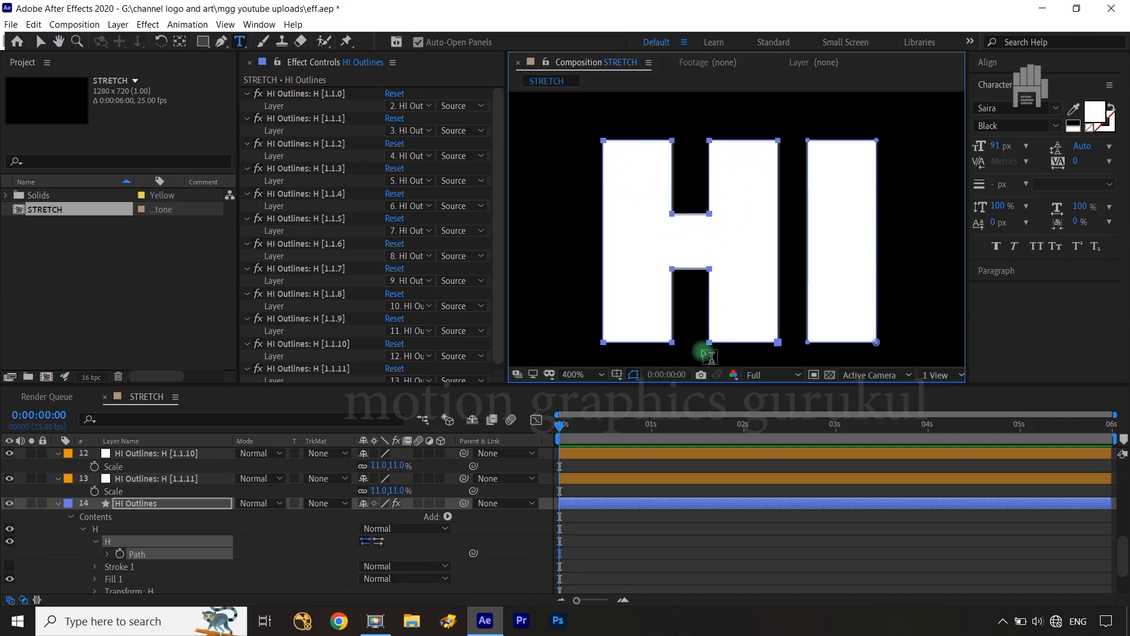
- Try to move all the H path nulls together, undo the move and deselect the nulls
click(194, 478)
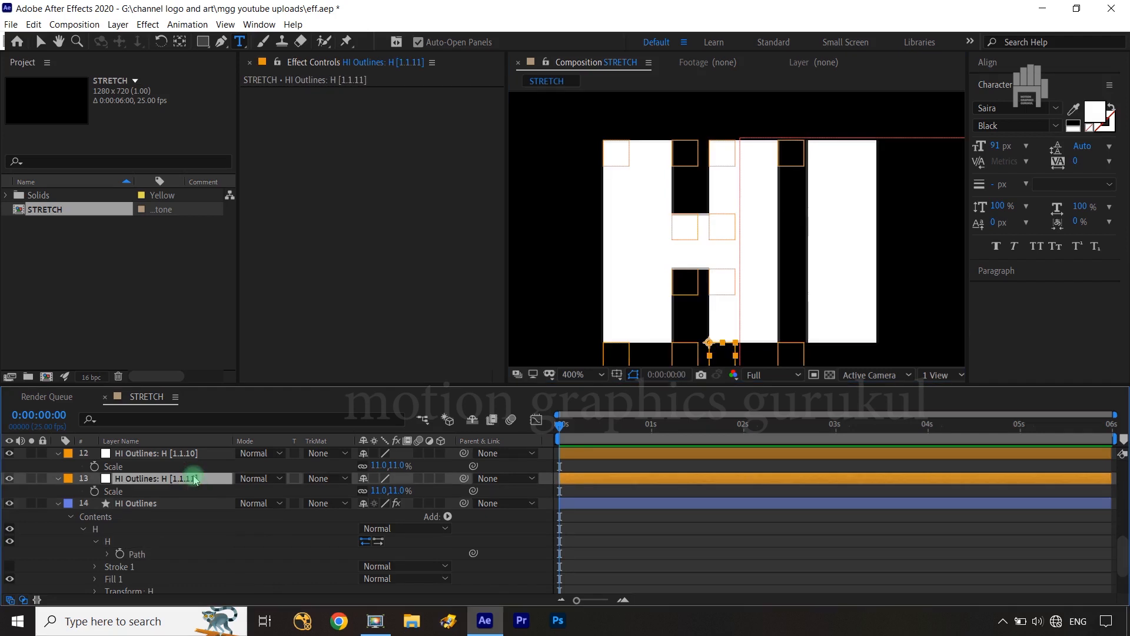
scroll(194, 479, up, 6)
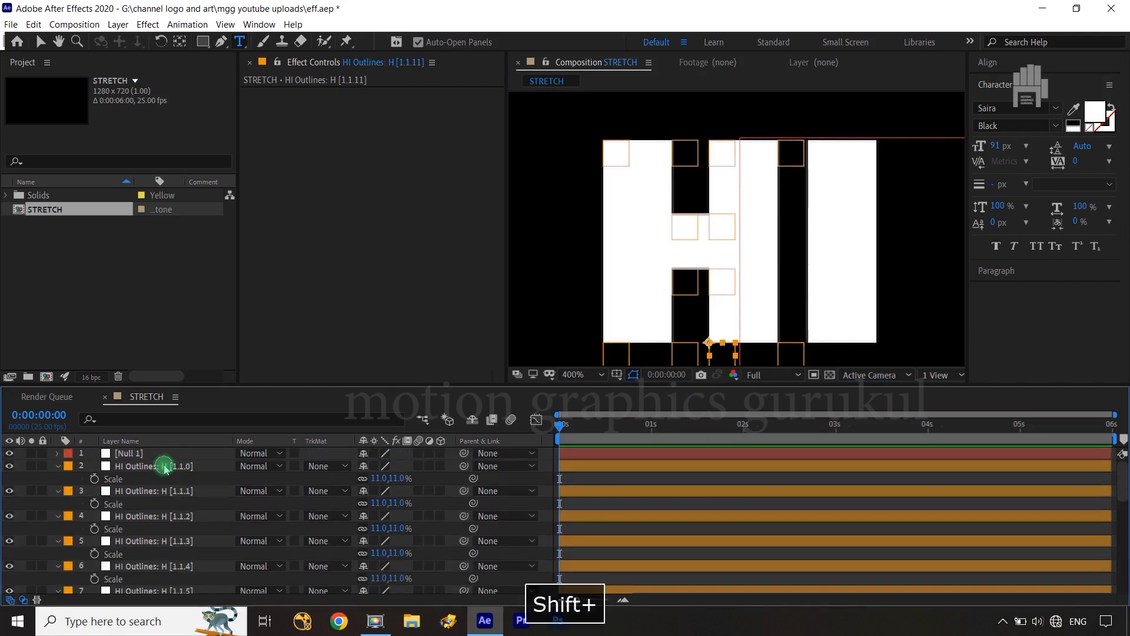
shift+click(165, 468)
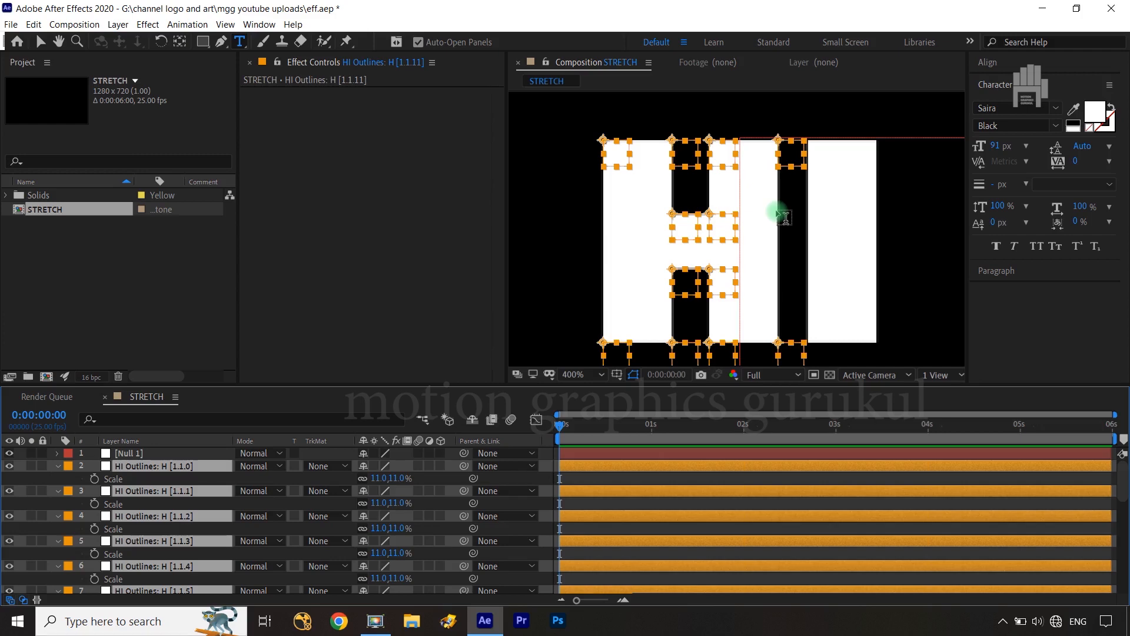
key(v)
click(775, 161)
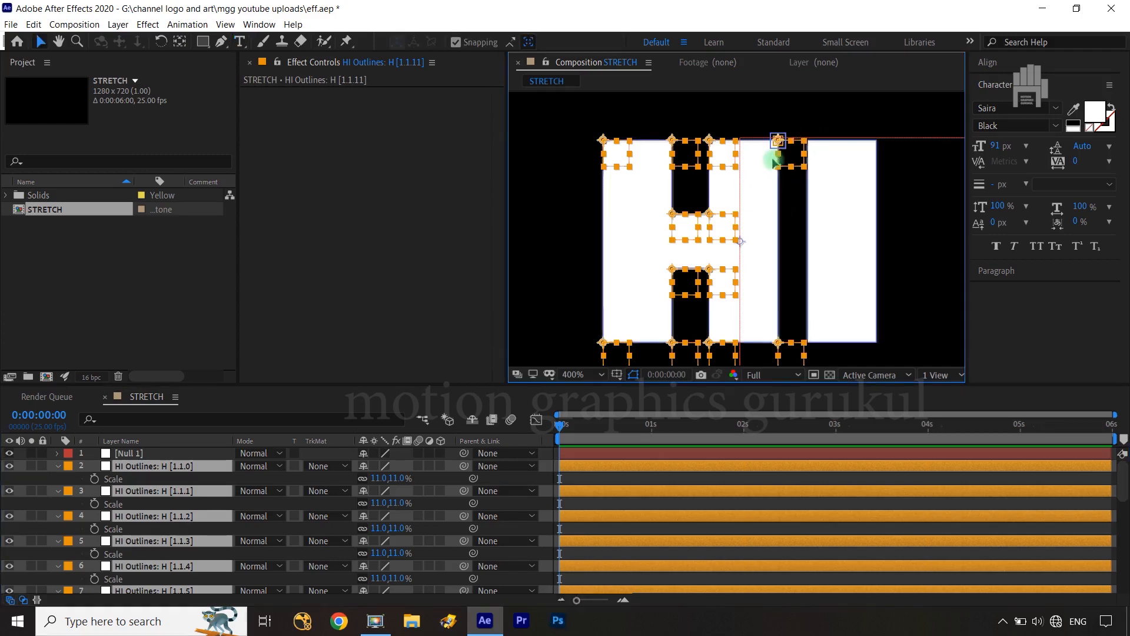
drag(772, 159, 740, 209)
key(ctrl+z)
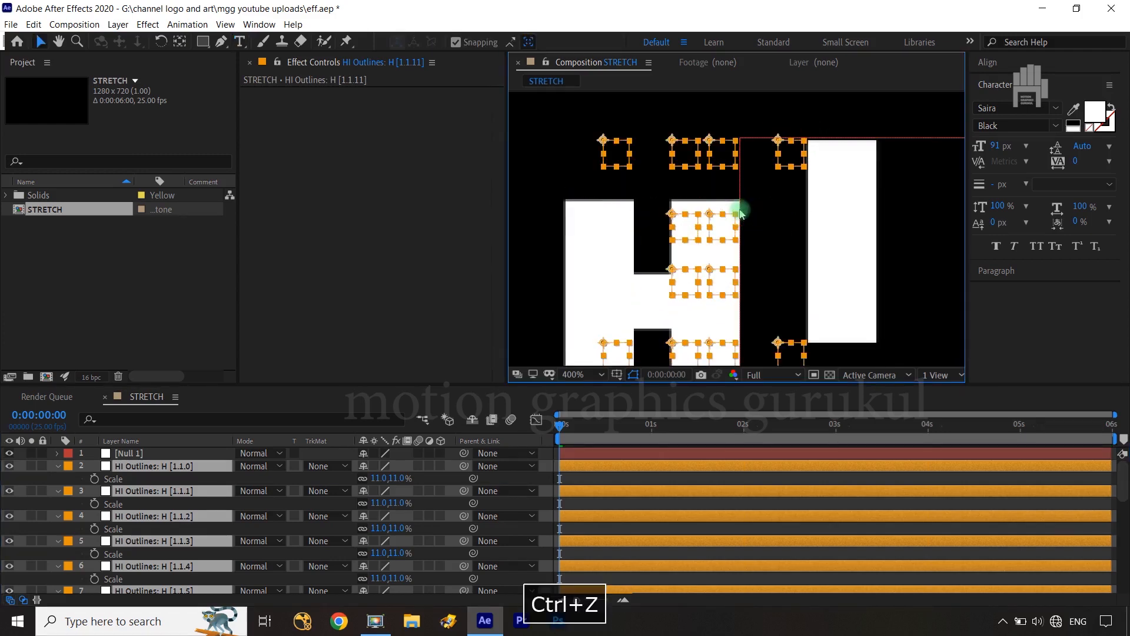
click(498, 478)
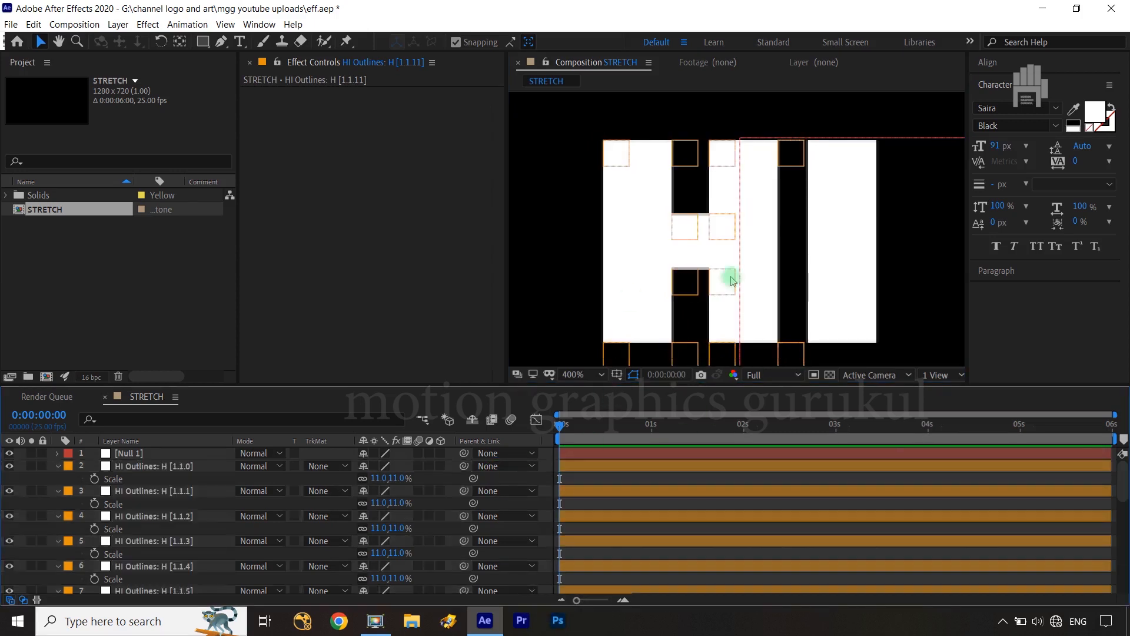
- Try moving null H [1.1.0] up and across to the letter I, and undo the move
click(218, 468)
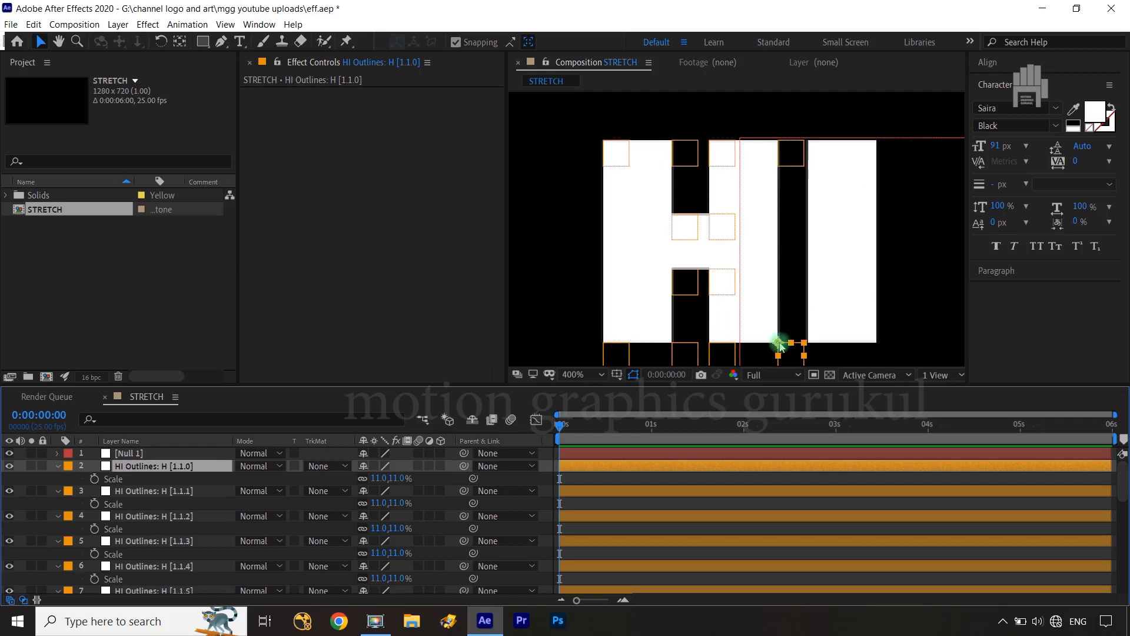
drag(781, 344, 811, 280)
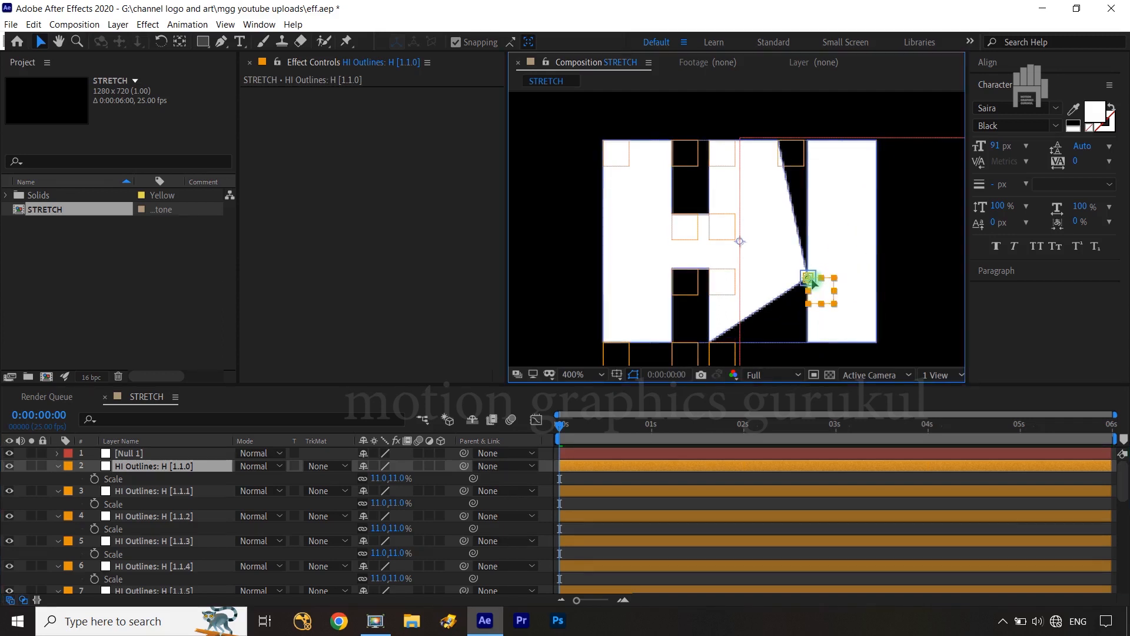
key(ctrl+z)
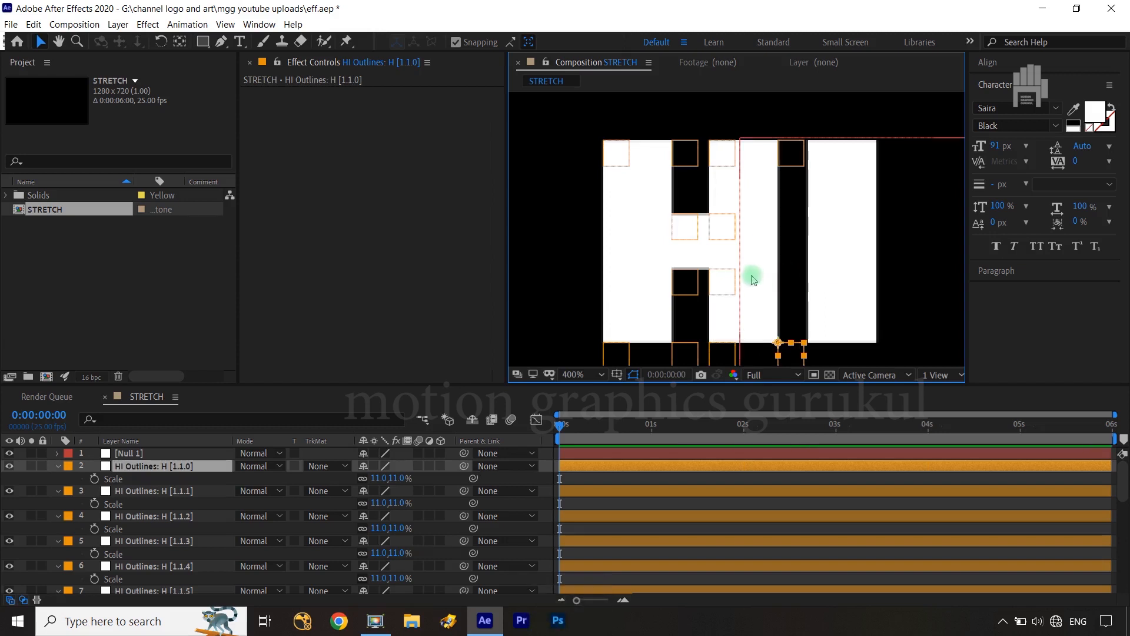
- Try to delete the nulls along the bottom edge of the H, and undo the deletion
key(comma)
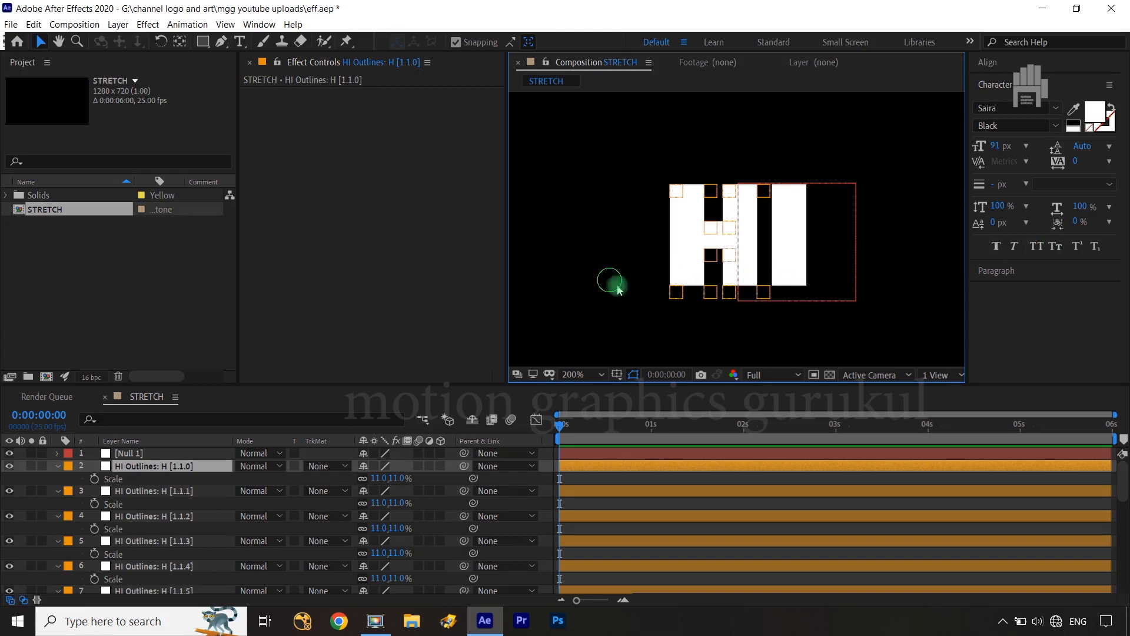
drag(609, 280, 782, 319)
key(Delete)
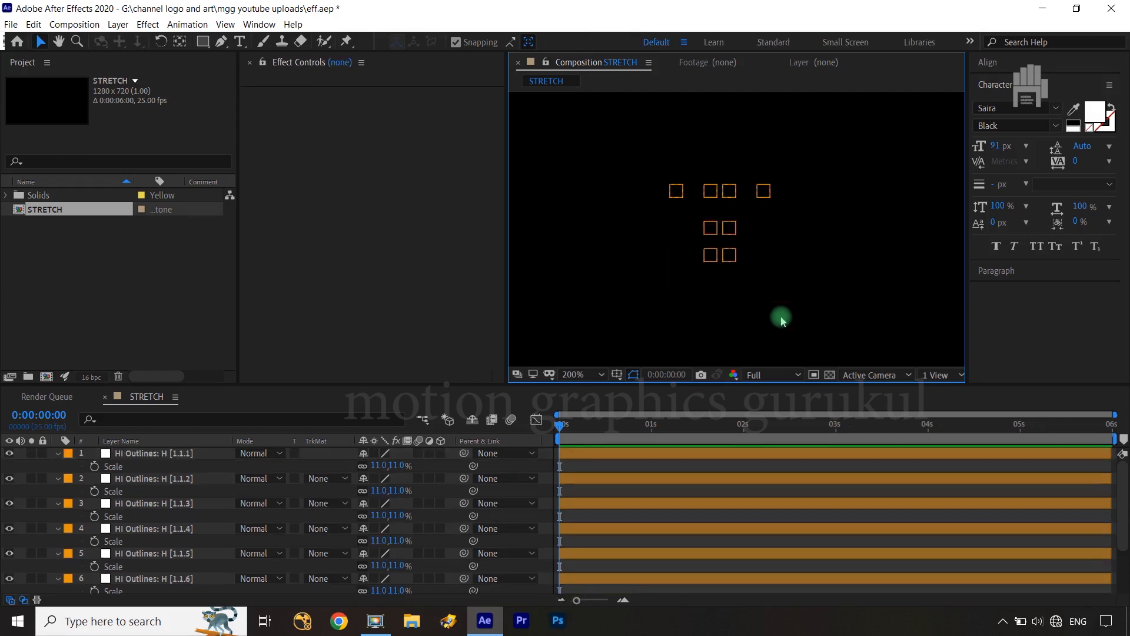
key(ctrl+z)
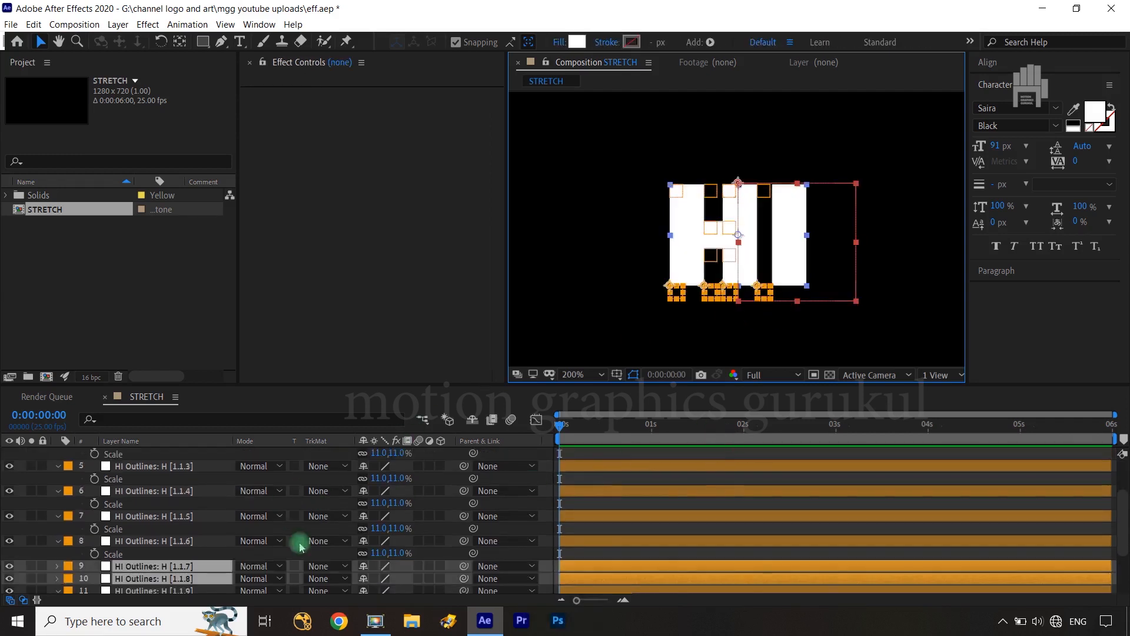
- Lock the HI Outlines layer, leaving its solo switch off
scroll(220, 564, down, 3)
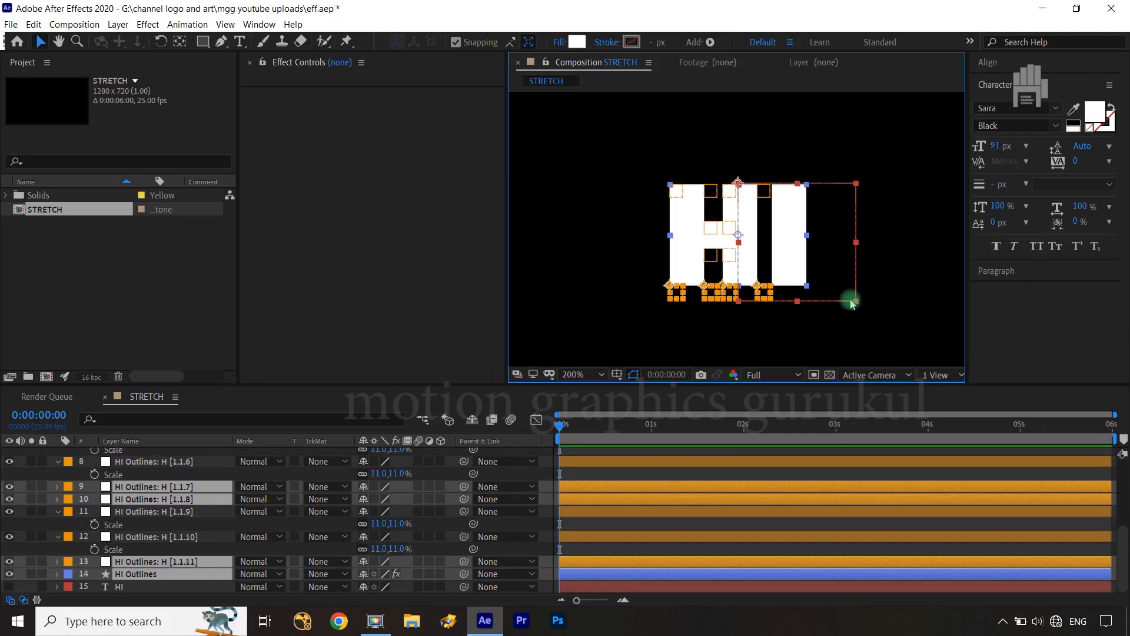
click(200, 549)
click(31, 574)
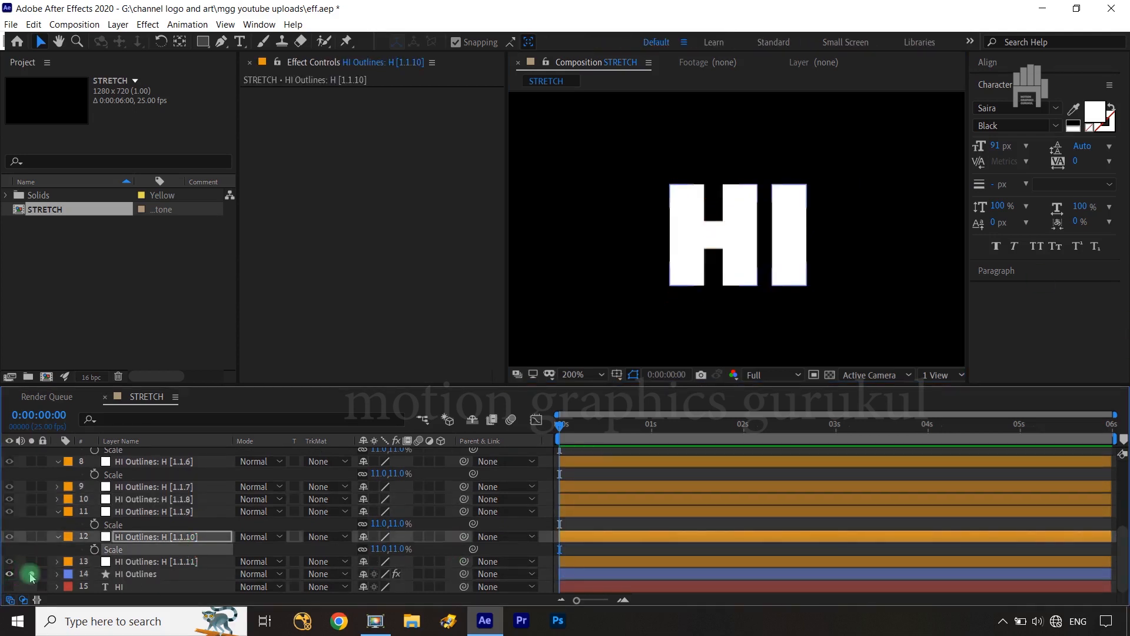
click(31, 574)
click(42, 574)
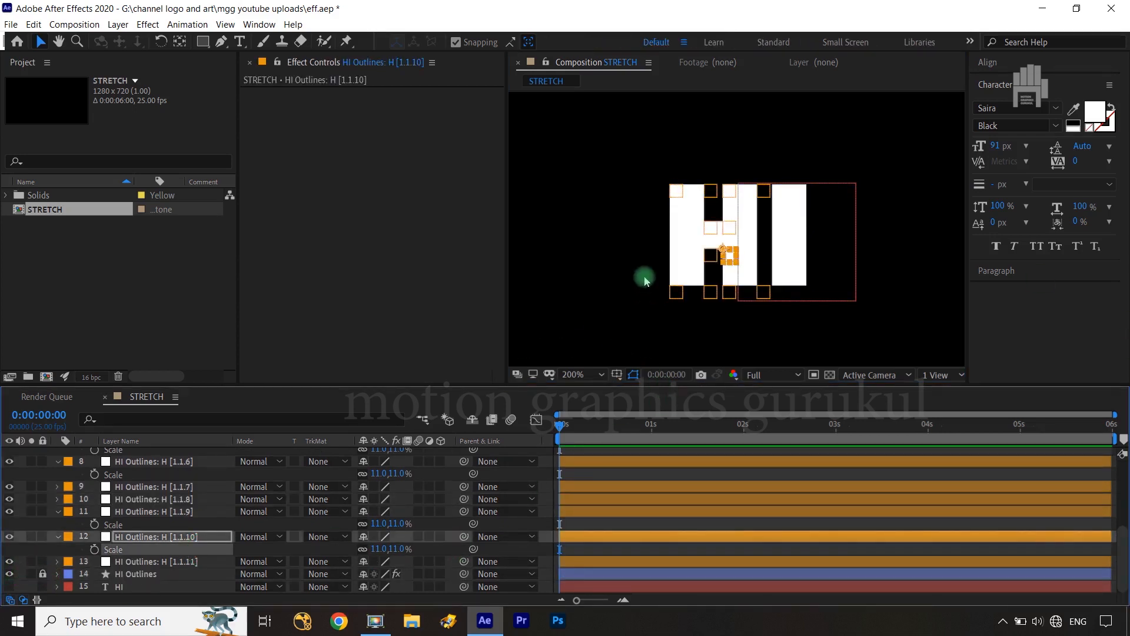
- Delete Null 1 together with the control nulls along the bottom edge of the H
drag(642, 274, 785, 315)
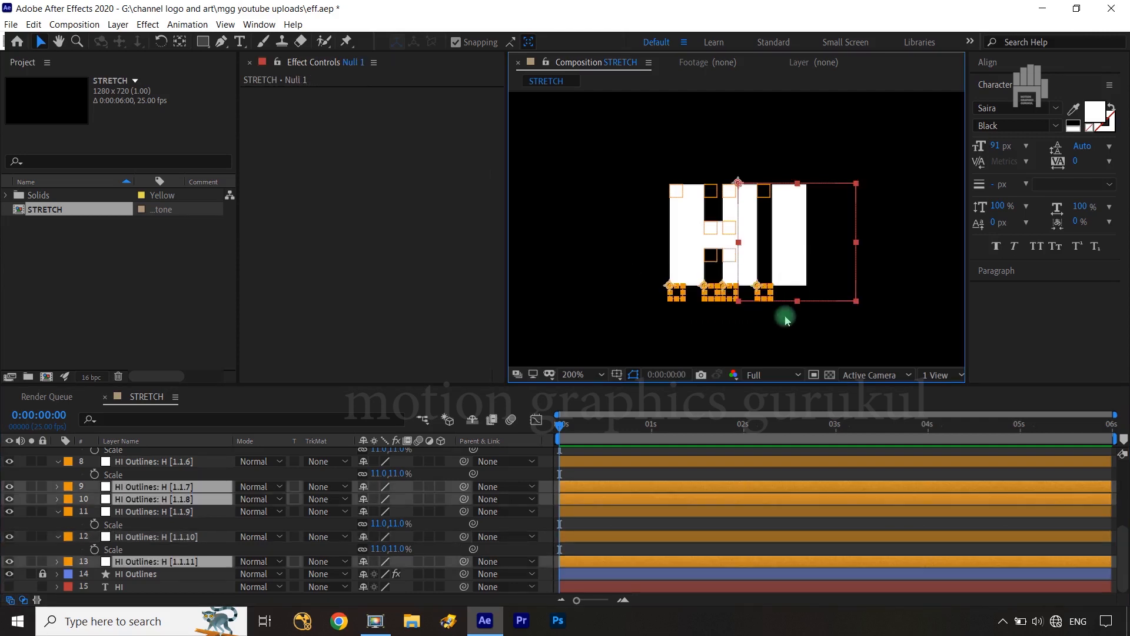
key(Delete)
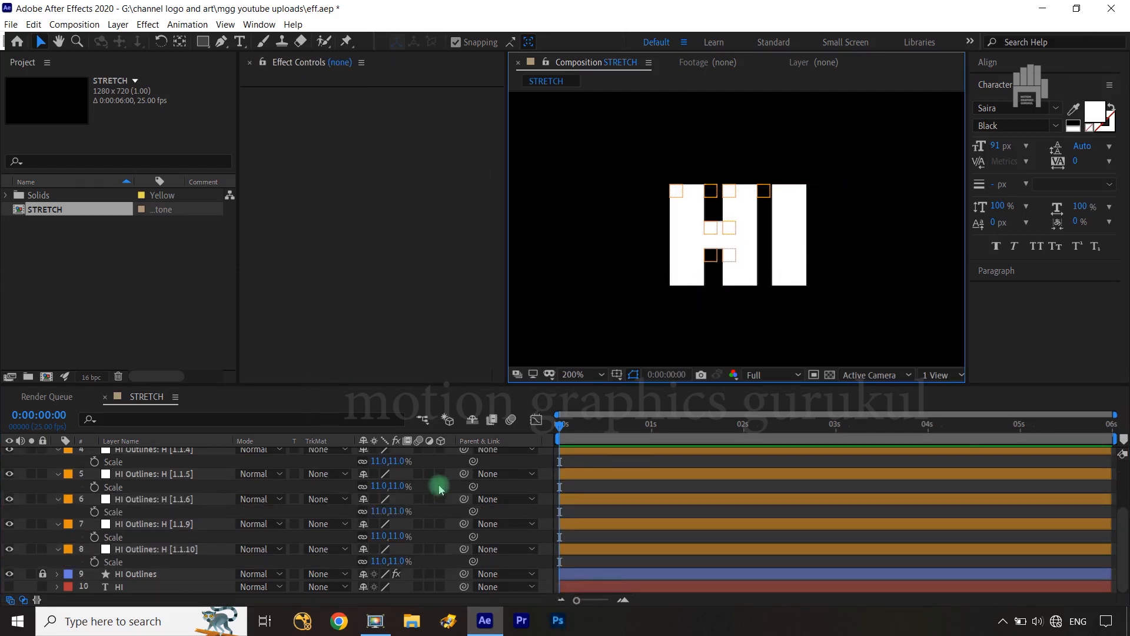
scroll(442, 482, up, 3)
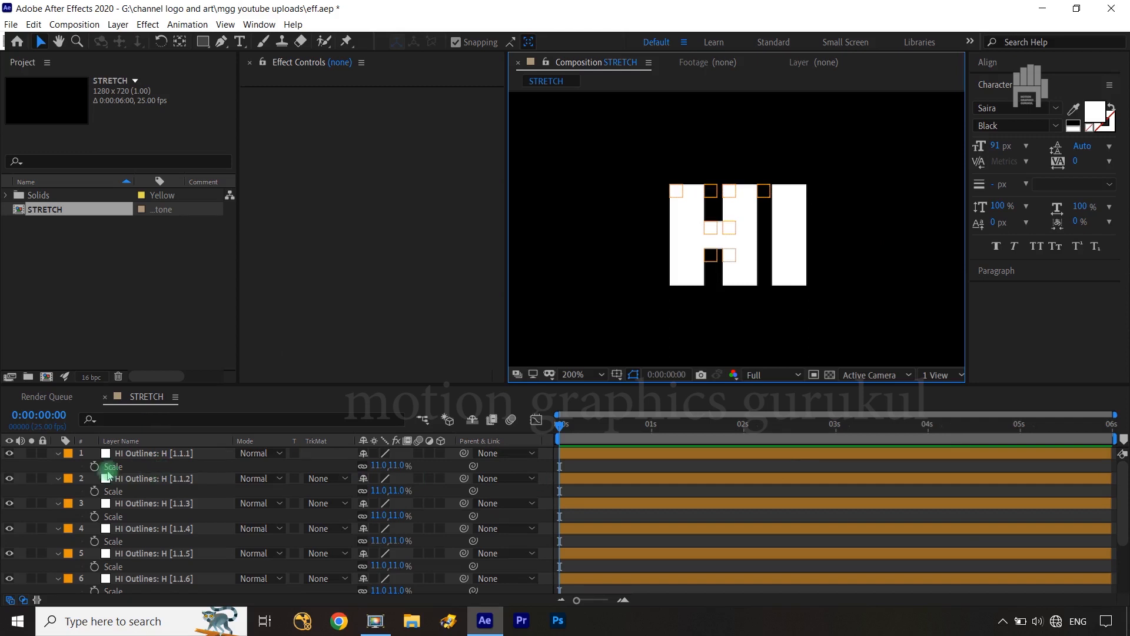
- Collapse the revealed Scale properties of all eight H control nulls
click(153, 454)
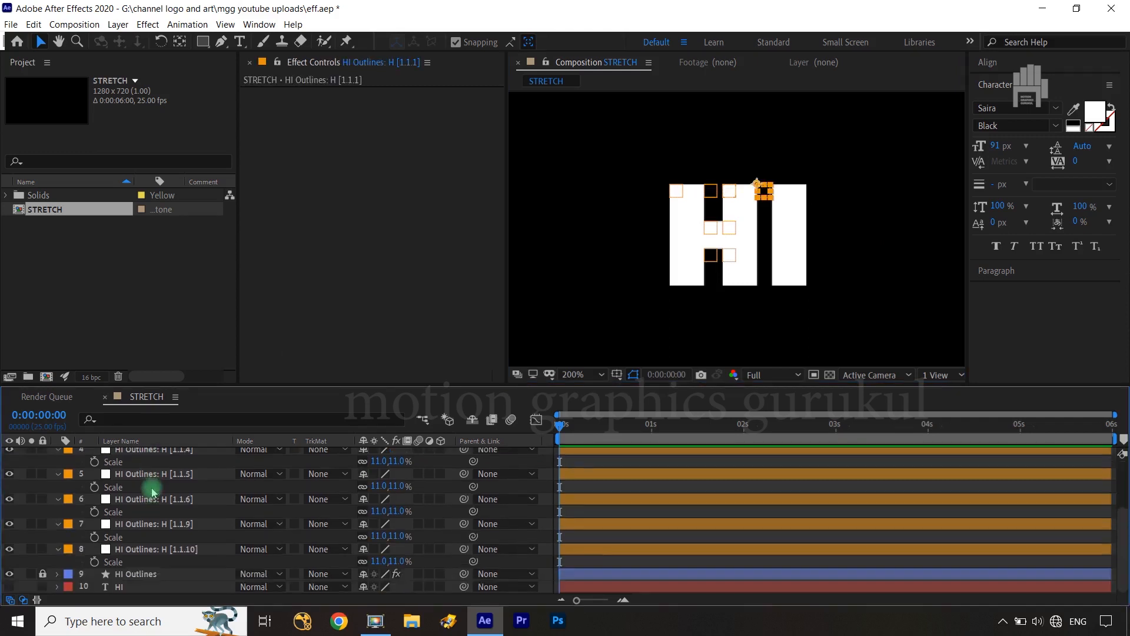
scroll(152, 484, down, 3)
shift+click(156, 549)
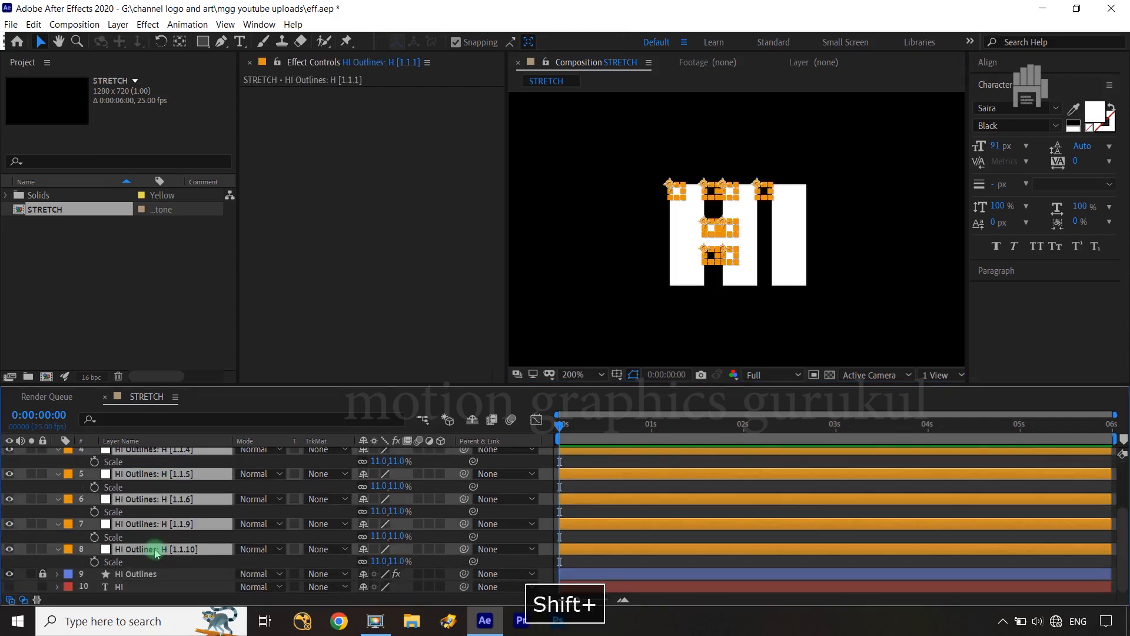
click(58, 551)
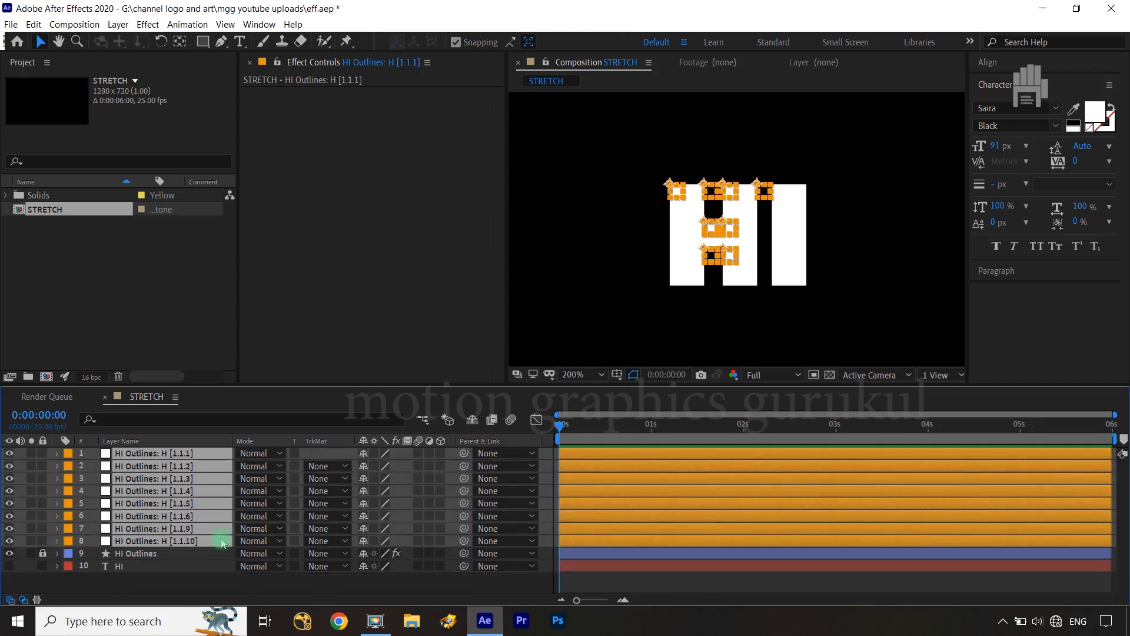
- Create a new null object and parent all eight H control nulls to it
right_click(333, 451)
mouse_move(359, 458)
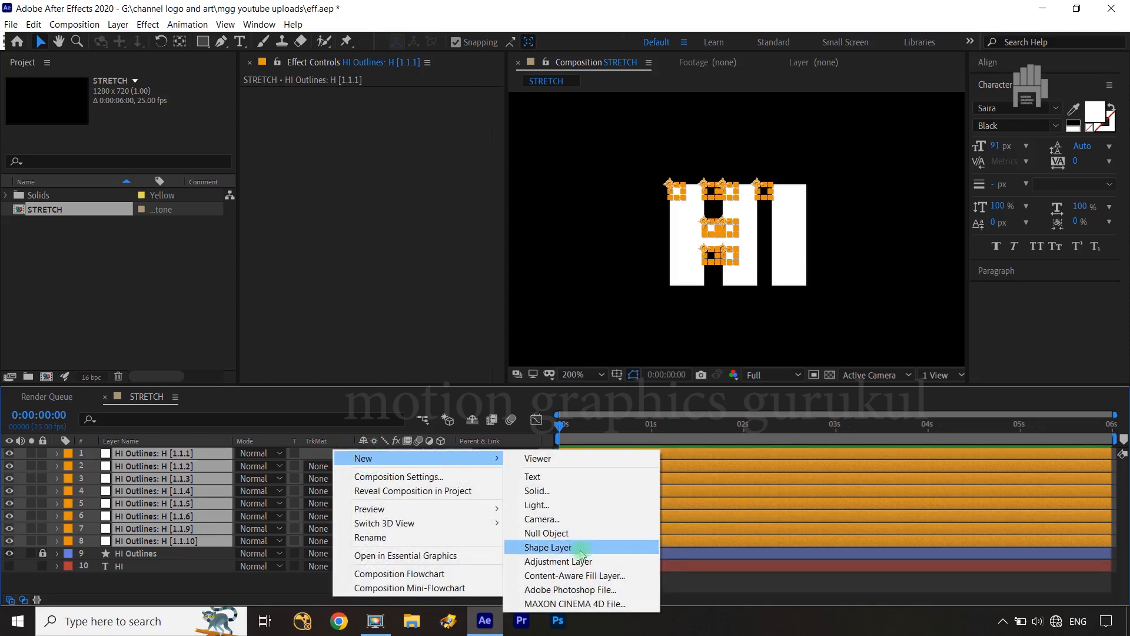
click(558, 535)
click(206, 466)
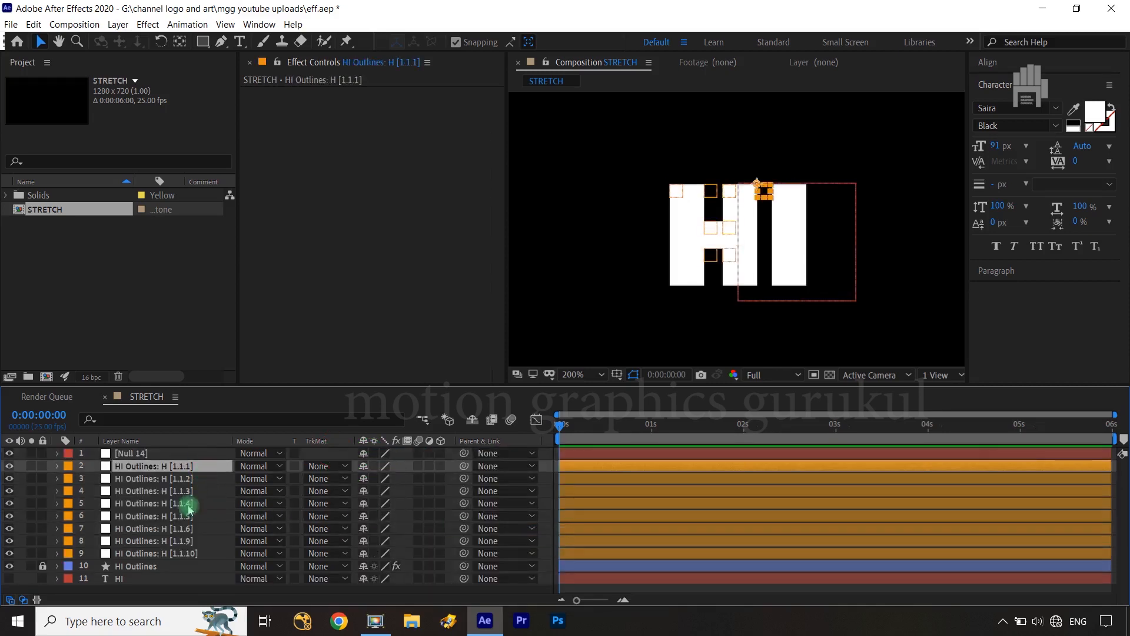
shift+click(183, 556)
drag(463, 466, 184, 459)
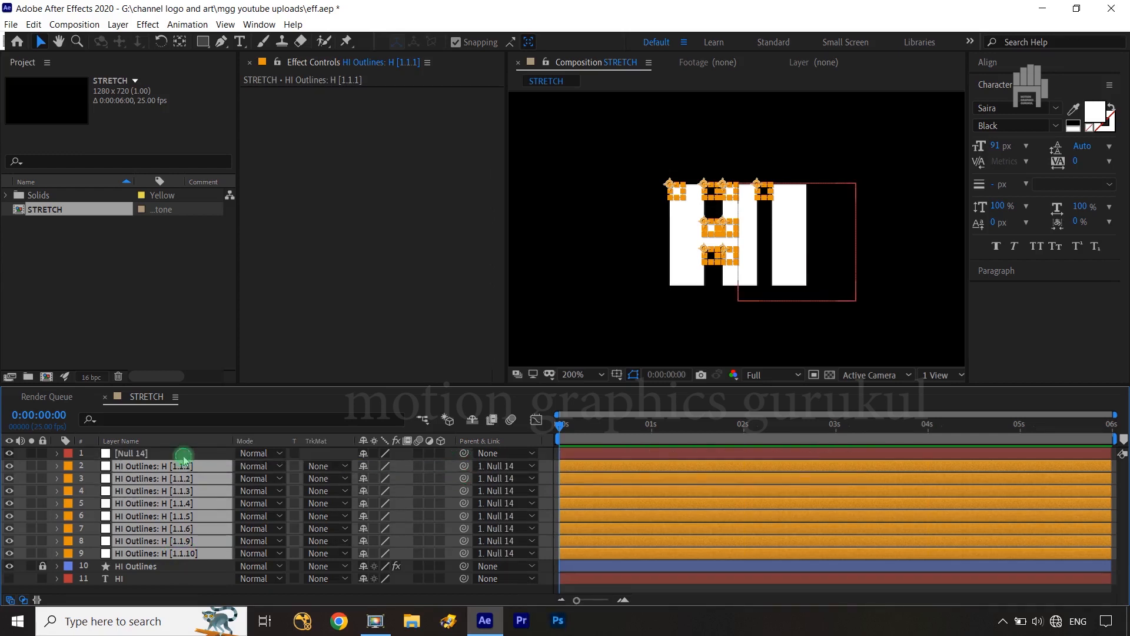
- Mark the eight H control nulls as shy and hide the shy layers in the timeline
click(185, 454)
click(176, 466)
shift+click(181, 555)
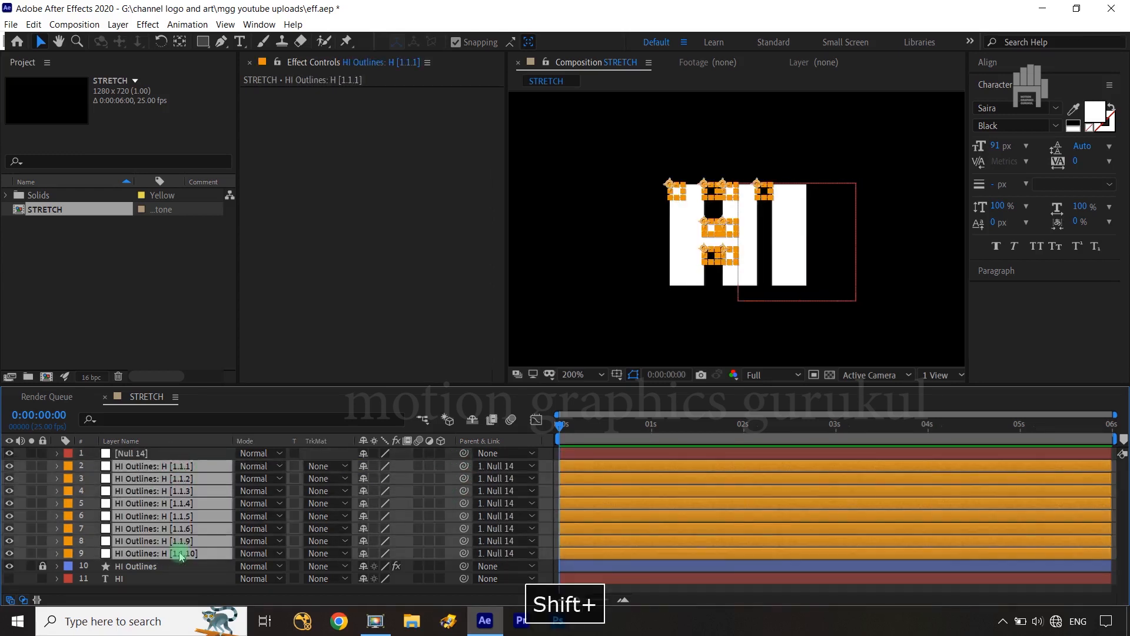
click(362, 467)
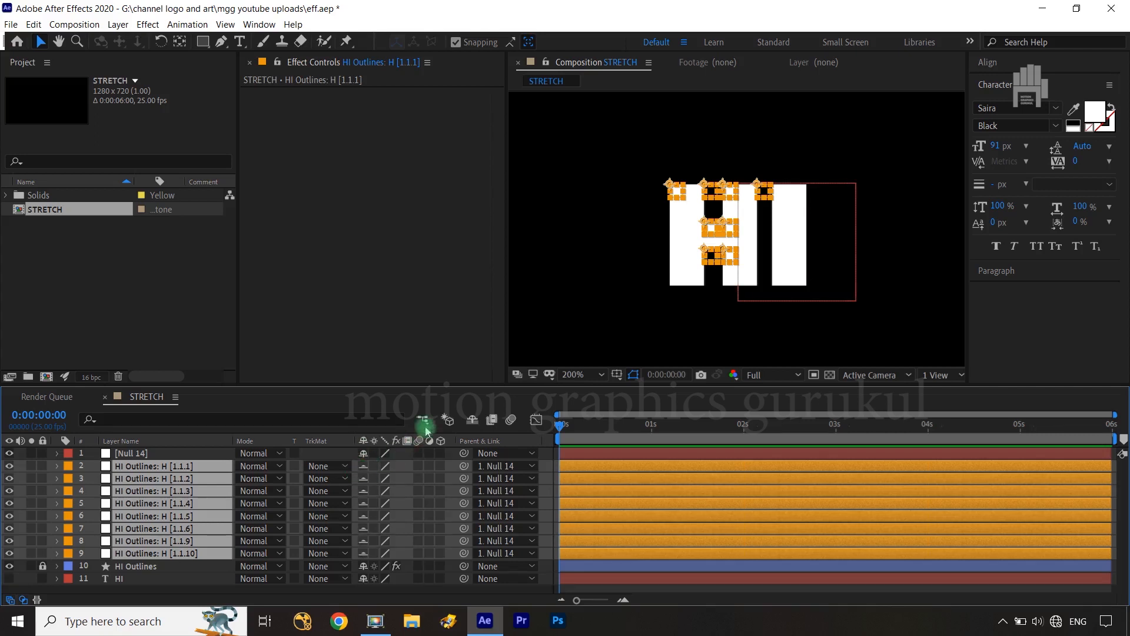
click(472, 422)
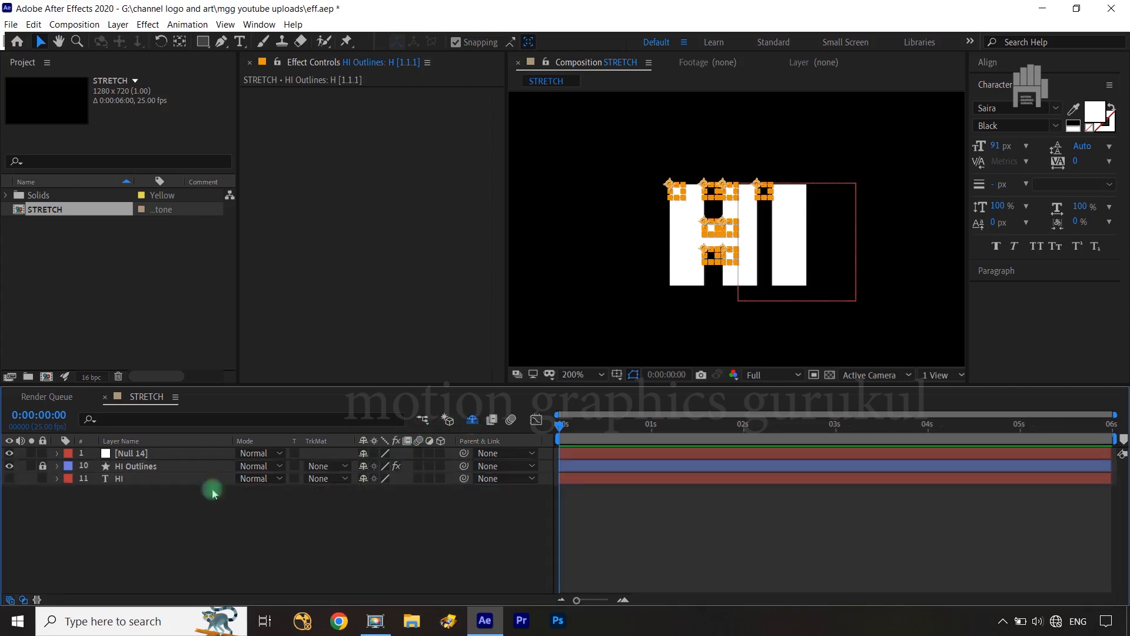
- Turn off the visibility of all eight H control nulls and keep the shy layers hidden in the timeline
click(179, 533)
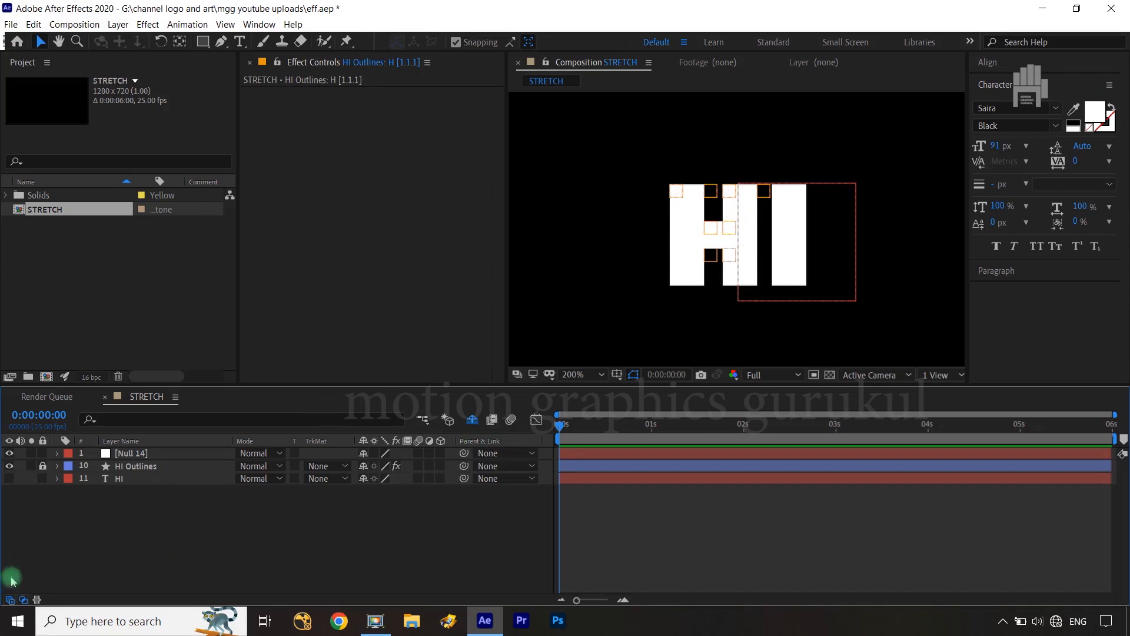
click(471, 419)
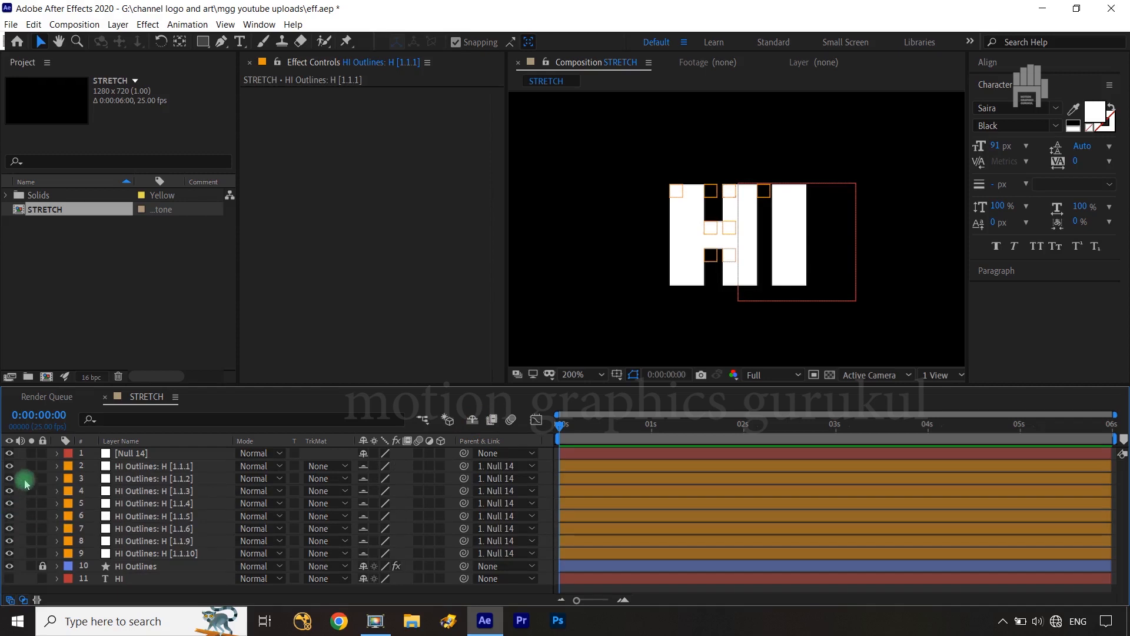
drag(9, 468, 8, 551)
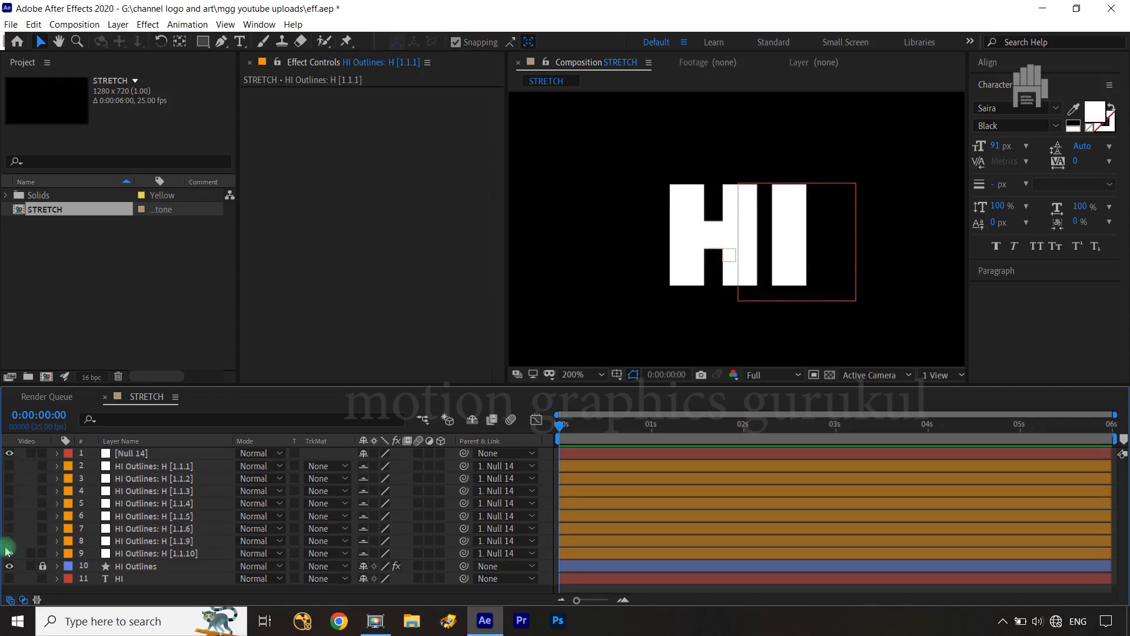
click(472, 419)
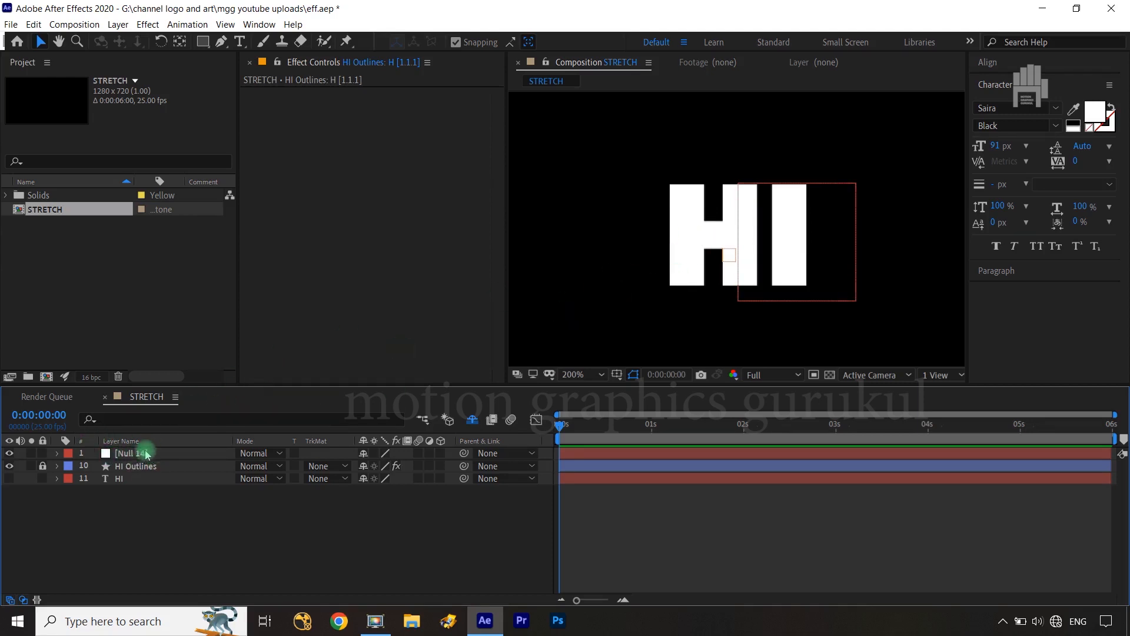
click(471, 419)
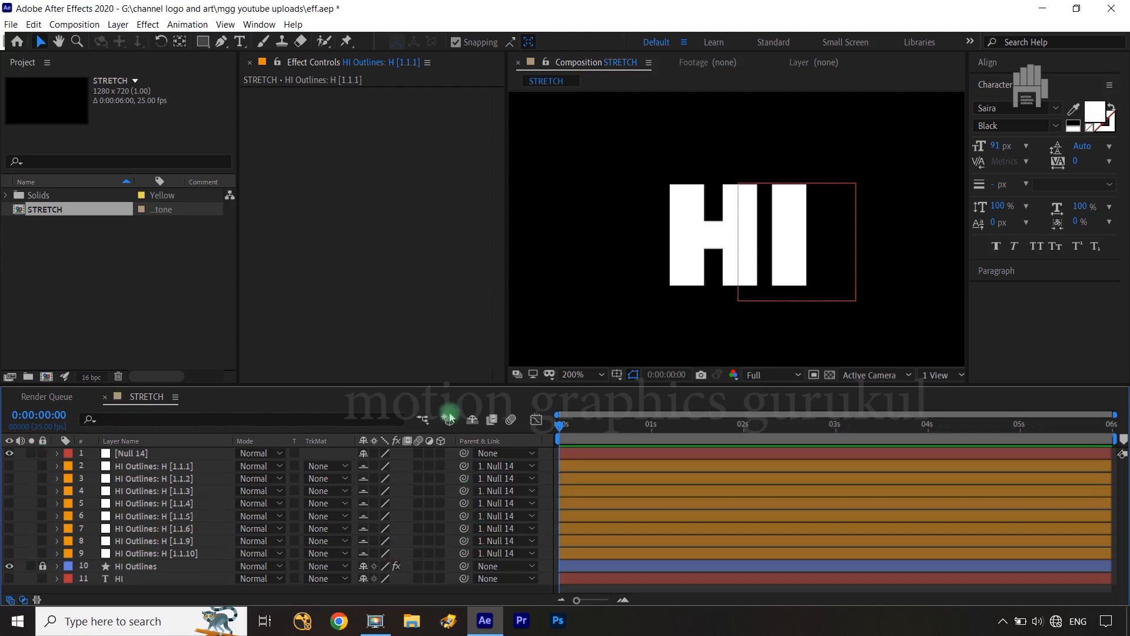
click(472, 419)
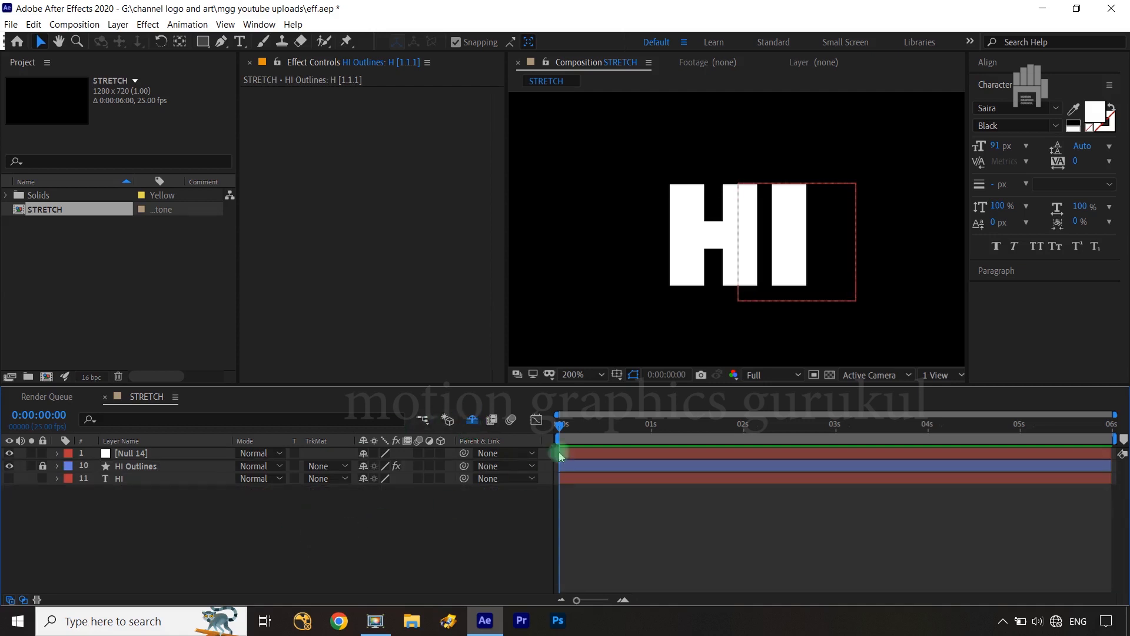
- Reveal the Position of Null 14 and set its first keyframe at 0:00:00:00
click(134, 453)
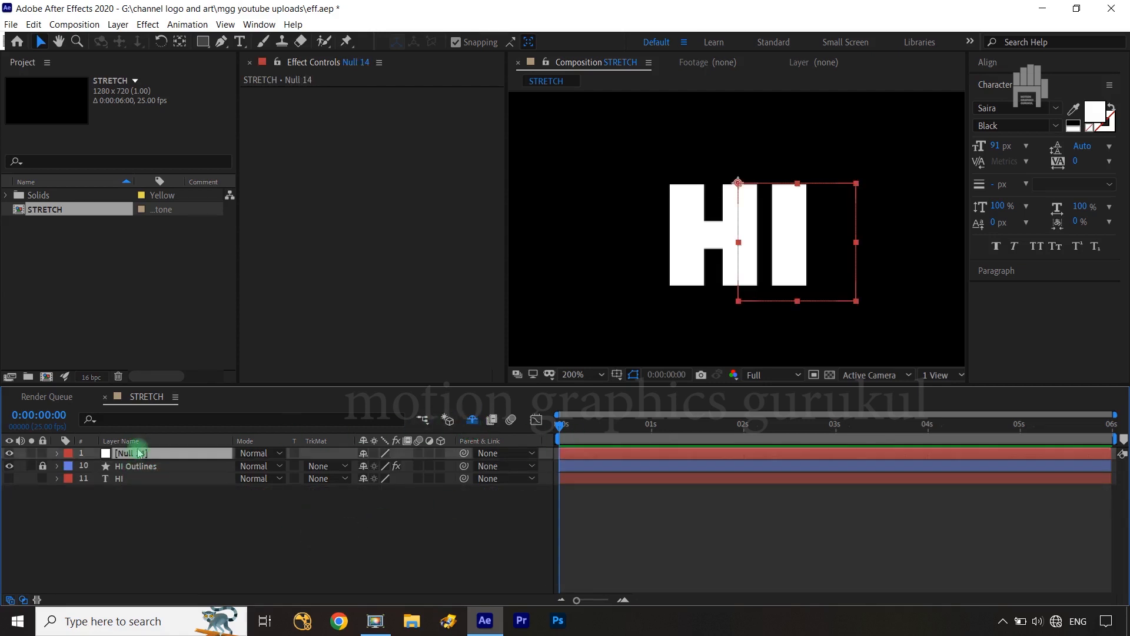
key(p)
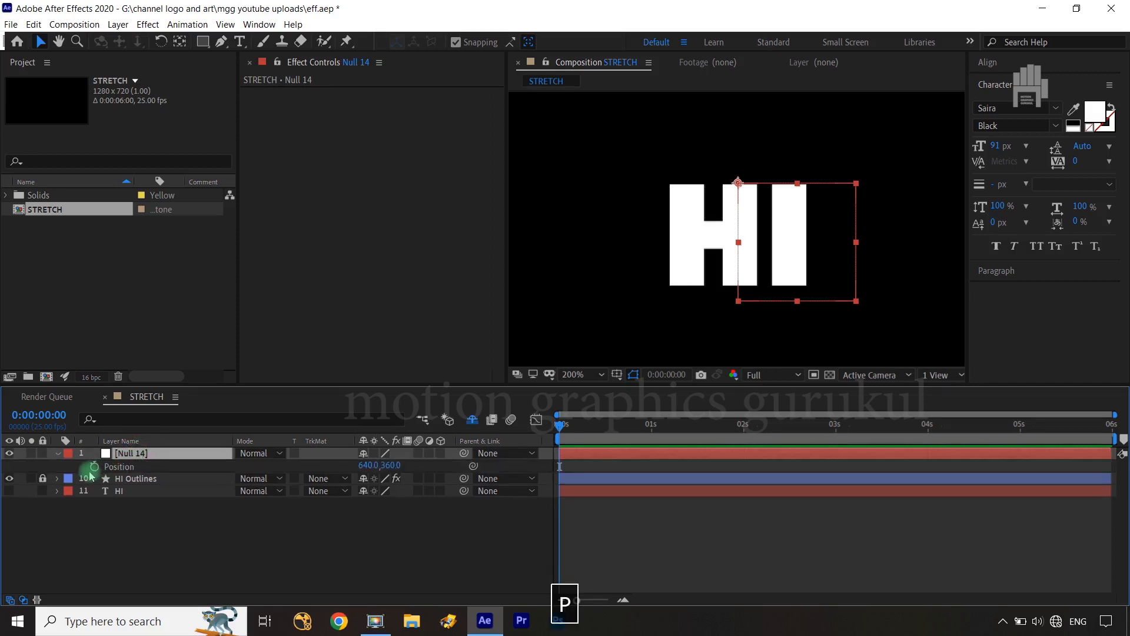
key(shift+slash)
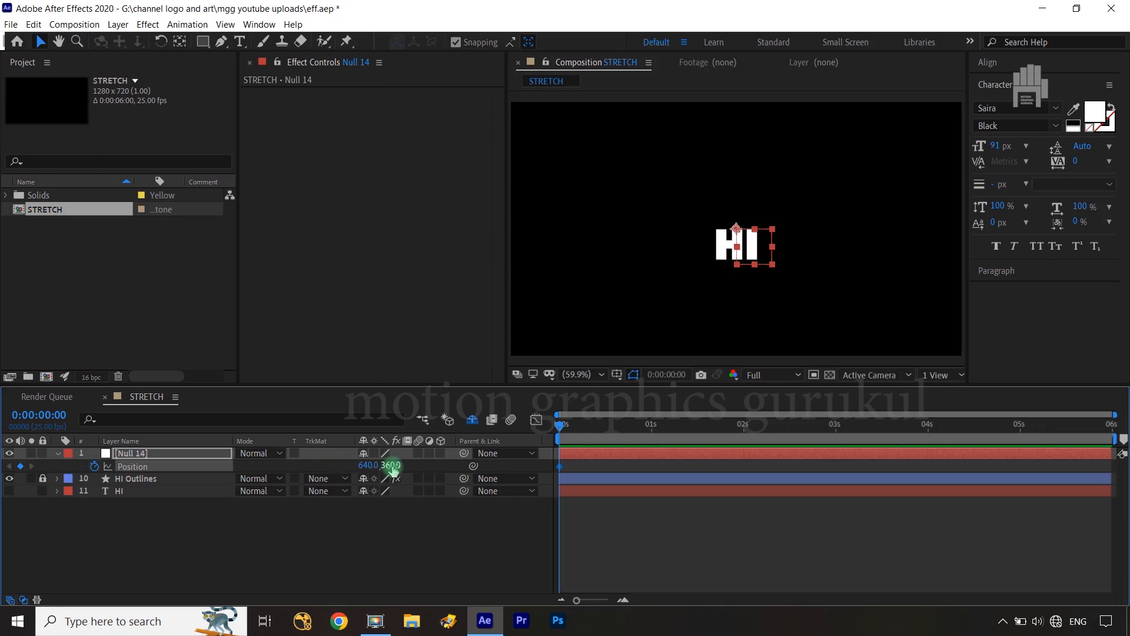
- Try setting Null 14's Y position to 217 at the first frame with another Position keyframe at 0:00:00:15, and undo both
drag(392, 469, 284, 469)
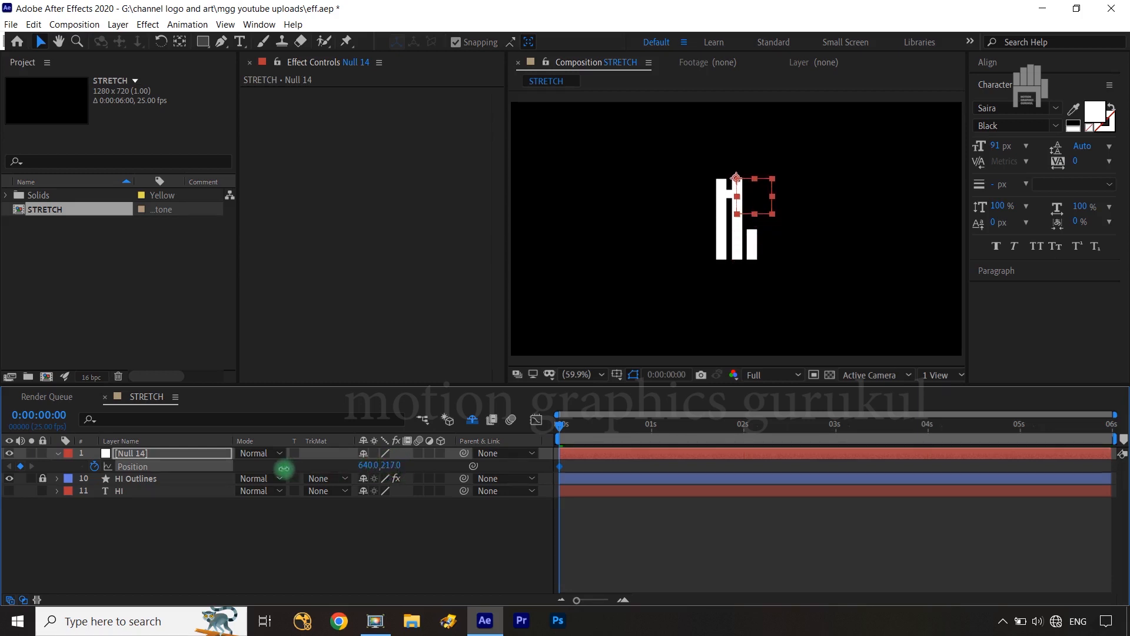
key(shift+Page_Down)
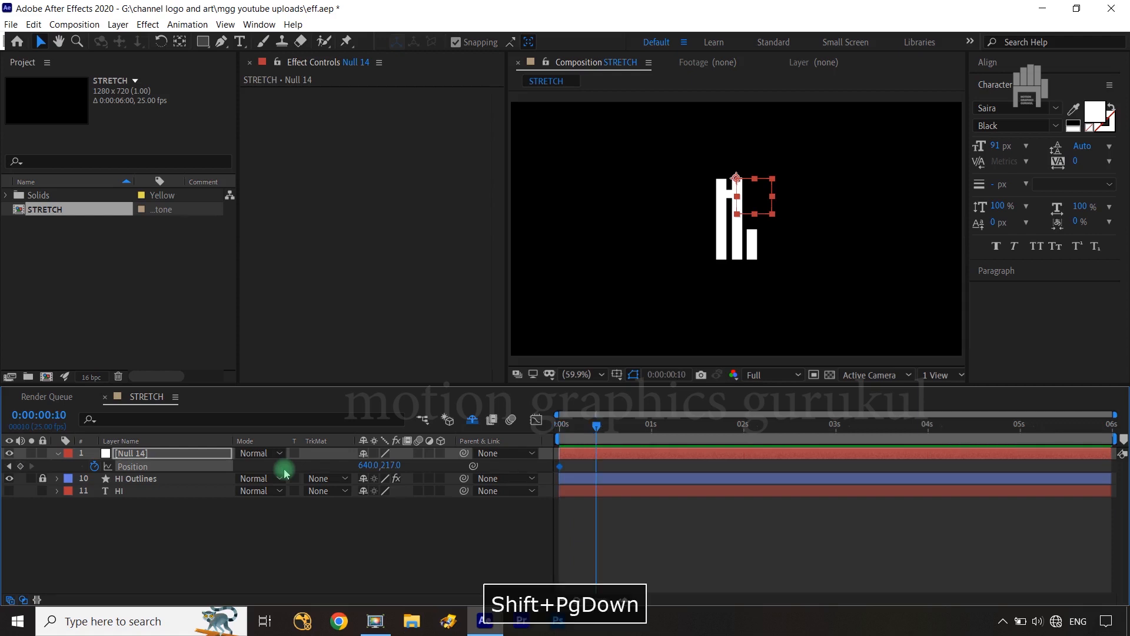
key(ctrl+Right)
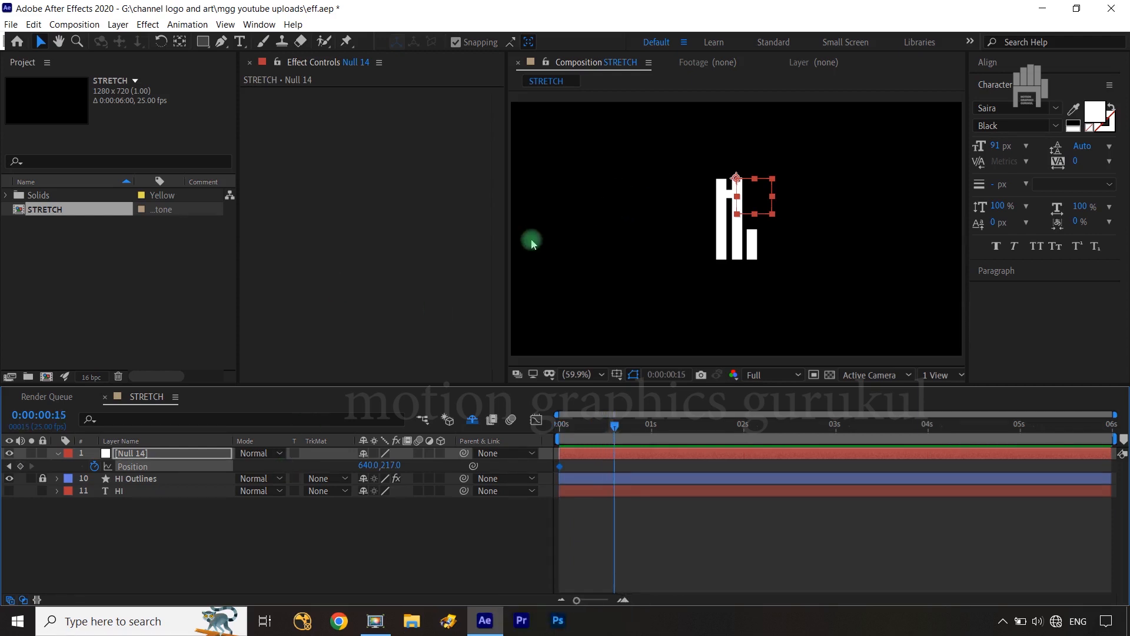
click(9, 467)
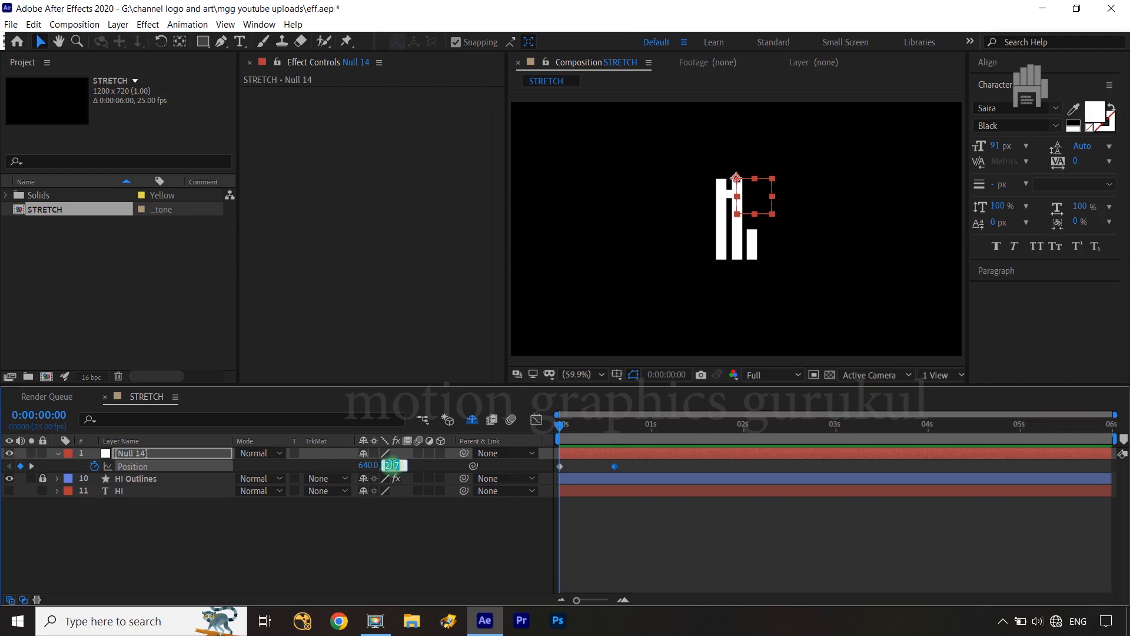
key(ctrl+z)
key(ctrl+z)
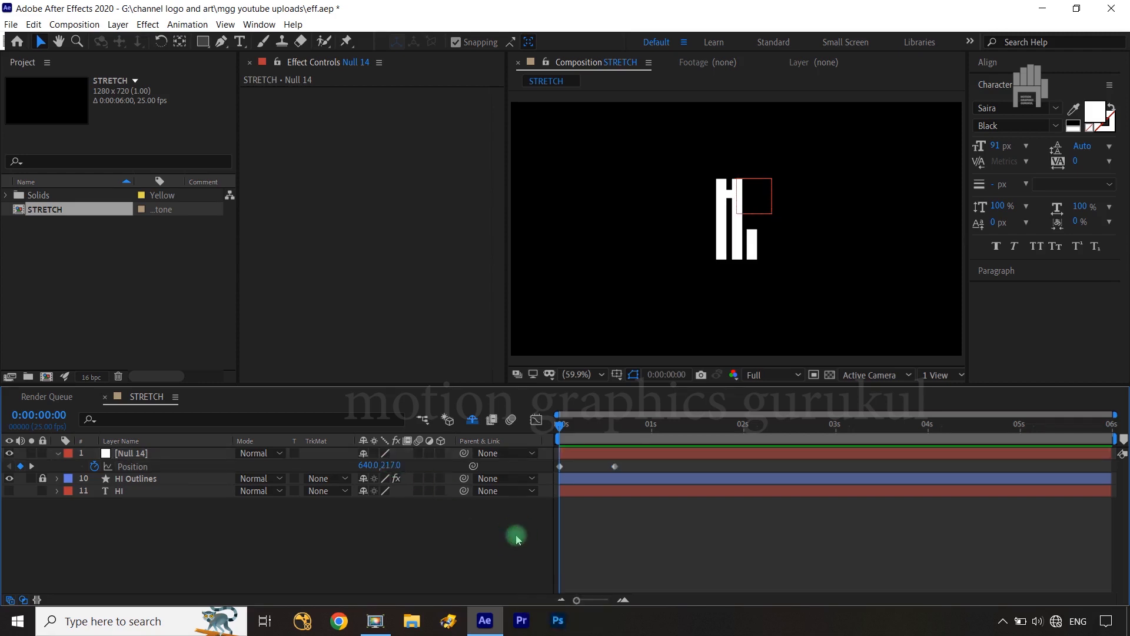
key(ctrl+z)
key(ctrl+z)
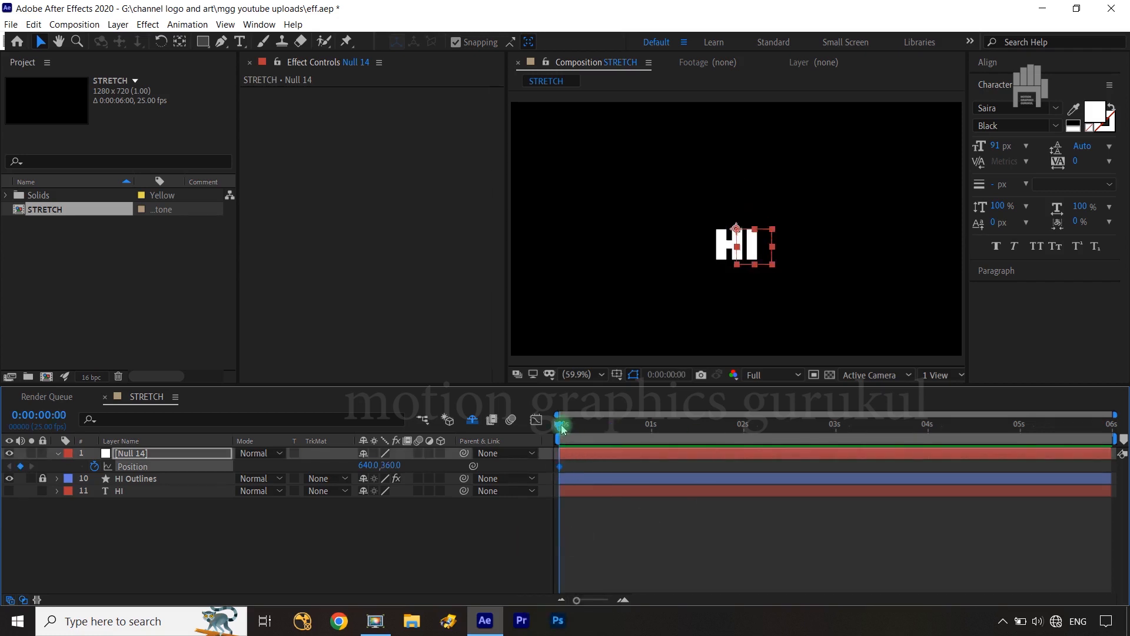
- At 0:00:00:15, raise Null 14 to a Y position of 175 to stretch the H upward
mouse_move(559, 426)
mouse_down()
mouse_move(593, 427)
mouse_move(554, 419)
mouse_up()
key(shift+Page_Down)
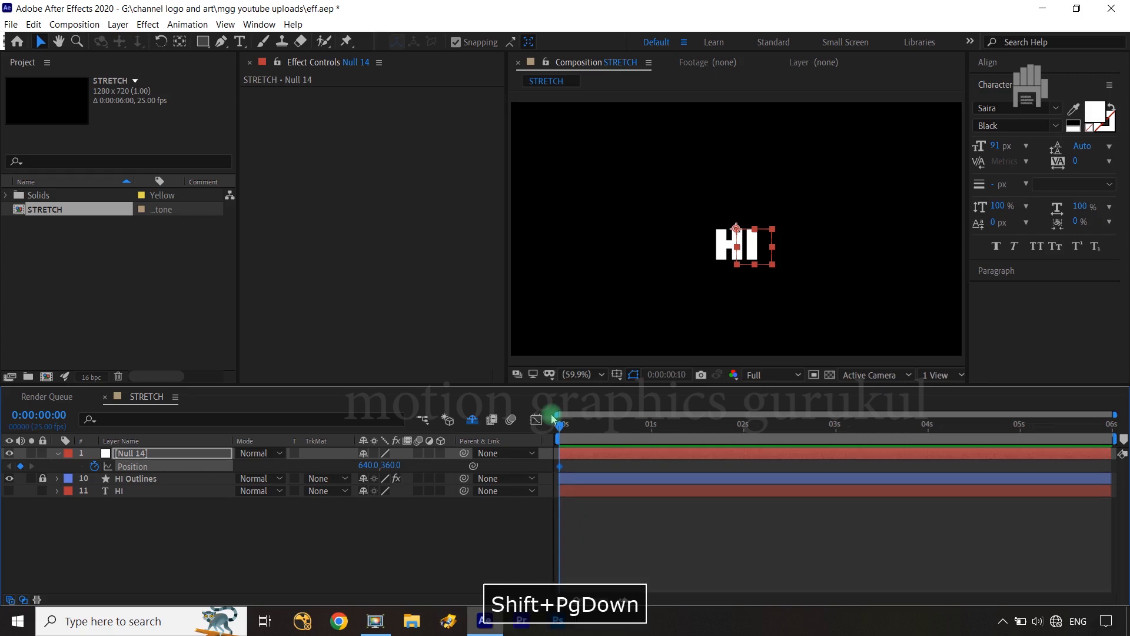
key(ctrl+Right)
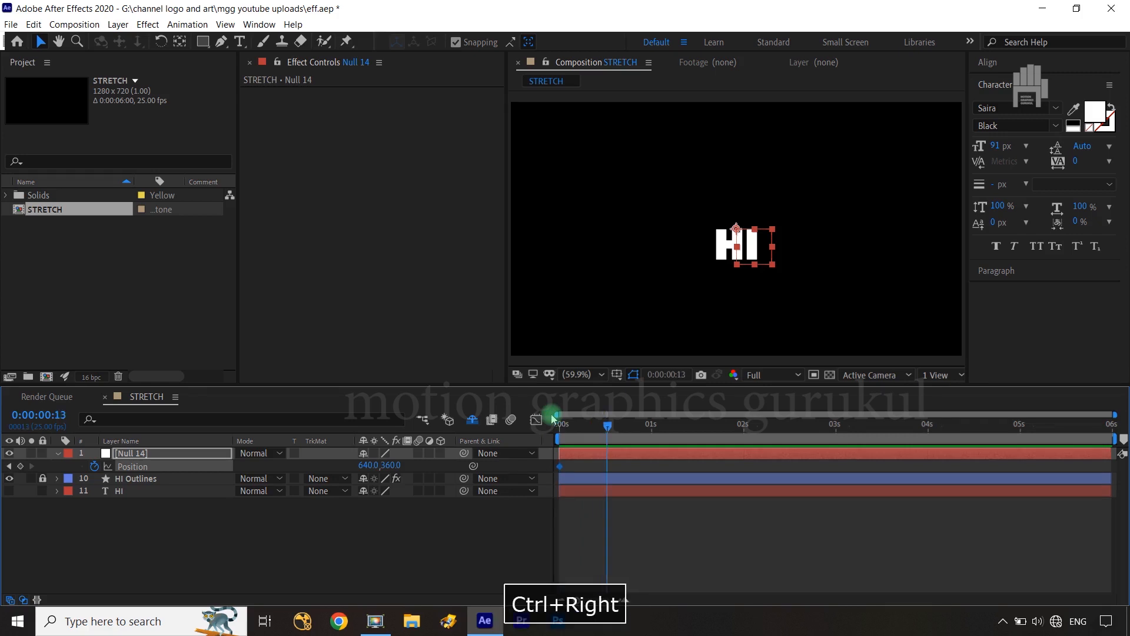
key(ctrl+Right)
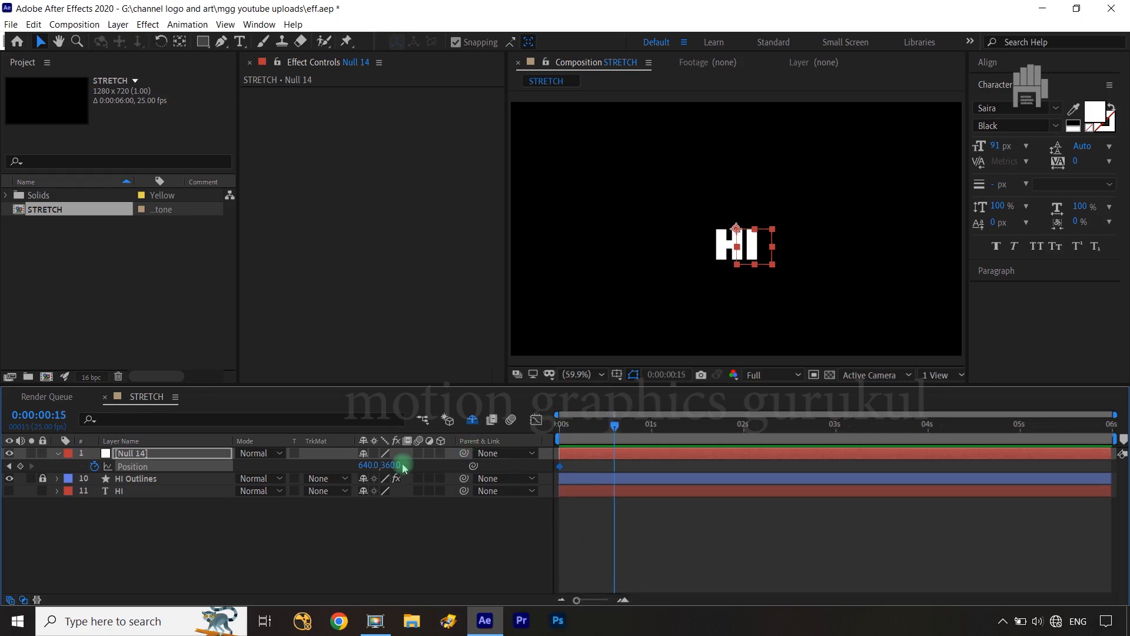
drag(394, 465, 253, 474)
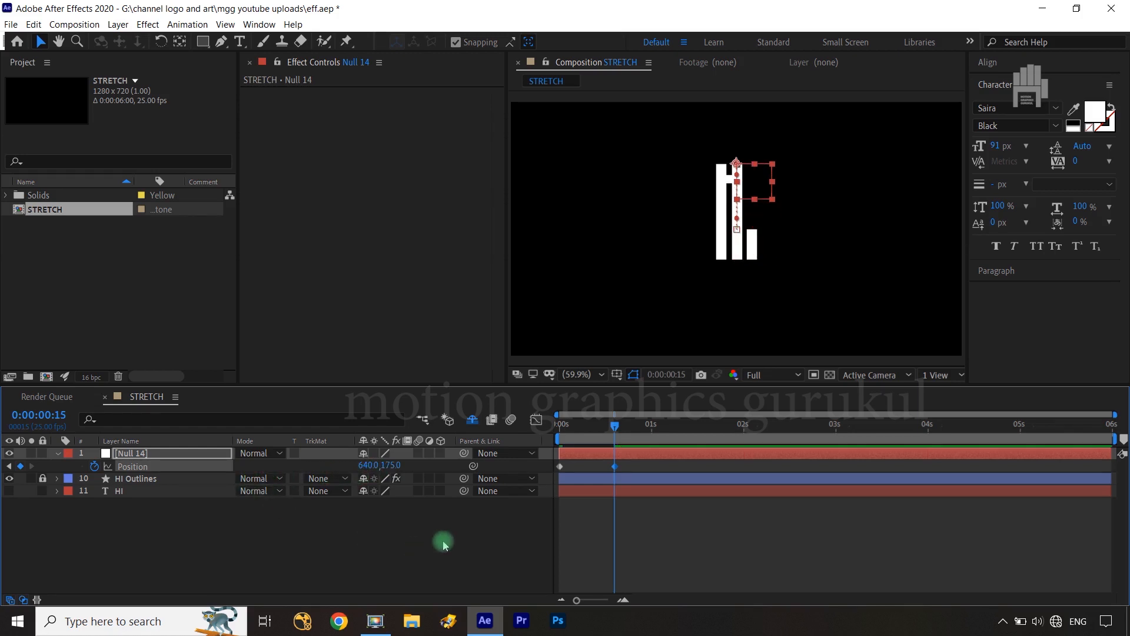
- At 0:00:01:00, lower Null 14 to a Y position of 372 so the H overshoots downward
key(shift+Page_Down)
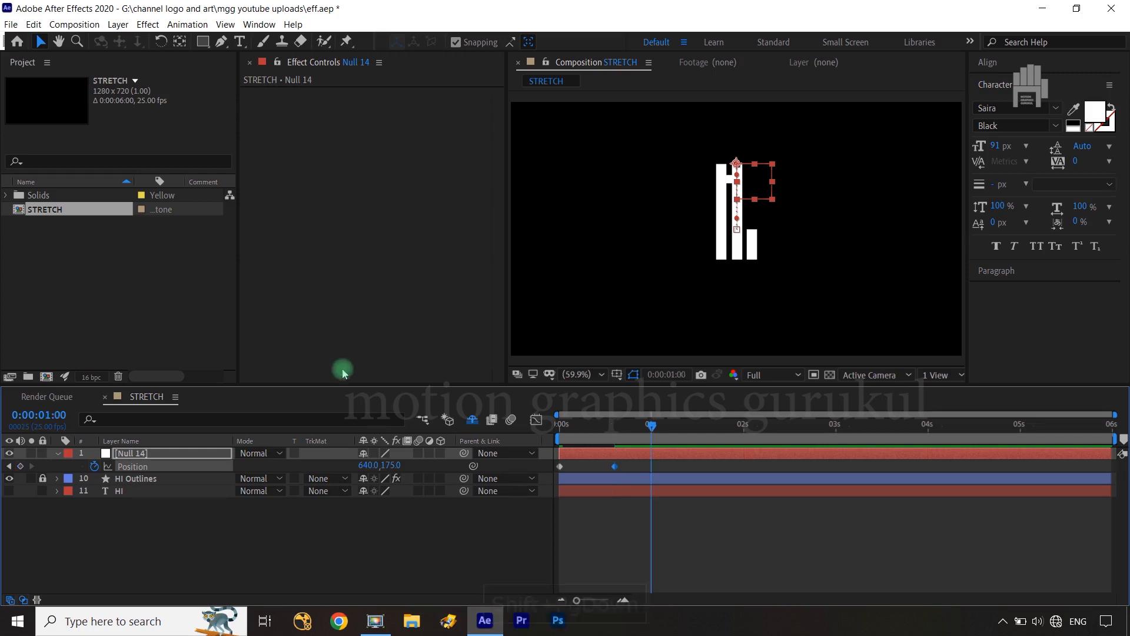
click(365, 465)
key(Tab)
text(3)
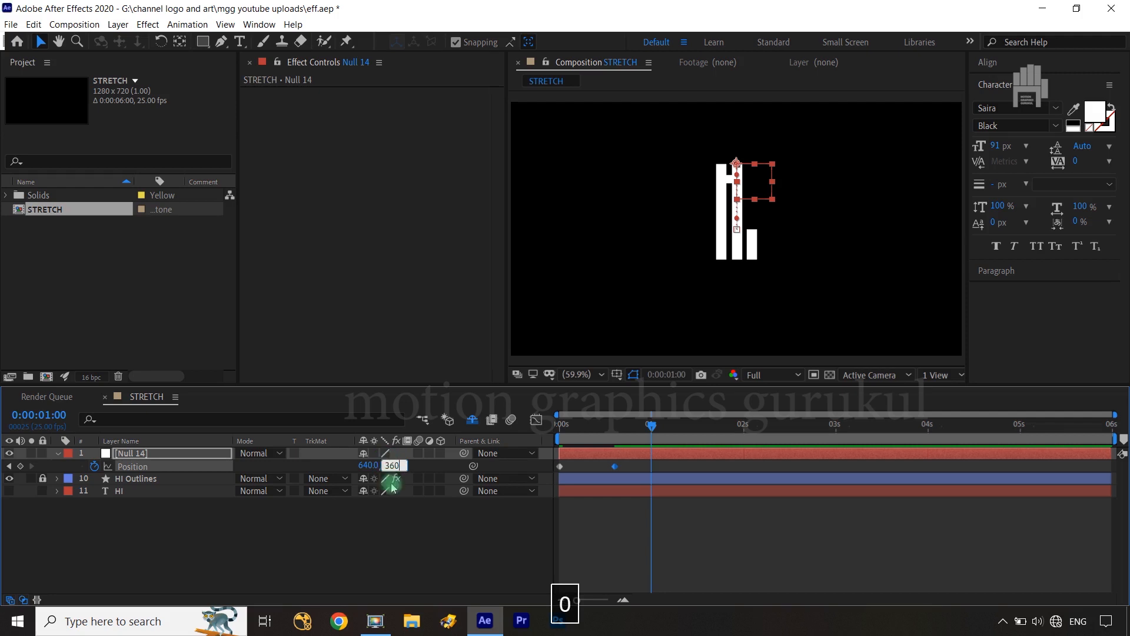
click(414, 525)
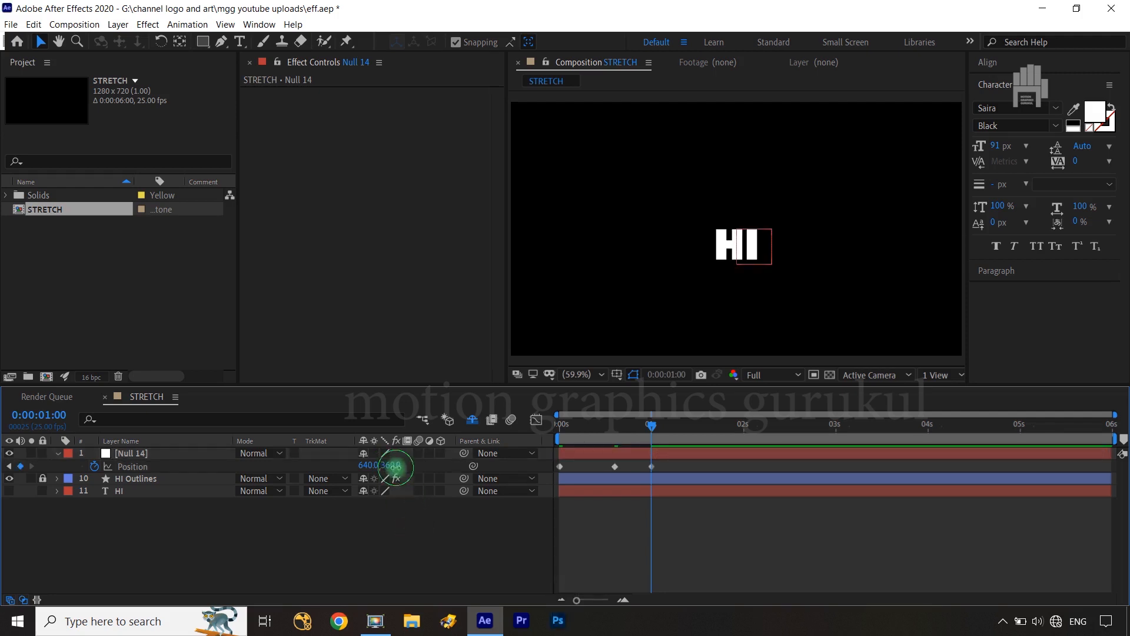
drag(395, 466, 408, 465)
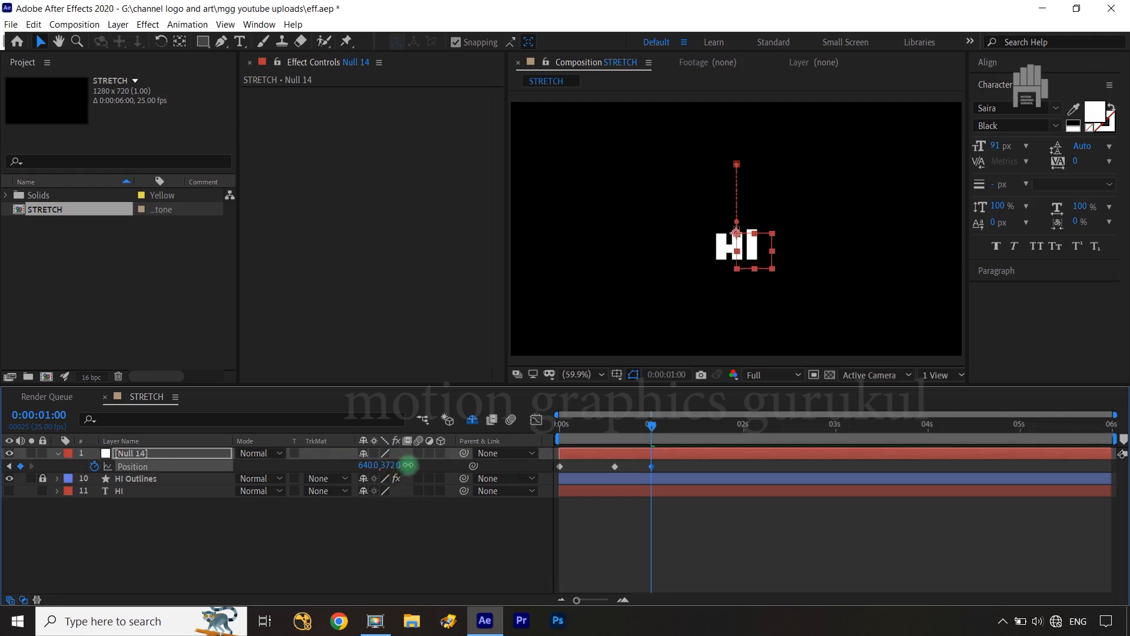
- At 0:00:01:07, set Null 14's Y position to 340 as a rebound keyframe
click(413, 520)
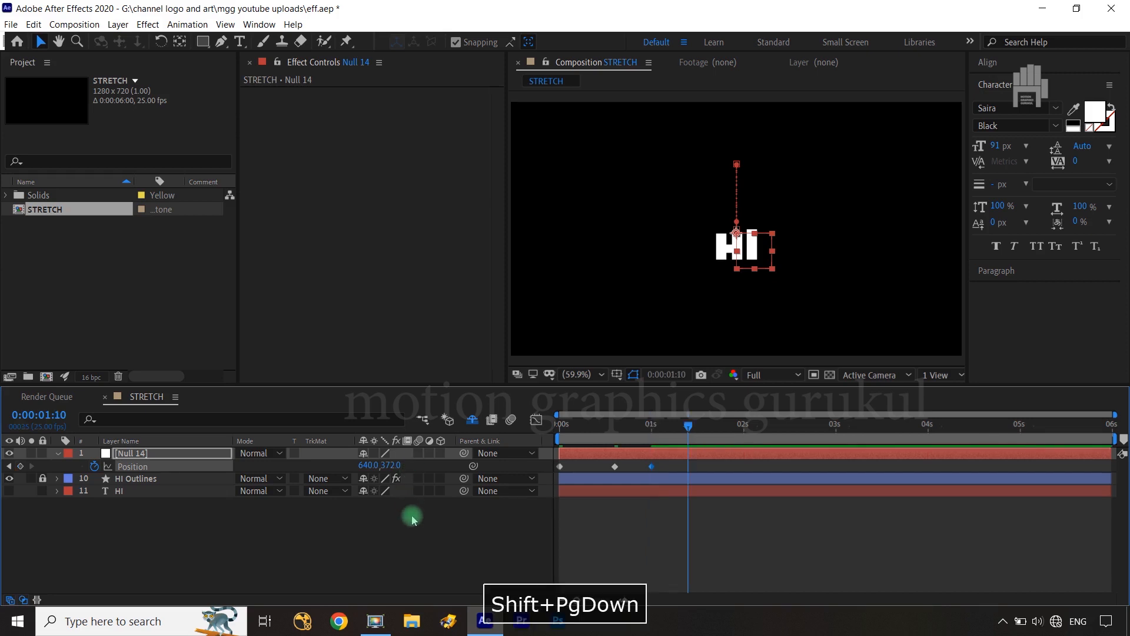
key(ctrl+Left)
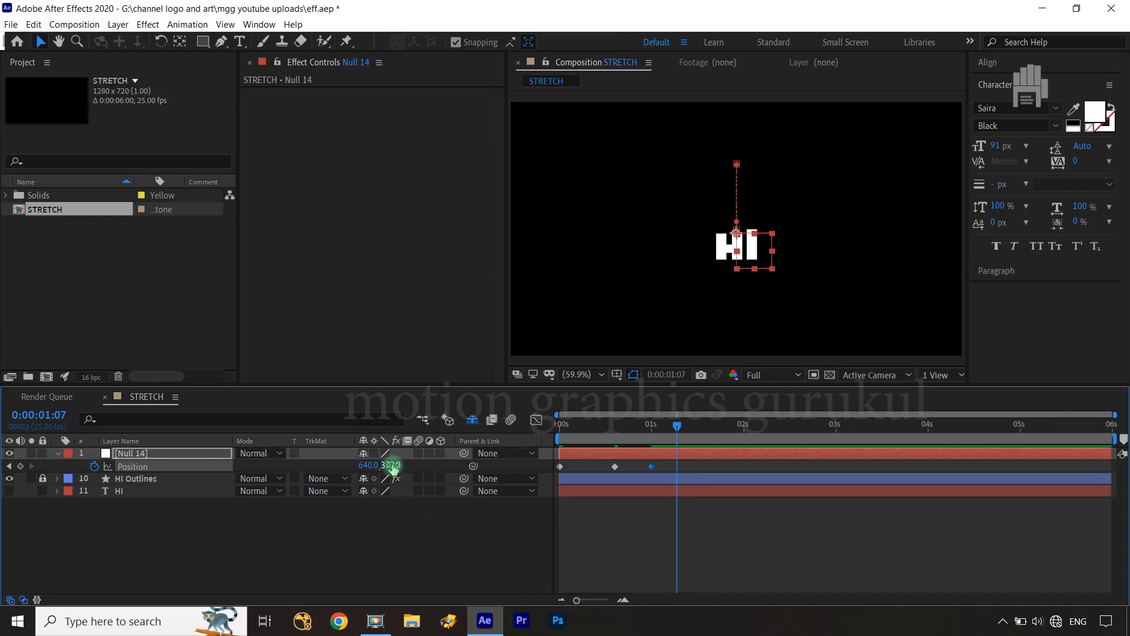
drag(393, 467, 365, 466)
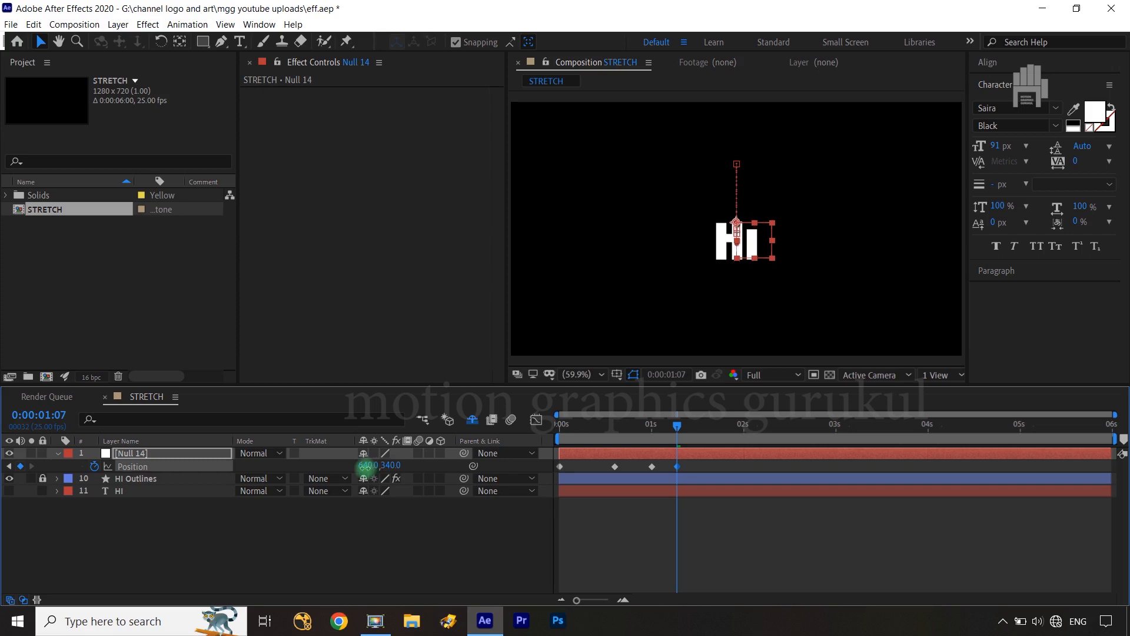
- At 0:00:01:12, set Null 14's Y position to 360 to bring the H back to its resting height
key(ctrl+Right)
key(ctrl+Right)
key(ctrl+Right)
key(ctrl+Right)
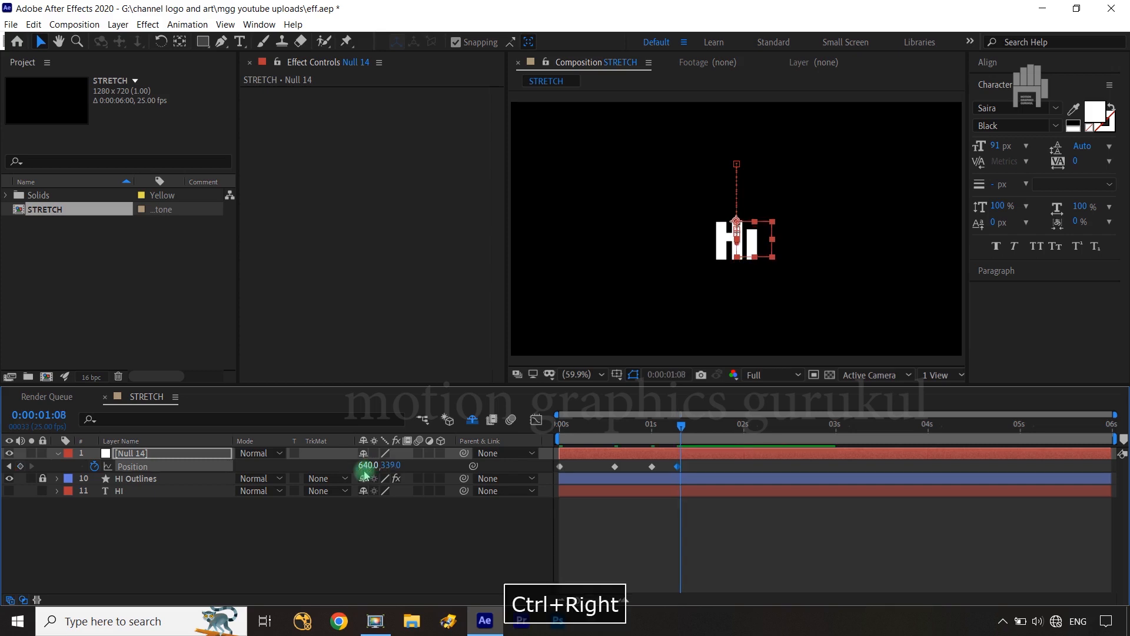
key(ctrl+Right)
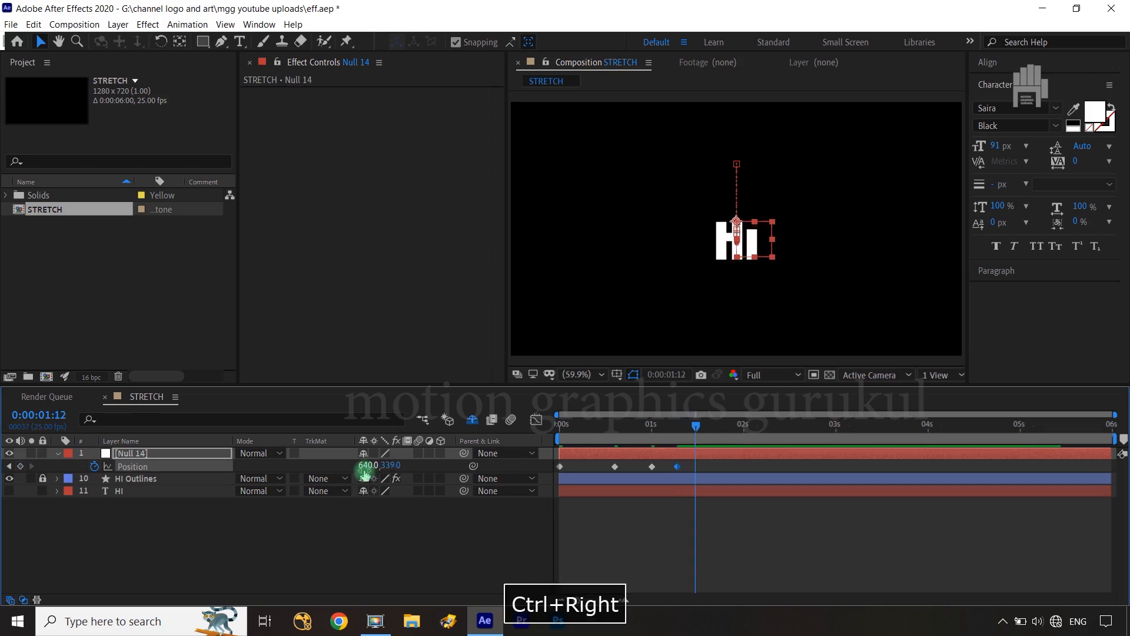
click(390, 465)
text(36)
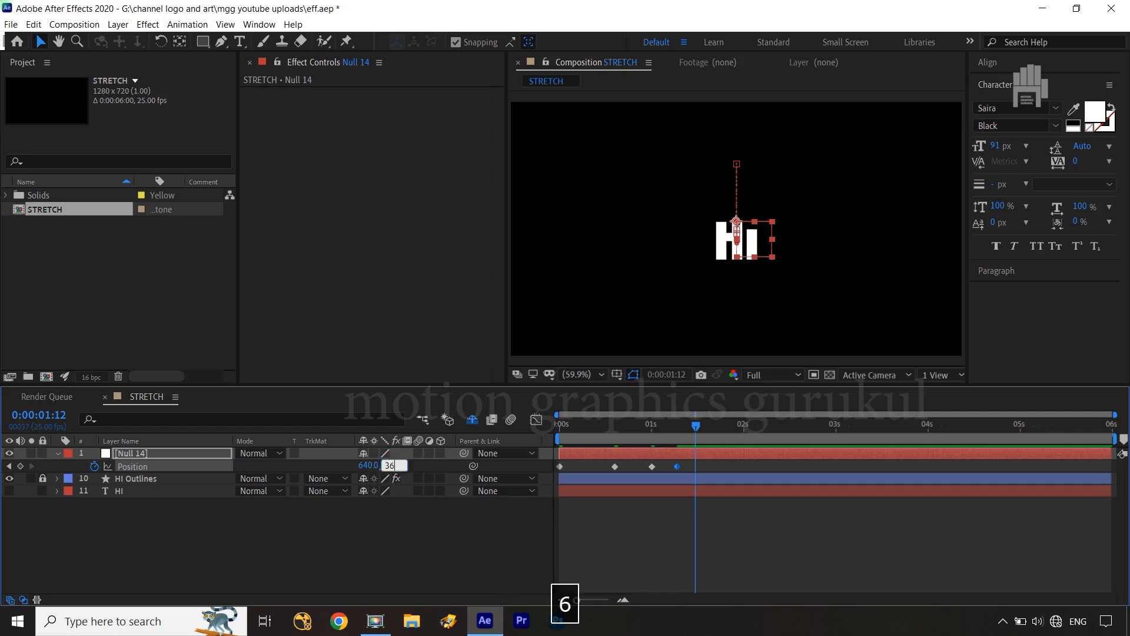
text(0)
click(388, 545)
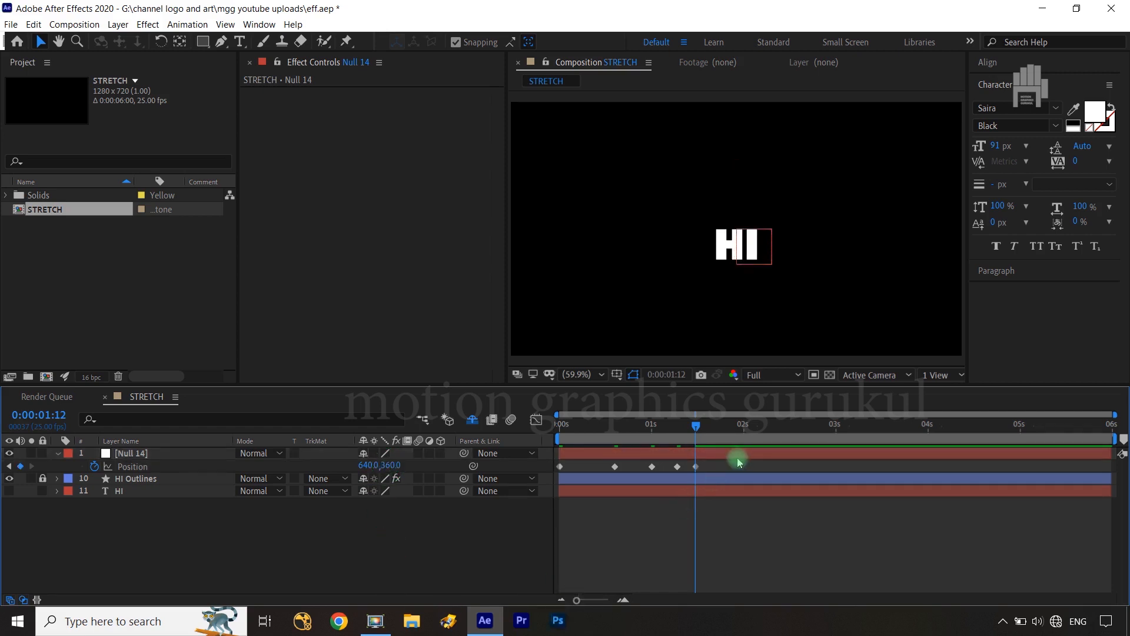
- Apply Easy Ease to all of Null 14's Position keyframes
click(718, 463)
drag(674, 473, 551, 471)
key(F9)
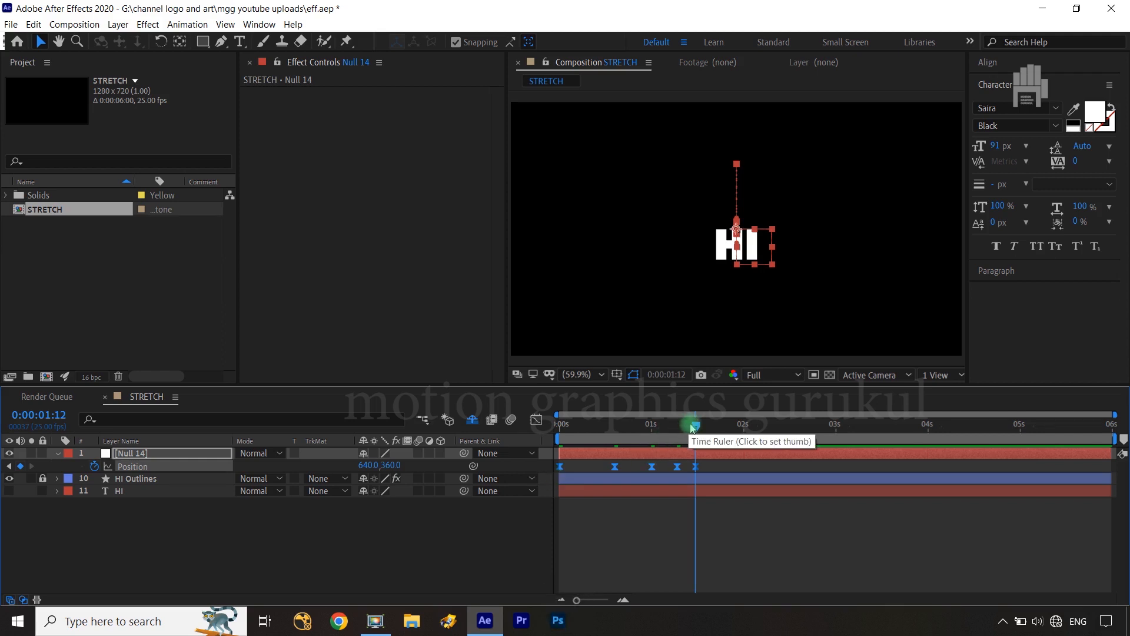
- End the work area just after Null 14's last keyframe and preview the H's bounce from the start
key(n)
click(487, 527)
key(space)
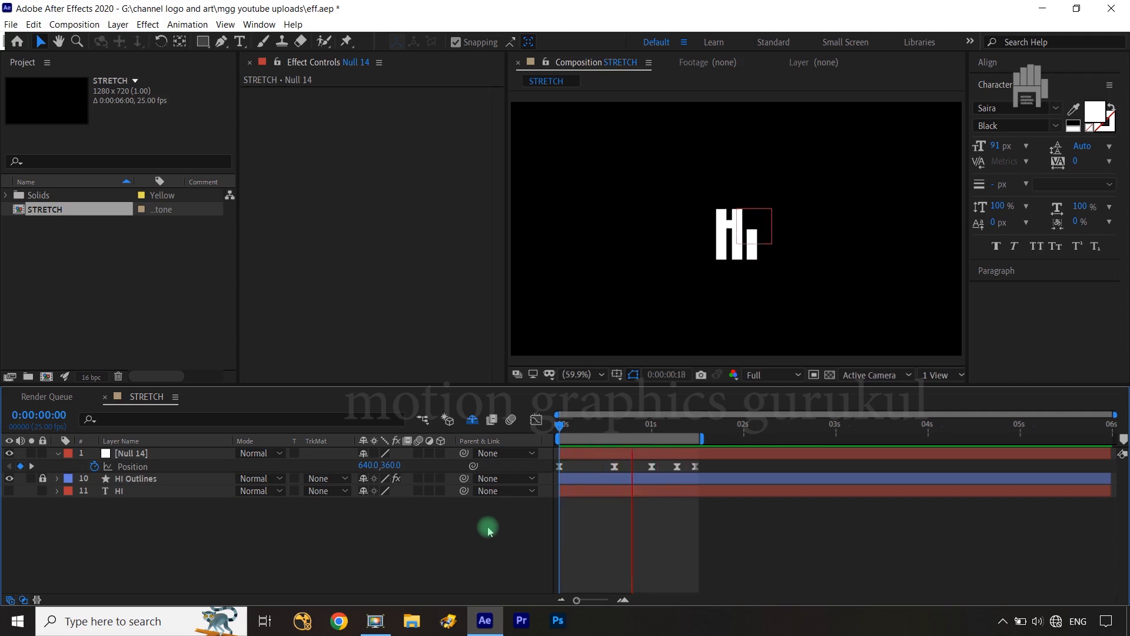
key(space)
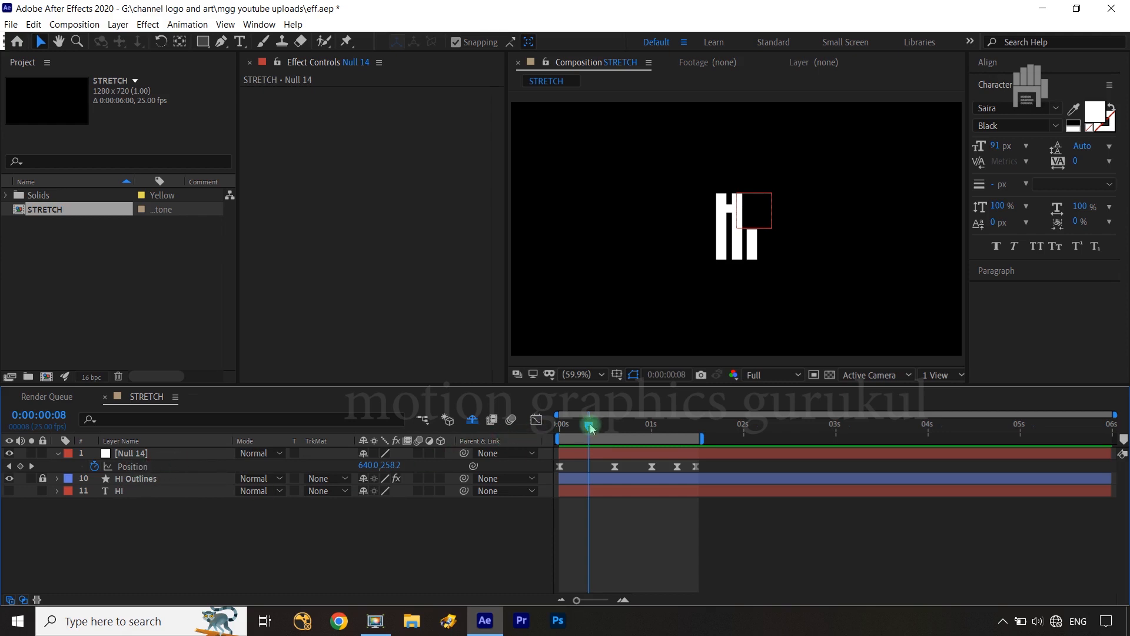
drag(589, 424, 551, 432)
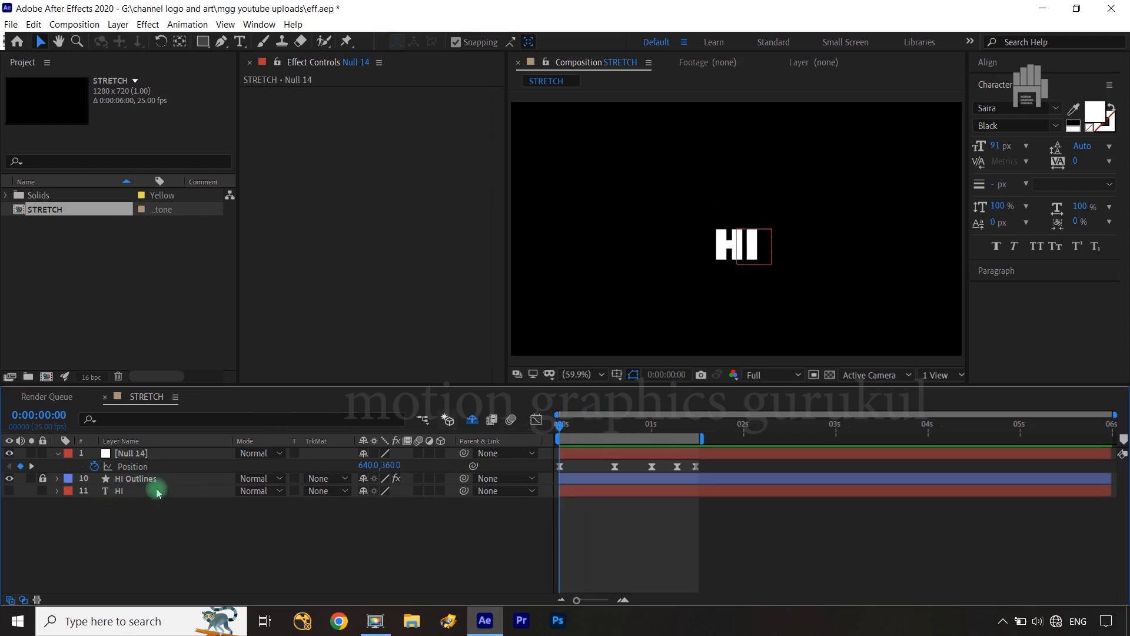
- Unlock the HI Outlines layer and open the Create Nulls From Paths script
click(157, 490)
click(153, 469)
click(43, 478)
click(259, 24)
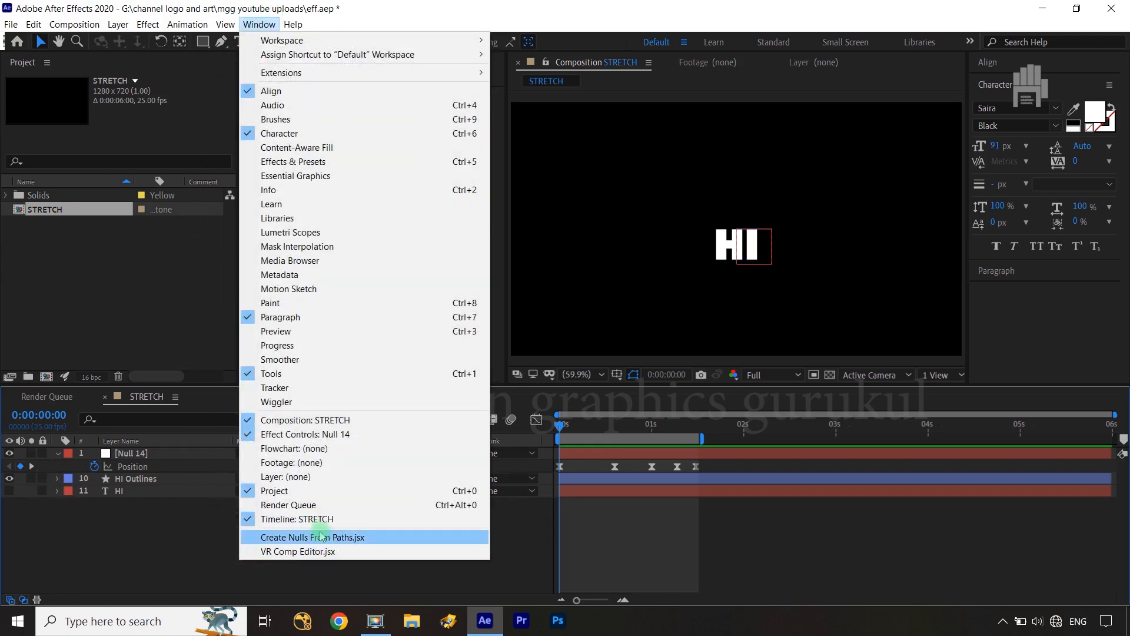
click(320, 537)
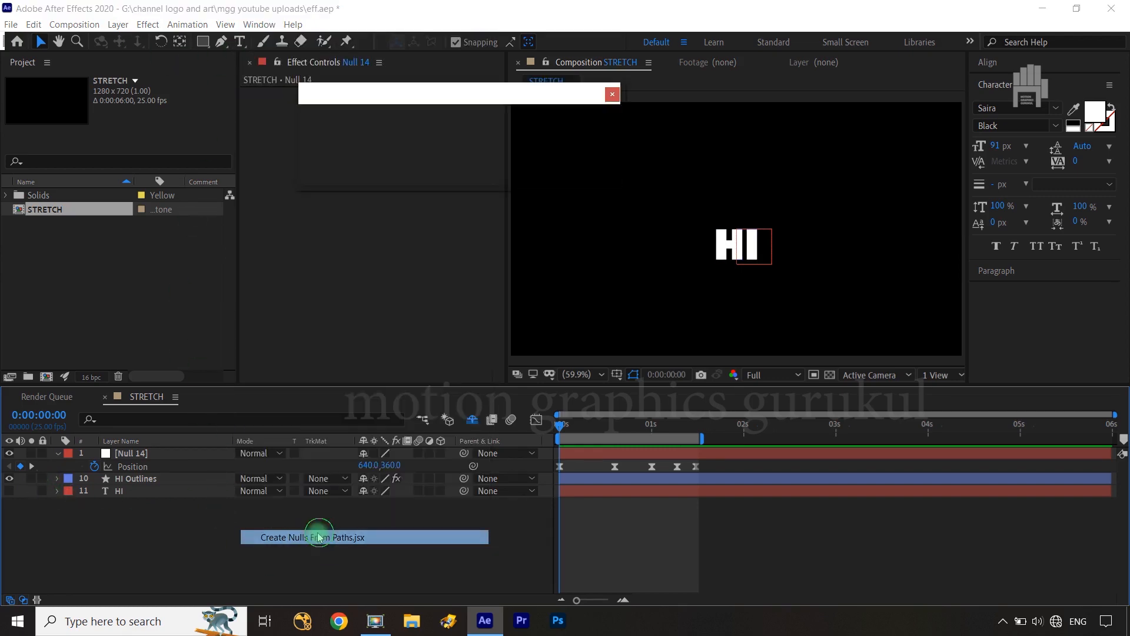
- Generate control nulls for the I's Path in HI Outlines using Points Follow Nulls
click(59, 479)
click(70, 492)
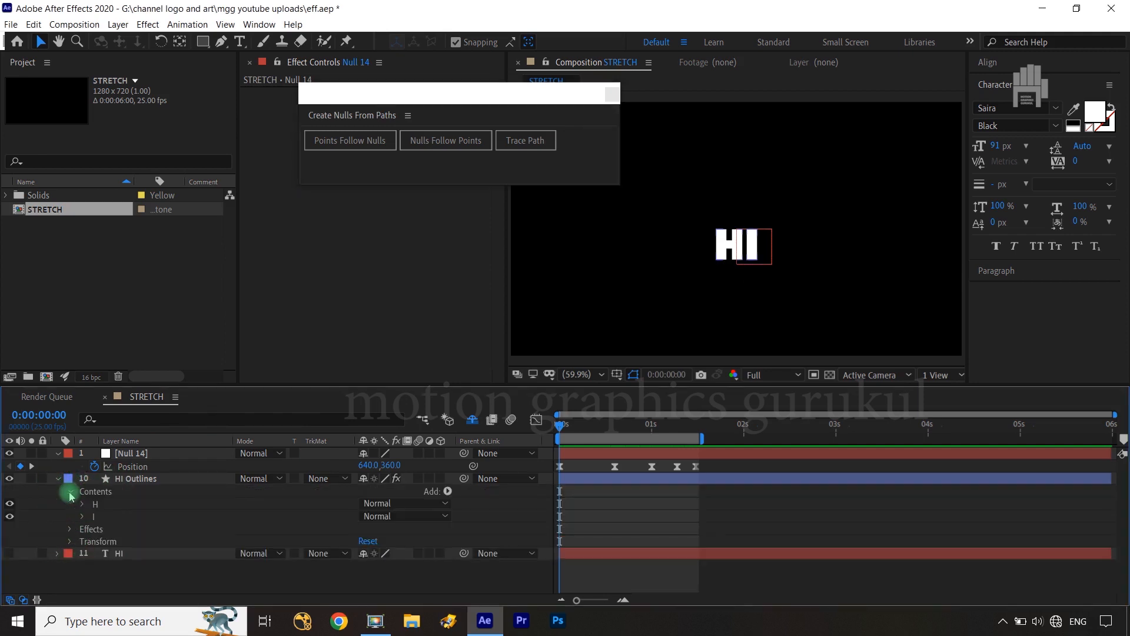
click(82, 517)
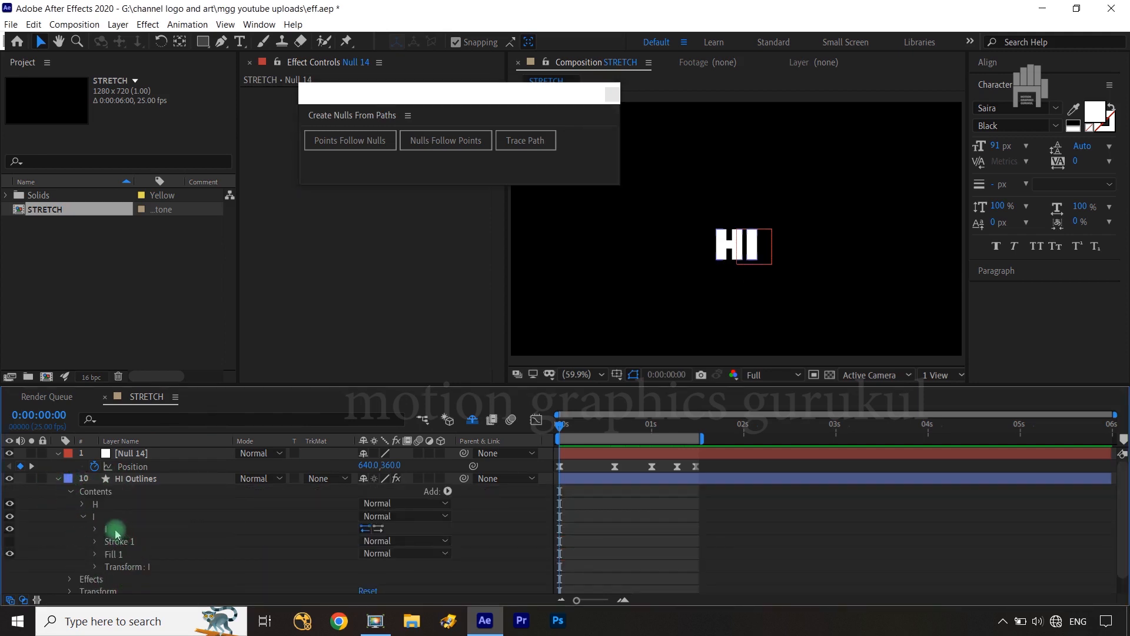
click(96, 529)
click(144, 542)
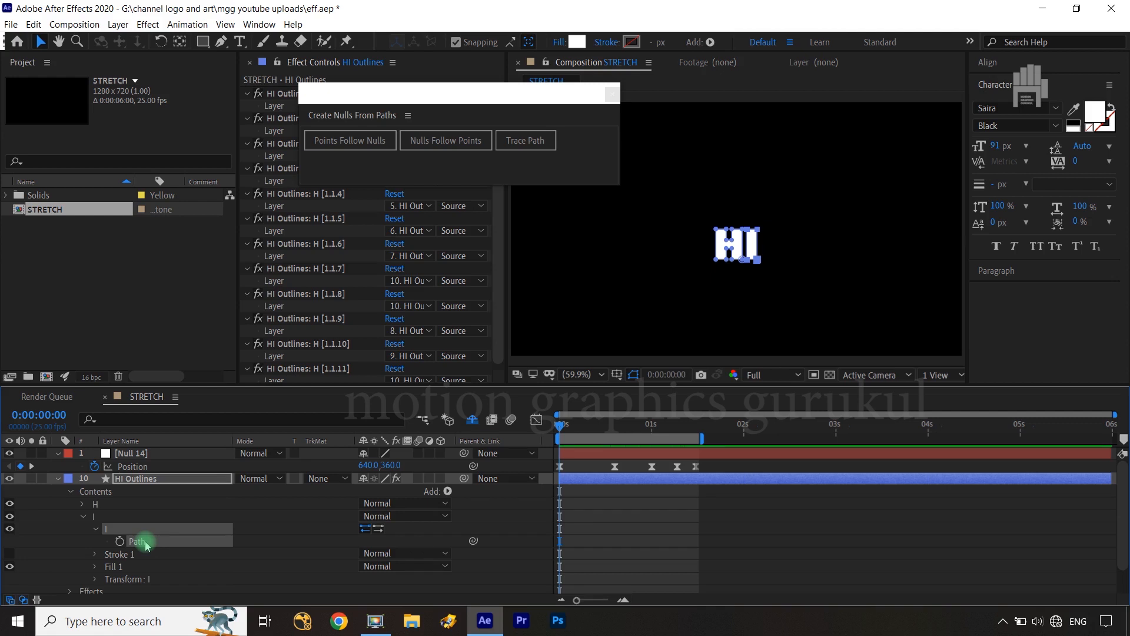
click(345, 146)
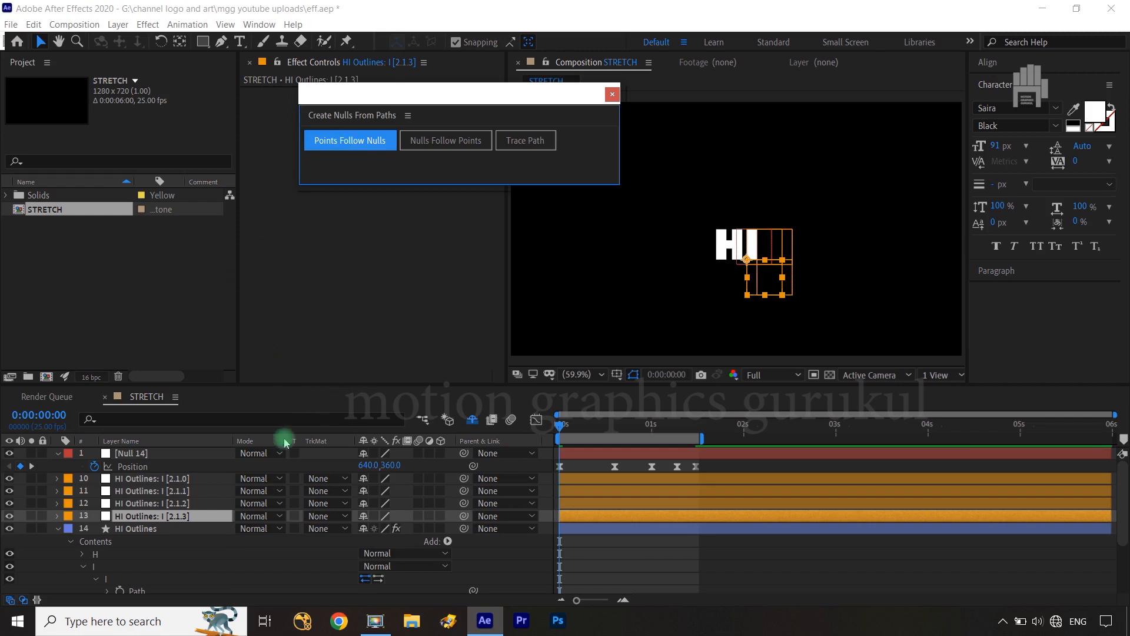
- Delete the two nulls controlling the I's bottom corner points
click(147, 520)
key(Delete)
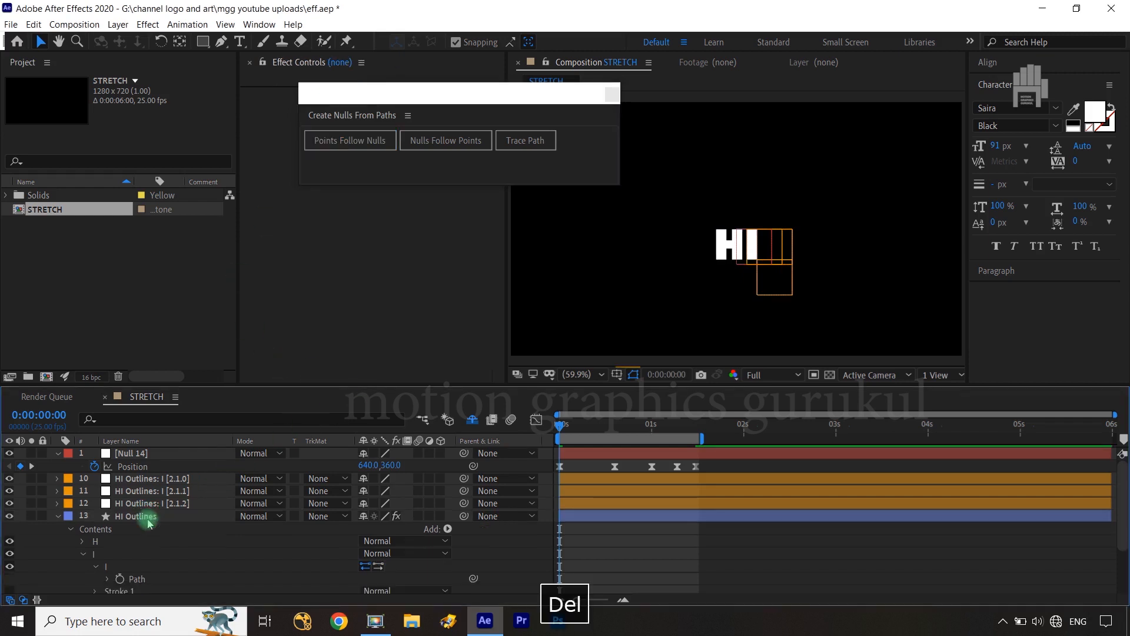
click(150, 493)
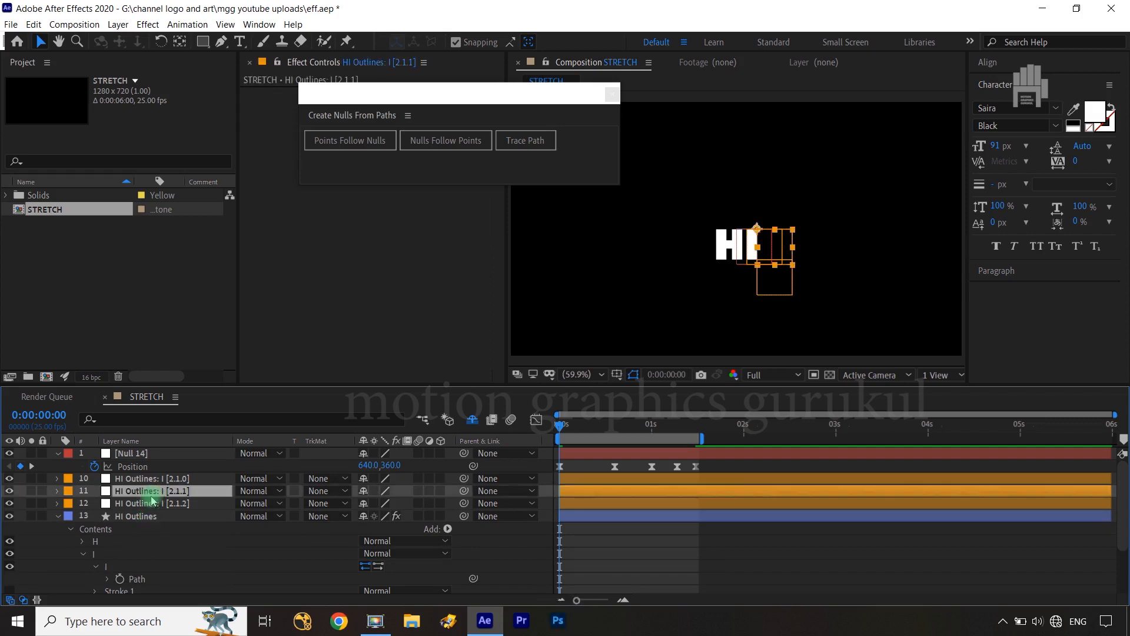
click(151, 503)
click(157, 480)
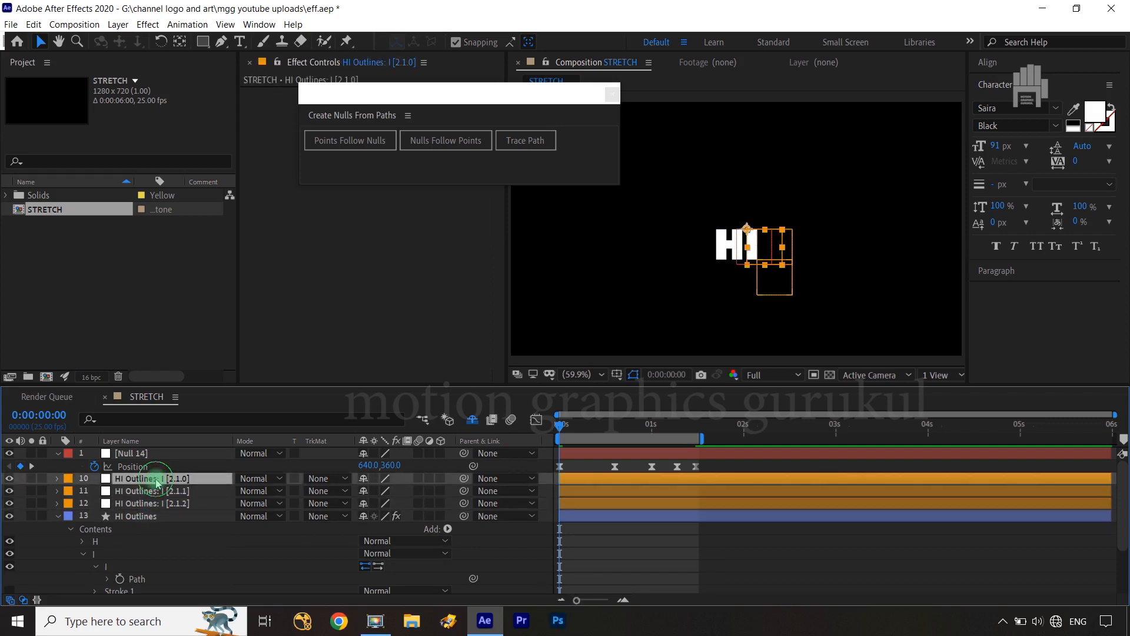
key(Delete)
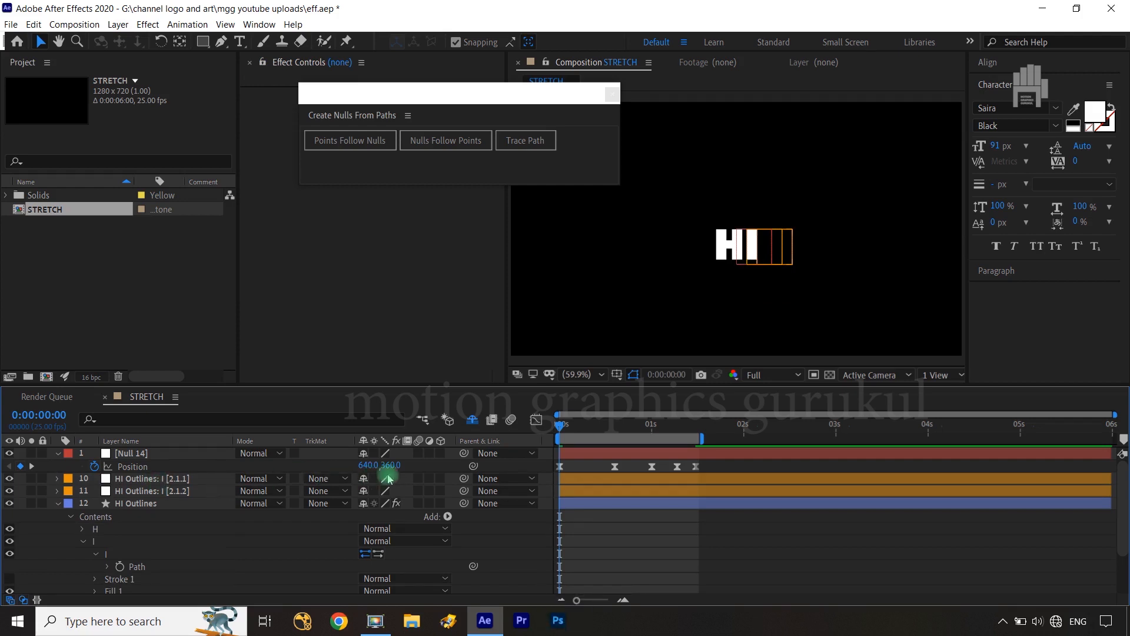
- Add a new null object and parent the I's two top-corner nulls to it
right_click(415, 469)
mouse_move(464, 331)
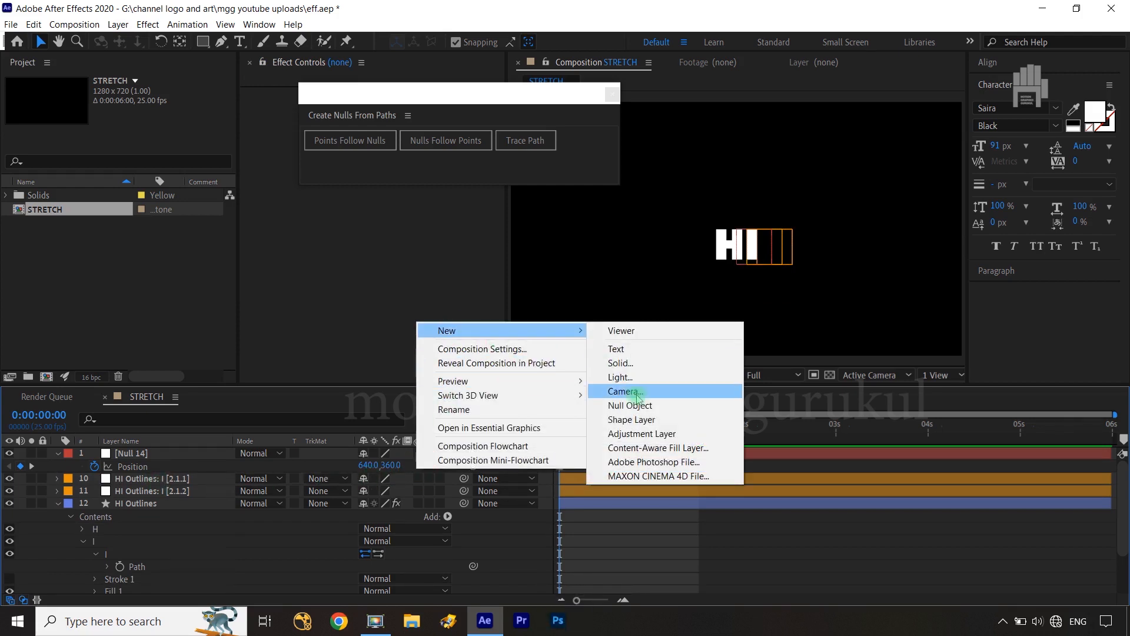
click(641, 411)
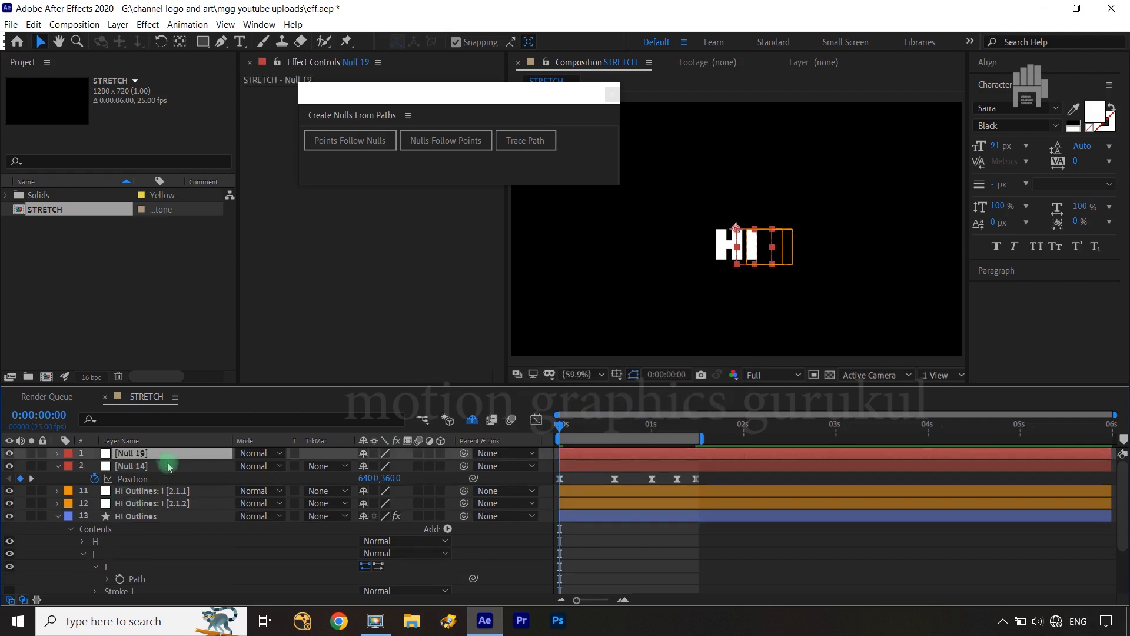
click(158, 490)
shift+click(160, 503)
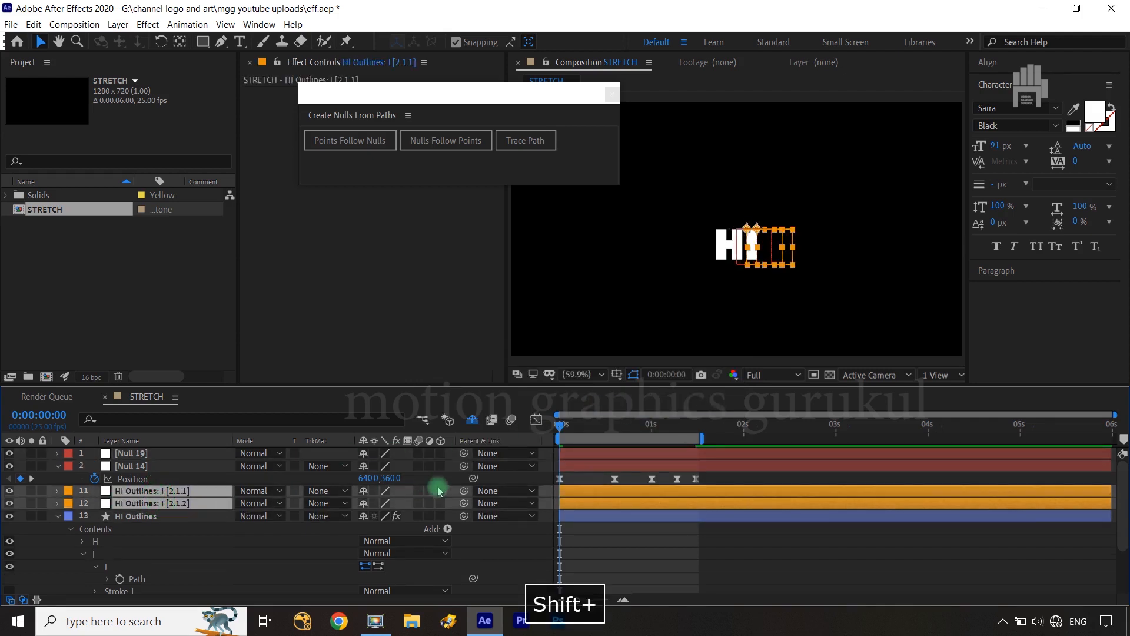
drag(464, 491, 190, 461)
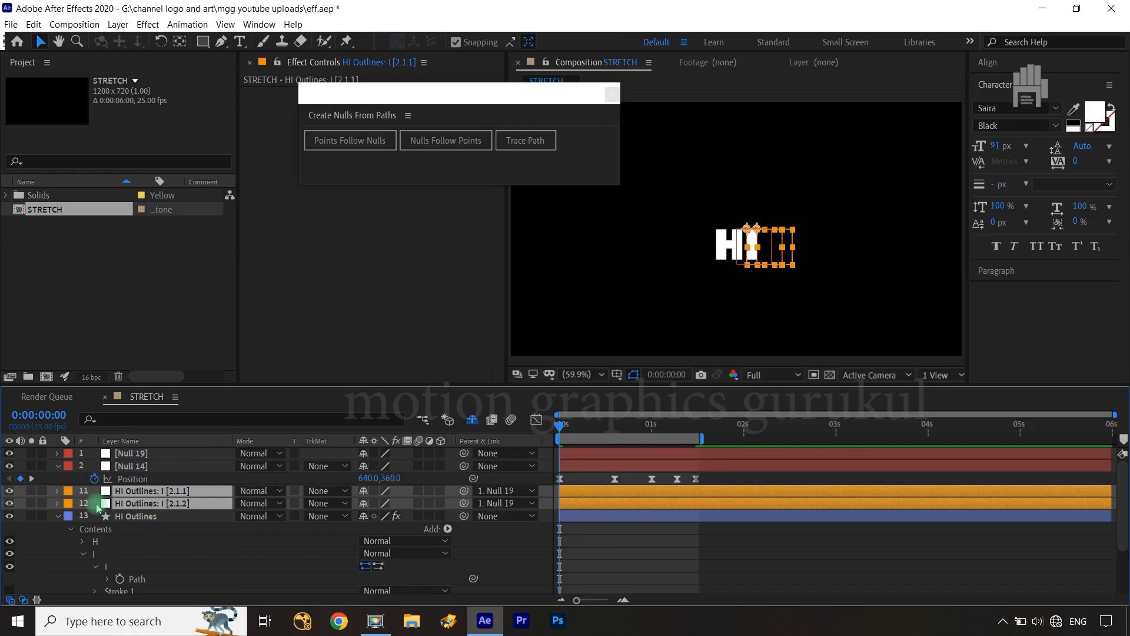
- Hide and shy the I's two point nulls, then collapse HI Outlines and close the Create Nulls From Paths script
click(9, 492)
click(9, 502)
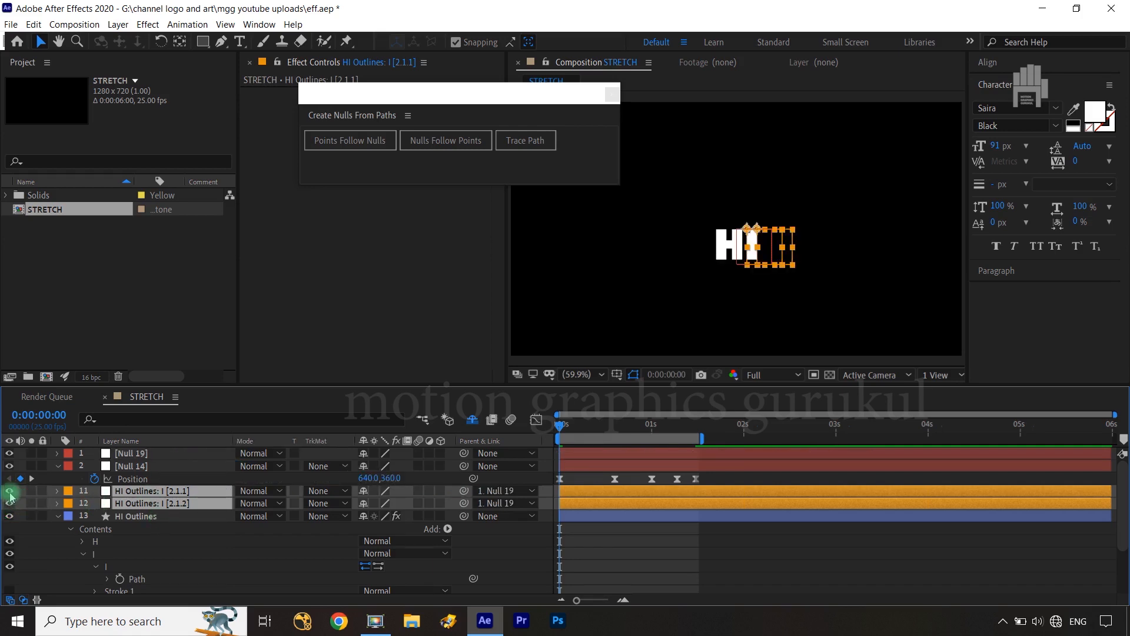
drag(10, 497, 8, 491)
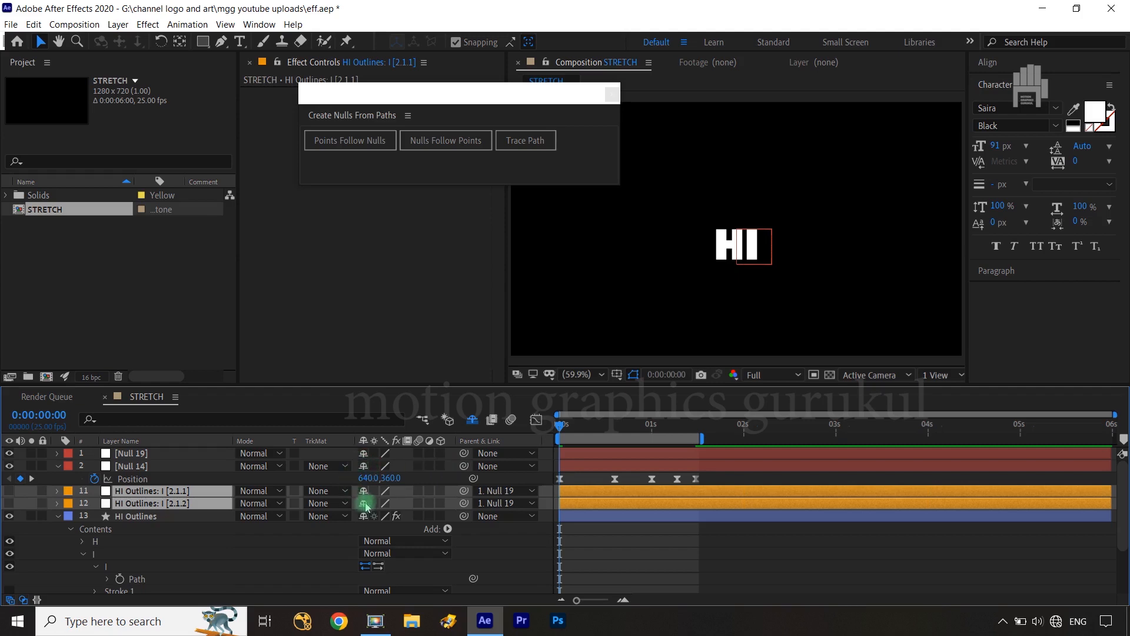
drag(363, 497, 363, 490)
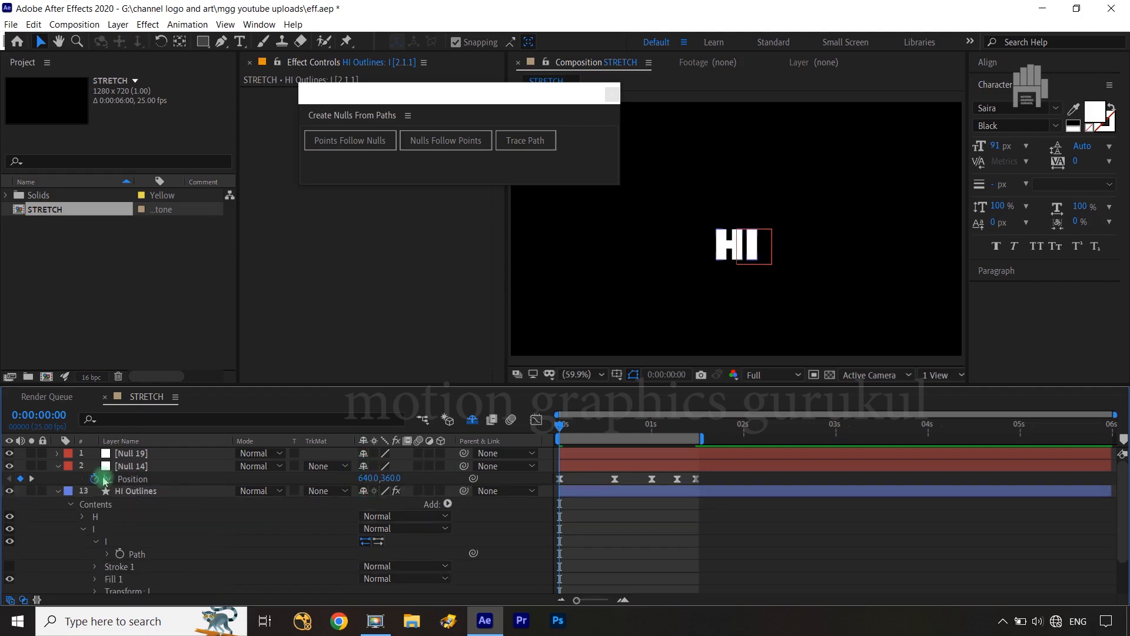
click(55, 492)
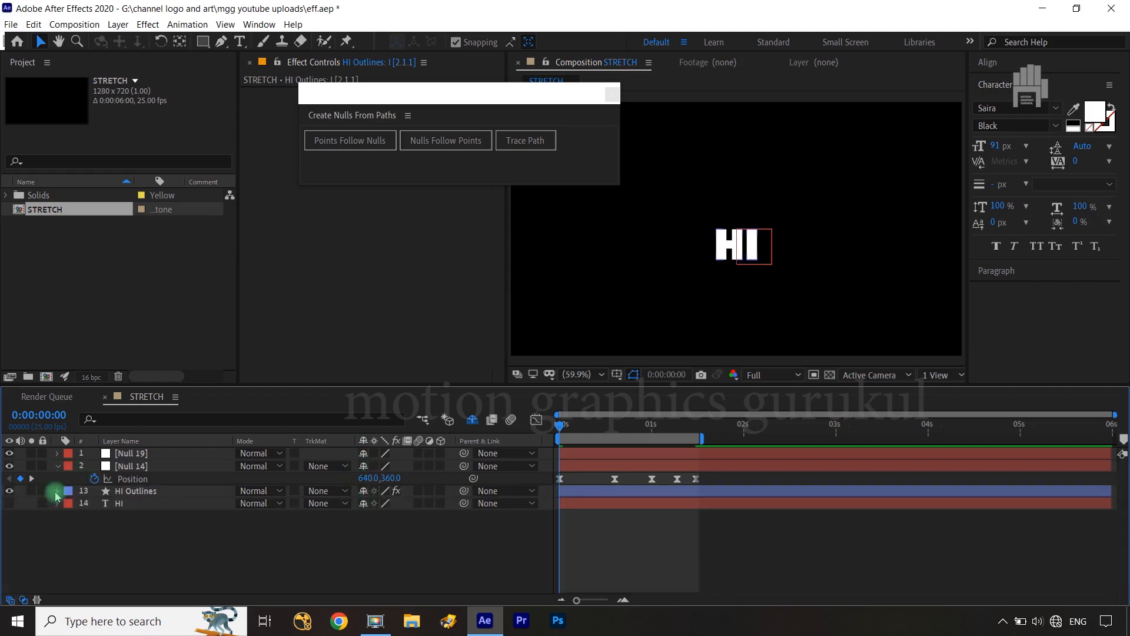
click(611, 94)
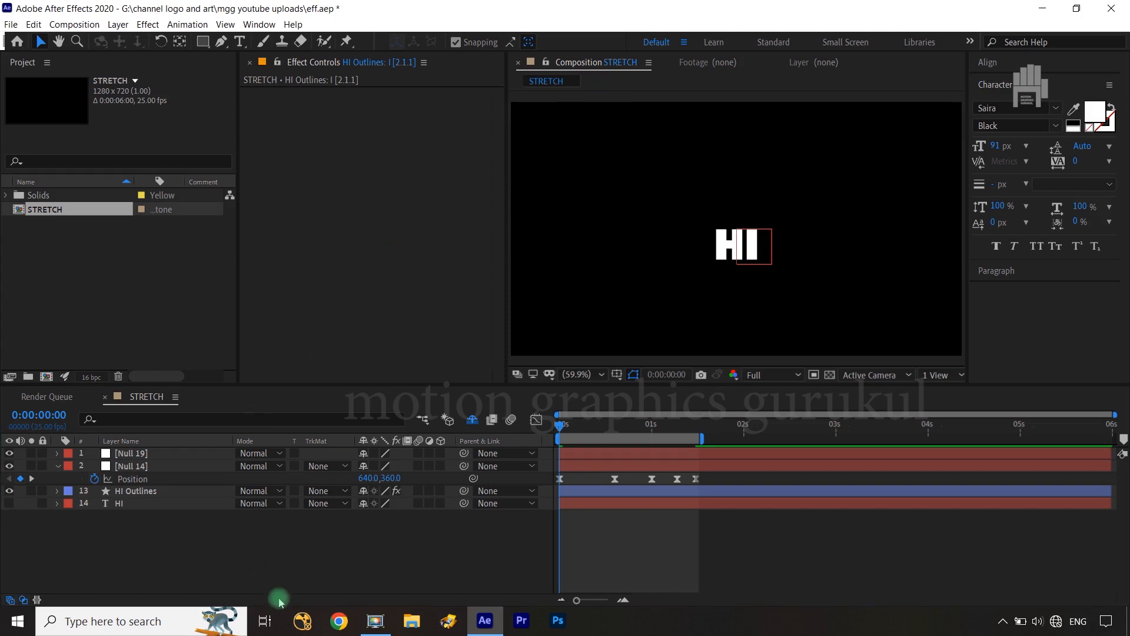
- Copy Null 14's Position keyframes onto Null 19 at the first frame, and turn off both nulls' visibility
click(164, 455)
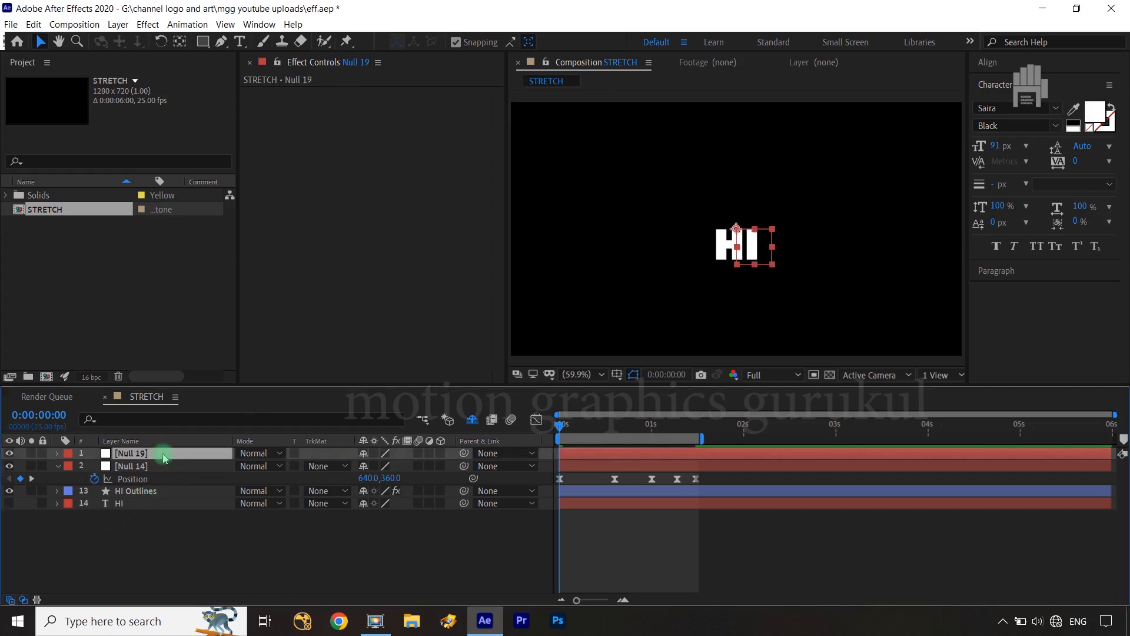
click(161, 480)
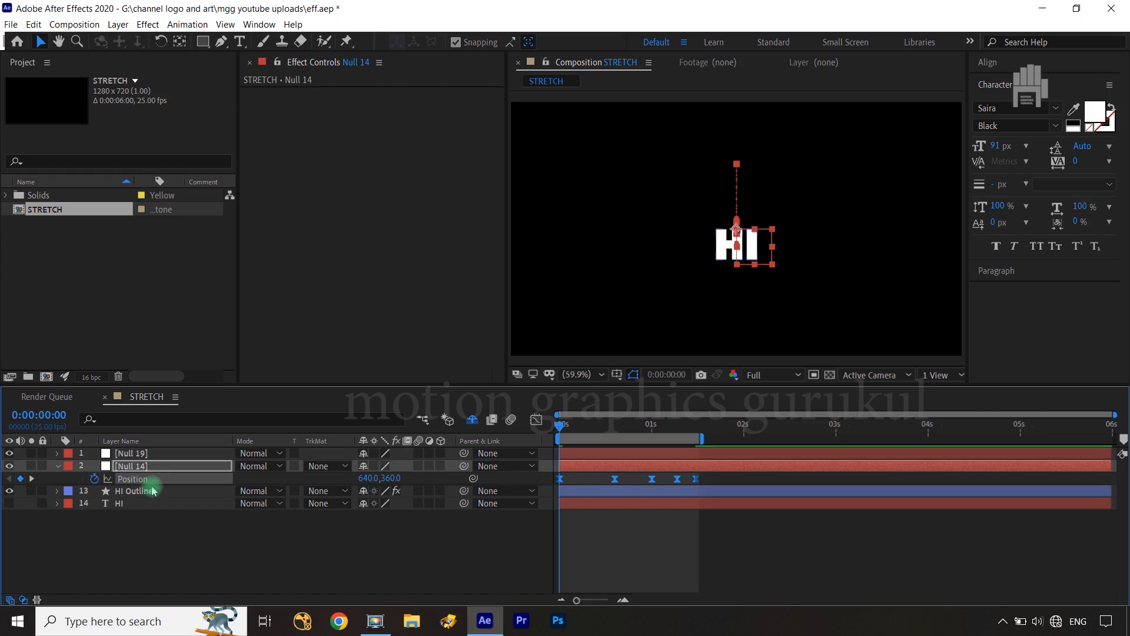
key(ctrl+c)
click(154, 454)
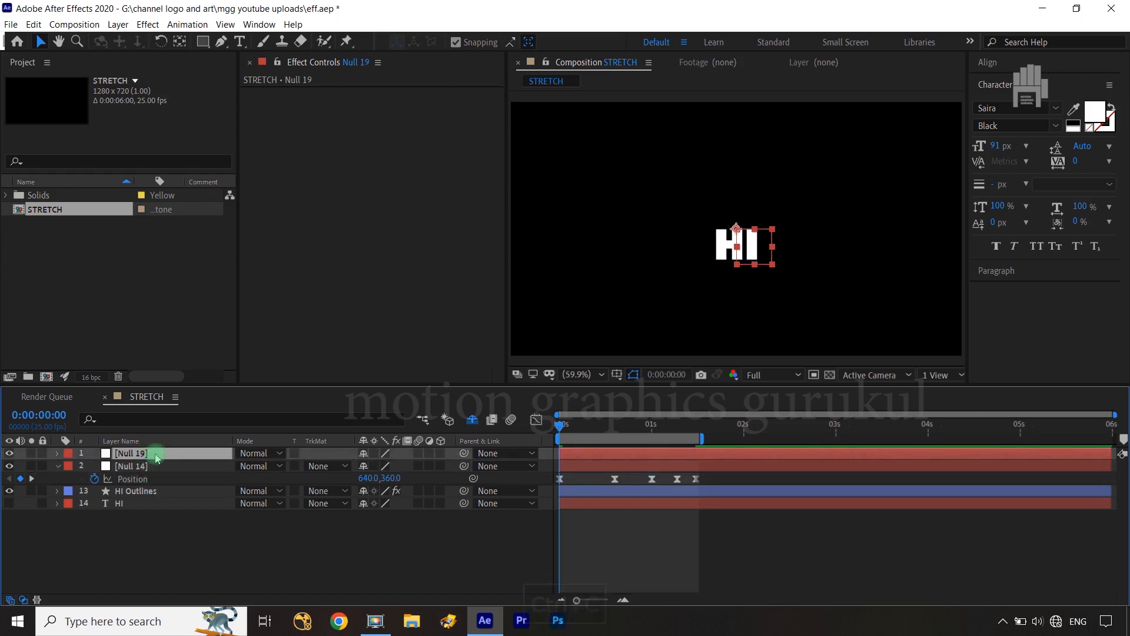
key(p)
key(ctrl+v)
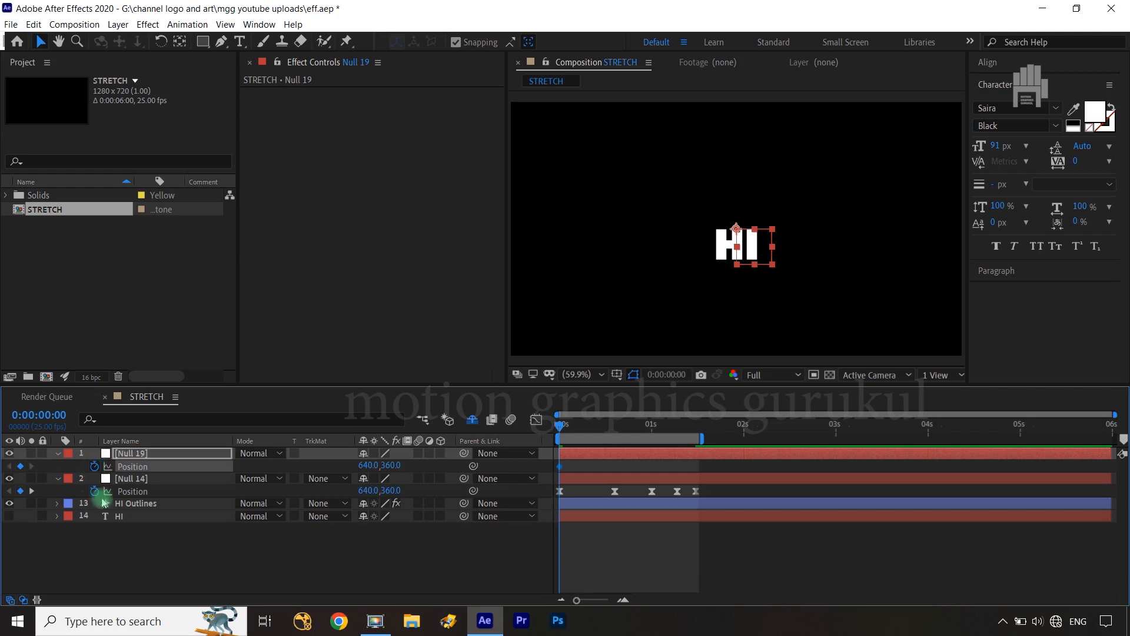
key(ctrl+v)
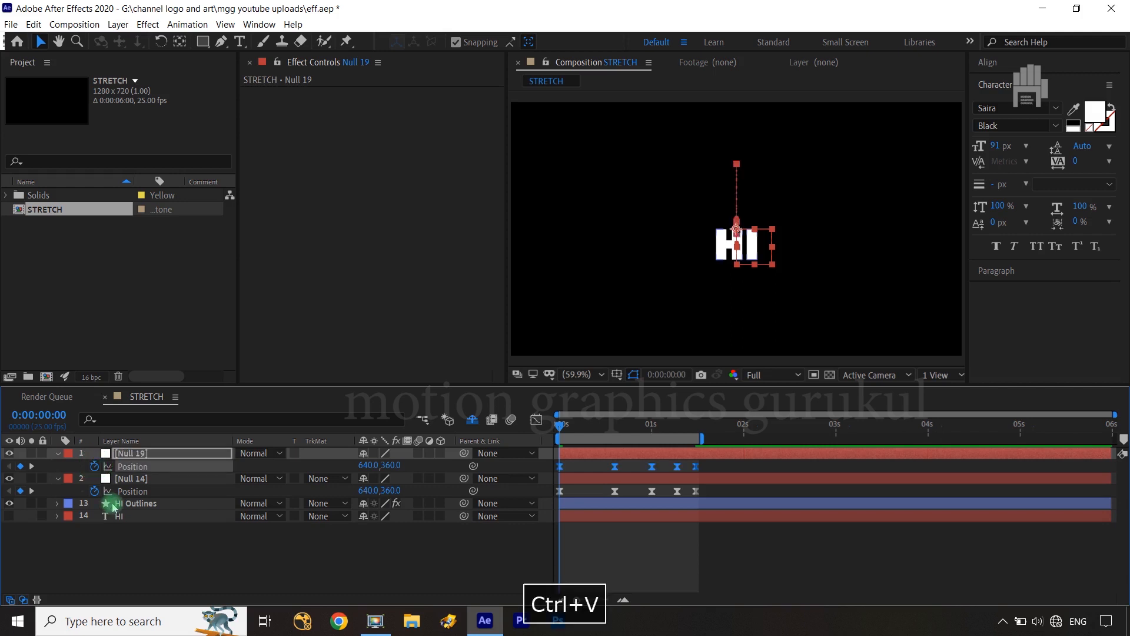
drag(559, 425, 622, 425)
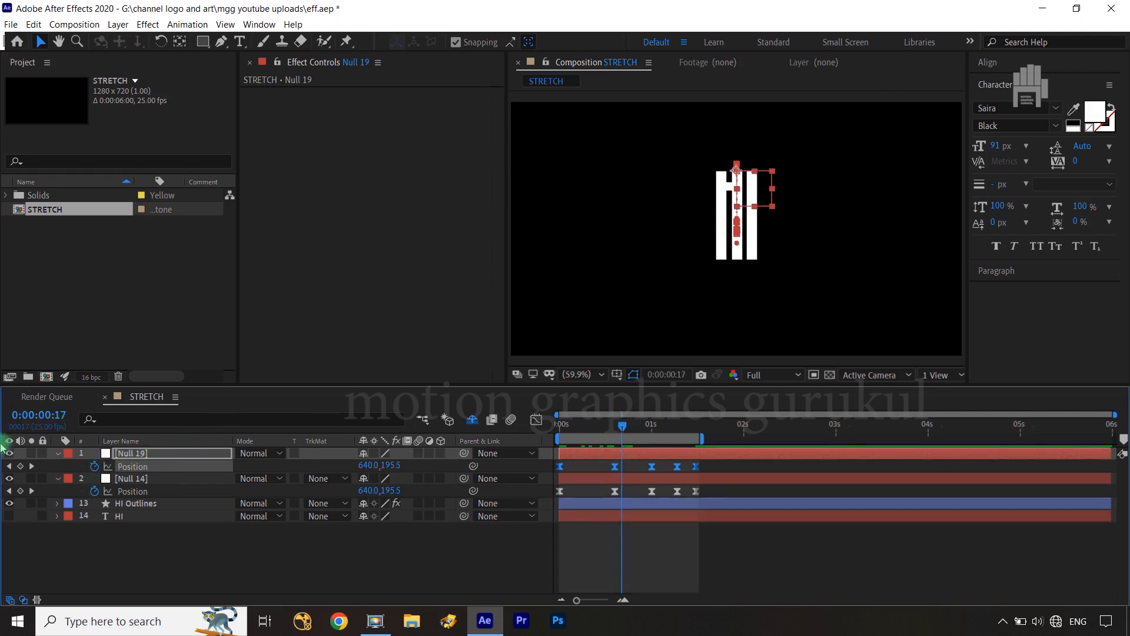
click(9, 452)
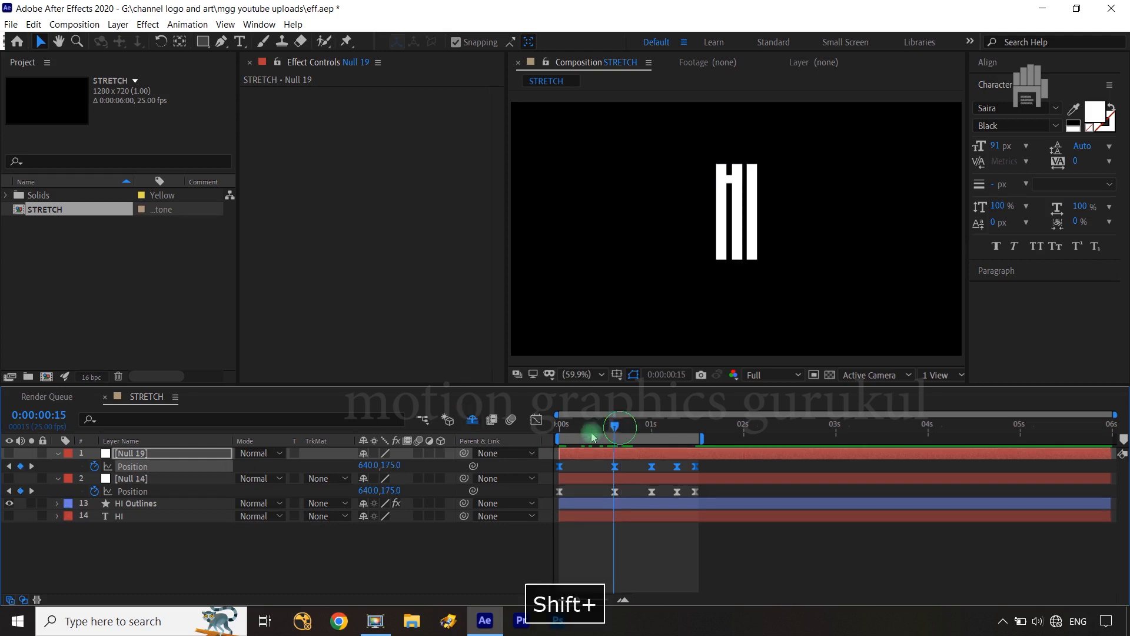
- Shift the Null 19 layer to start at 0:00:00:03 so the I stretches slightly after the H
drag(621, 426, 547, 441)
key(ctrl+Right)
key(ctrl+Right)
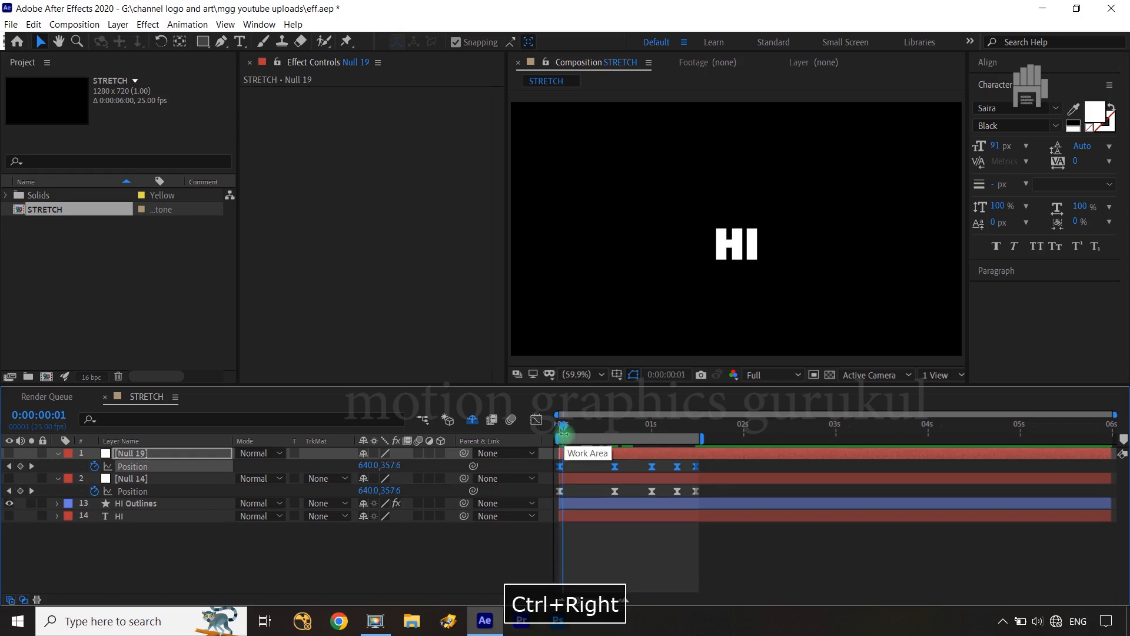
key(ctrl+Right)
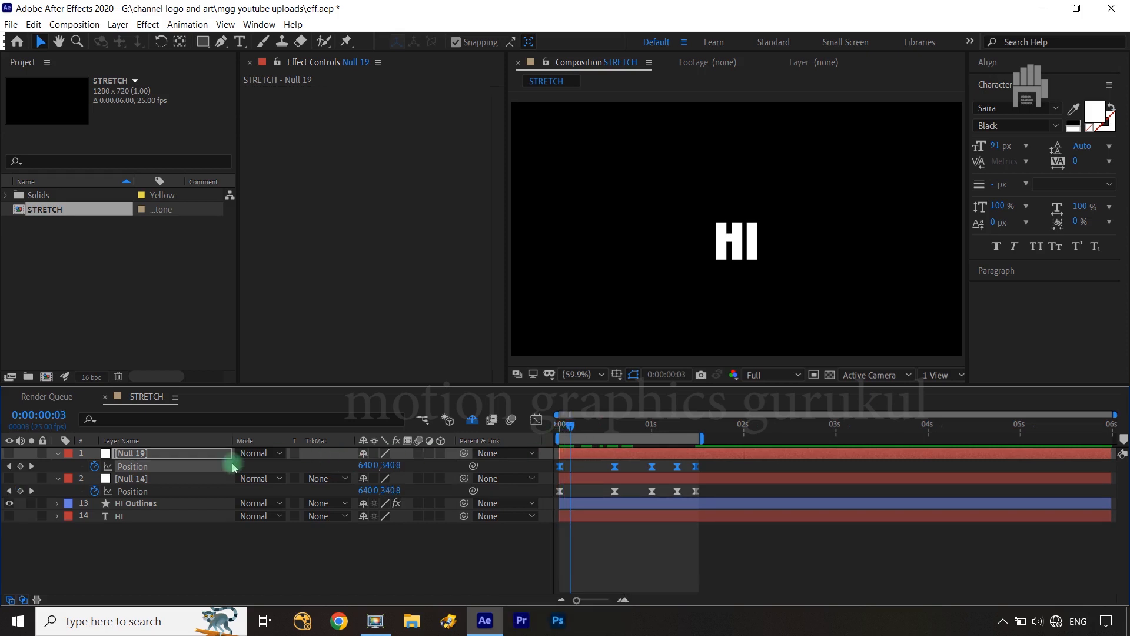
click(176, 454)
key(bracketleft)
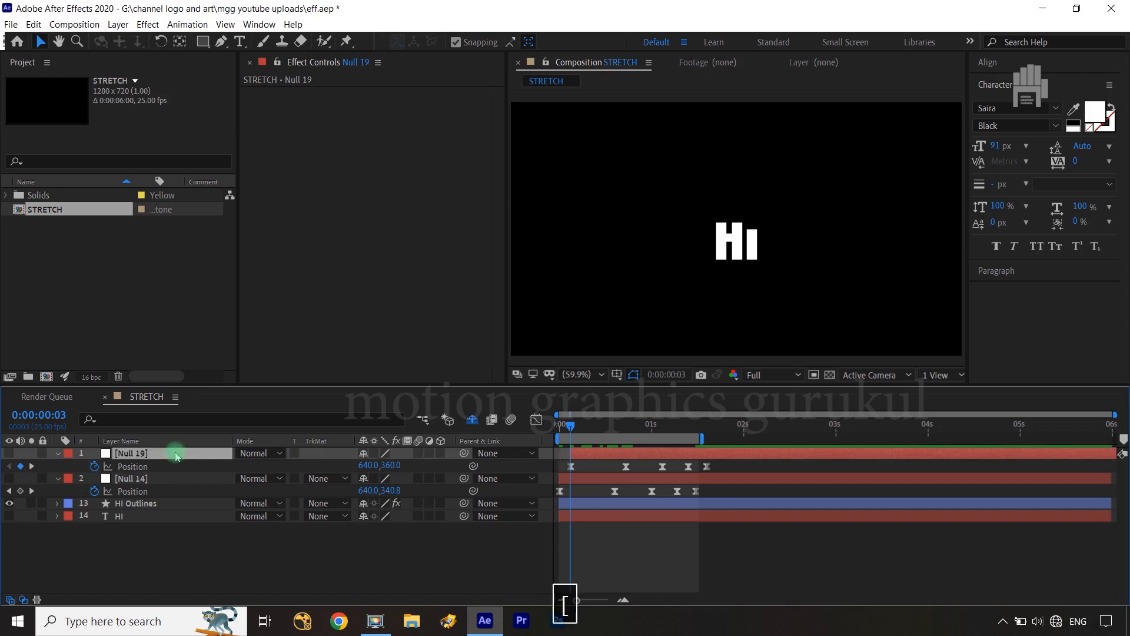
- Extend the work area just past Null 19's last keyframe and preview the staggered HI stretch from the start
drag(702, 439, 719, 439)
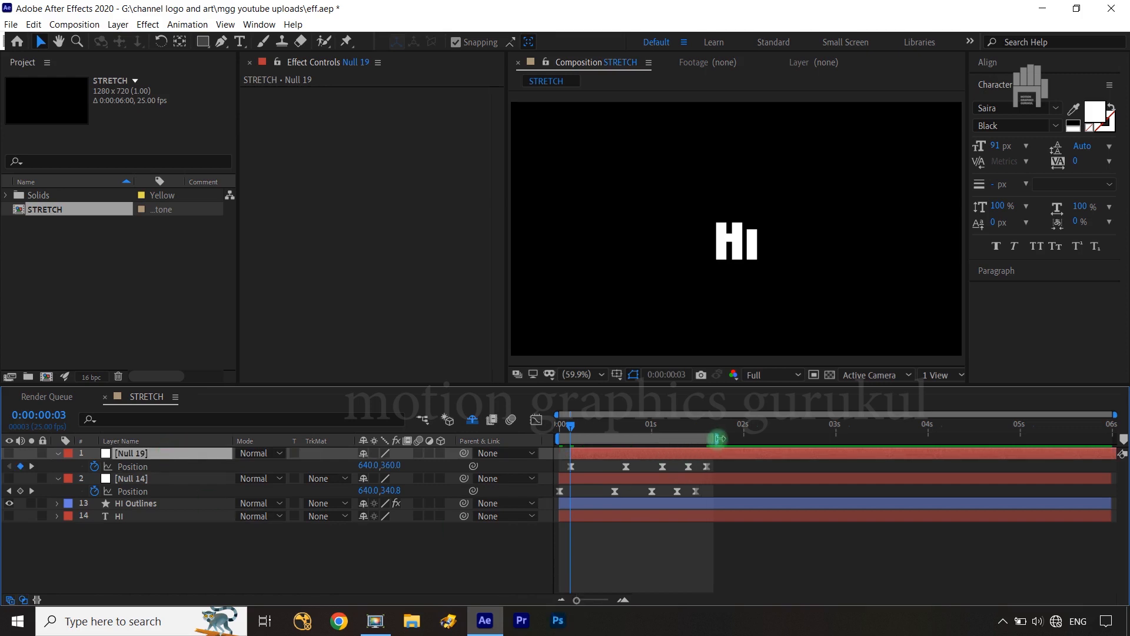
click(513, 575)
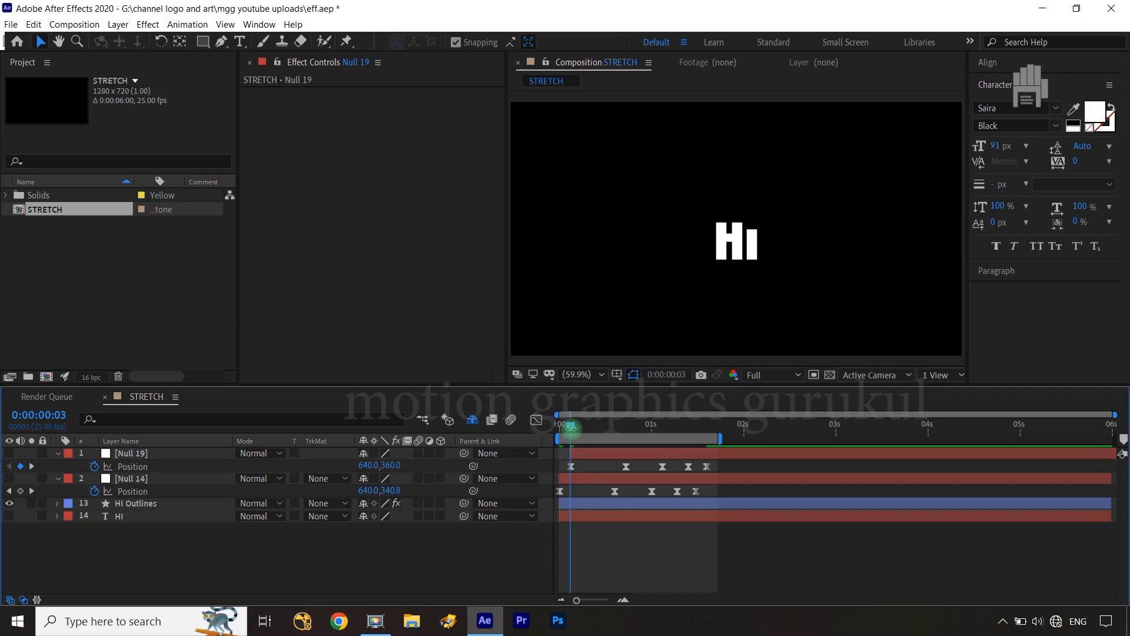
drag(572, 425, 540, 423)
click(501, 555)
key(space)
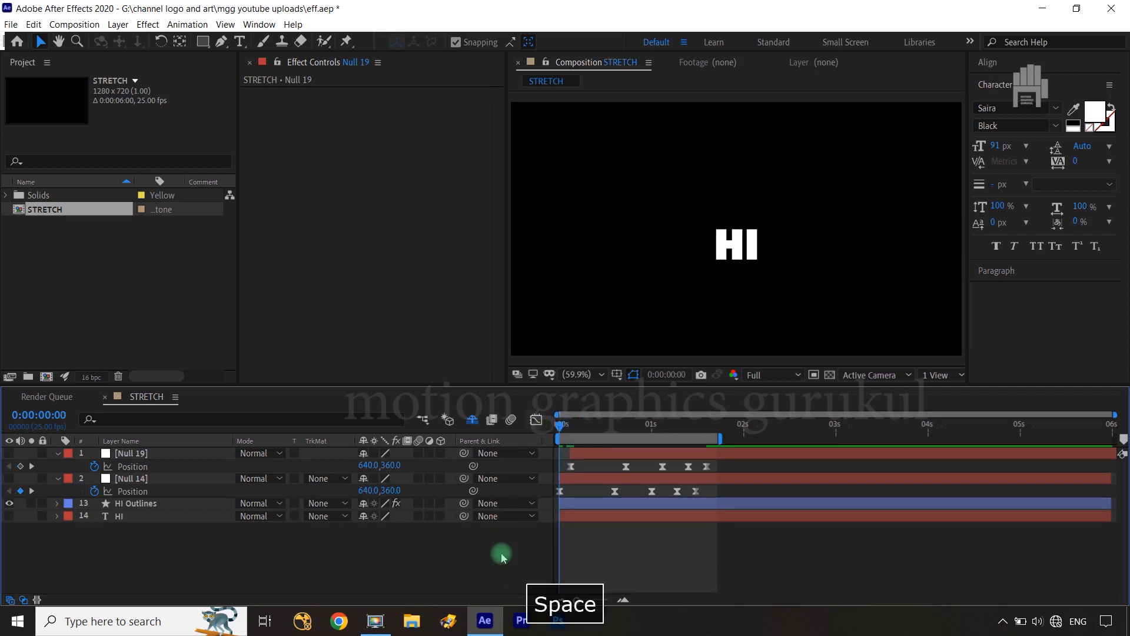